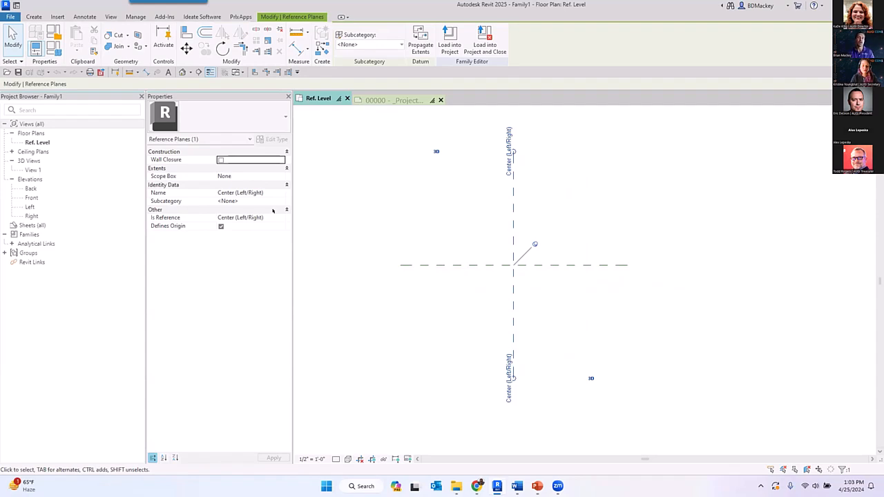
- Look through the Is Reference options of the Center (Left/Right) reference plane without changing the setting
click(280, 218)
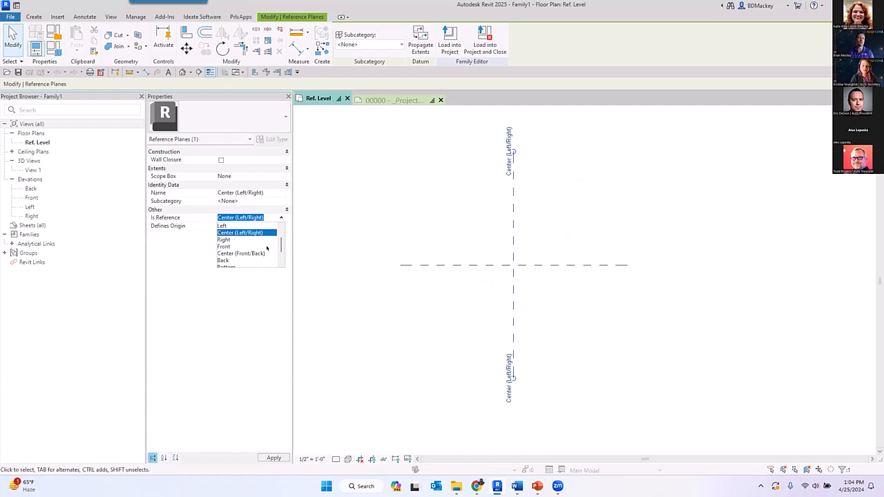
click(384, 233)
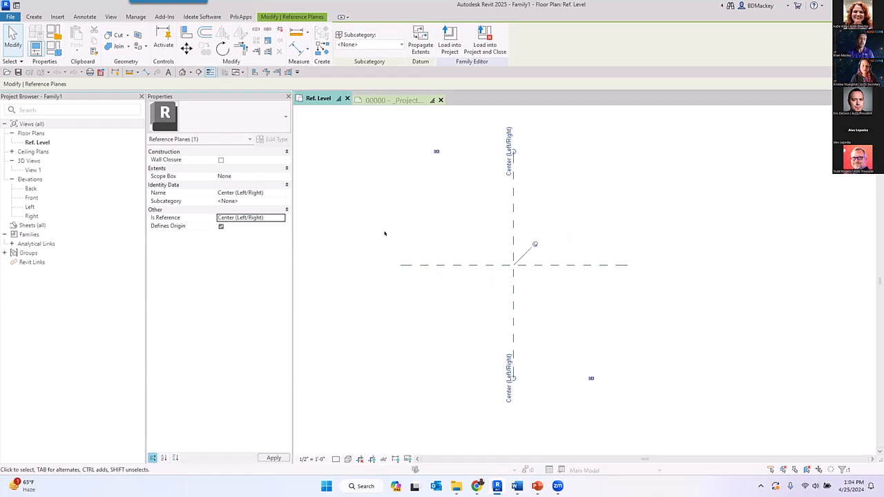
key(r)
key(p)
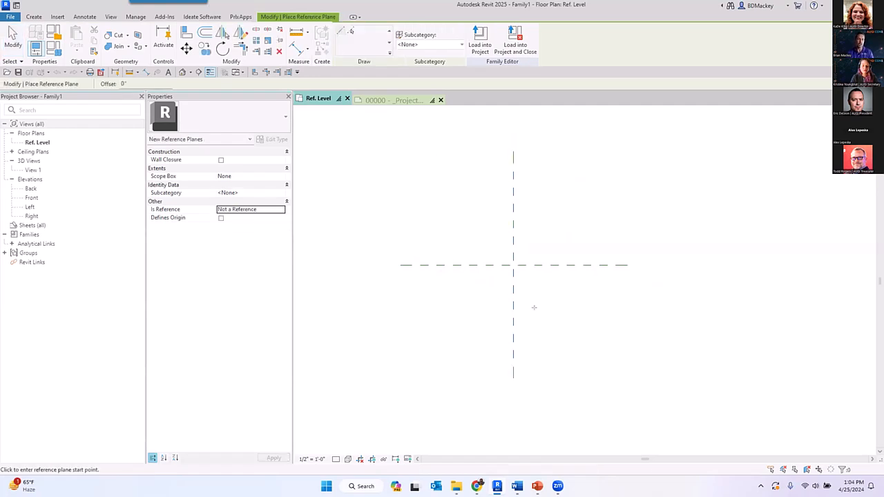
key(Escape)
- Switch to Project1, dismiss the save reminder without saving, and open the Level 1 floor plan at the WM-1 wall
click(391, 99)
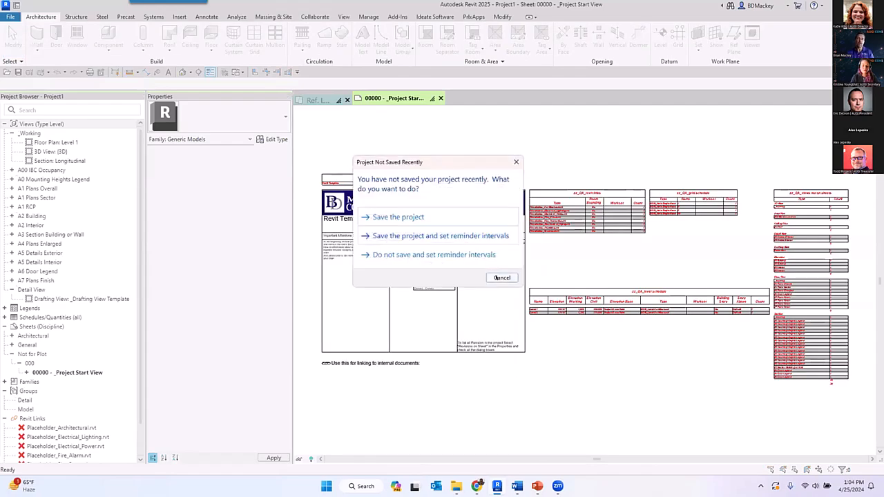
click(502, 277)
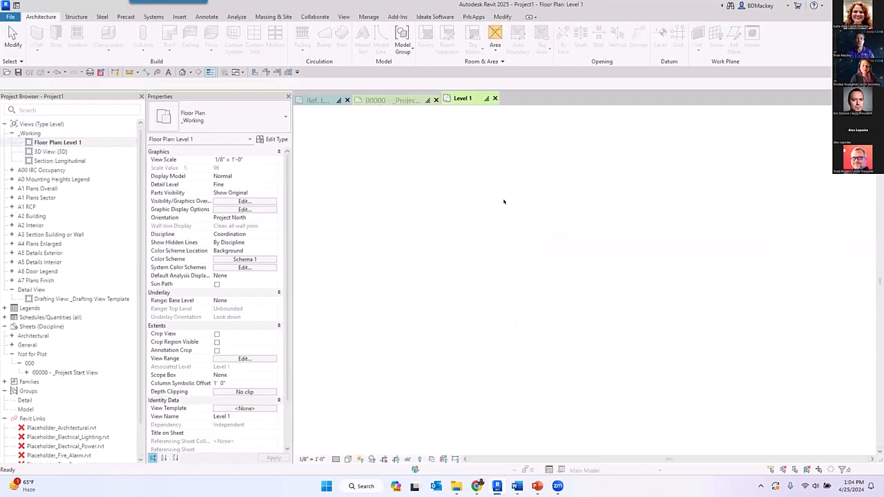
scroll(422, 232, up, 6)
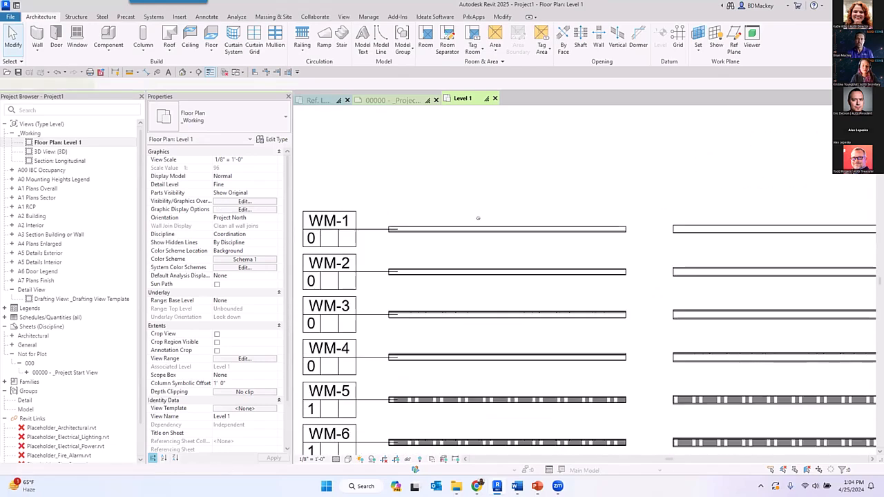
- Place a Dr_Single 3-0x6-8 door in the WM-1 wall, about 5'-6" from the wall's left end
key(d)
key(r)
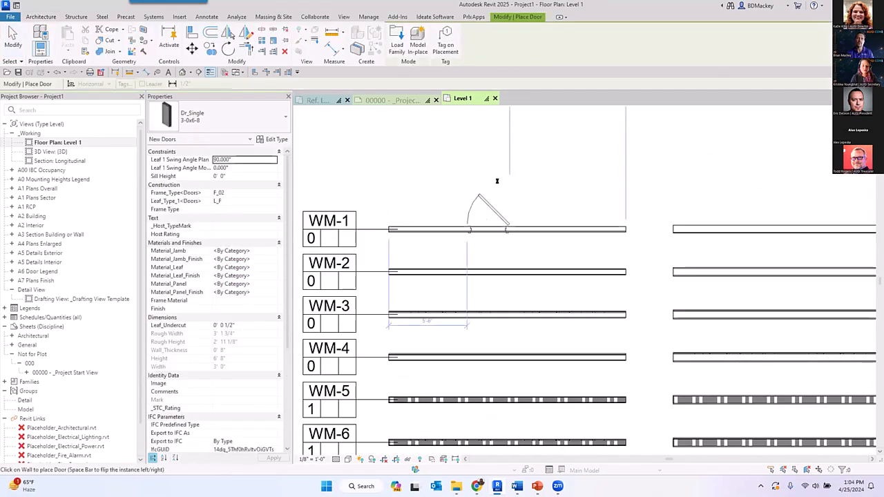
click(508, 226)
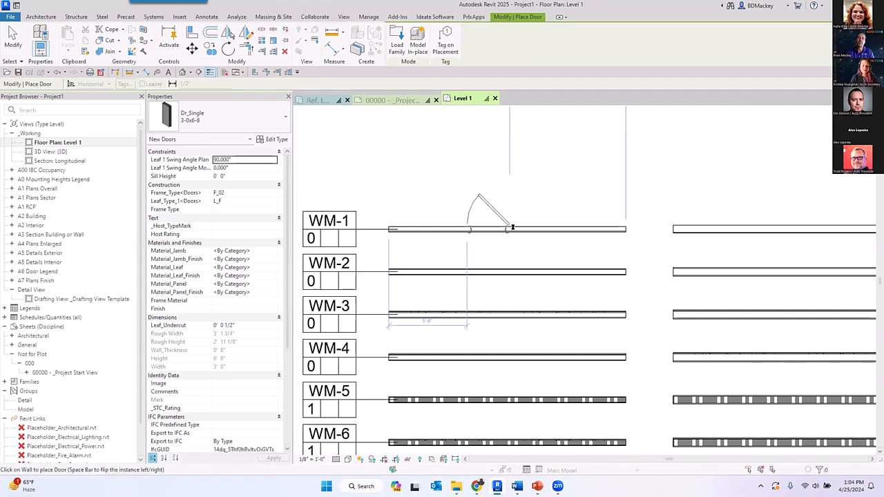
key(Escape)
- Open the placed door's Dr_Single family for editing and show its Ref. Level floor plan
click(509, 207)
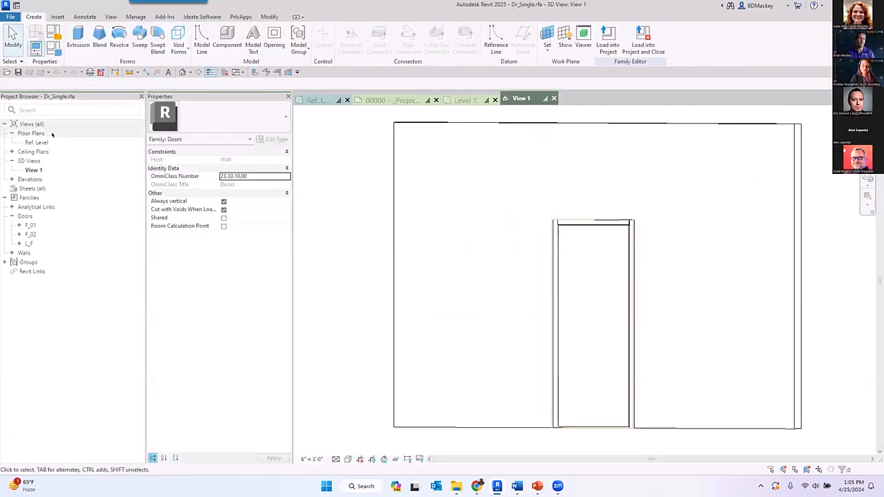
double_click(44, 142)
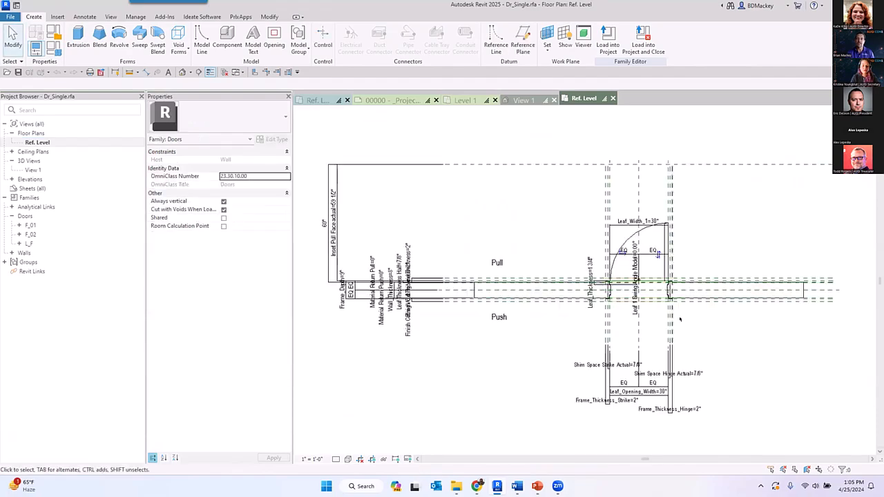
- Set the Is Reference property of the door family's Hinge reference plane to Left
scroll(680, 255, up, 2)
click(663, 221)
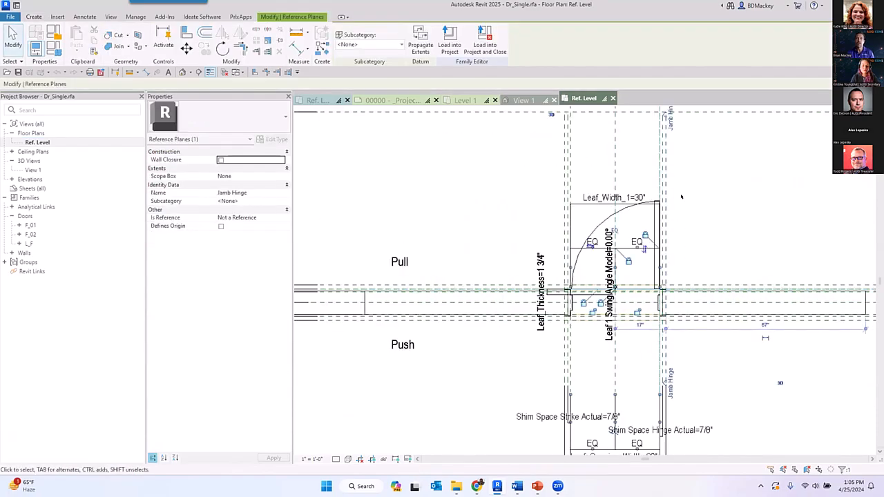
middle_drag(698, 211, 694, 239)
scroll(656, 146, up, 3)
click(677, 149)
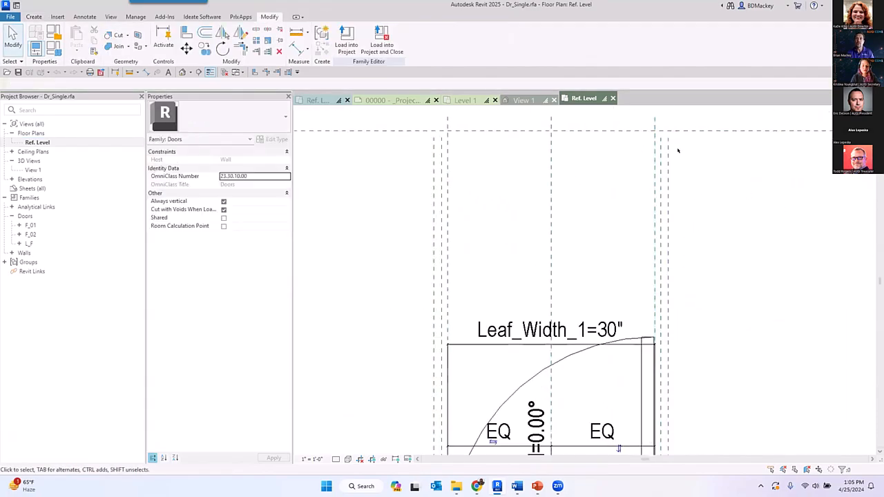
click(653, 144)
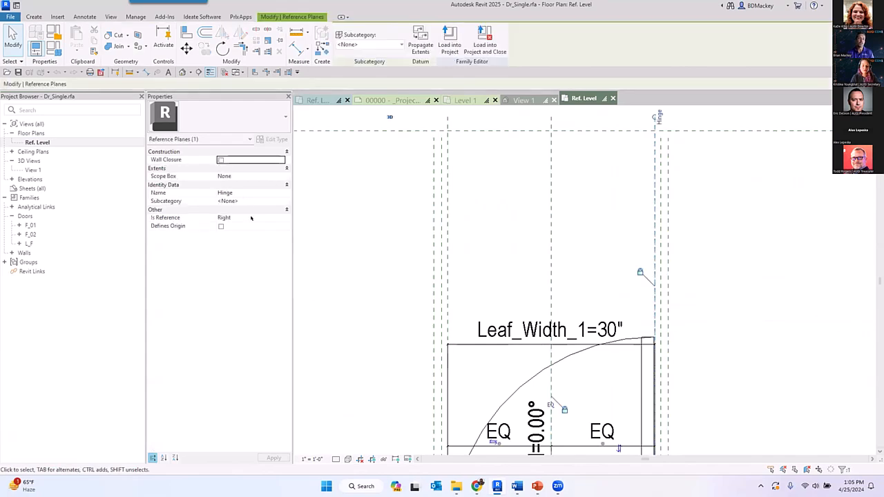
click(263, 215)
text(Left)
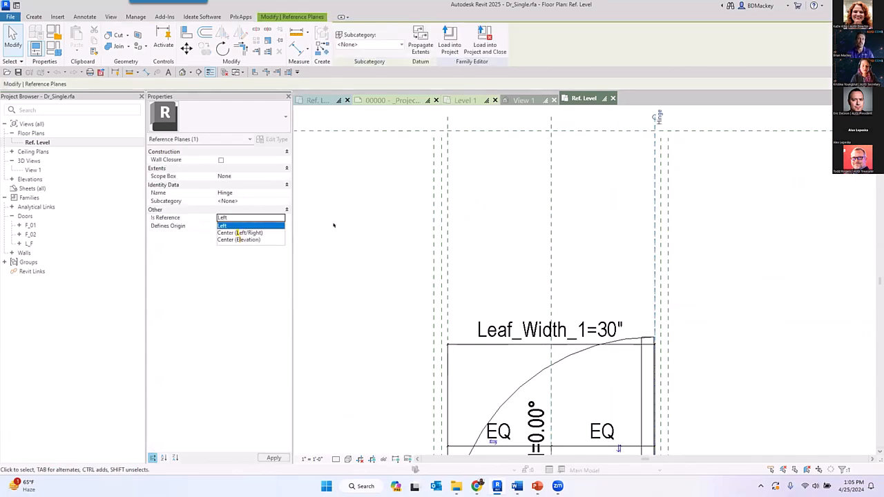
click(346, 224)
- Set the Is Reference property of the door family's Strike reference plane to Right
click(448, 194)
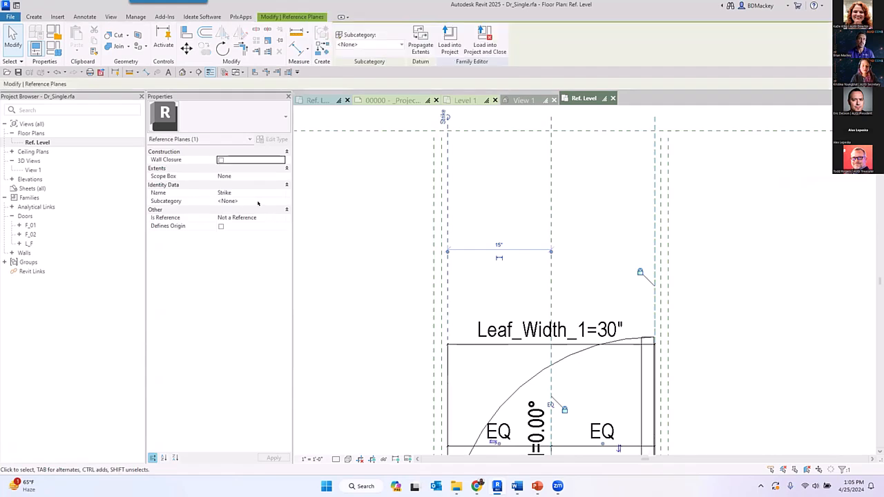
click(267, 217)
text(Right)
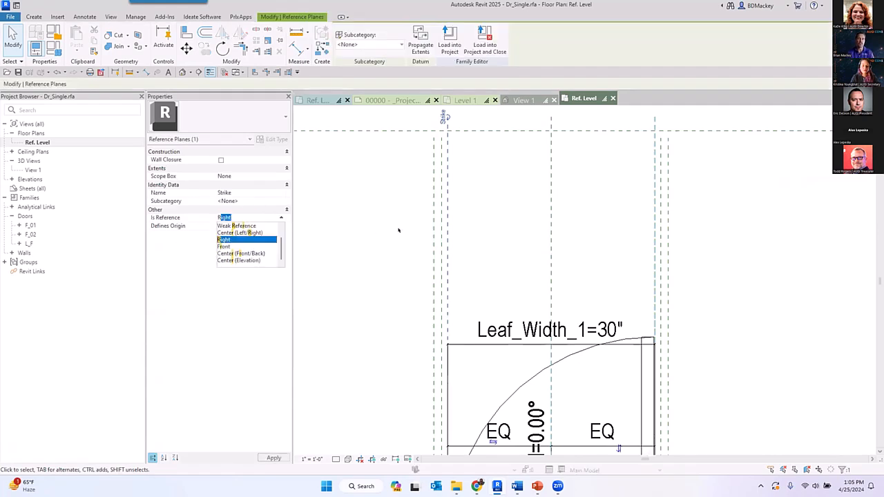
- Try to load the edited Dr_Single door family into Project1
click(449, 38)
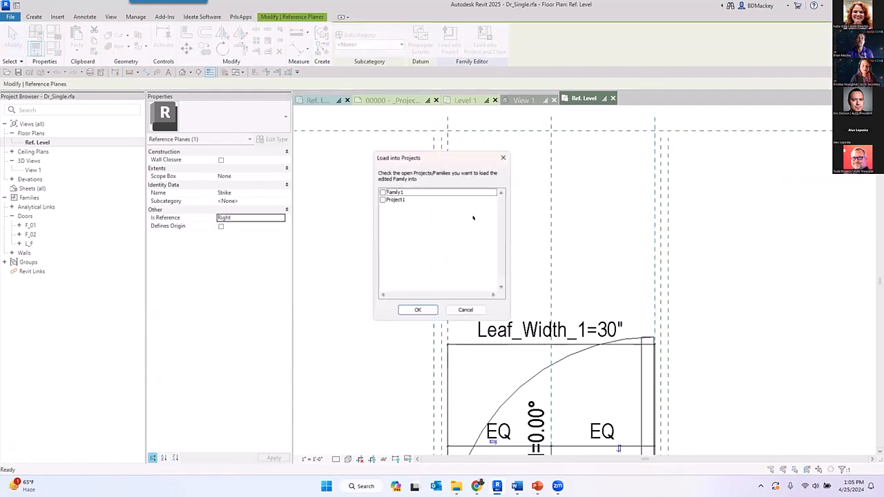
click(382, 200)
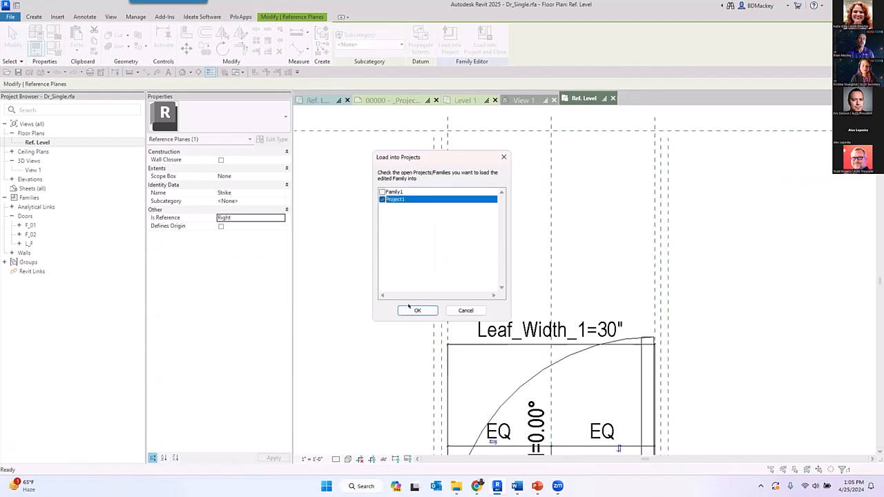
click(412, 310)
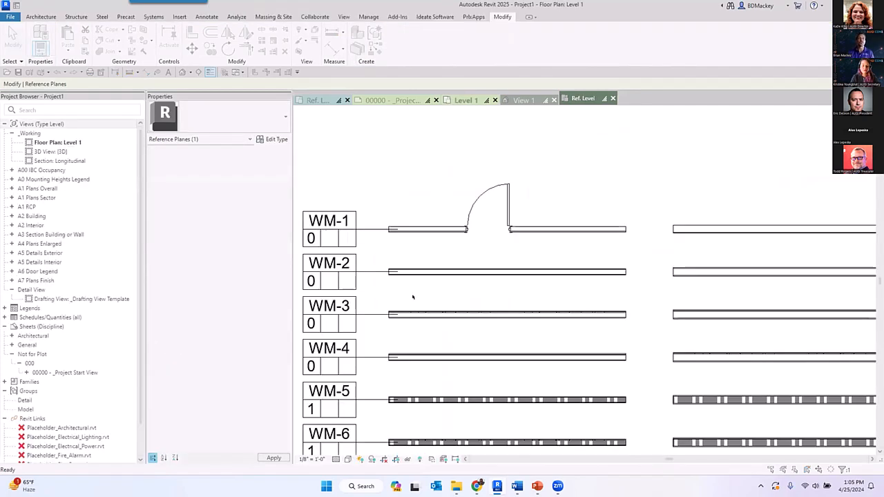
click(513, 265)
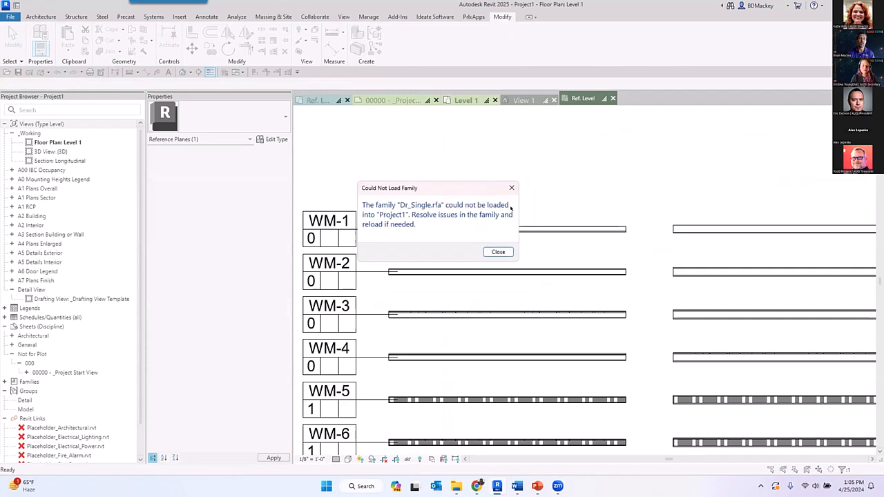
click(498, 252)
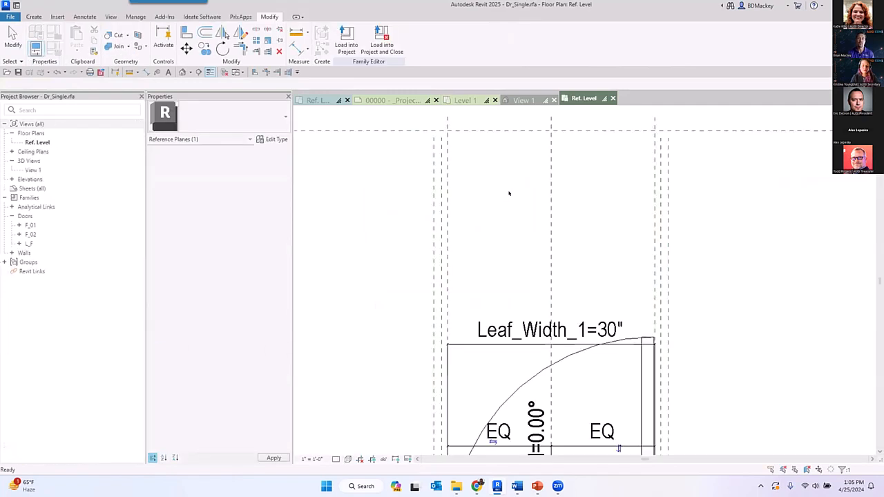
- Load the edited Dr_Single family into Project1 again and inspect the door placed in the WM-1 wall
click(509, 193)
click(346, 40)
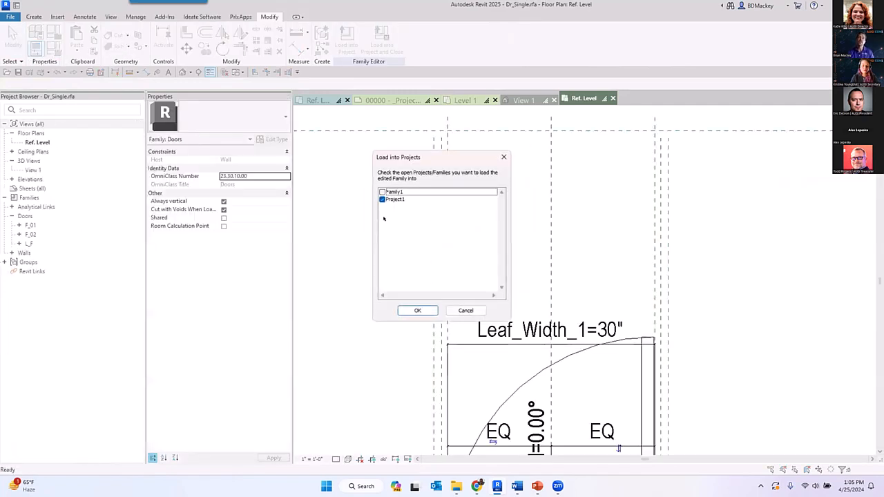
click(417, 310)
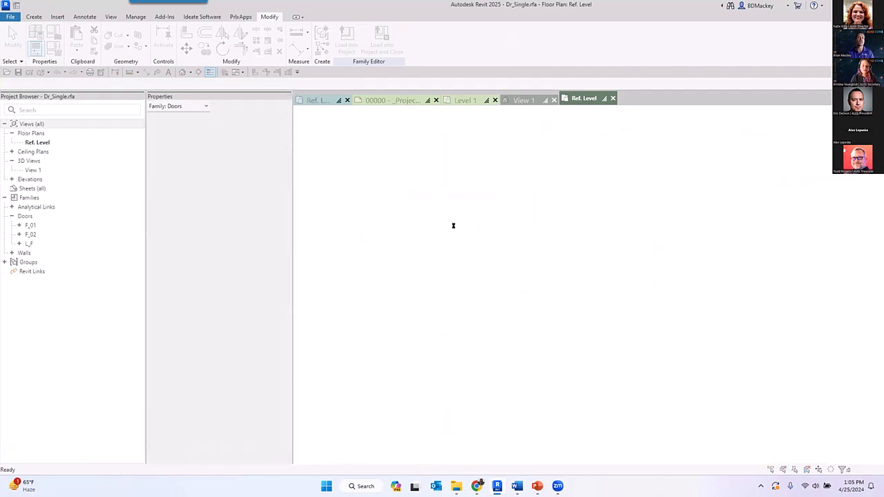
click(477, 213)
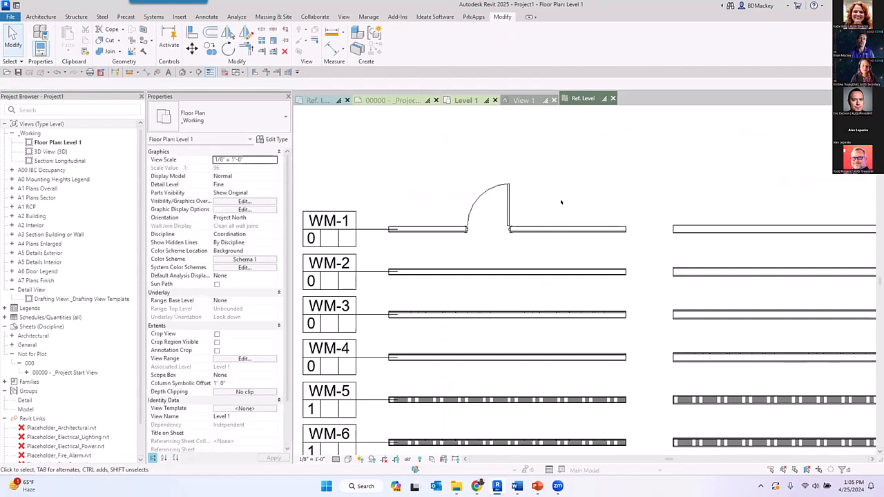
click(489, 229)
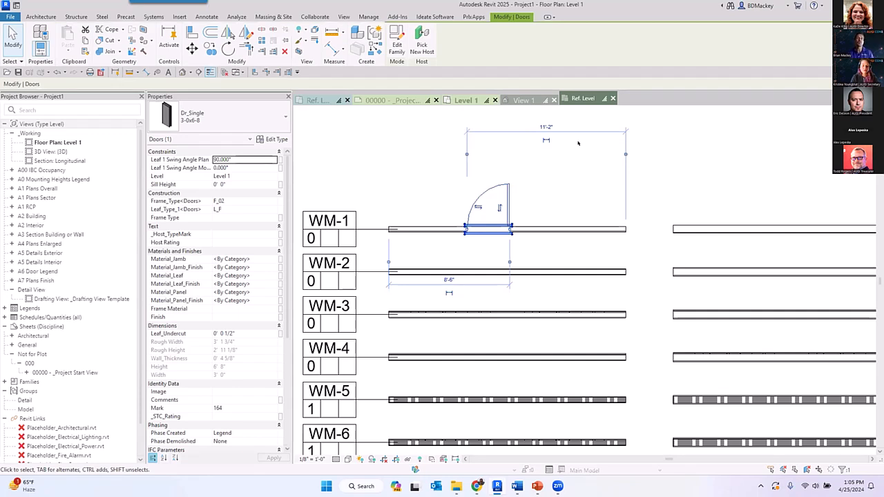
click(563, 180)
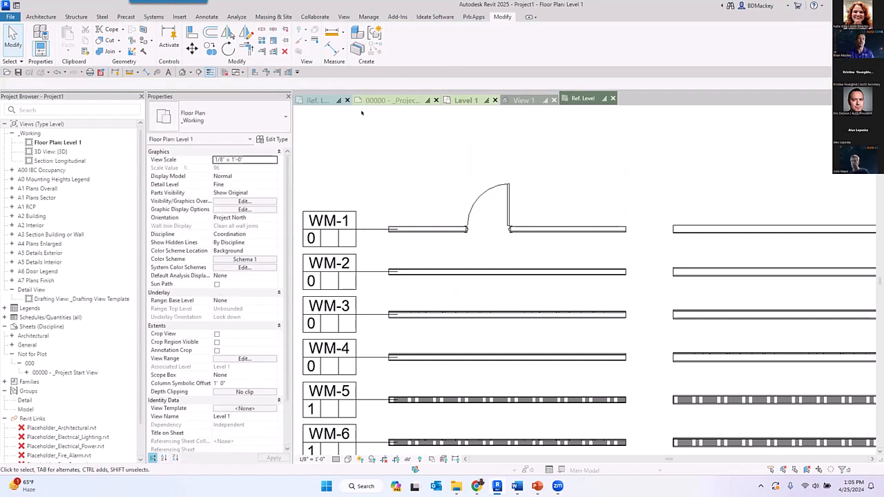
- Return to Family1's Ref. Level plan and examine the reference properties of the Center (Left/Right) and Center (Front/Back) planes
click(317, 100)
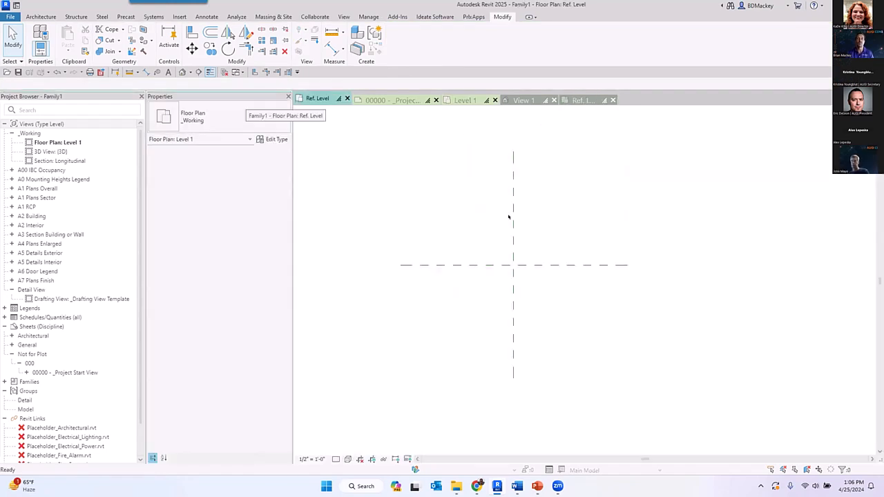
click(512, 225)
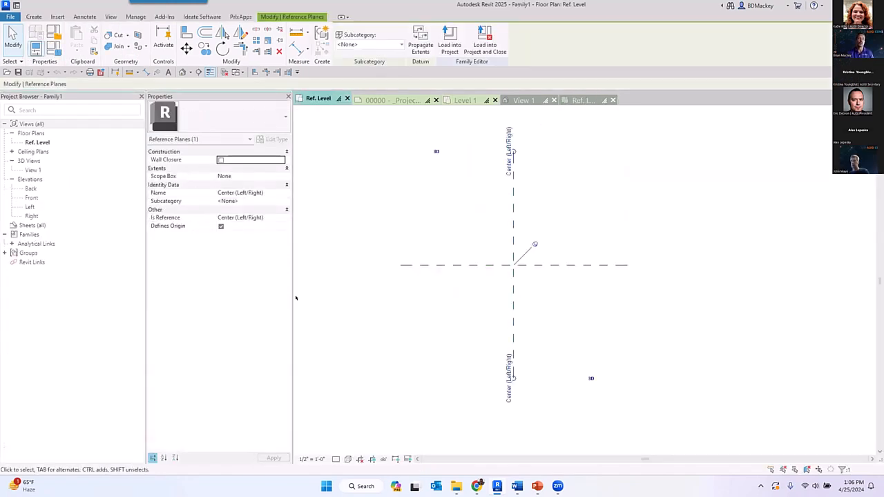
click(283, 218)
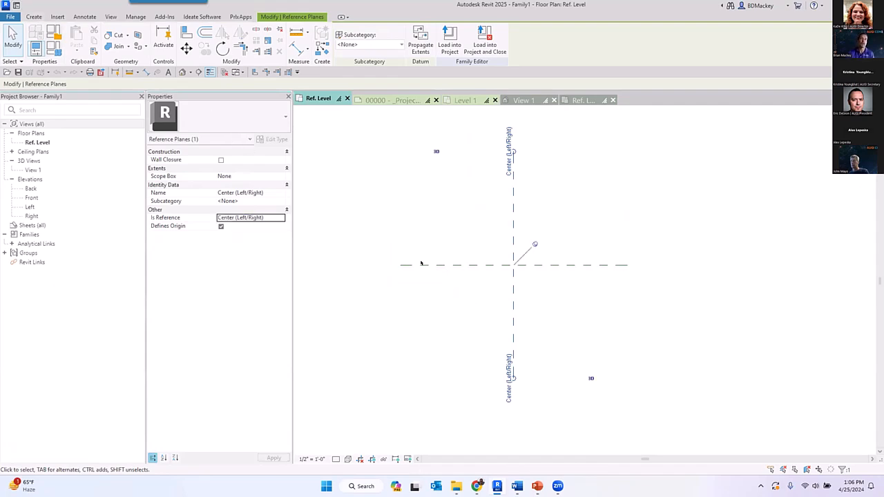
click(414, 202)
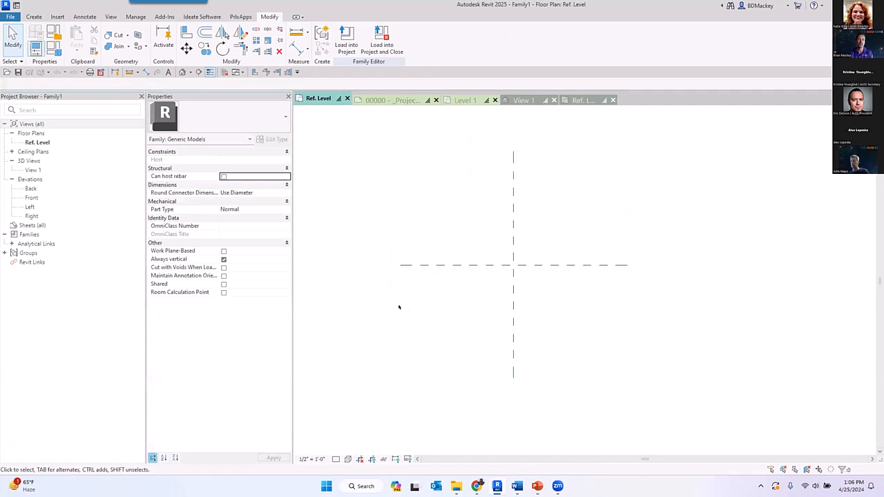
middle_drag(535, 191, 533, 235)
scroll(481, 180, down, 1)
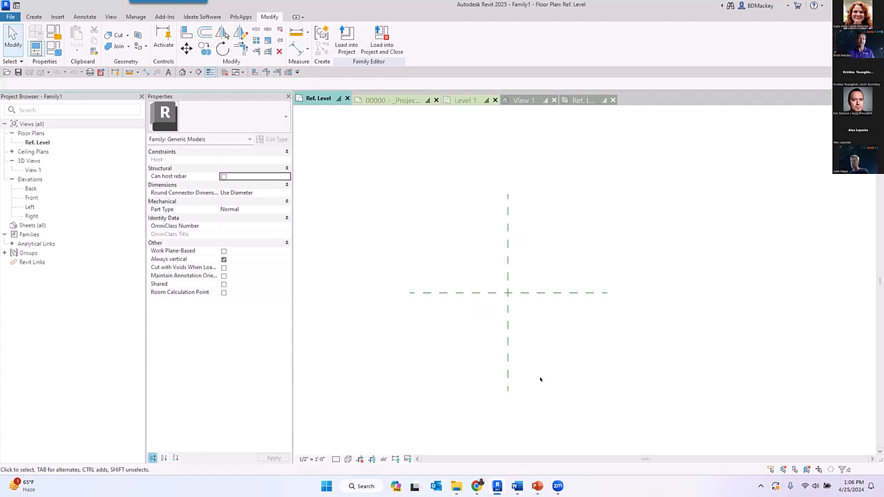
click(442, 292)
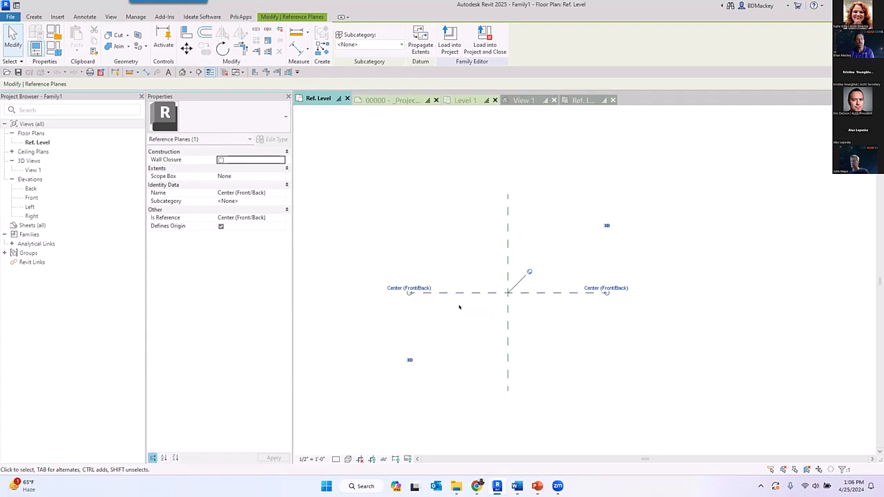
click(435, 209)
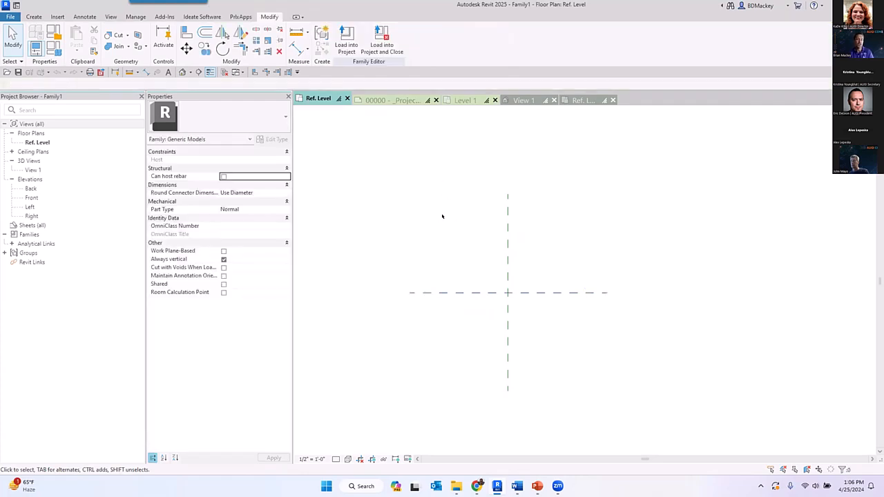
- Draw a vertical reference plane about 42" to the right of the Center (Left/Right) plane
key(r)
key(p)
click(577, 392)
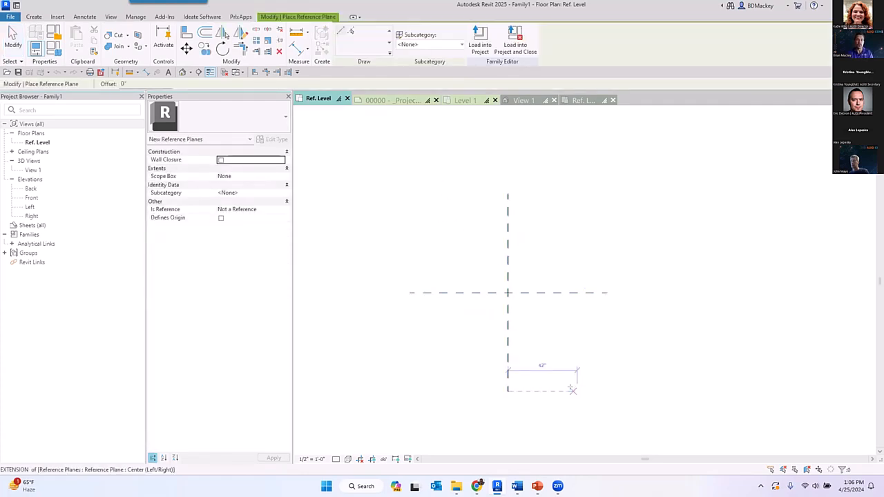
click(577, 202)
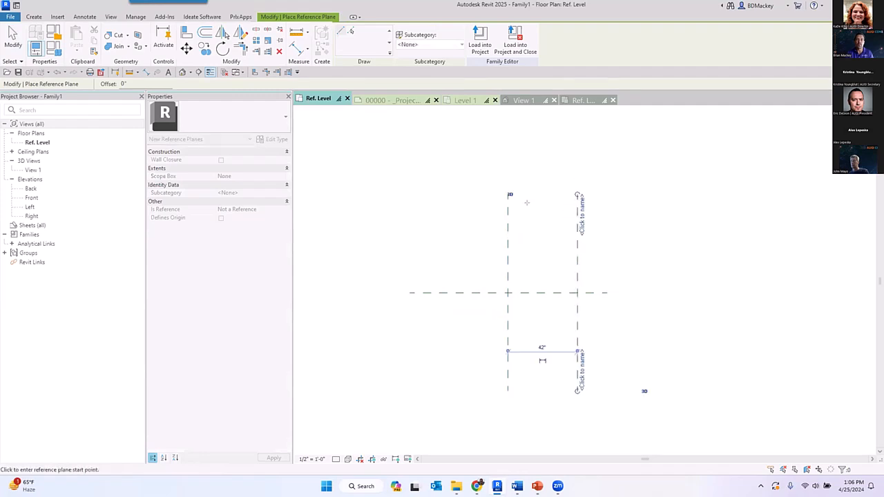
- Draw a second vertical reference plane about 42" to the left of the Center (Left/Right) plane
click(439, 193)
click(438, 388)
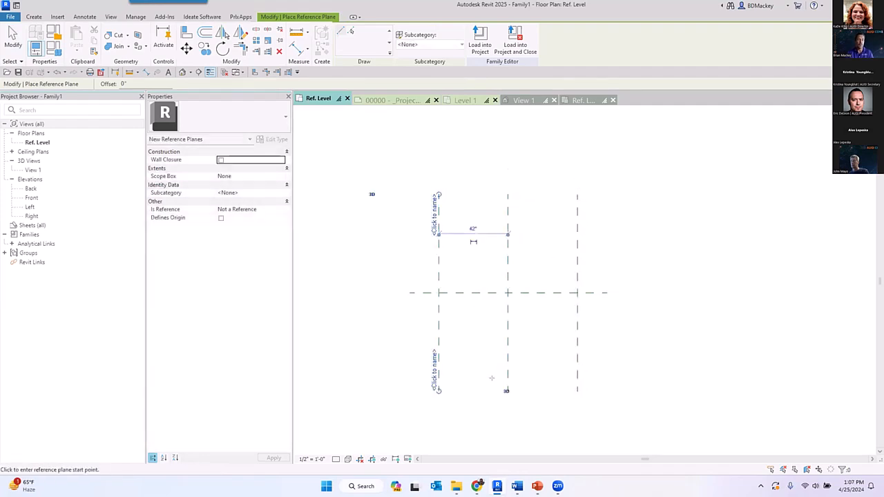
key(Escape)
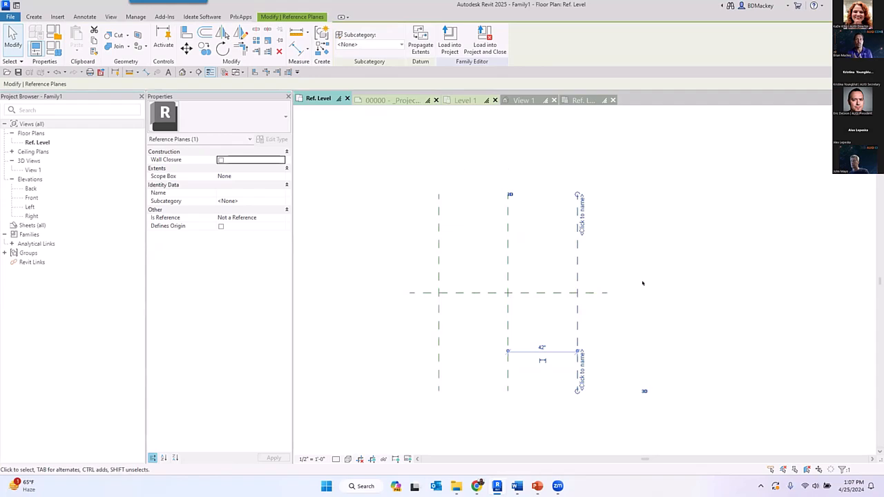
- Set Is Reference to Right for the new plane right of centre and to Left for the one left of centre
click(269, 217)
text(Right)
key(Return)
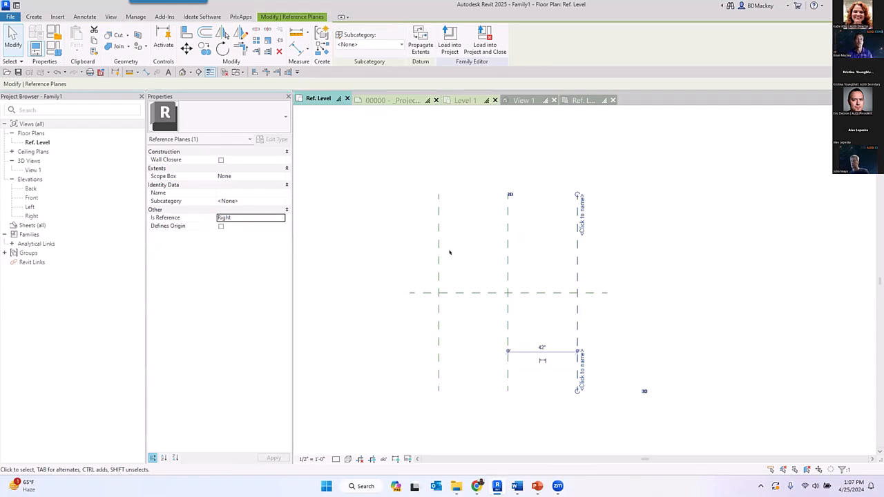
click(440, 251)
click(268, 215)
text(Left)
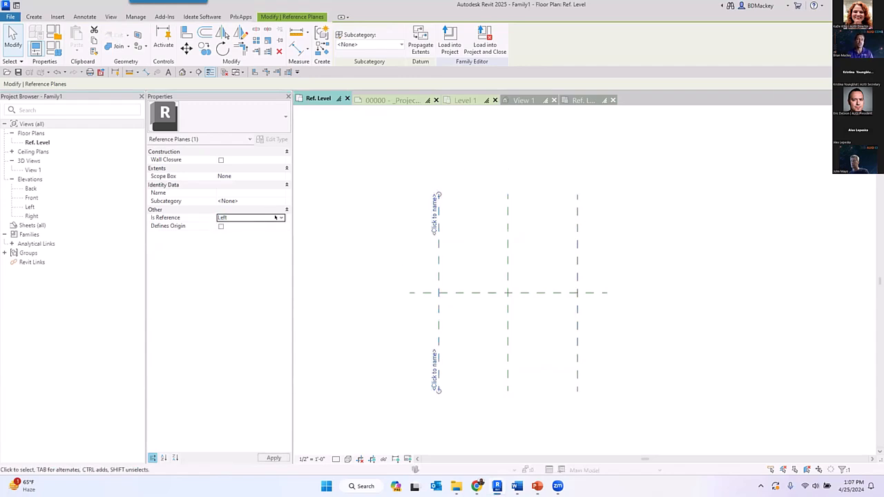
click(369, 208)
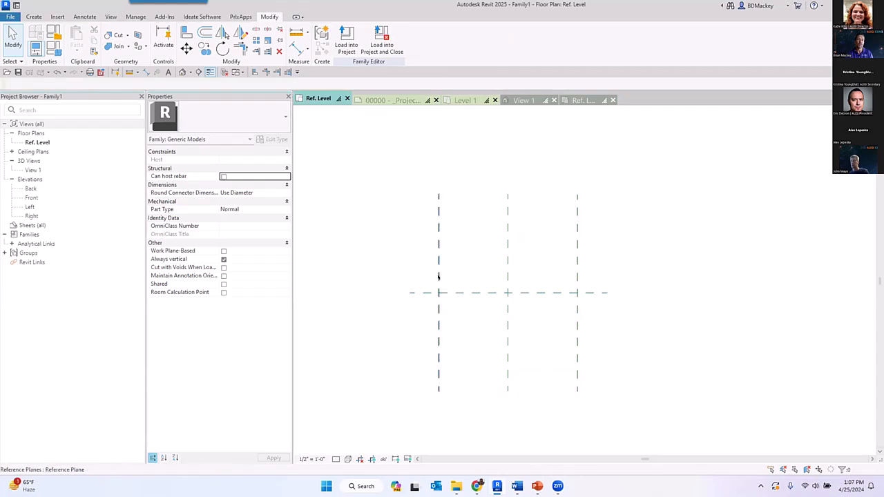
- Review the Is Reference options available for the left vertical plane, keeping it set to Left
click(439, 304)
click(281, 217)
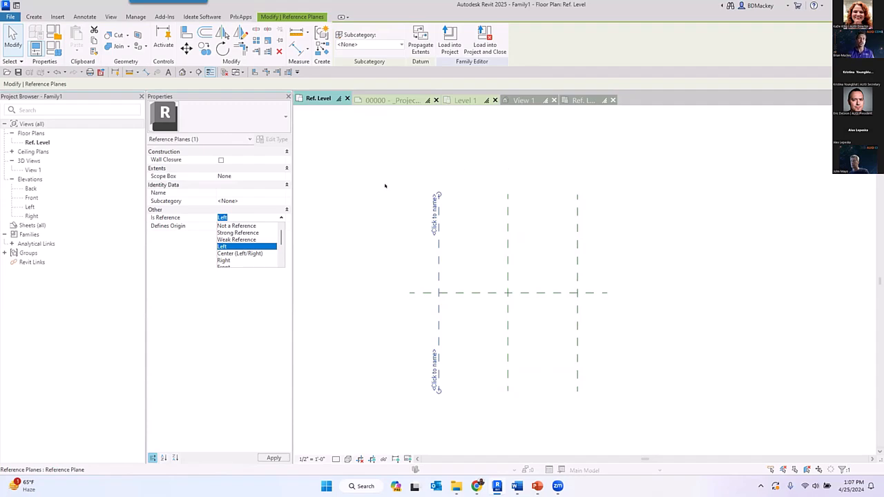
key(Return)
click(515, 160)
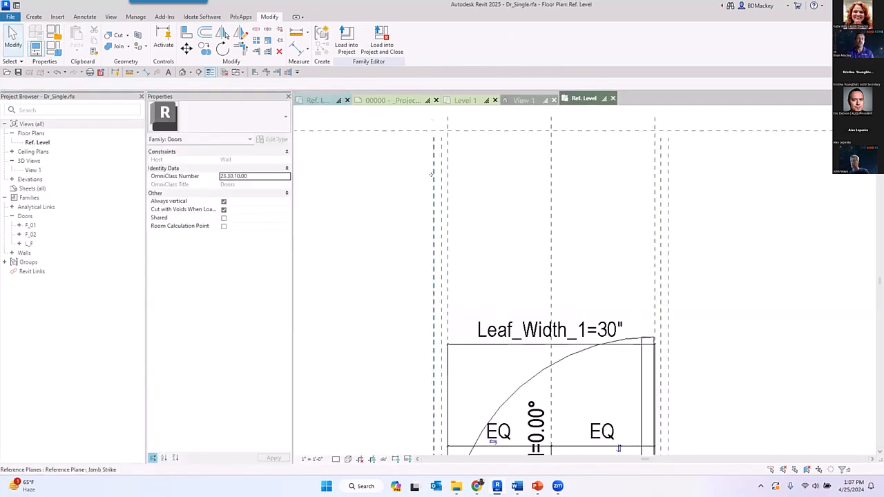
- In the Dr_Single family's Ref. Level plan, examine the Is Reference settings of the Jamb Strike, Strike and Strike RO planes
click(431, 174)
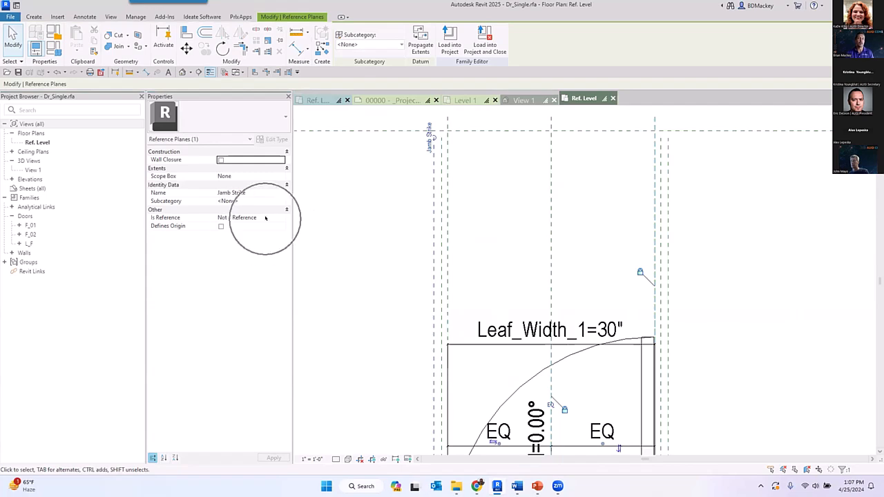
click(442, 195)
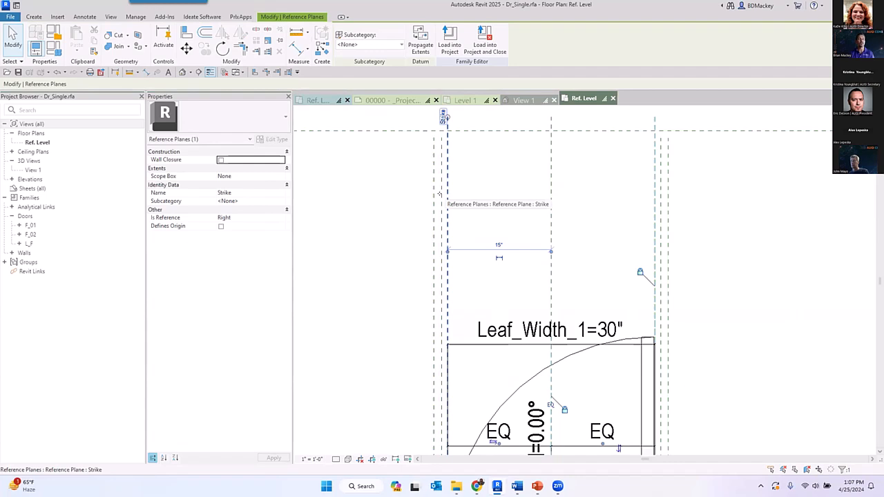
click(437, 195)
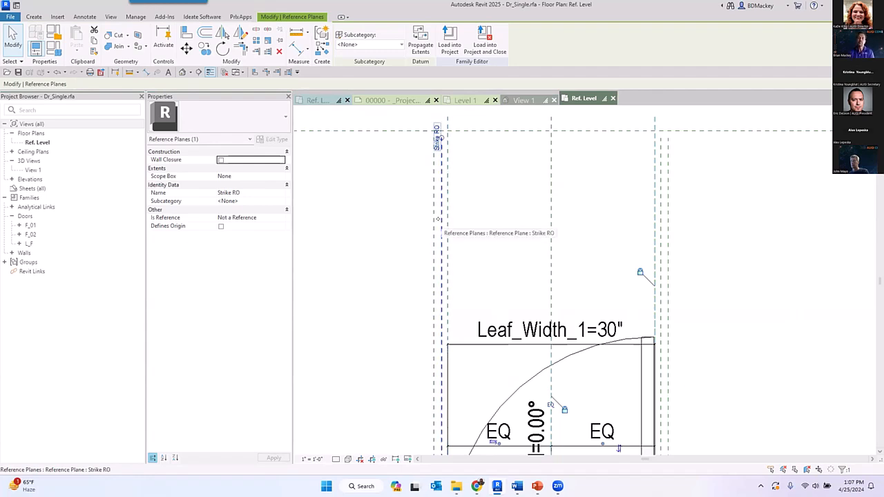
click(363, 201)
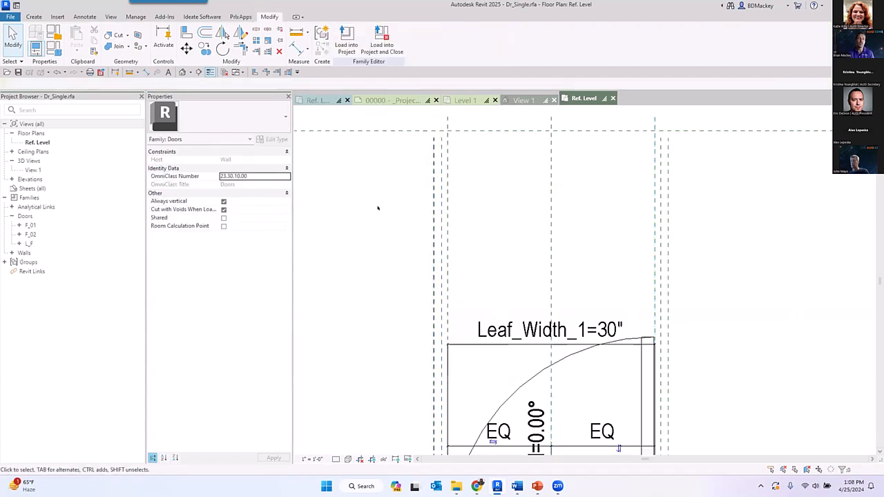
click(429, 171)
click(281, 217)
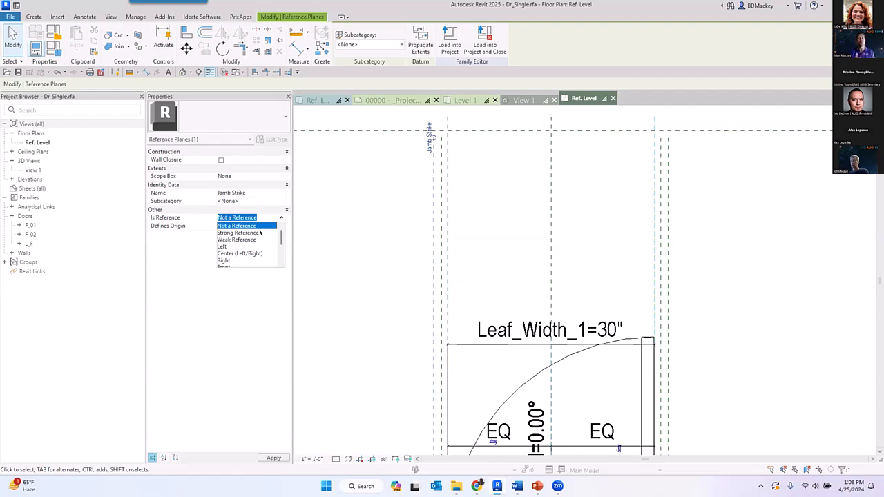
click(371, 254)
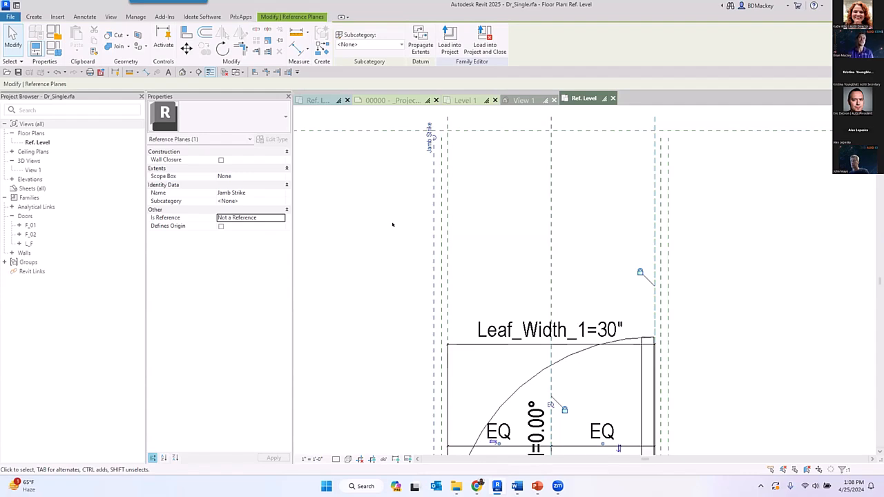
- Return to Family1's Ref. Level plan and close the inactive views
click(323, 100)
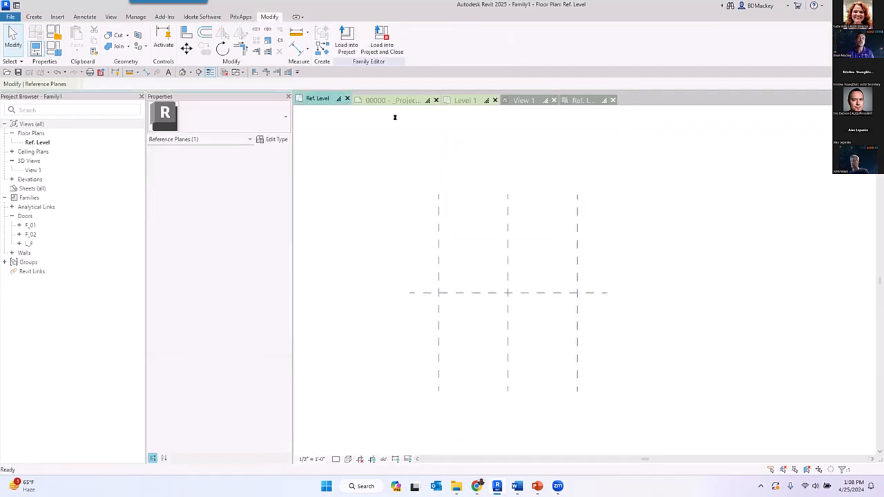
click(636, 261)
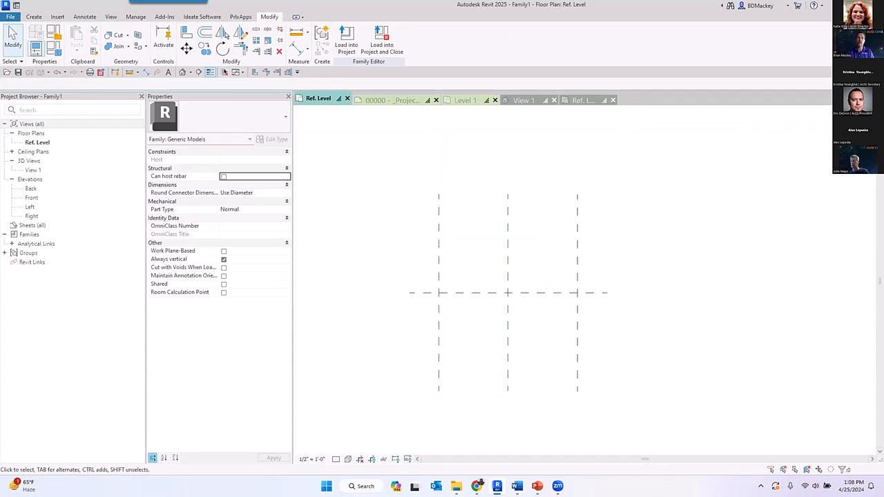
click(224, 71)
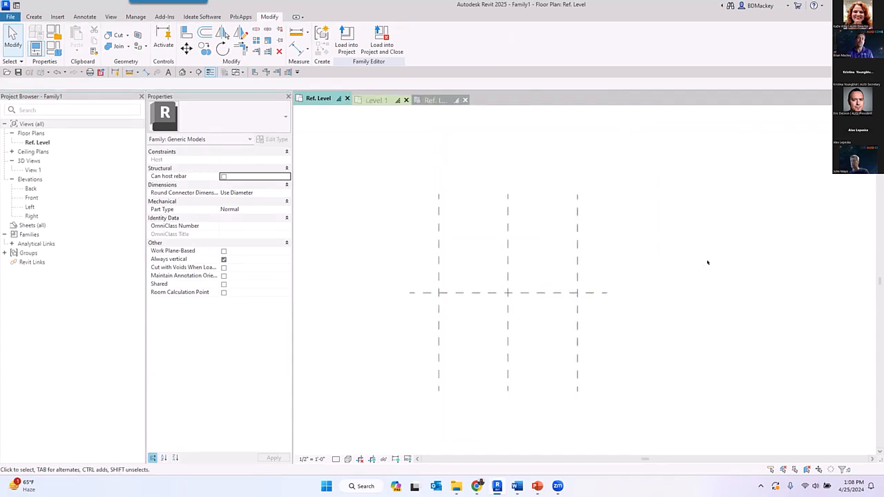
- Name the vertical reference plane to the right of centre "Right"
click(577, 275)
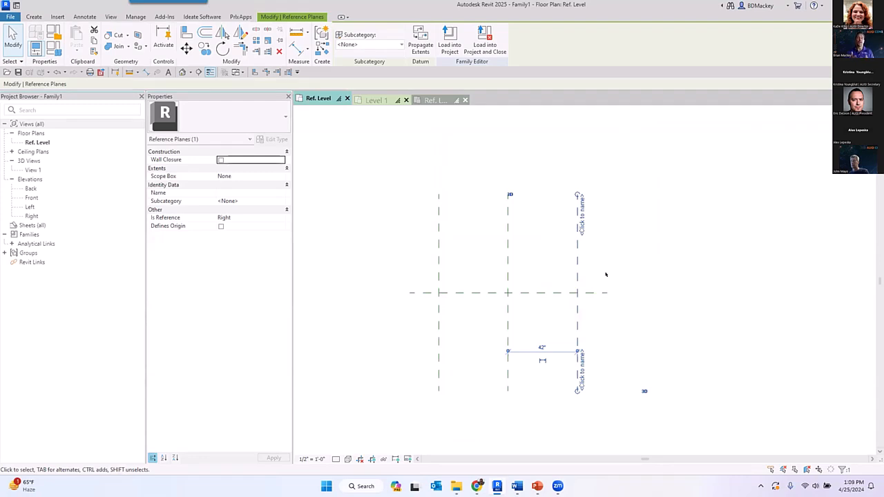
scroll(587, 276, up, 2)
click(596, 276)
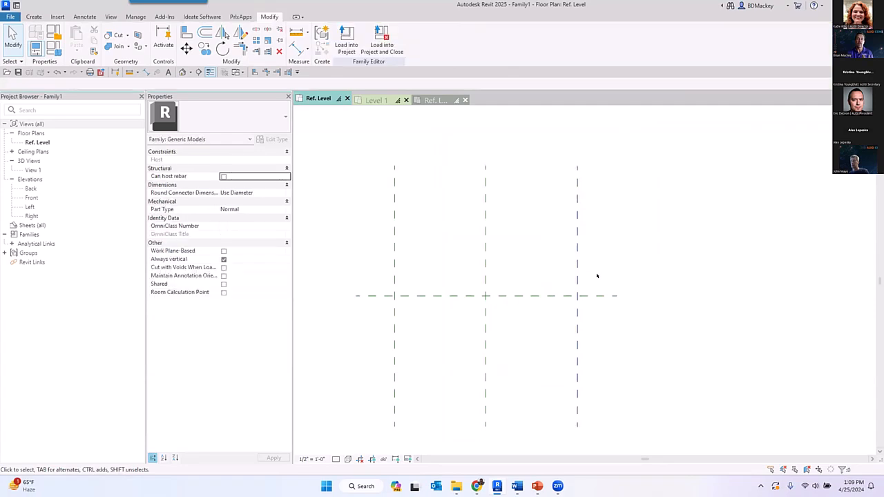
click(577, 262)
click(253, 194)
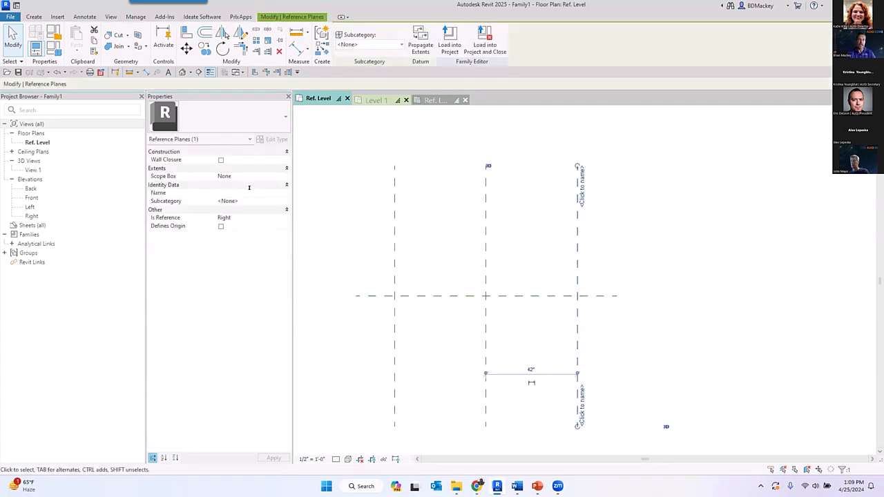
text(Right)
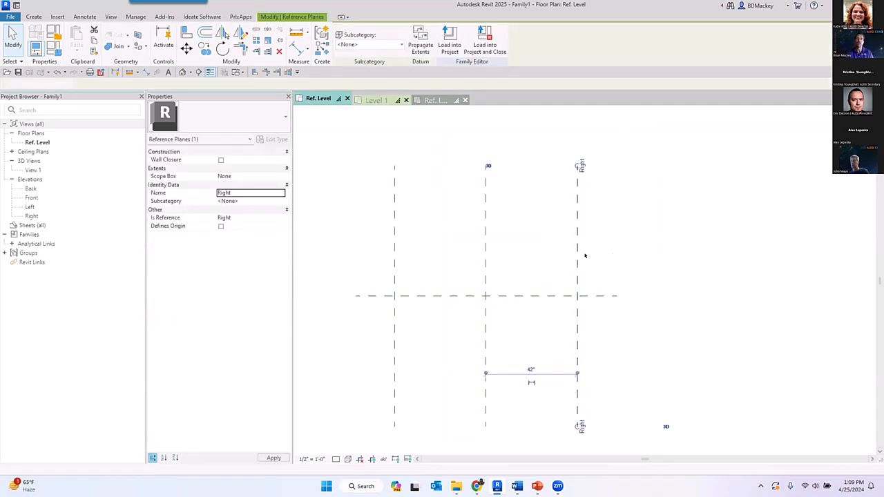
click(585, 255)
- Open the Right elevation and set its work plane to Reference Plane : Right
click(33, 217)
double_click(32, 216)
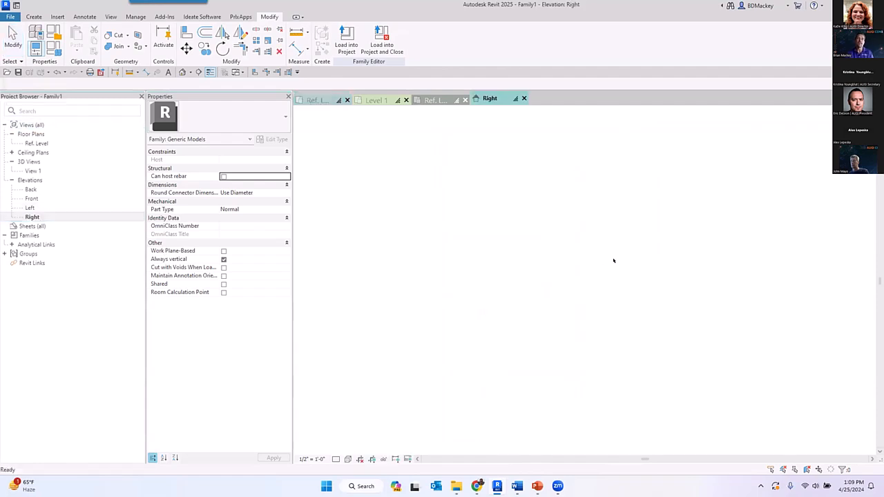
click(33, 16)
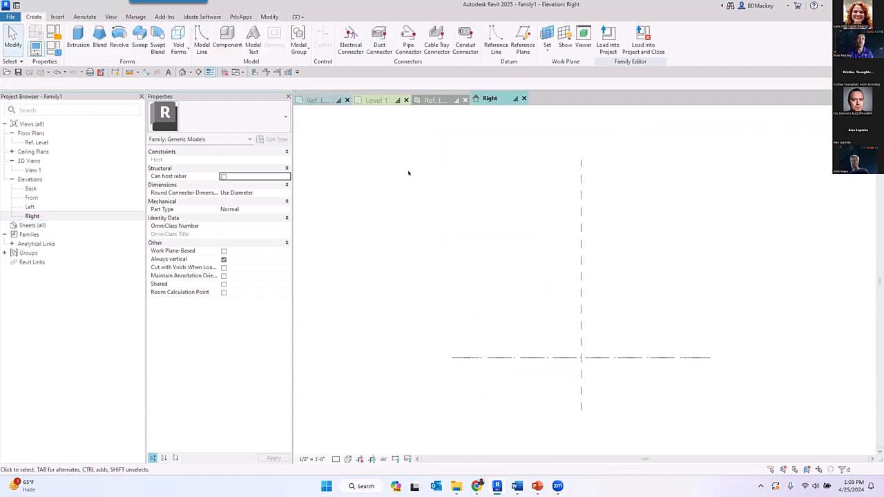
click(546, 52)
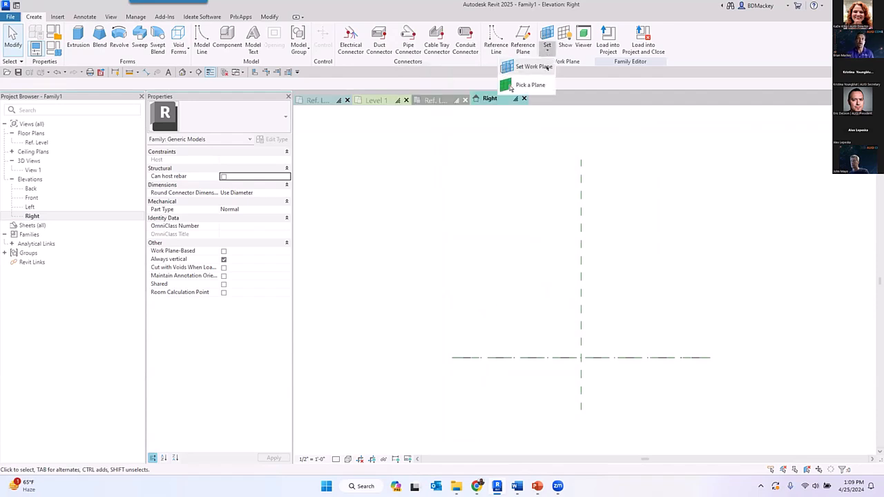
click(530, 65)
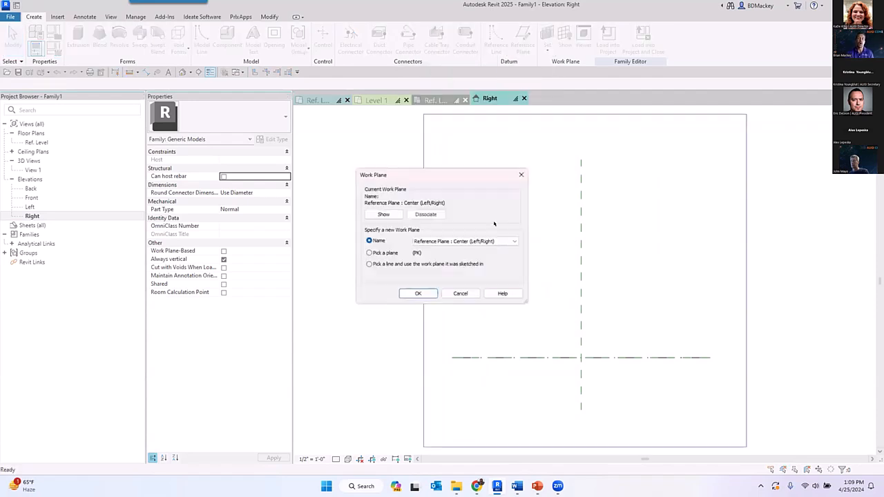
click(445, 241)
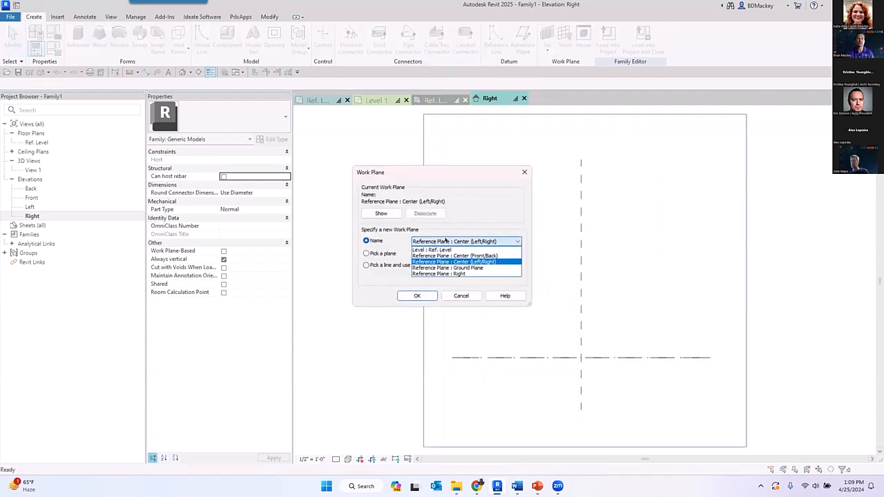
click(444, 275)
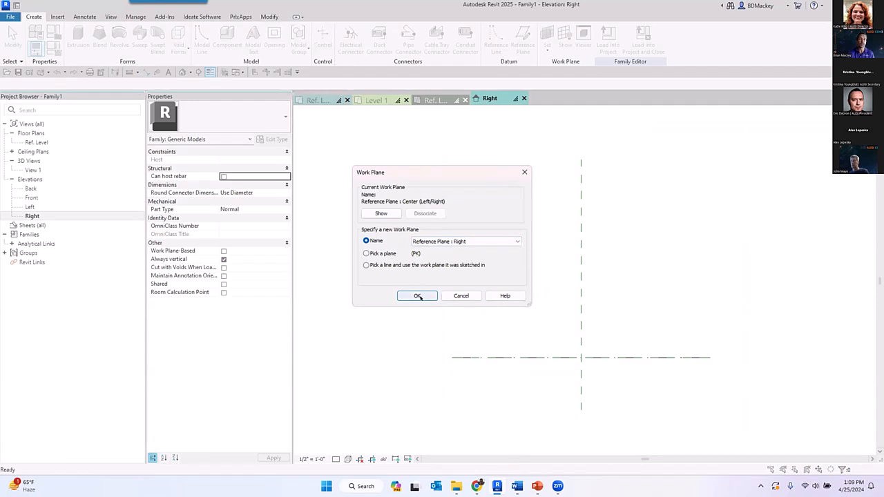
click(417, 295)
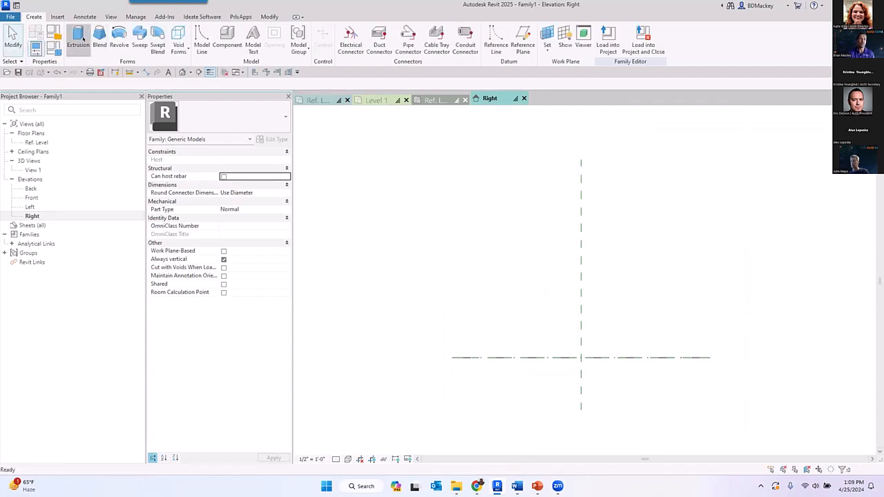
- Create a 12" deep extrusion from a rectangle about 40" by 22", drawn across the vertical centre plane above the reference level
click(78, 38)
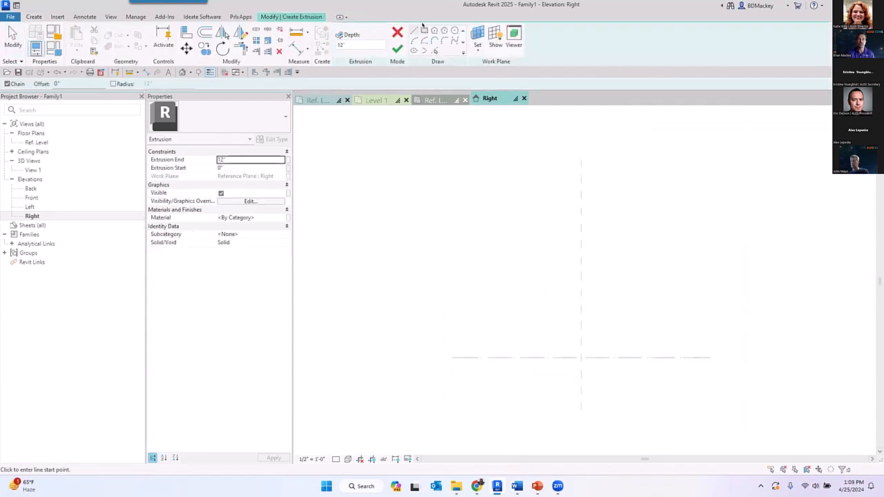
click(424, 31)
click(555, 274)
click(641, 320)
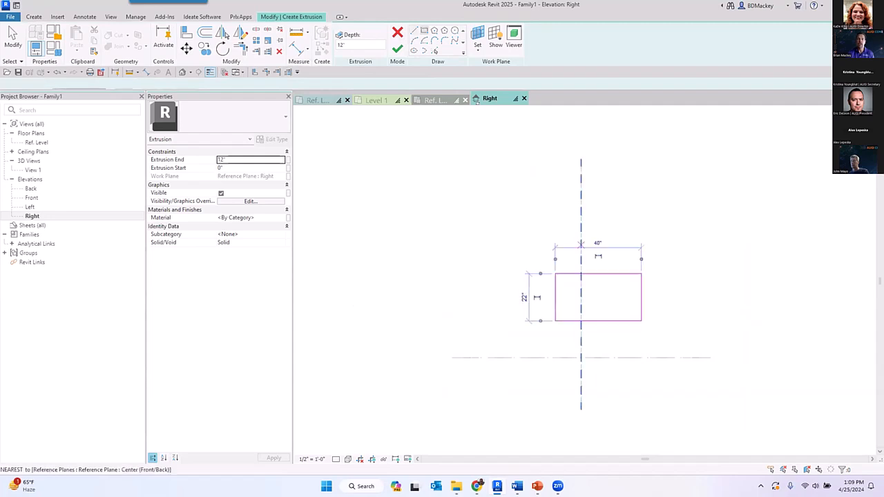
click(397, 49)
click(523, 188)
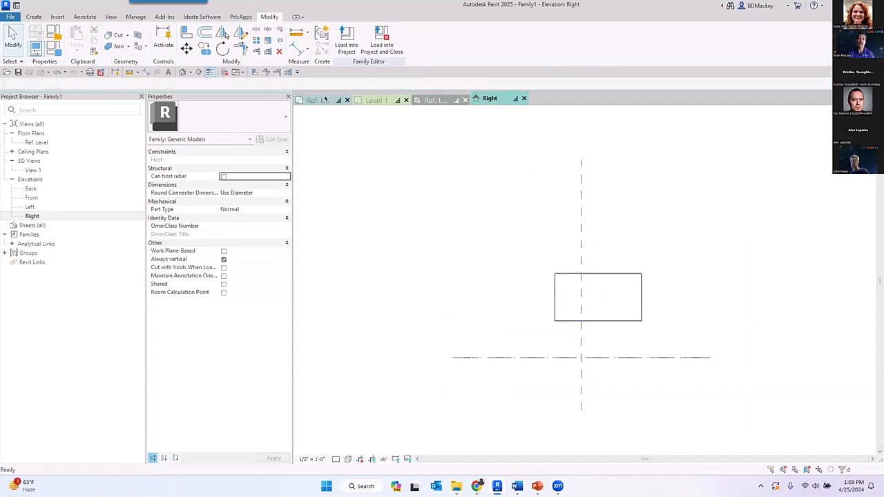
- Return to the Ref. Level plan and check the extrusion's direction and extrusion end relative to the Right plane
click(318, 100)
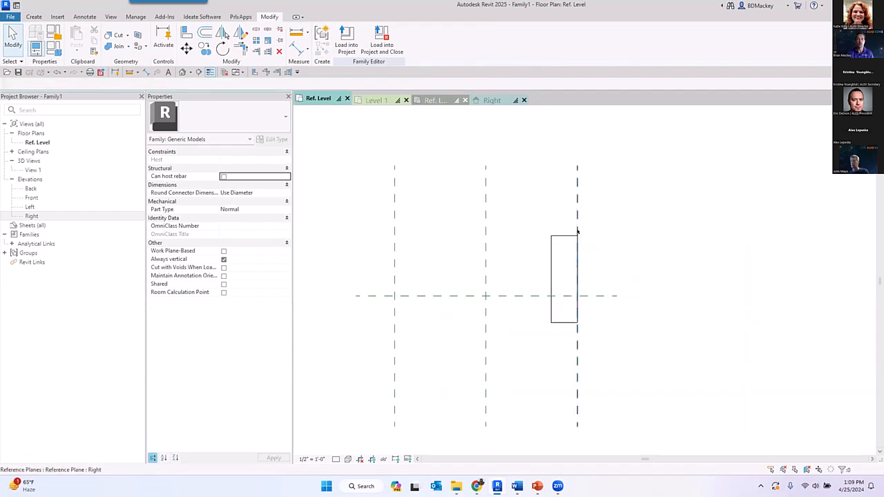
click(551, 252)
key(ctrl)
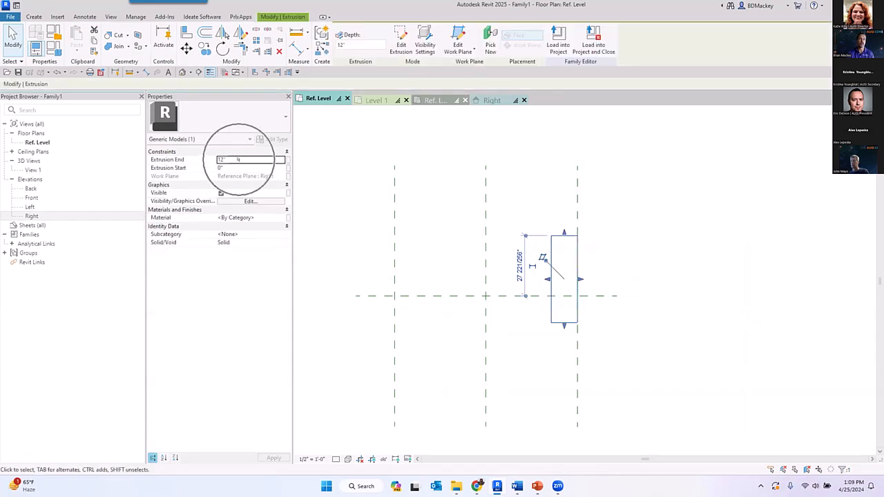
- Swap the two ends of the Right reference plane to flip the extrusion to its outer side, and inspect the extrusion's constraints
click(564, 187)
click(578, 180)
scroll(580, 180, down, 1)
drag(578, 169, 578, 435)
click(651, 341)
middle_drag(645, 329, 645, 301)
click(578, 357)
drag(576, 340, 576, 141)
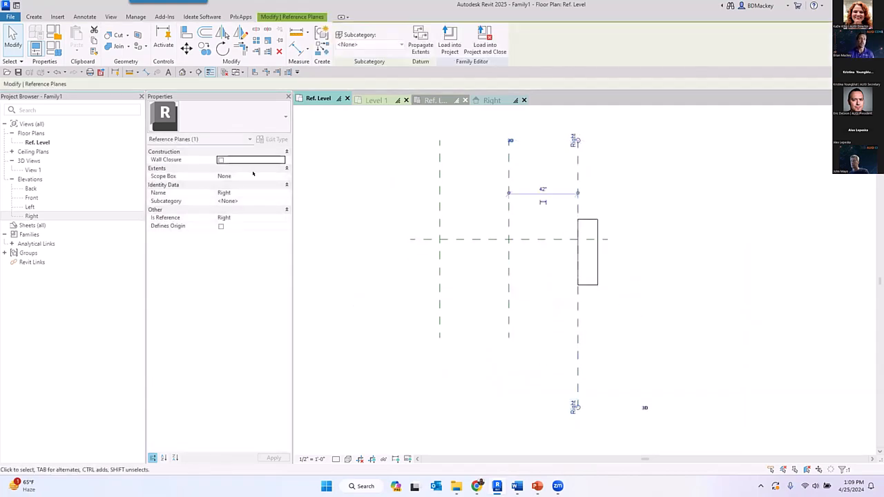
click(589, 233)
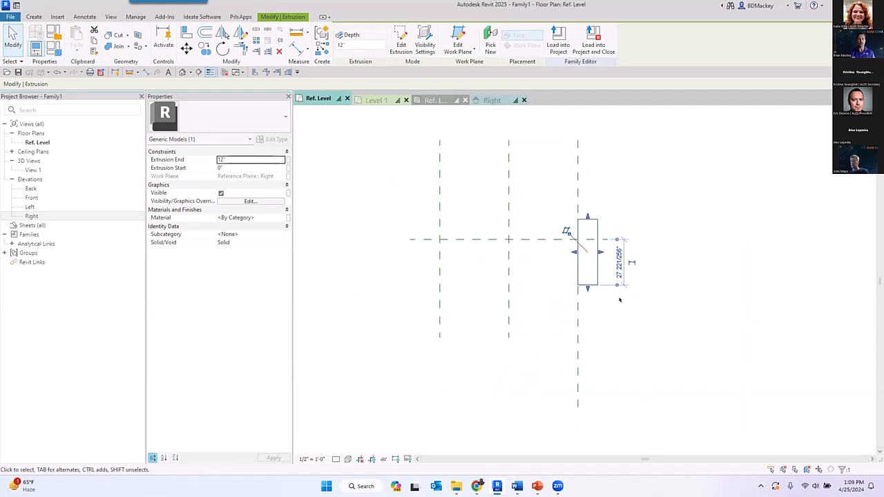
click(620, 301)
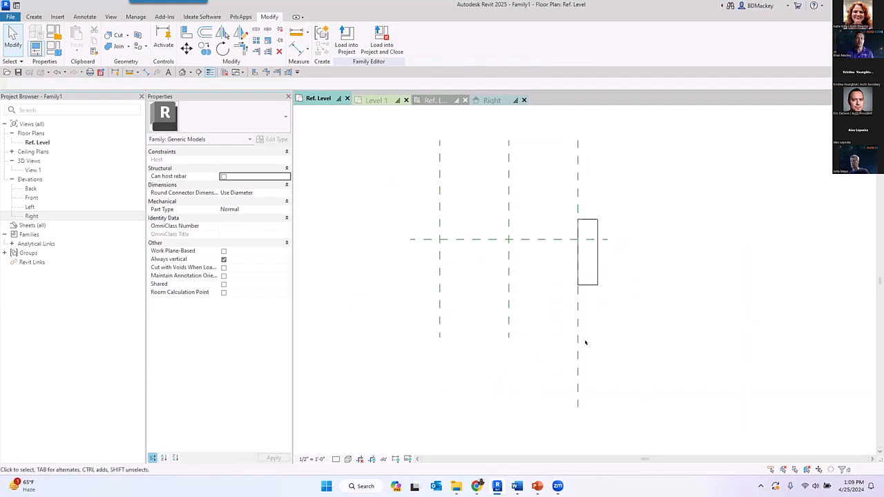
- Open the Family Stability project and examine how the clocks and faucets are oriented on the row of cubes
click(16, 5)
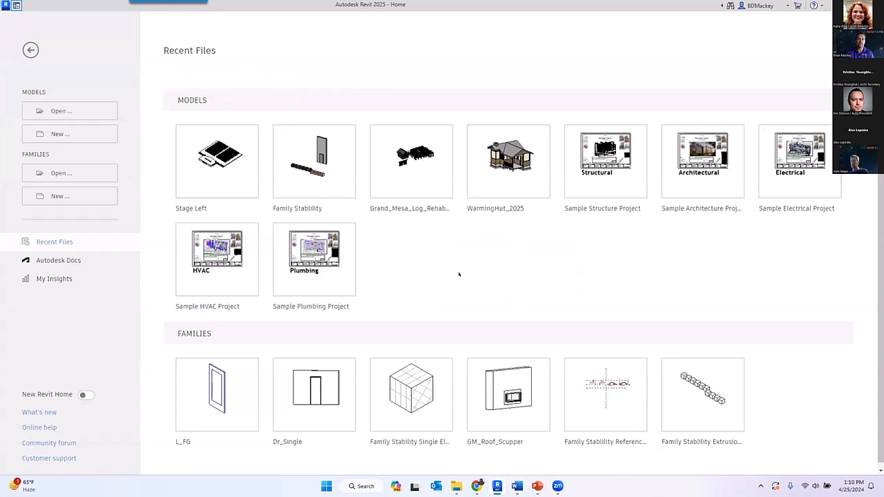
click(314, 159)
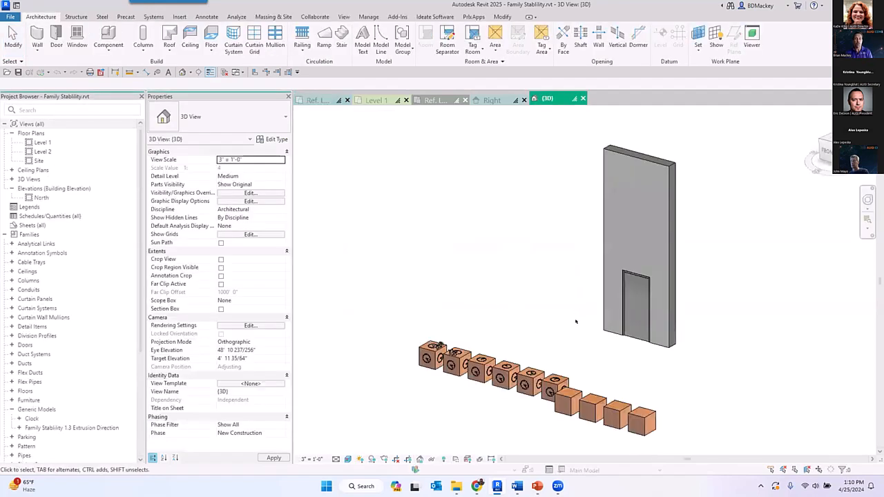
shift+middle_drag(519, 336, 436, 320)
scroll(435, 321, up, 5)
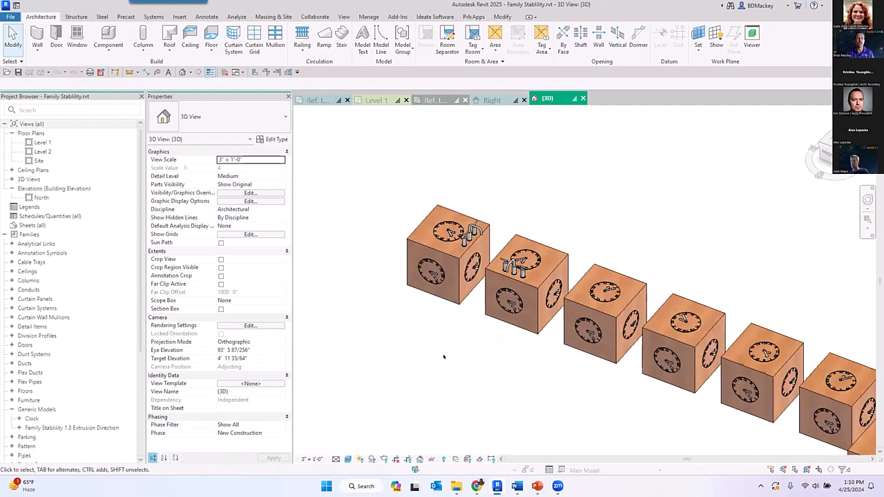
scroll(457, 256, up, 4)
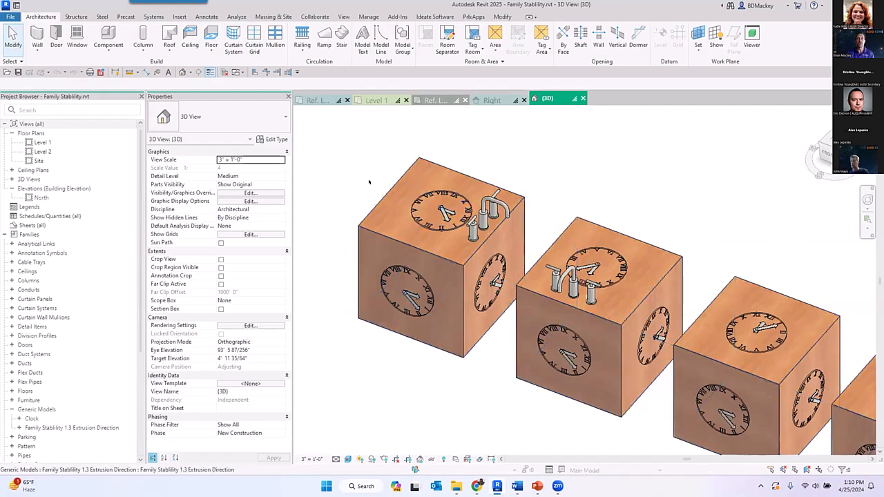
middle_drag(495, 249, 619, 216)
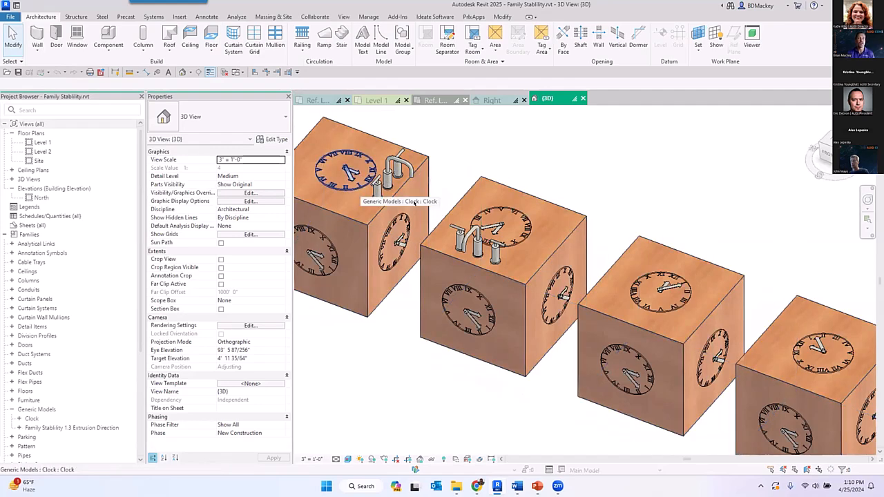
middle_drag(704, 301, 679, 281)
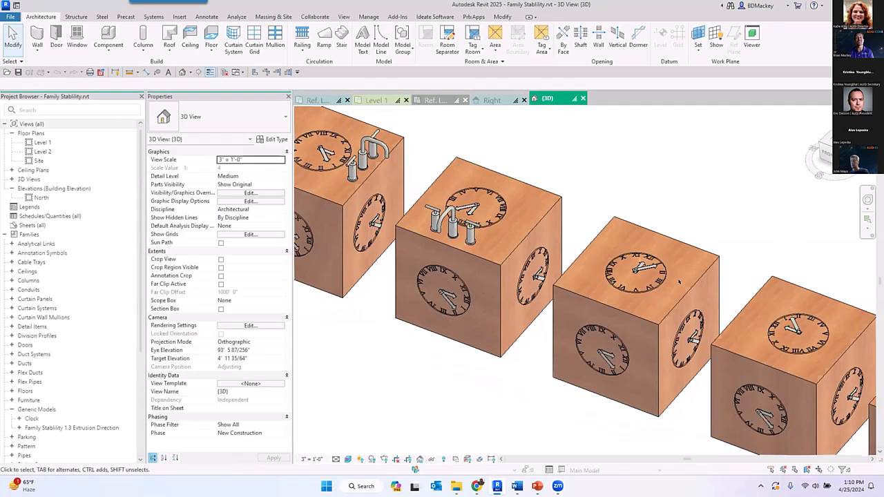
scroll(620, 208, down, 2)
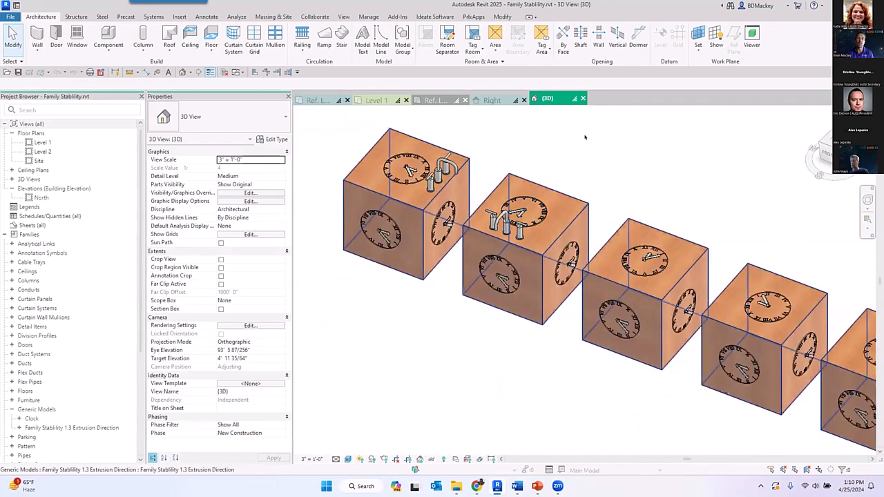
- Preview a similar PF_Faucet_01 faucet on the top faces of the cubes after the second one, without placing it
click(505, 226)
scroll(486, 224, up, 3)
click(584, 136)
click(584, 174)
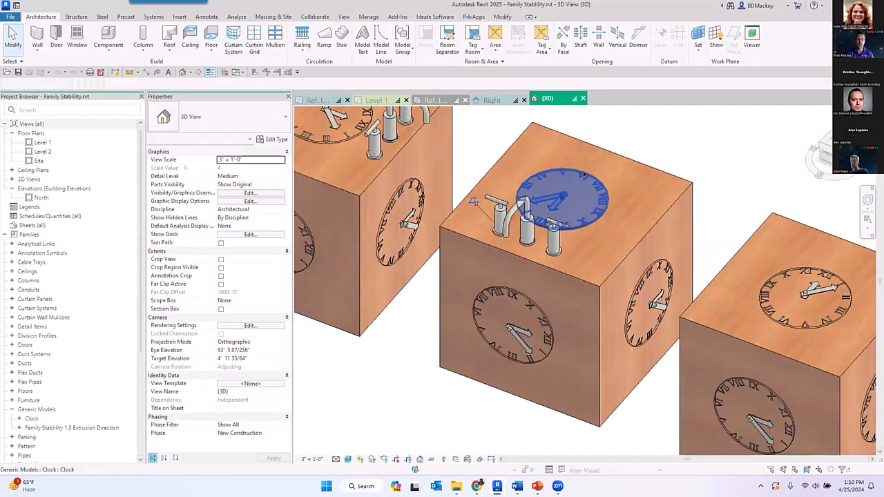
click(519, 217)
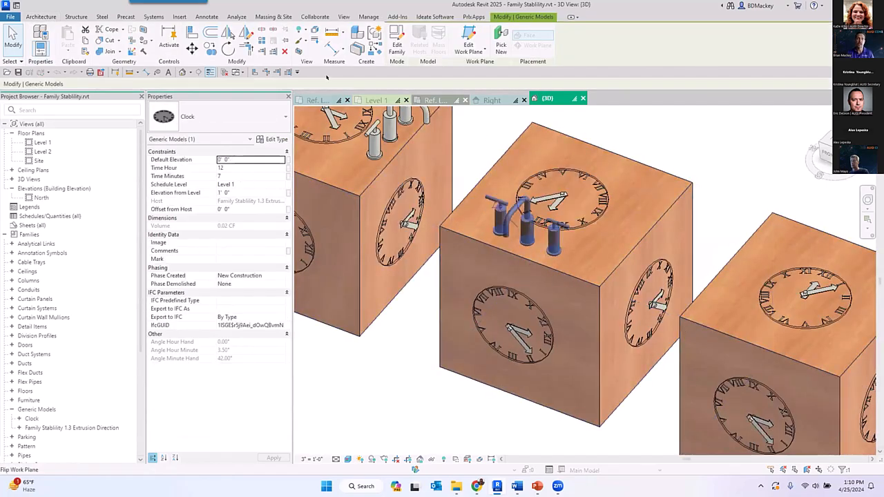
key(c)
key(s)
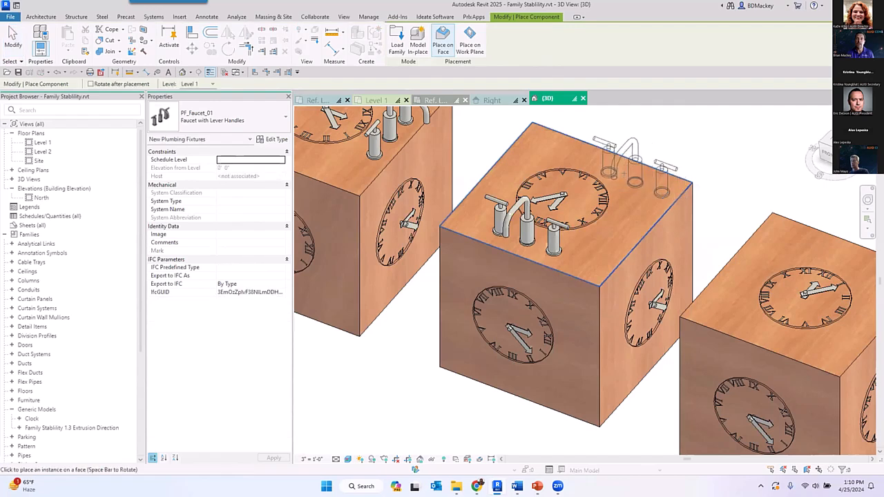
scroll(649, 182, down, 1)
middle_drag(555, 176, 345, 143)
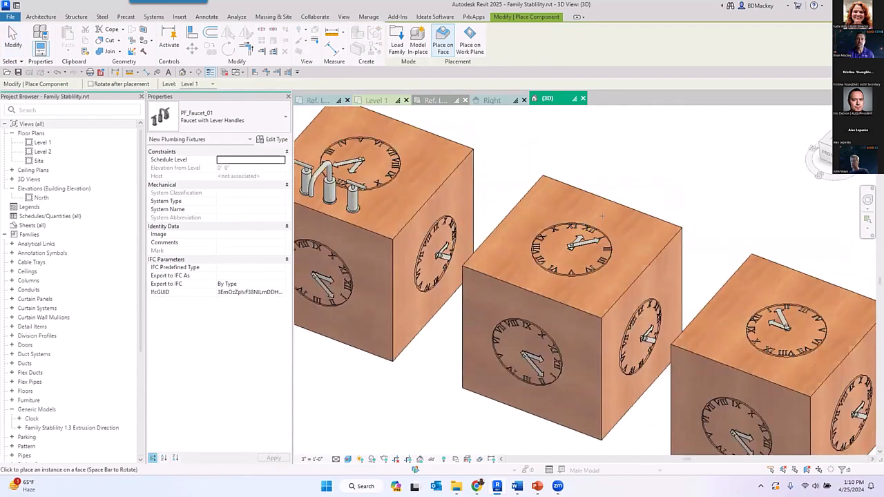
middle_drag(608, 208, 543, 176)
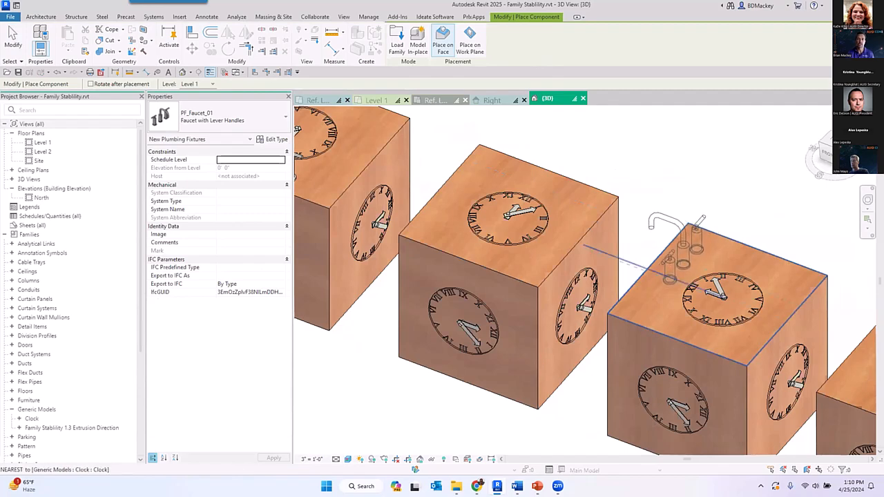
scroll(672, 254, down, 1)
middle_drag(672, 254, 565, 221)
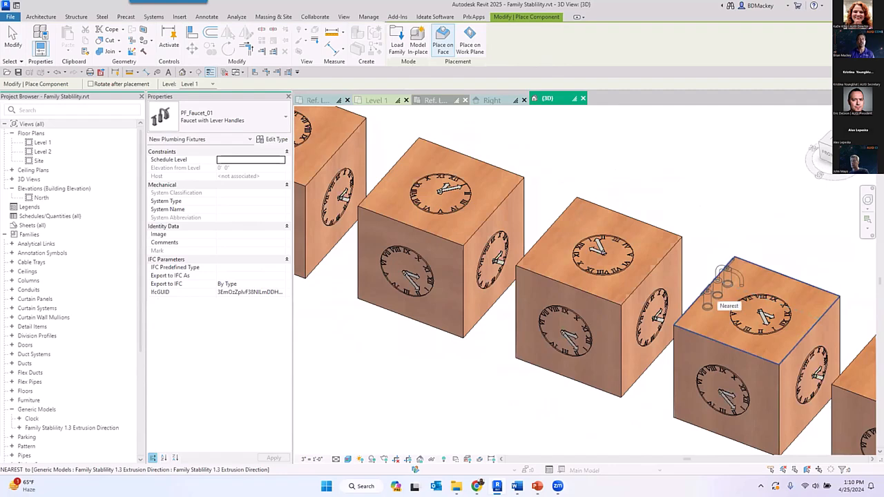
key(Escape)
key(Escape)
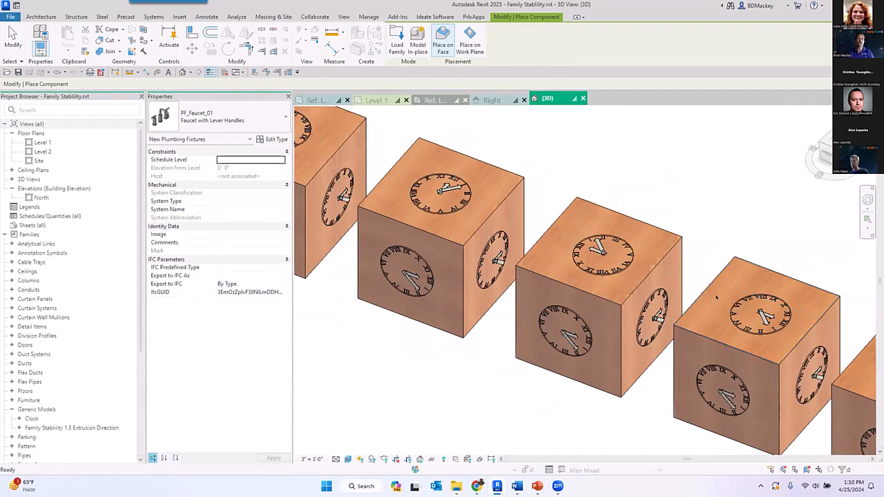
- Preview a similar Clock on the front and top faces of the blank cubes to compare its orientation from cube to cube
scroll(710, 293, down, 3)
middle_drag(712, 331, 537, 289)
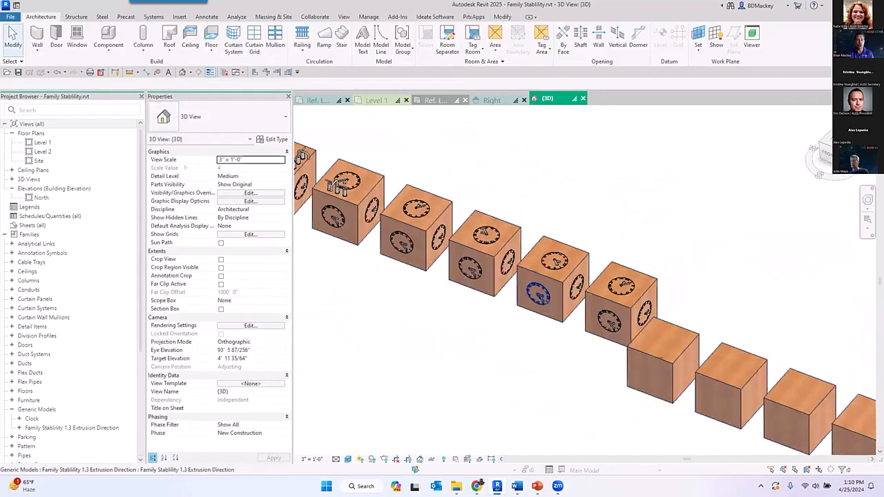
middle_drag(620, 359, 526, 274)
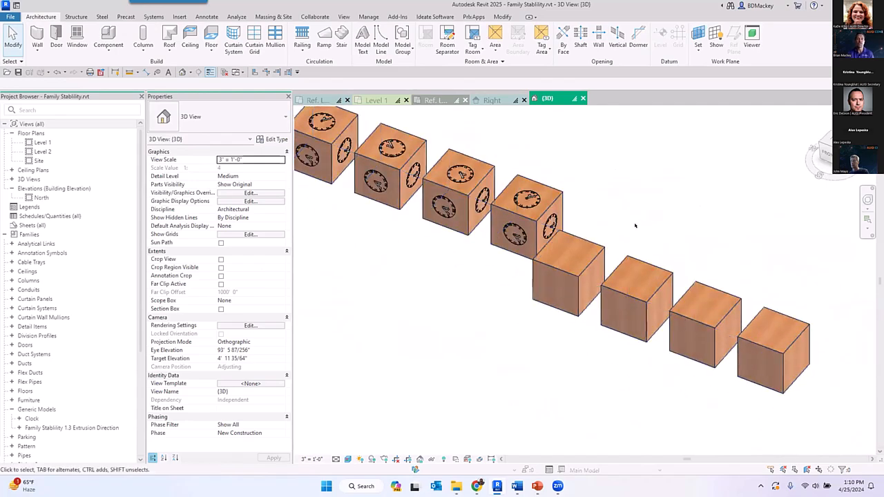
scroll(518, 276, up, 2)
click(518, 213)
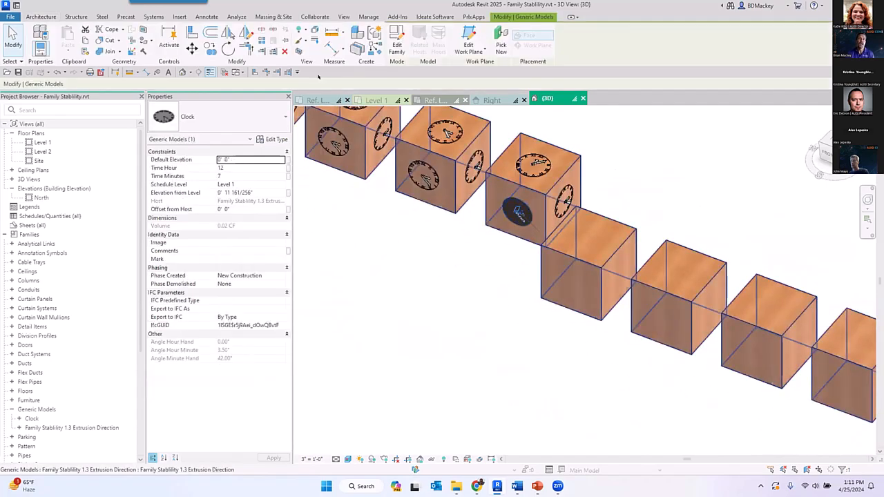
key(c)
key(s)
scroll(569, 293, up, 4)
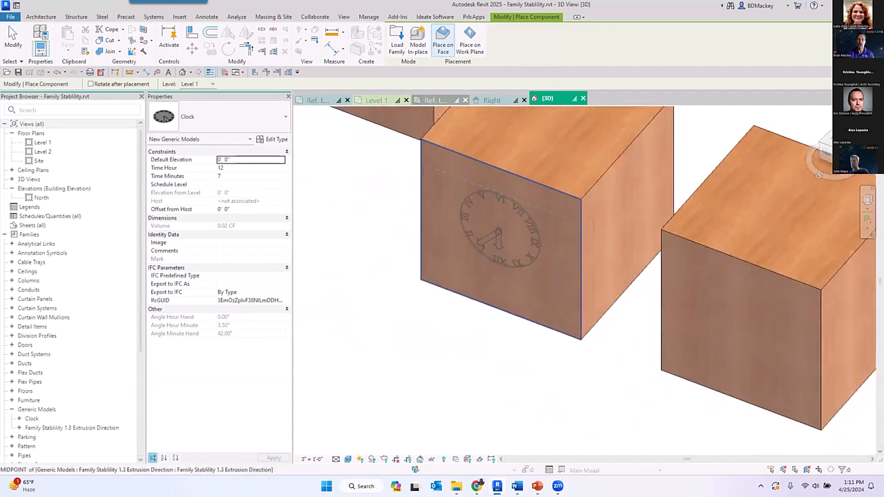
middle_drag(741, 335, 517, 261)
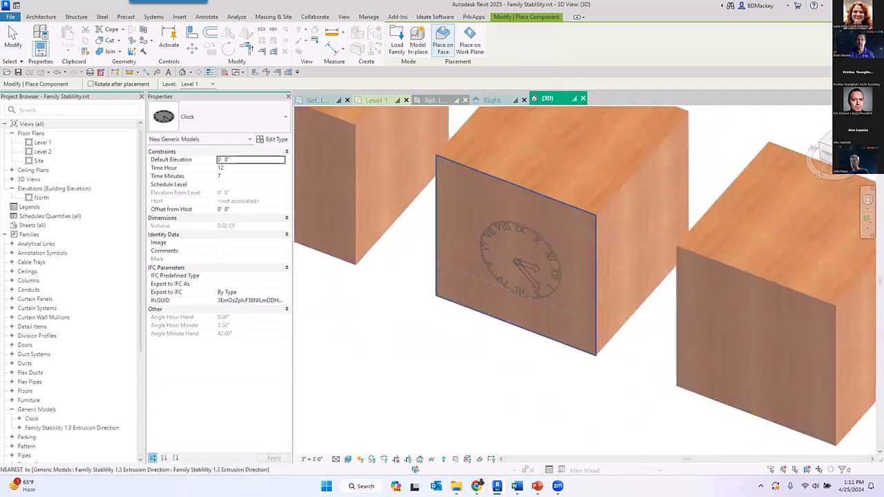
middle_drag(753, 342, 482, 241)
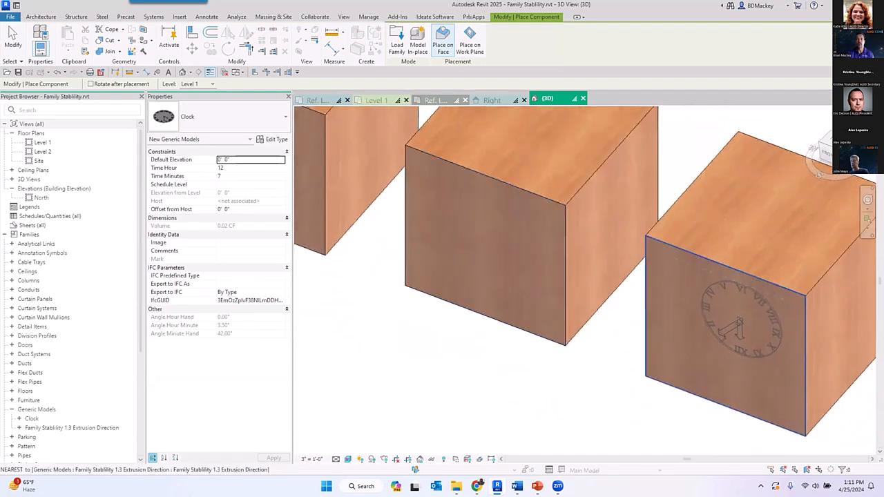
scroll(738, 318, down, 2)
middle_drag(759, 247, 812, 286)
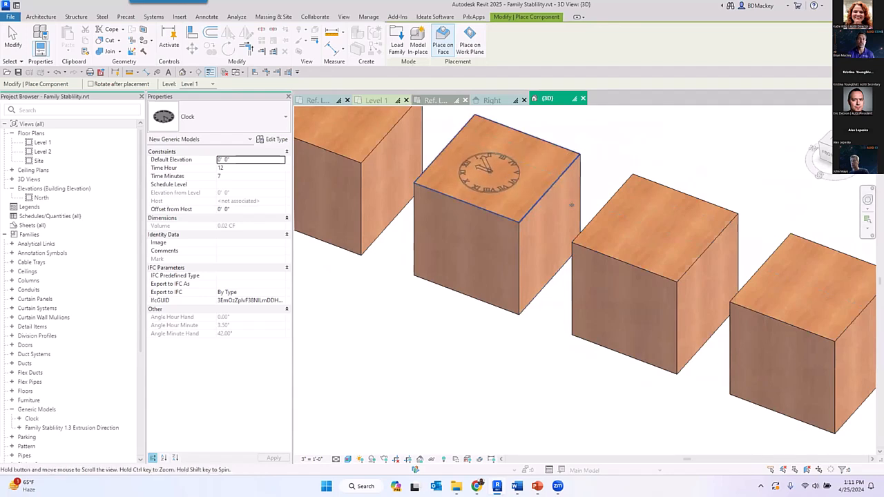
middle_drag(490, 172, 658, 255)
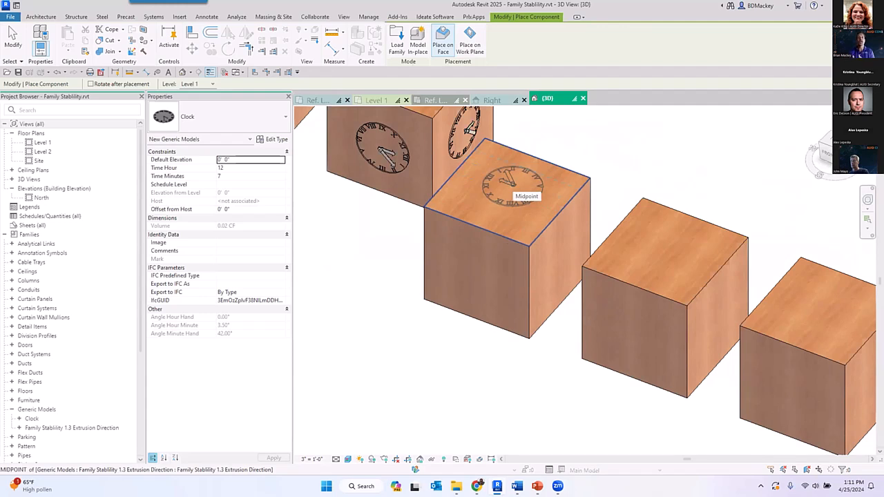
- Return to Family1's Ref. Level plan and swap the two ends of the Right reference plane to flip the extrusion to its inner side
click(317, 99)
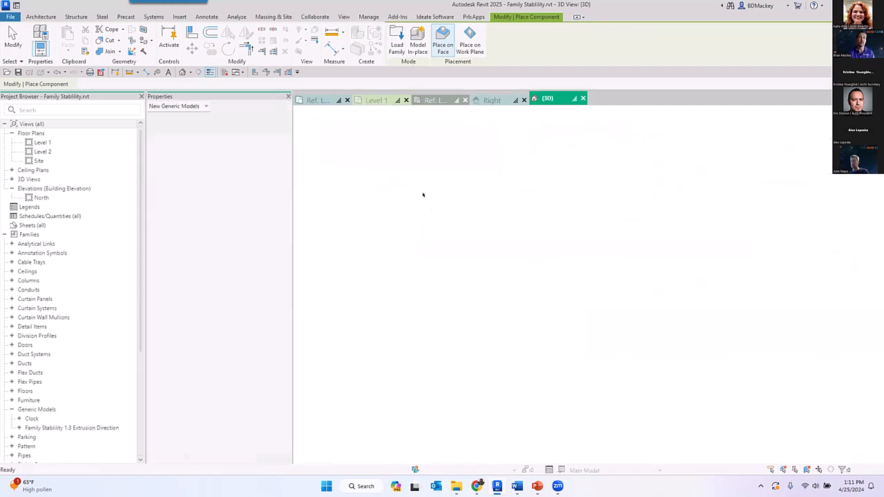
click(577, 310)
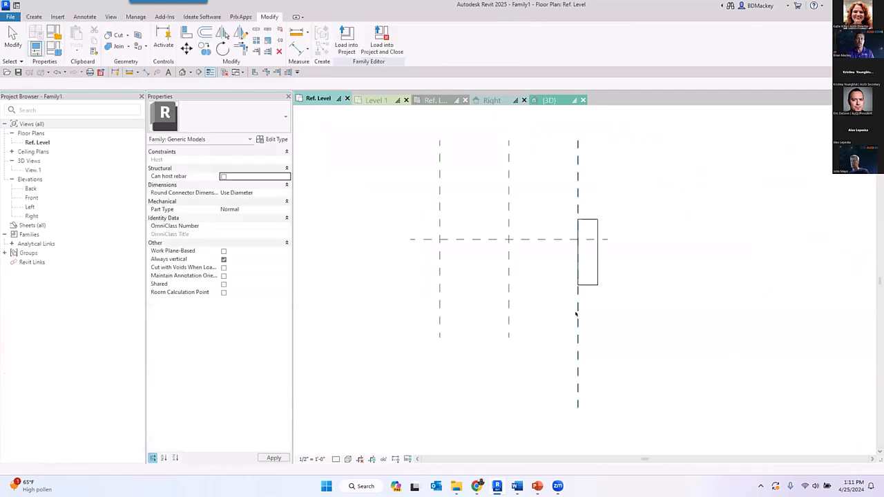
mouse_move(580, 407)
mouse_down()
mouse_move(598, 123)
mouse_move(573, 148)
mouse_move(574, 433)
mouse_move(578, 422)
mouse_up()
scroll(580, 139, up, 3)
scroll(574, 282, down, 2)
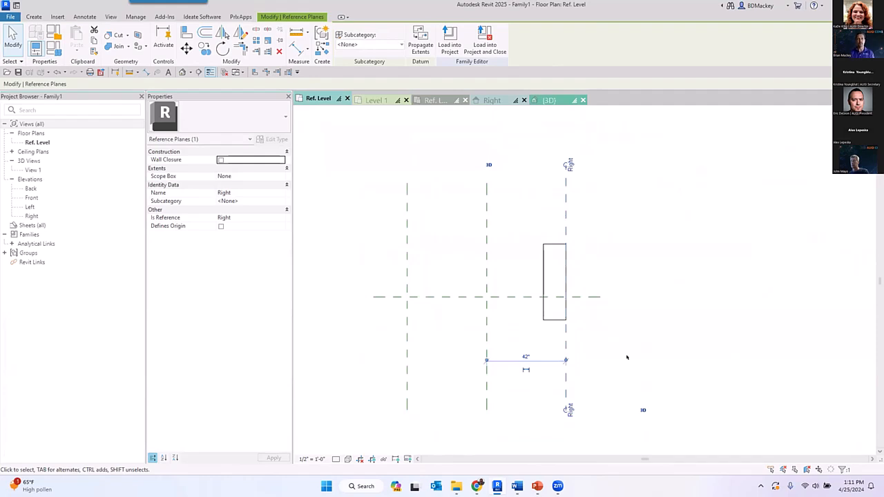
click(627, 357)
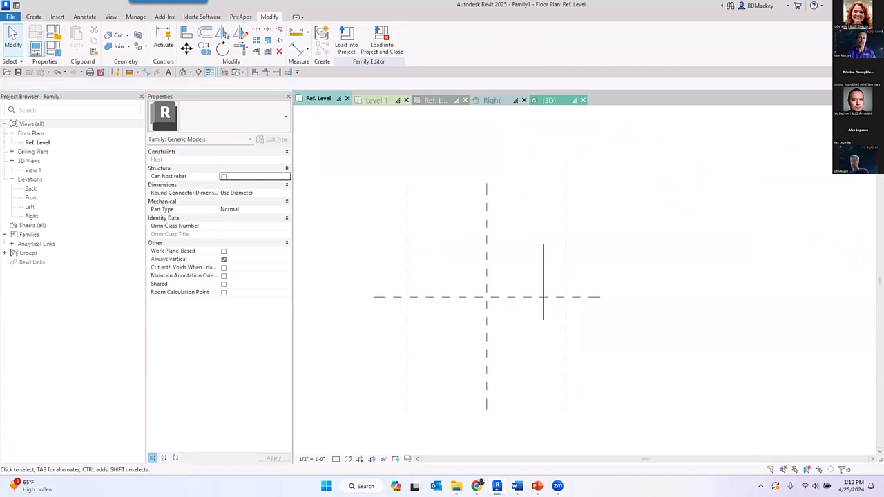
- Switch to the Level 1 plan of Project1 and use Align to check the strike-side reference of the Dr_Single door without aligning anything
key(ctrl+Tab)
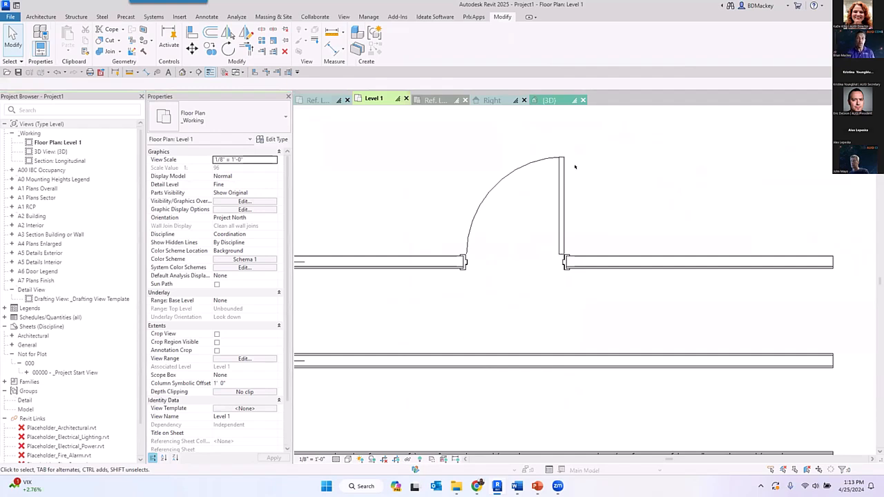
key(a)
key(l)
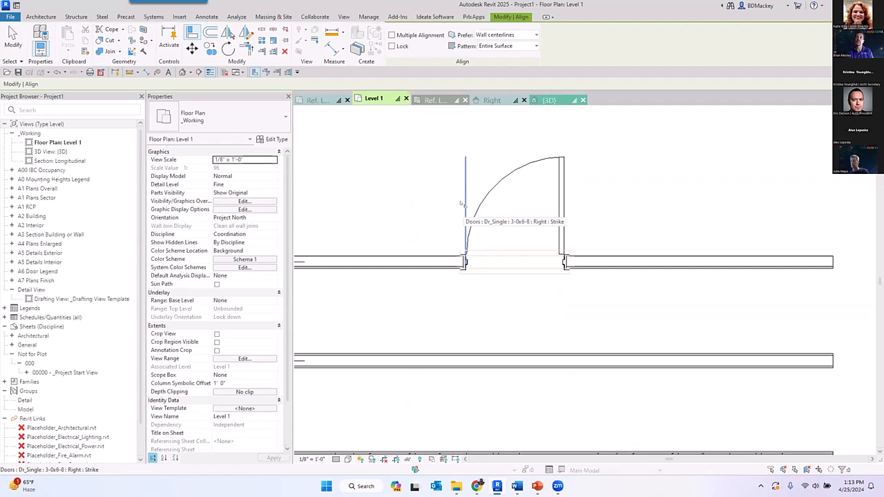
right_click(656, 201)
click(676, 207)
right_click(676, 207)
click(692, 211)
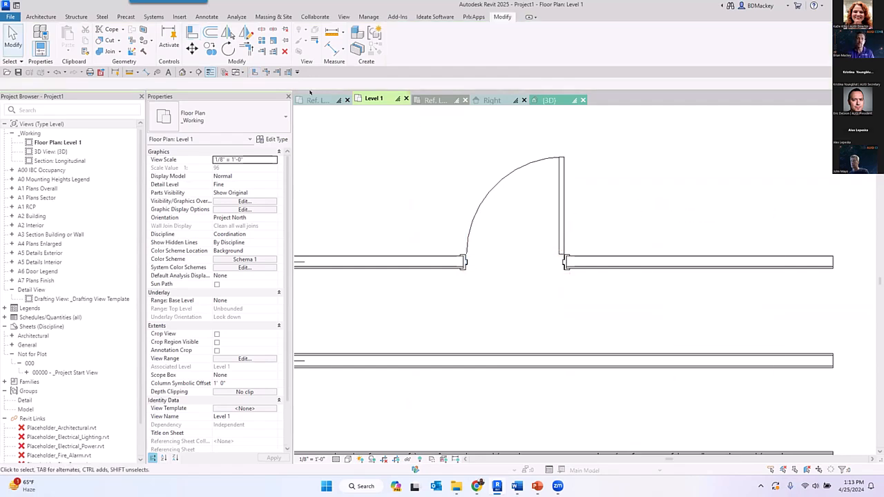
- Return to the Ref. Level plan of Family1 and view all its reference planes together with the extrusion
click(326, 103)
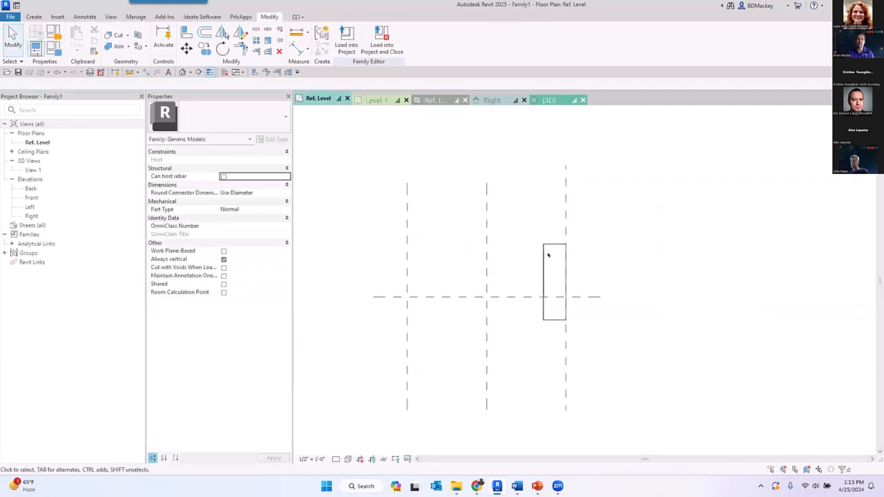
scroll(533, 239, down, 1)
middle_drag(502, 335, 515, 275)
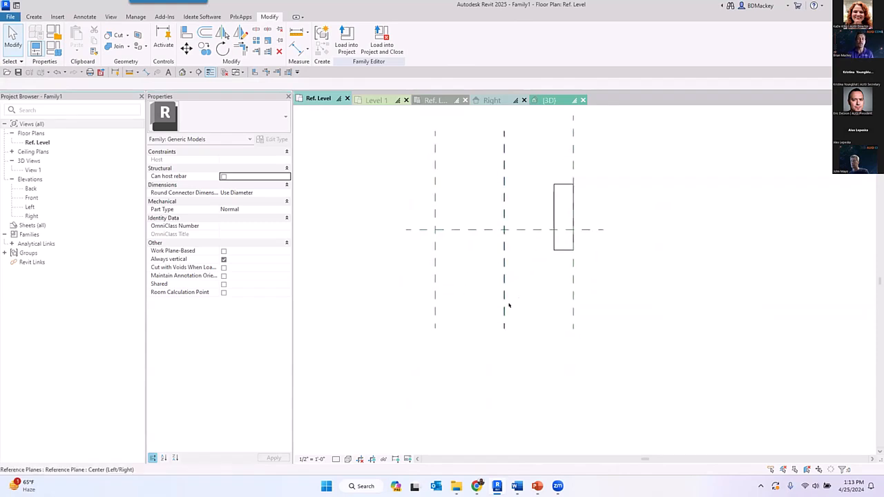
key(d)
key(i)
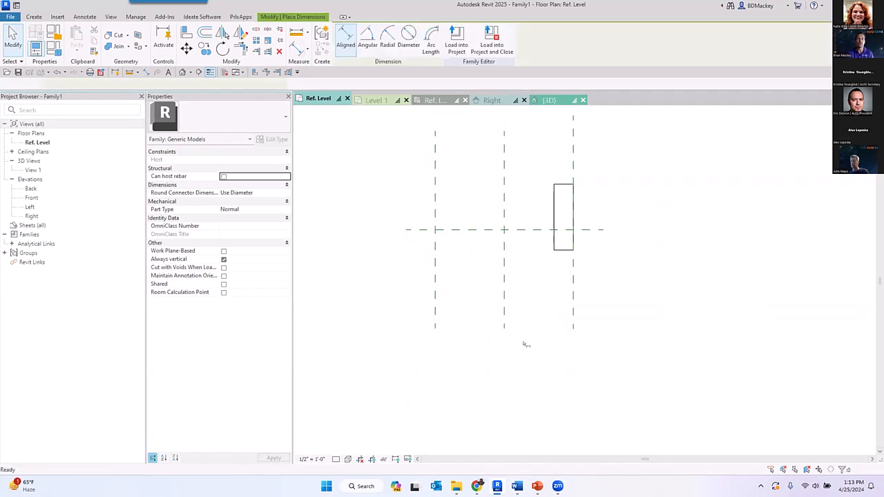
key(Escape)
- Inspect the name, Is Reference and Defines Origin settings of the Center (Left/Right) reference plane
click(504, 246)
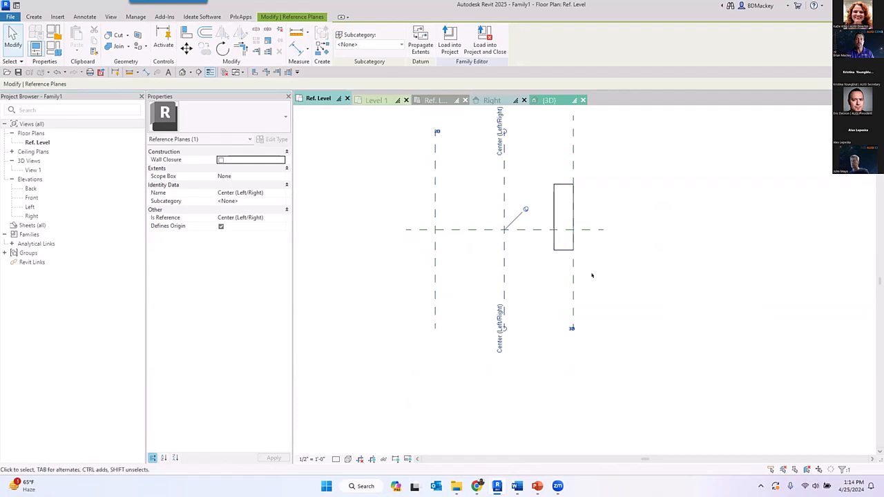
key(ctrl)
key(ctrl)
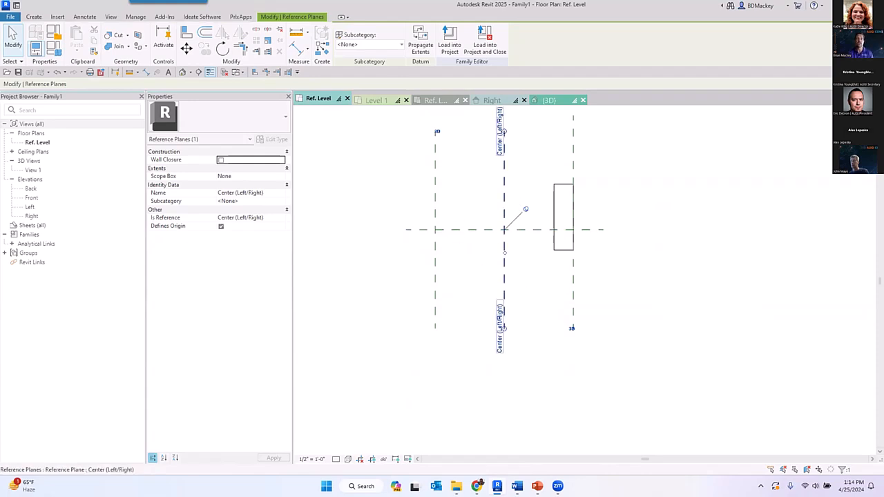
click(519, 282)
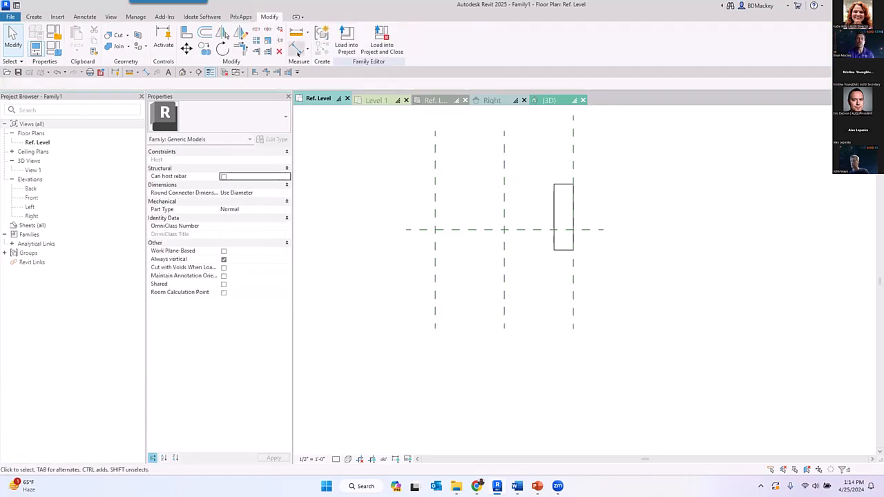
- Add one aligned dimension string across the left, center and right vertical reference planes below the extrusion and make its segments equal
click(297, 47)
click(503, 307)
click(572, 300)
click(436, 304)
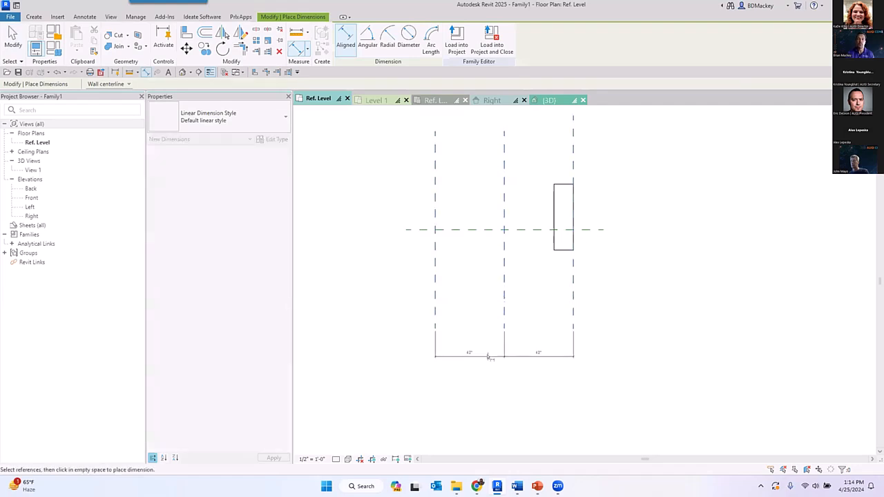
click(490, 343)
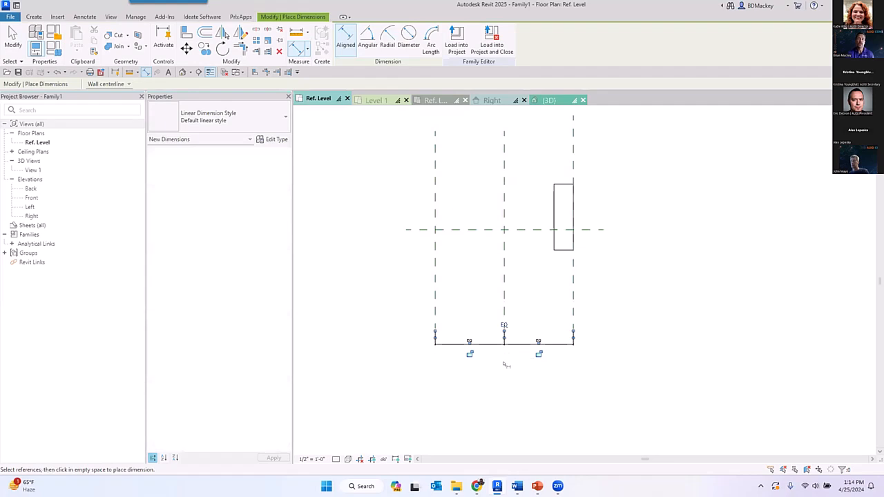
key(Escape)
key(Escape)
click(504, 291)
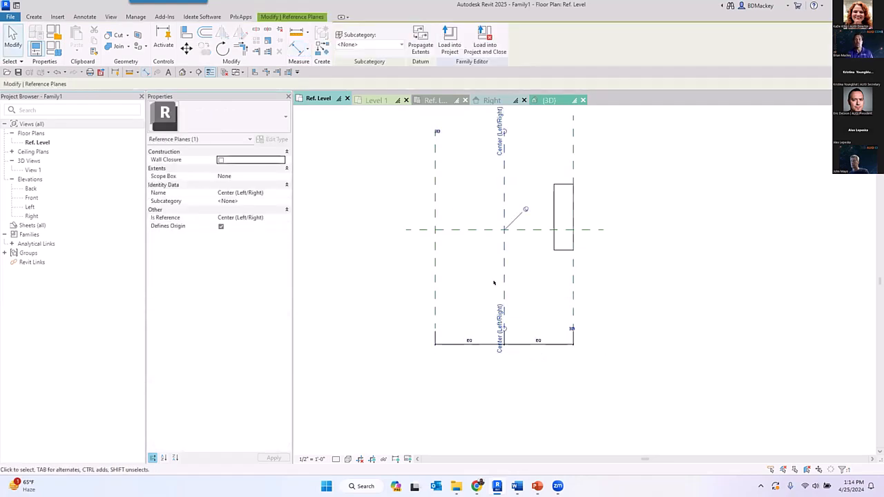
click(553, 343)
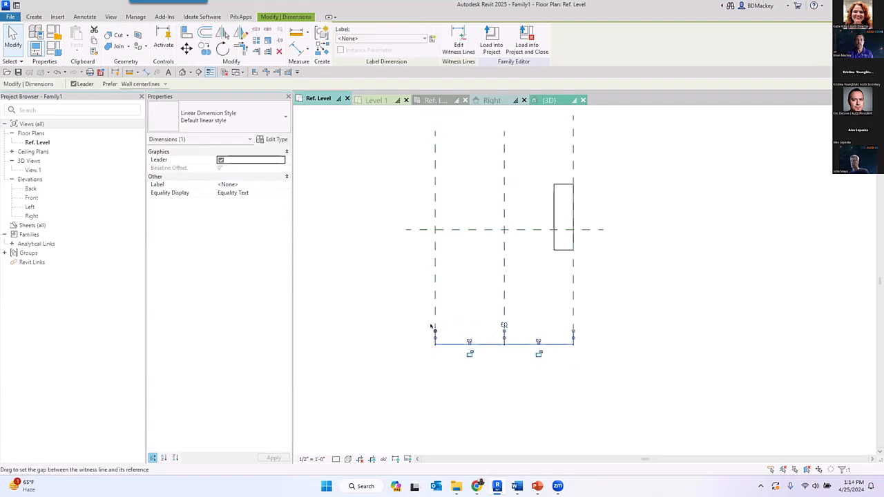
click(659, 313)
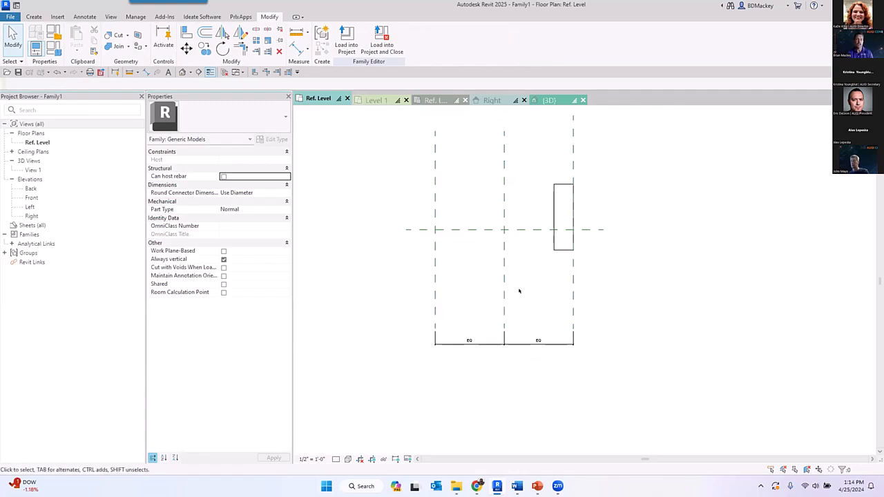
- Add an overall aligned dimension between the two outer vertical reference planes, placed below the equality dimension
key(d)
key(i)
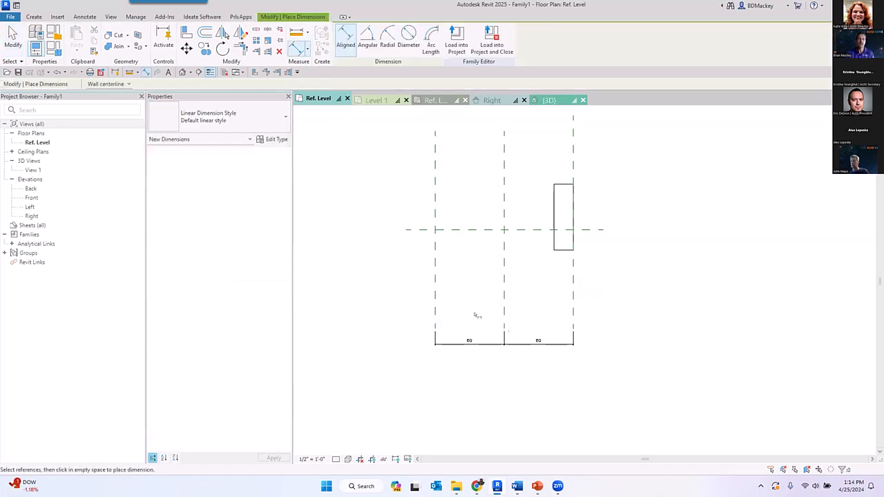
click(572, 293)
click(436, 293)
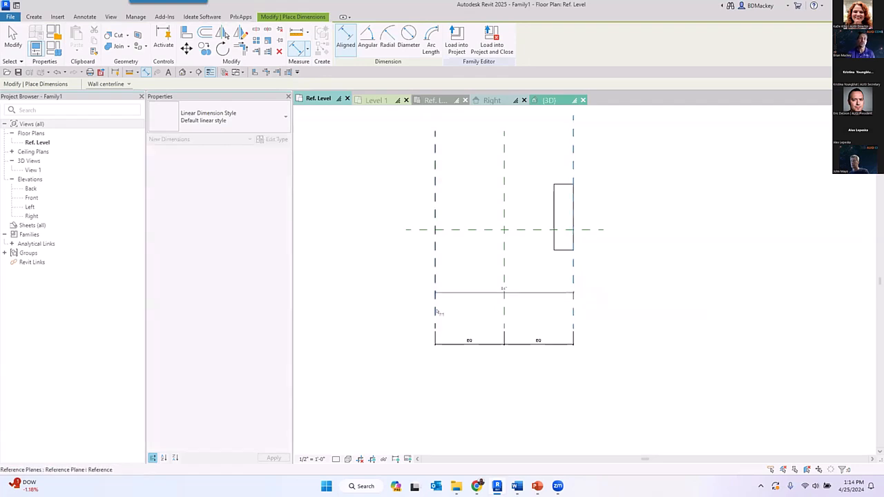
click(455, 362)
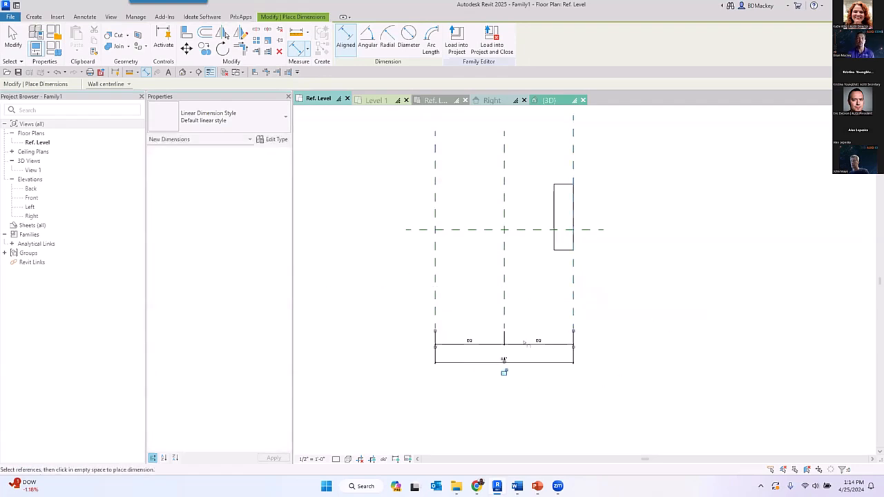
scroll(526, 358, up, 1)
key(Escape)
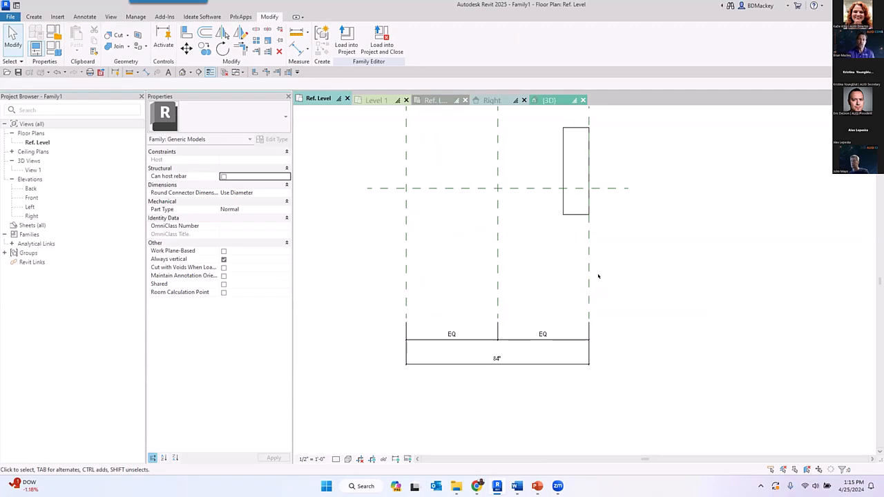
- Draw a vertical reference plane from bottom to top, about 17 1/4" inside the Right reference plane
scroll(587, 289, down, 2)
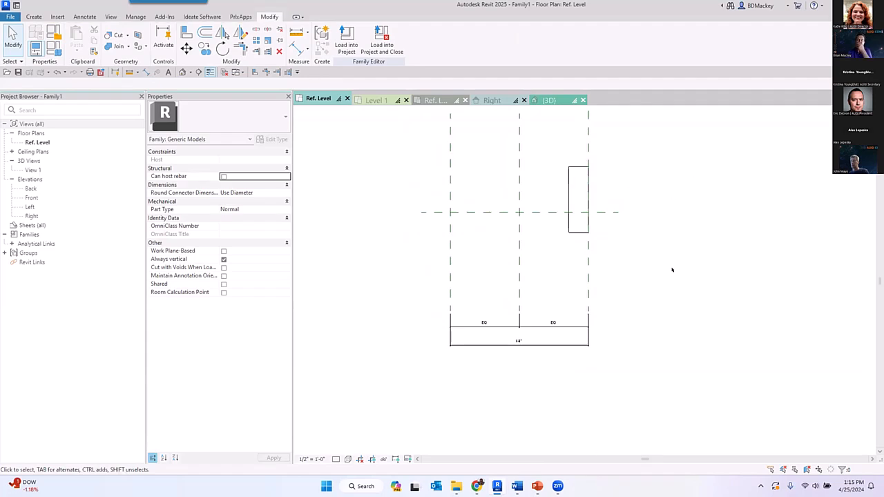
scroll(658, 356, up, 3)
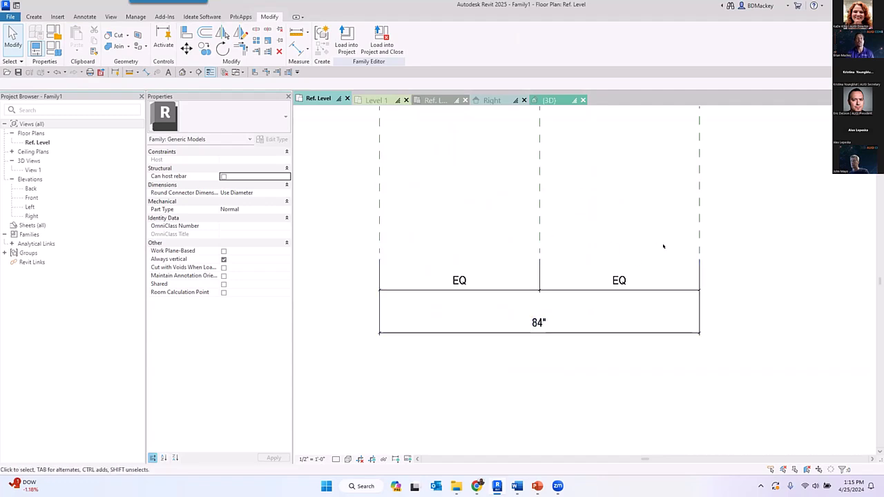
scroll(590, 304, down, 4)
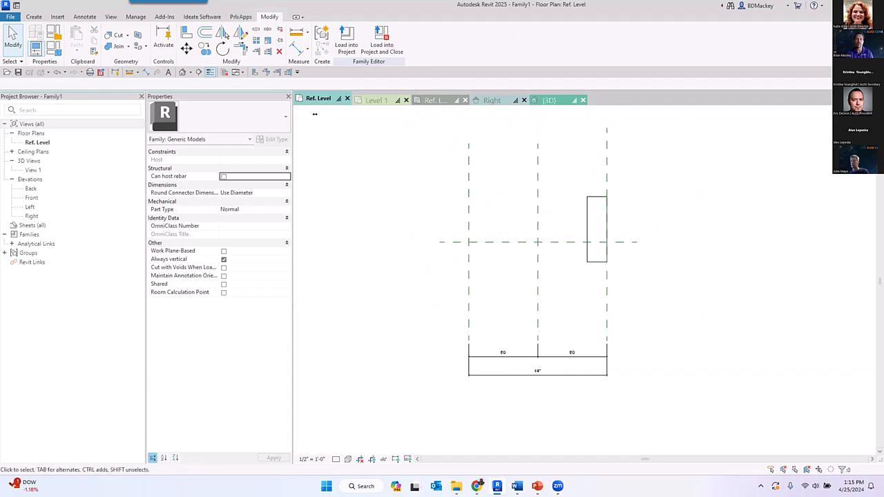
click(28, 16)
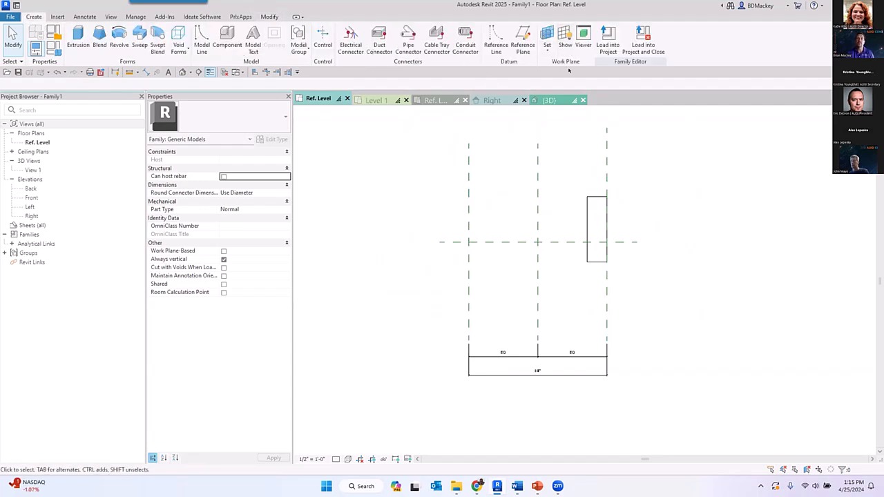
click(523, 42)
click(578, 321)
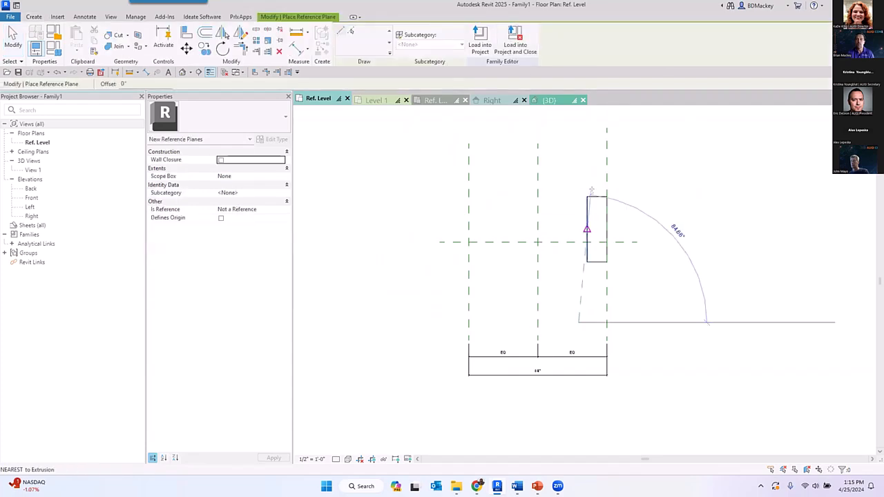
click(571, 130)
key(Escape)
key(Escape)
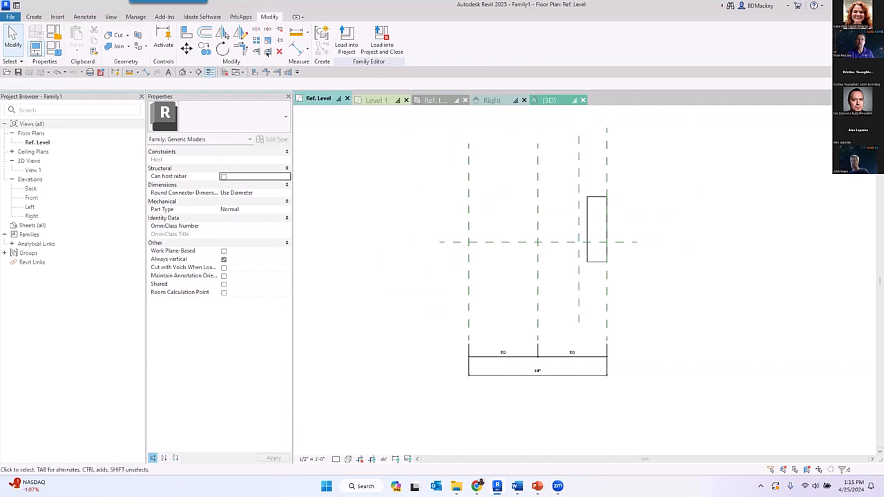
- Dimension the distance between the Right reference plane and the new inner plane, placing it above the equality dimension
key(d)
key(i)
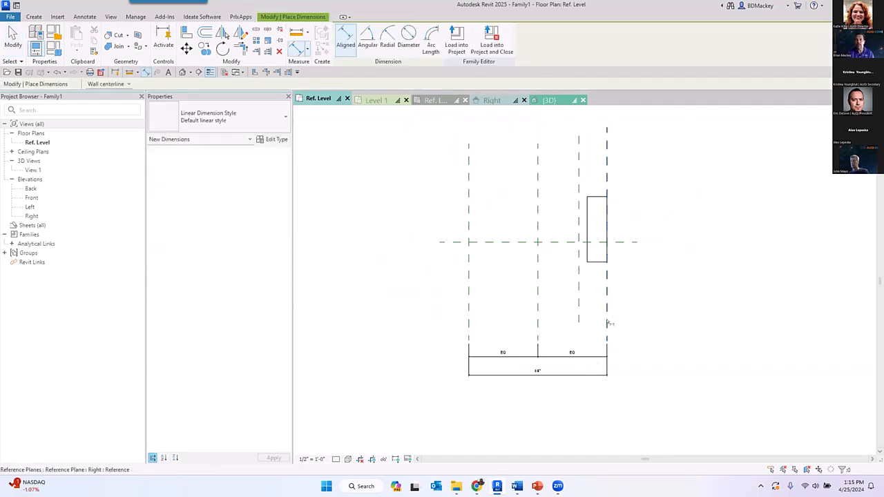
click(607, 322)
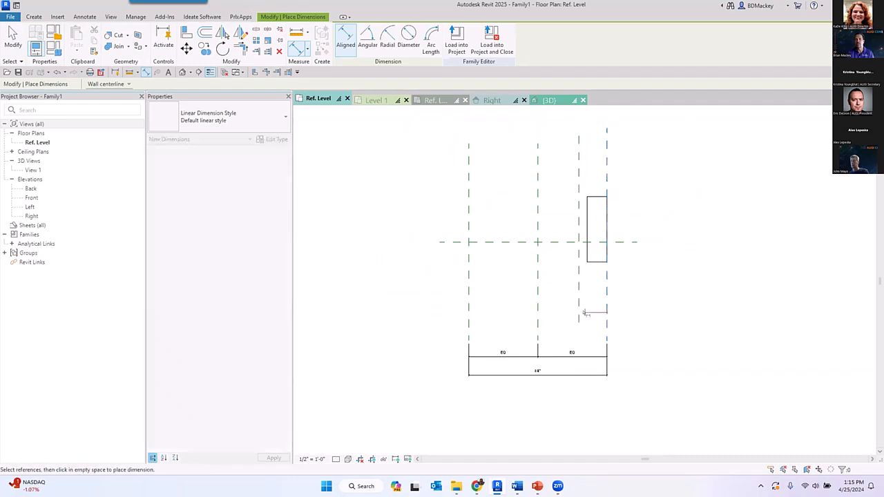
click(618, 336)
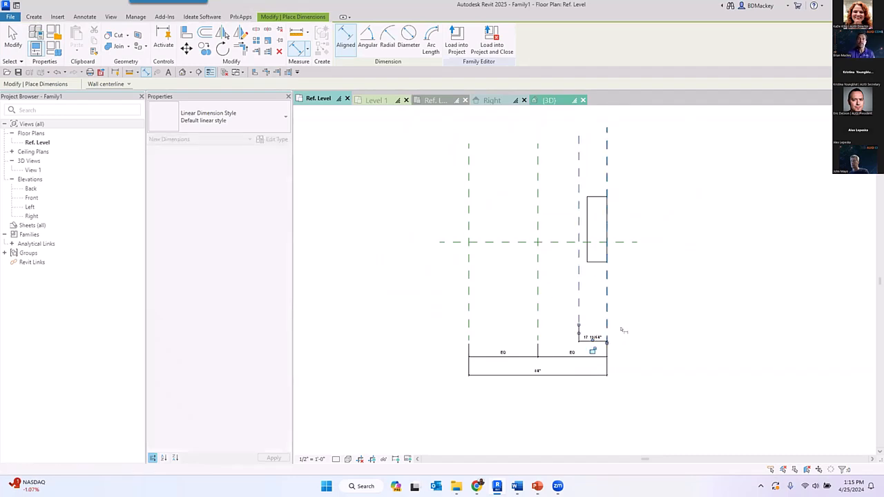
right_click(687, 271)
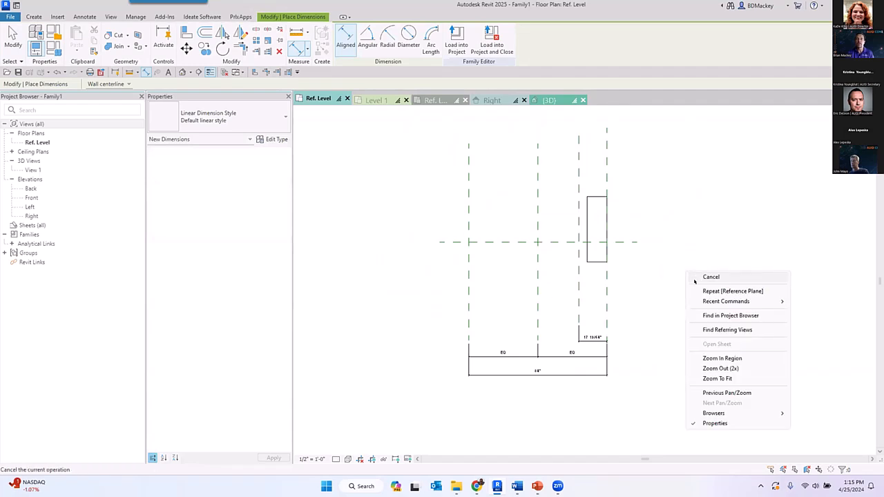
click(701, 276)
- Check the Is Reference and Defines Origin settings of the new inner reference plane and the Center (Left/Right) plane
scroll(637, 372, up, 2)
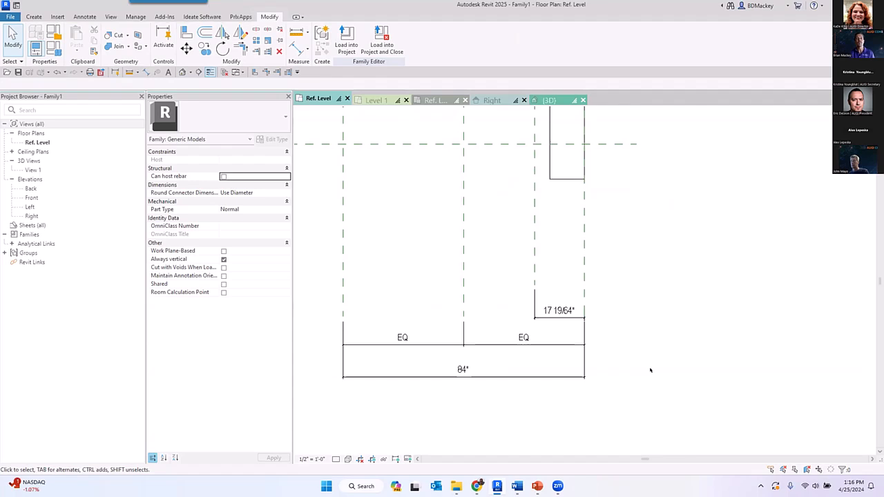
scroll(568, 326, down, 1)
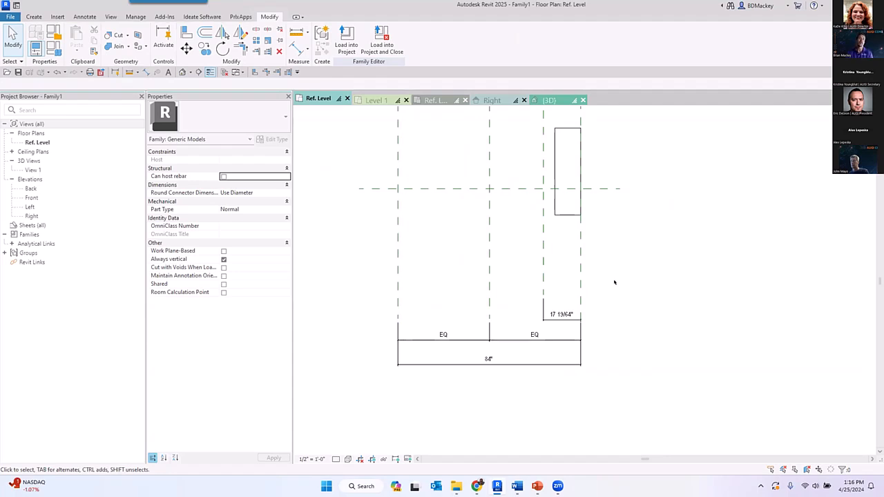
scroll(688, 322, down, 2)
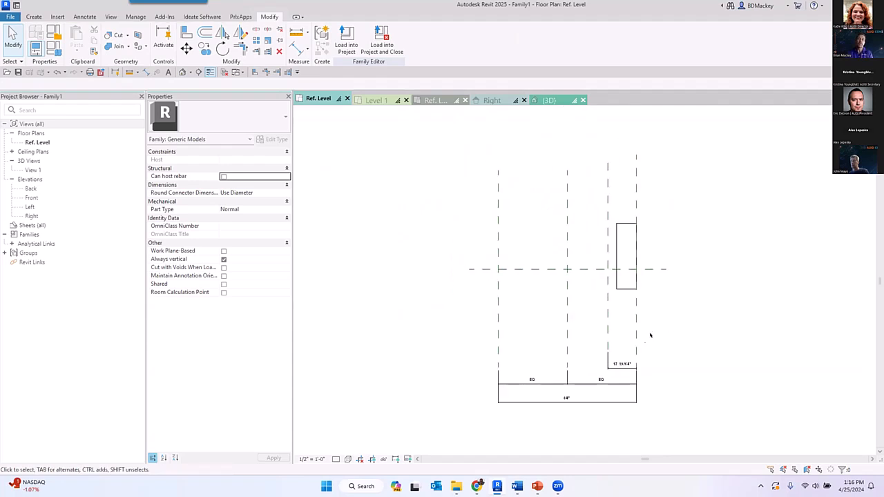
click(609, 334)
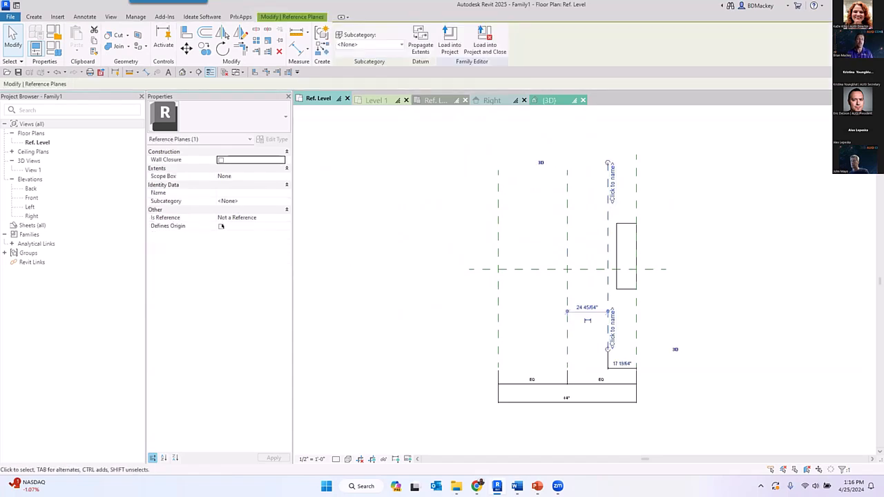
click(563, 285)
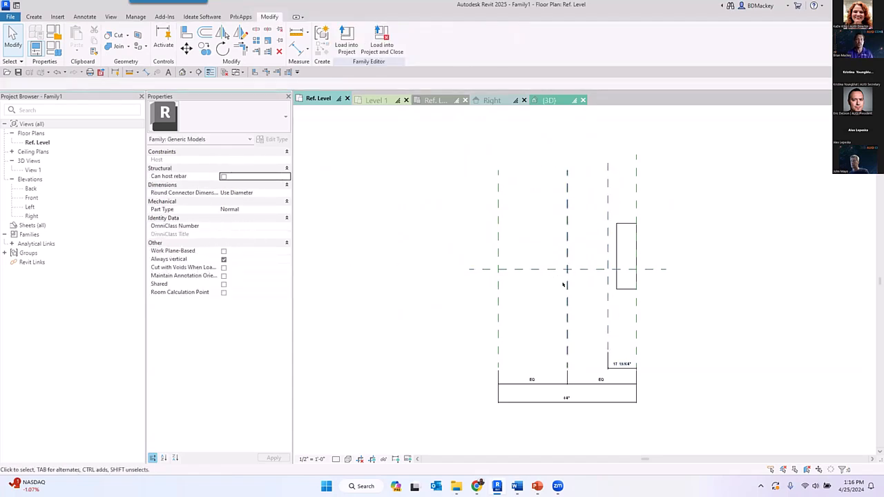
click(568, 276)
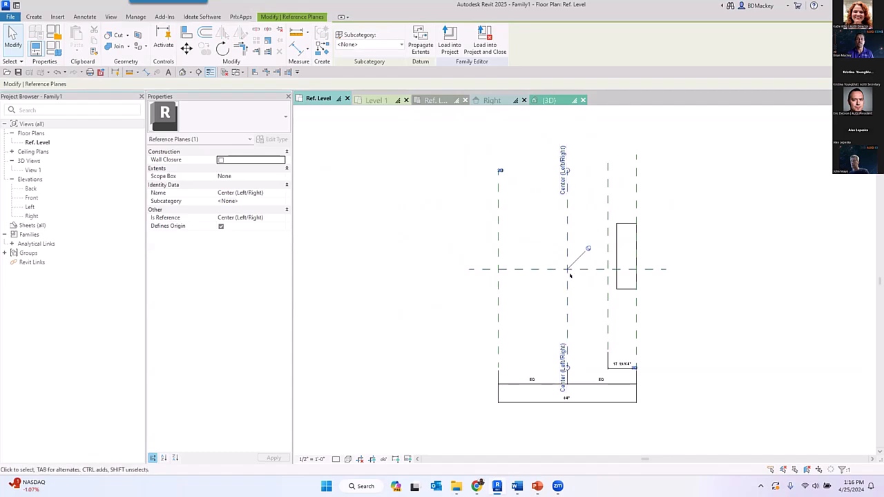
click(533, 295)
- Turn on Defines Origin for the leftmost vertical reference plane
click(497, 299)
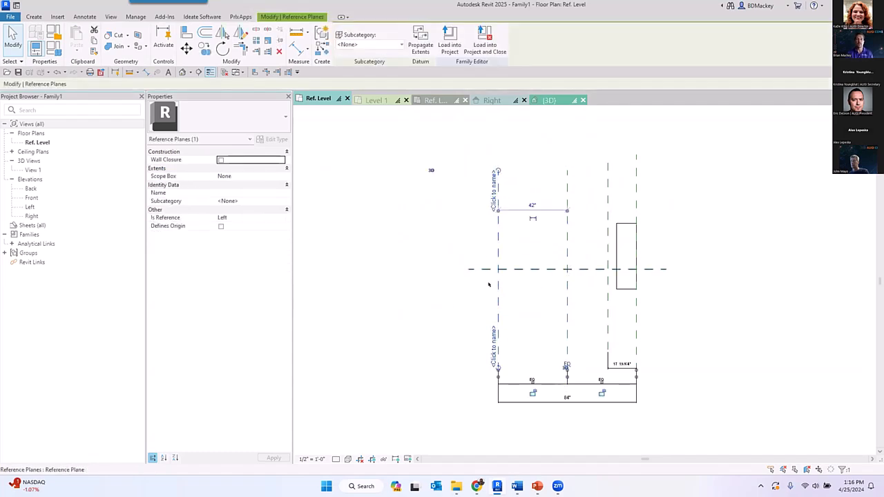
click(221, 226)
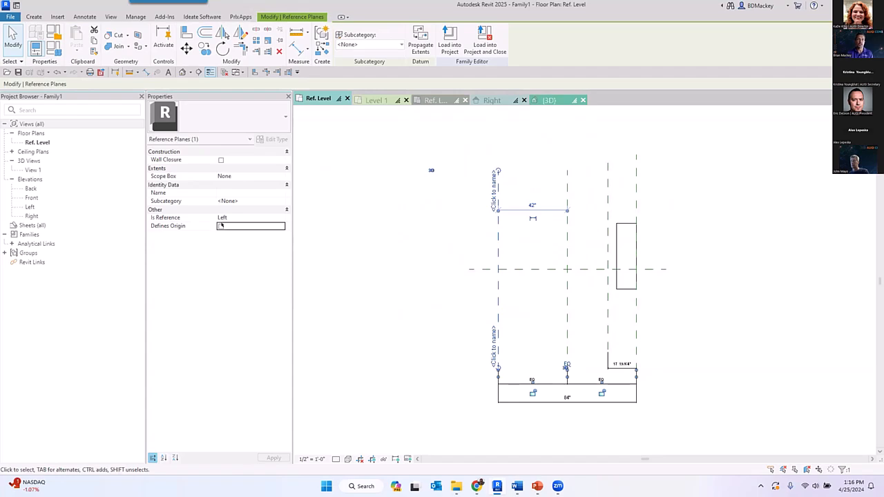
click(512, 291)
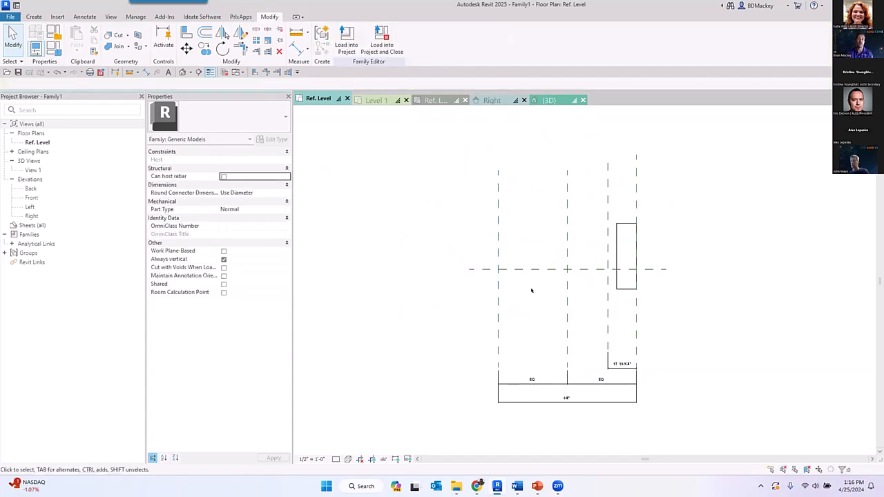
- Compare the Defines Origin settings of the Center (Left/Right) reference plane and the leftmost vertical plane
click(567, 290)
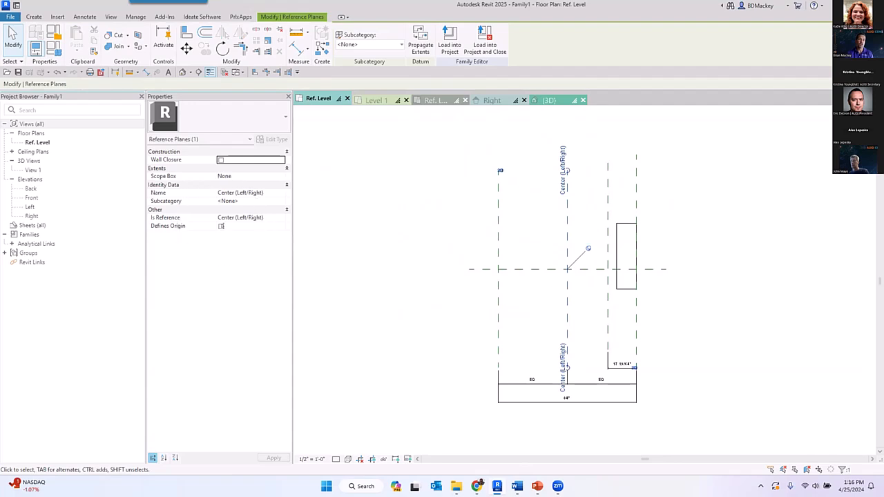
click(420, 282)
click(496, 298)
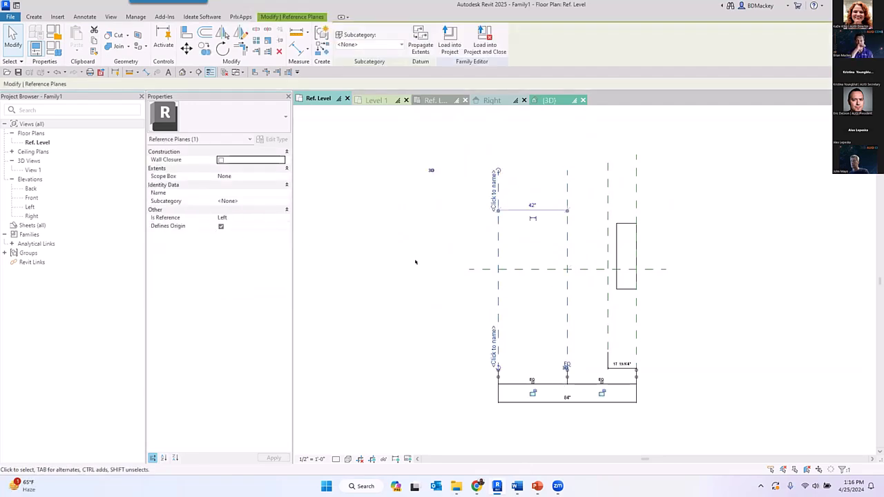
click(680, 439)
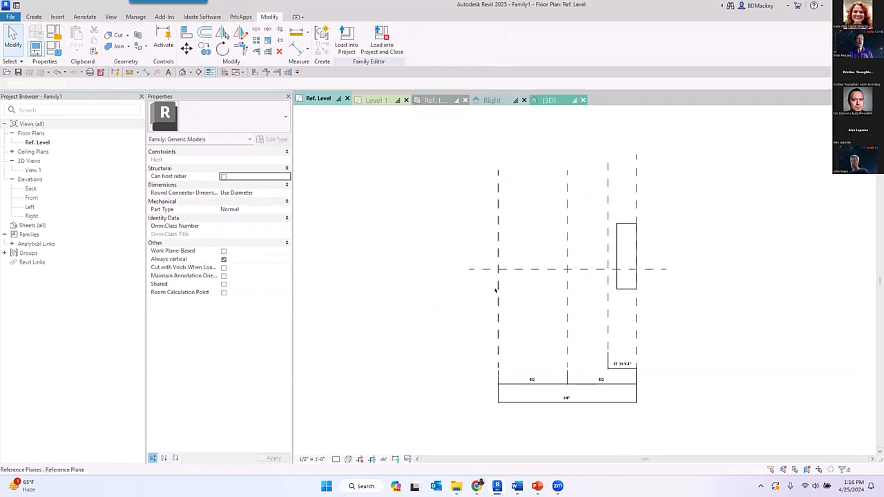
scroll(508, 335, up, 2)
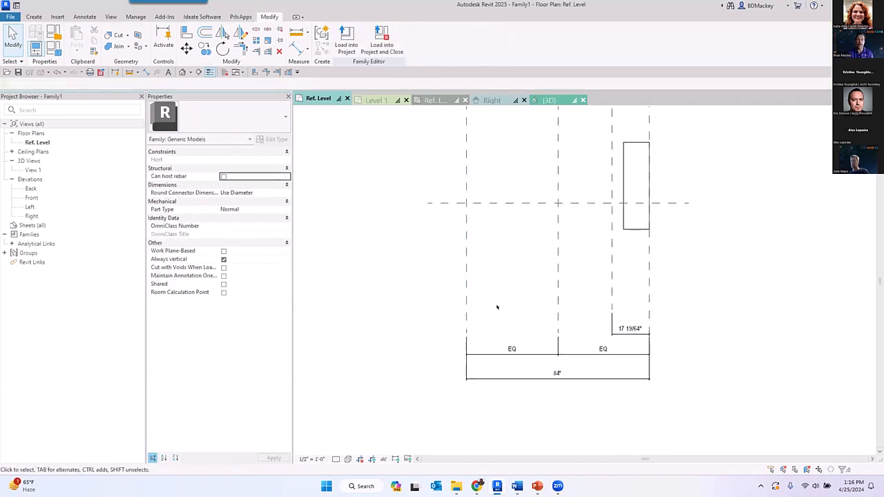
click(467, 288)
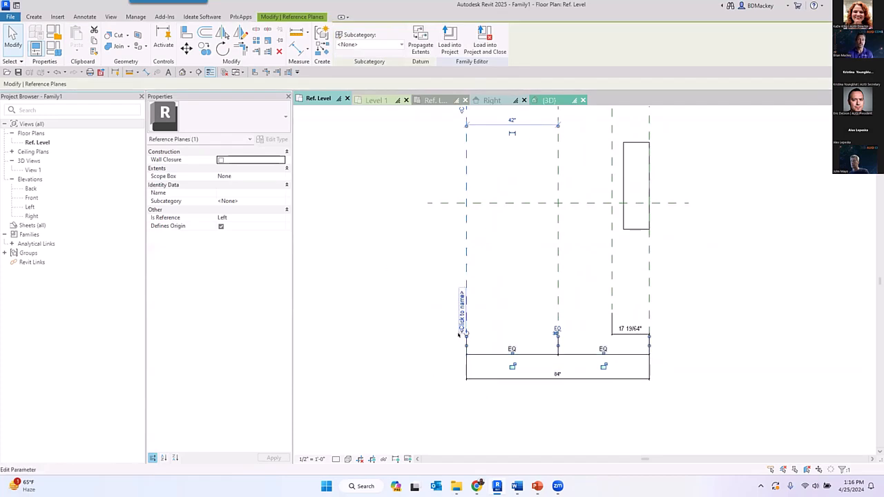
key(Escape)
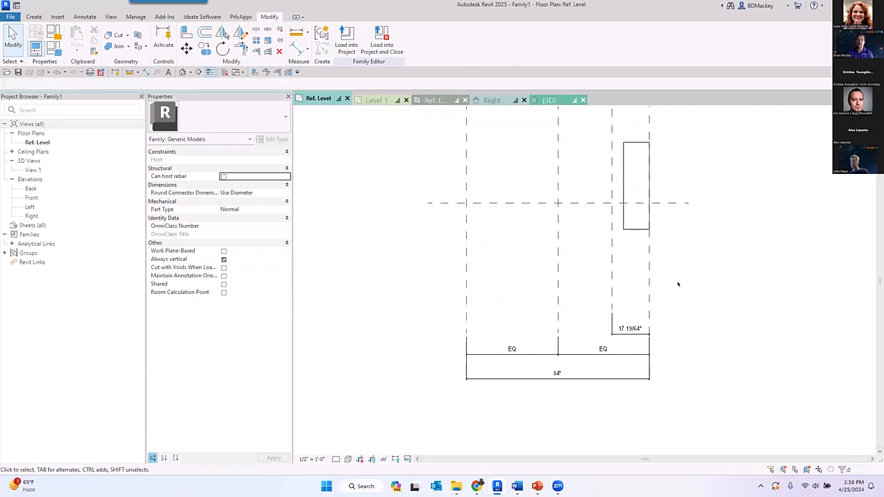
click(558, 262)
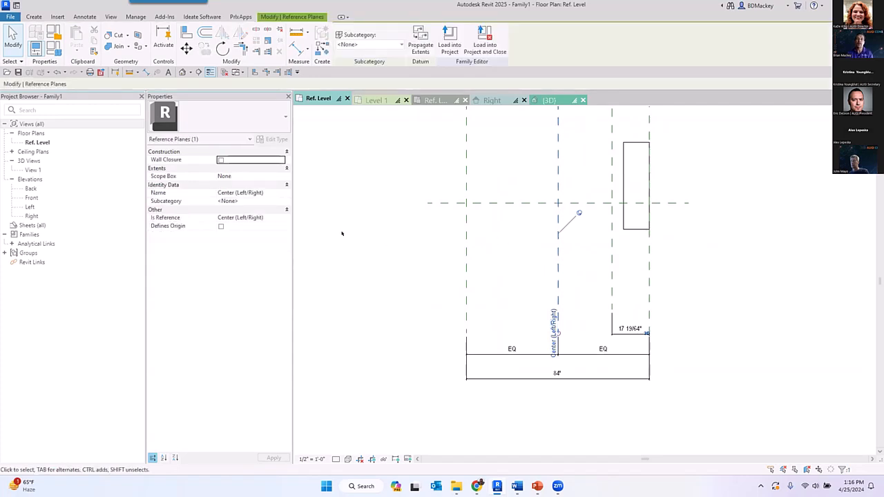
- Check the Wall Closure setting of the Center (Left/Right) reference plane
click(221, 161)
click(355, 201)
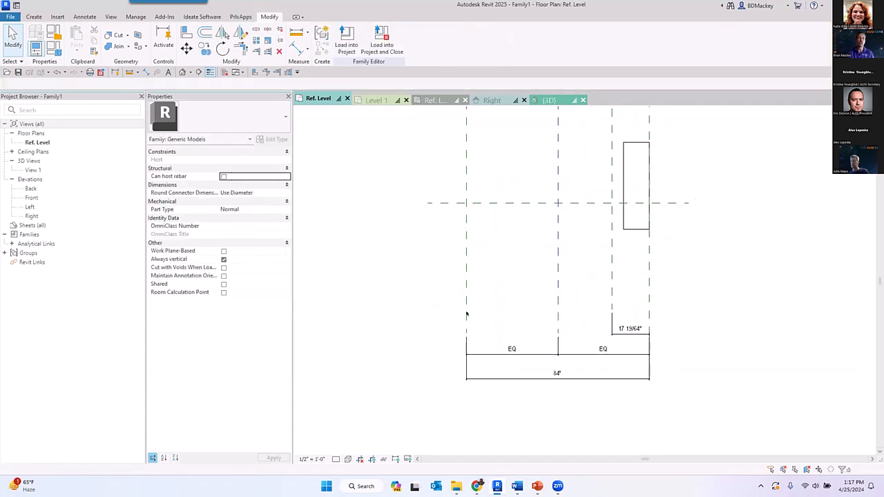
middle_drag(521, 159, 547, 203)
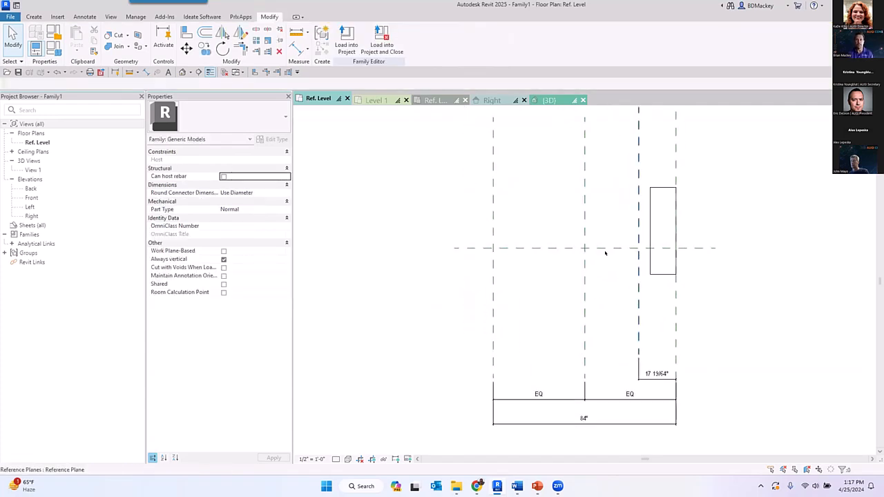
- Switch to the Family Stability project and open its Level 1 floor plan at the door jamb
click(372, 100)
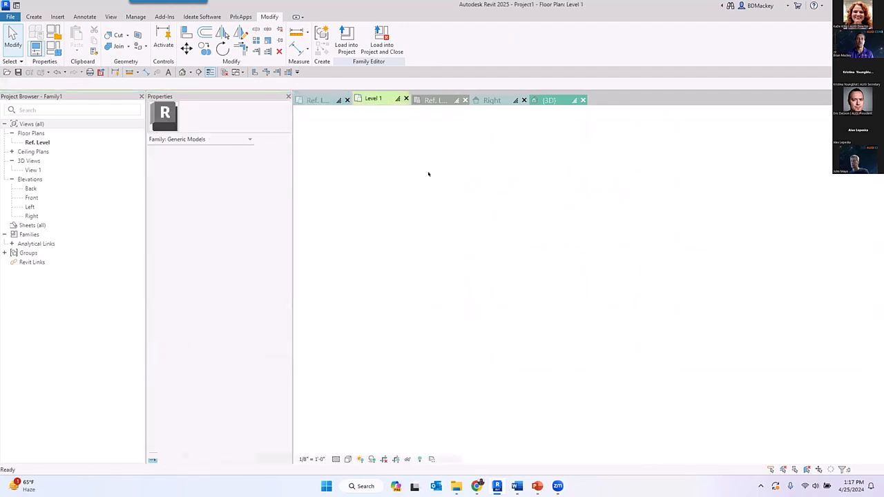
click(447, 101)
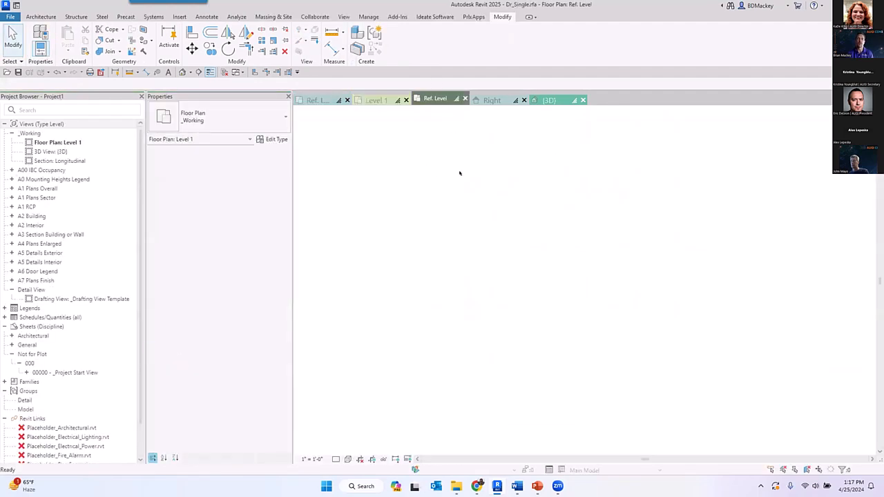
click(490, 100)
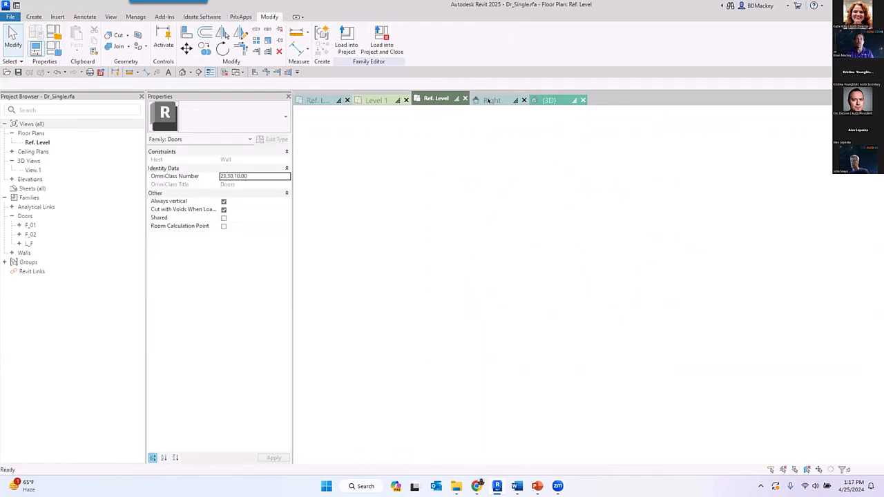
click(561, 100)
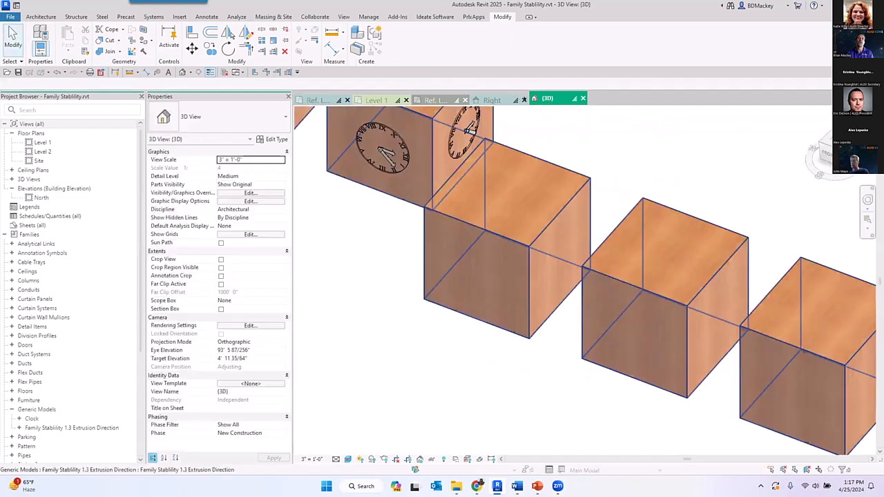
double_click(42, 141)
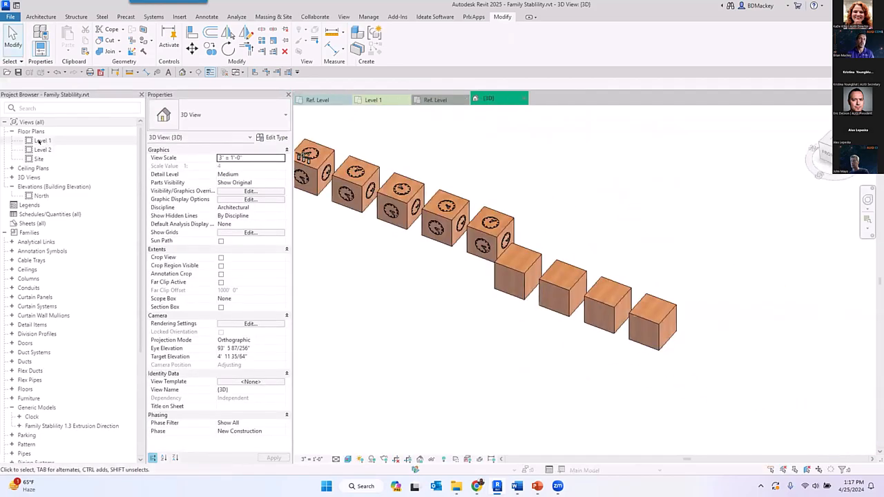
scroll(549, 172, up, 10)
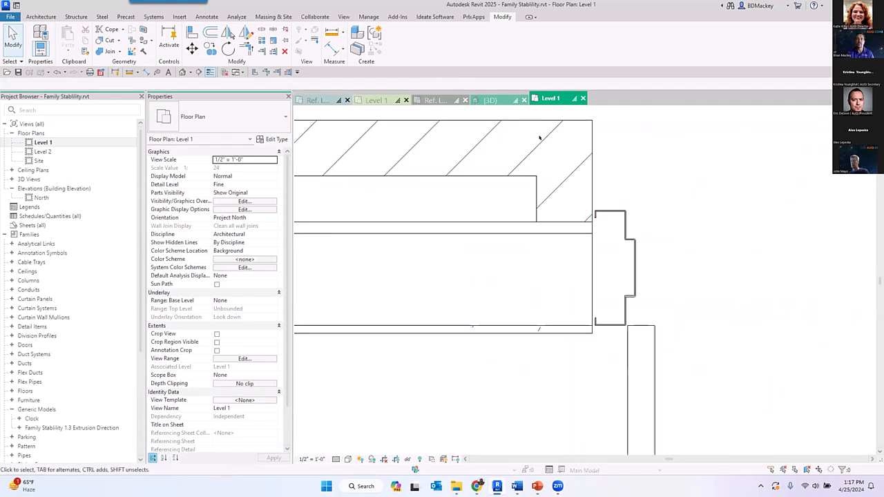
- Set Material Return Push to 0' 9" in the type properties of the Dr_Single 3-0x7-0 door
click(600, 210)
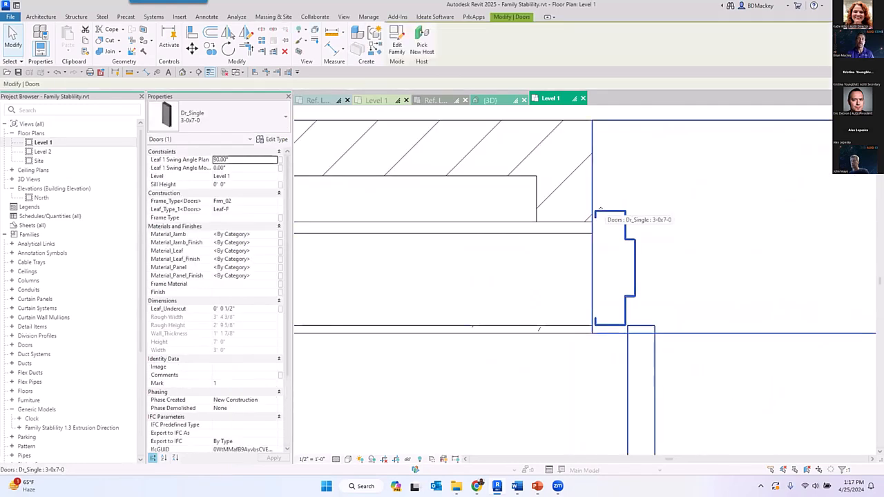
click(538, 238)
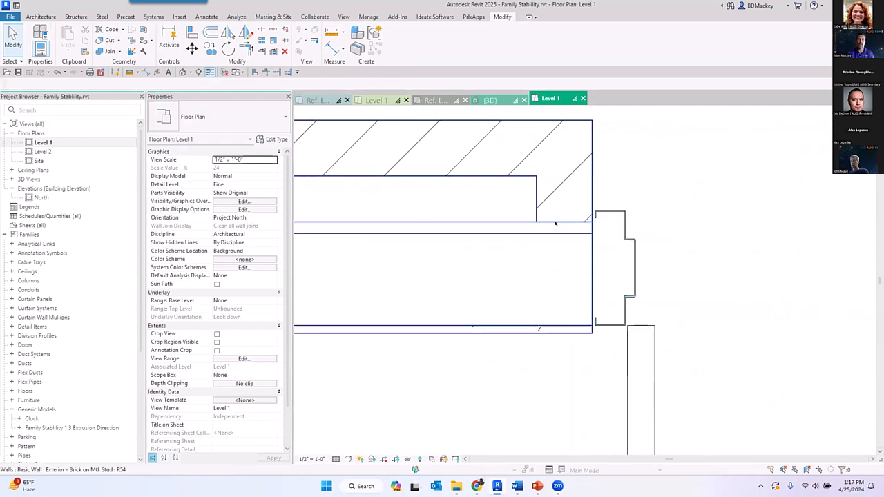
key(ctrl)
key(ctrl)
key(ctrl)
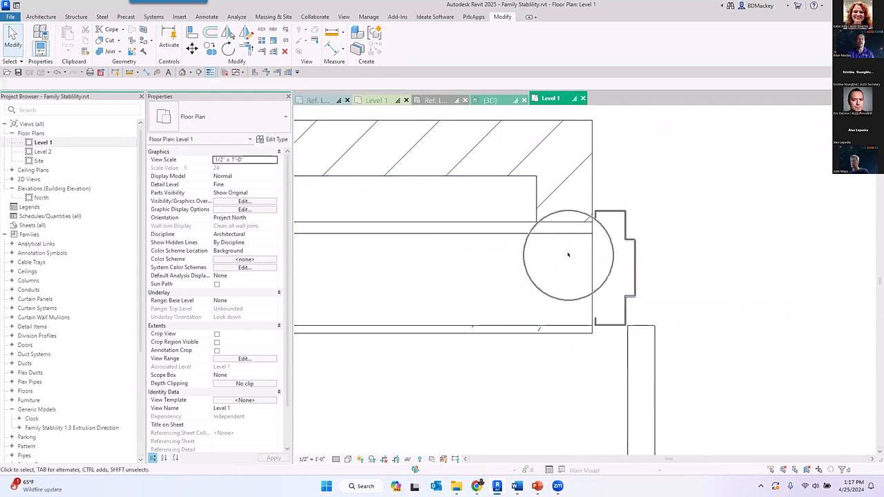
click(625, 245)
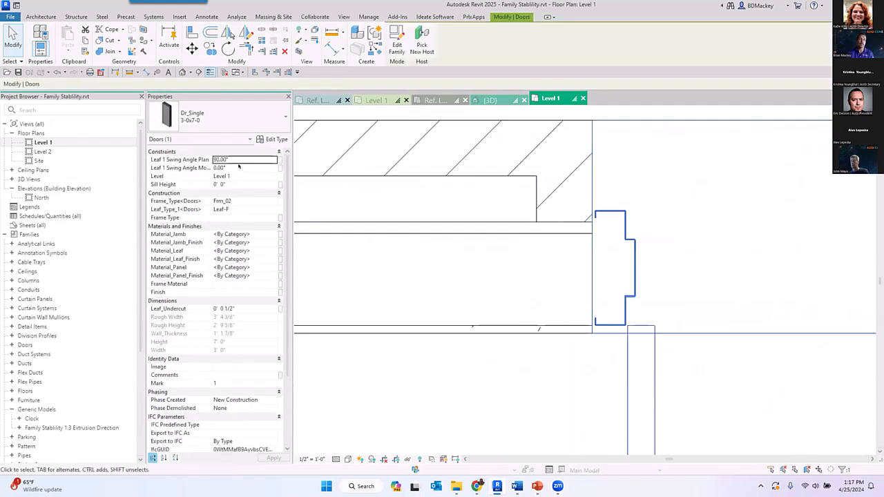
click(272, 139)
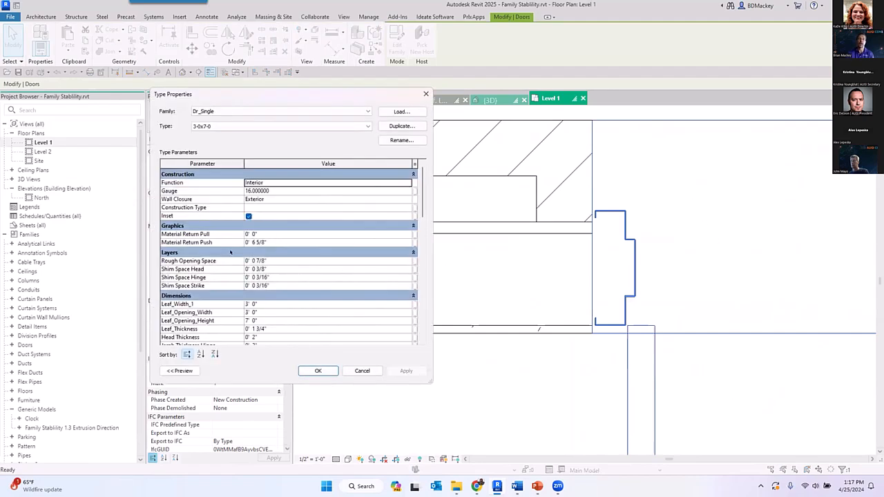
click(302, 242)
text(9)
click(406, 370)
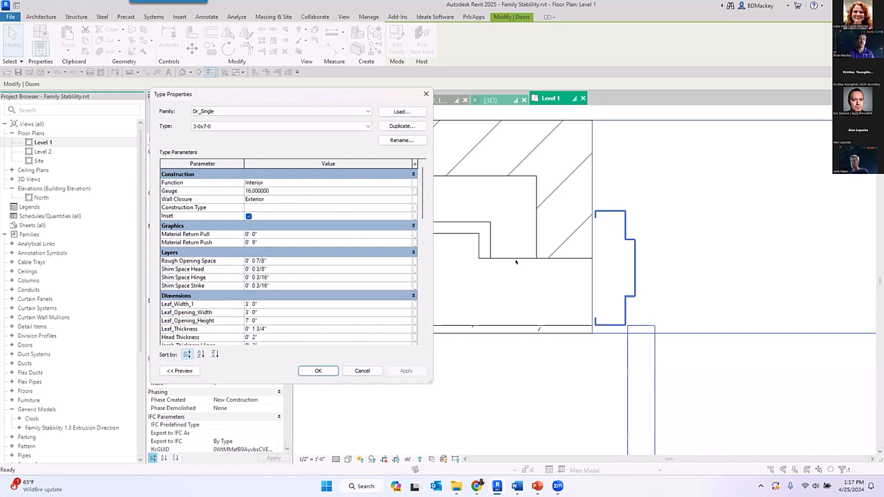
click(357, 372)
- Examine how the wall layers wrap at both jambs of the door opening
scroll(502, 329, down, 2)
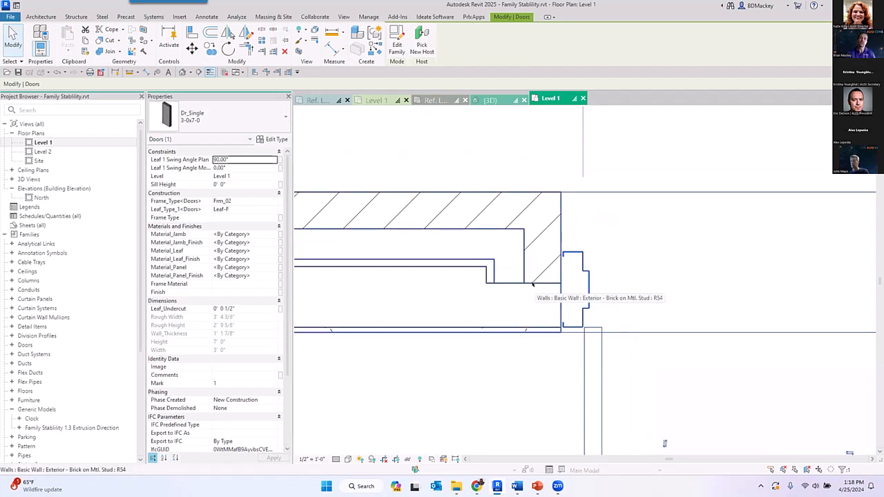
click(495, 149)
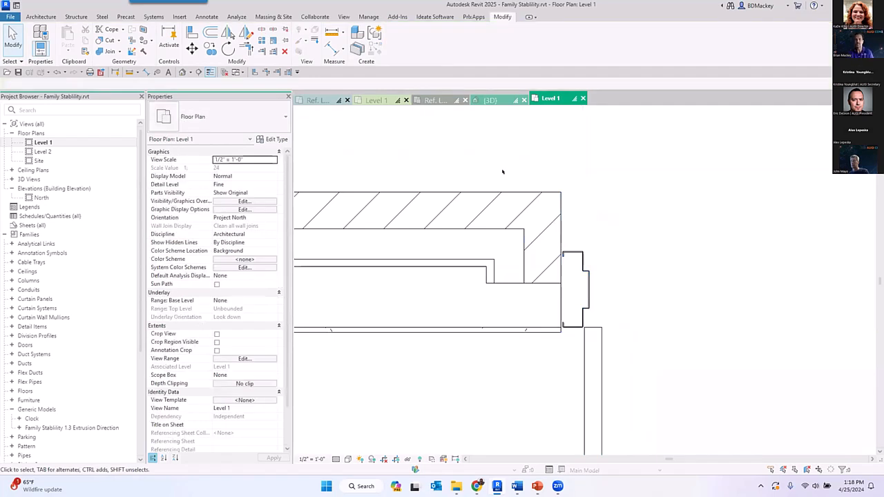
scroll(514, 200, down, 3)
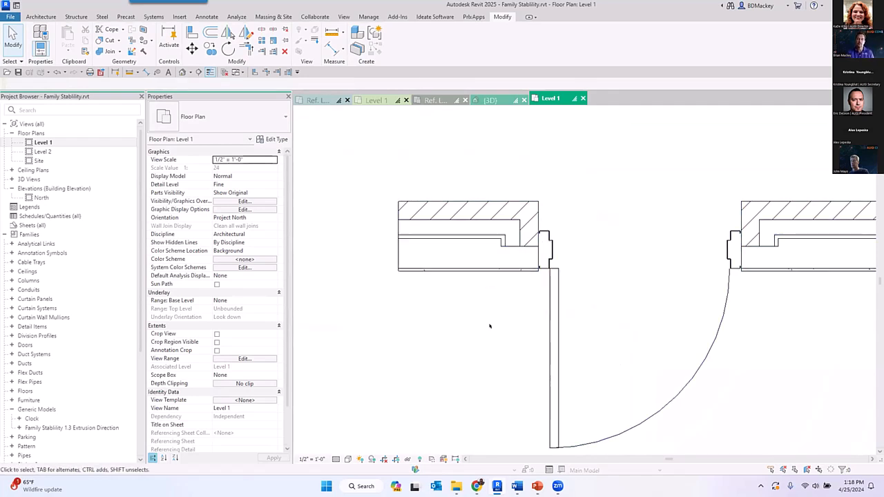
scroll(490, 326, down, 1)
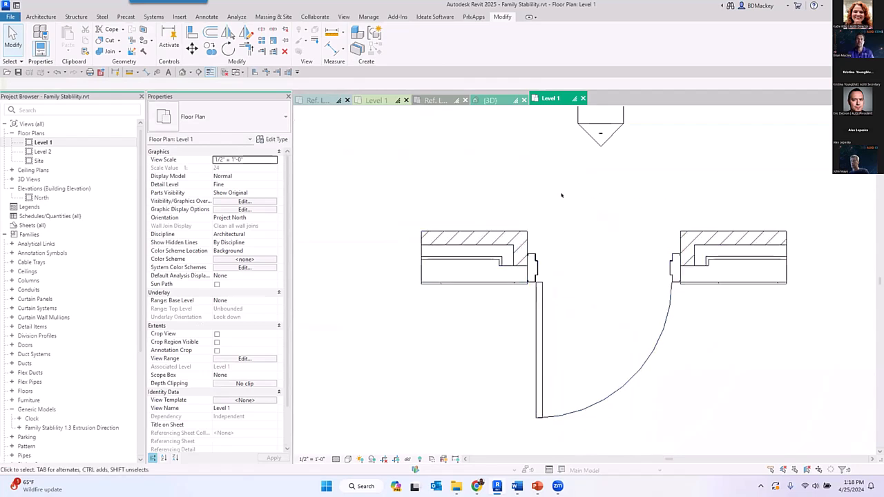
- In Family1's Ref. Level plan, draw a 90° center-ends arc model line of about 43" radius across the leftmost vertical reference plane
click(317, 101)
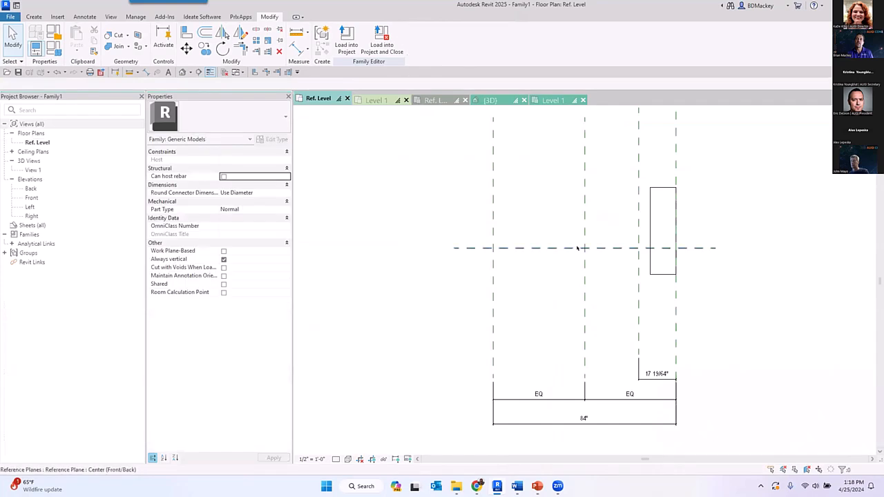
middle_drag(553, 195, 508, 252)
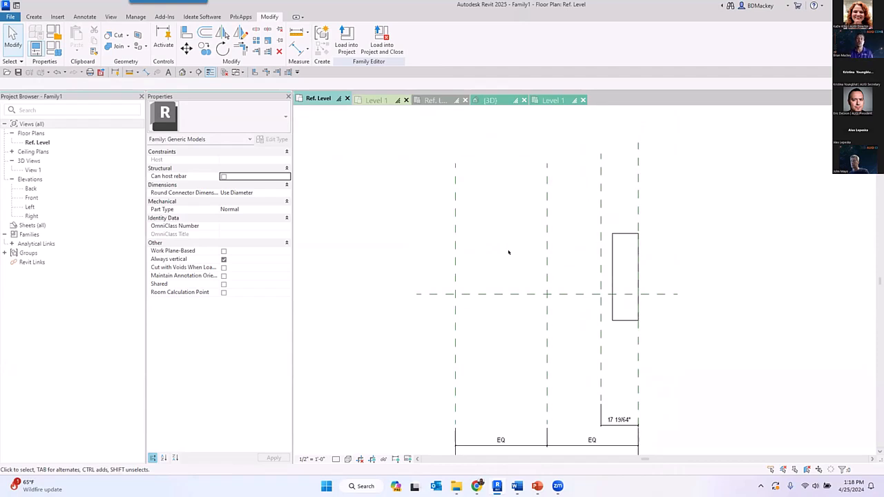
click(34, 17)
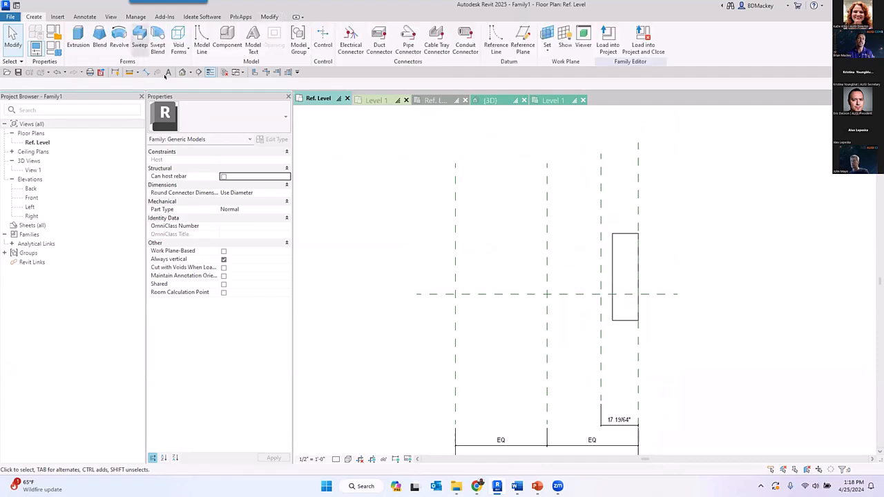
click(200, 46)
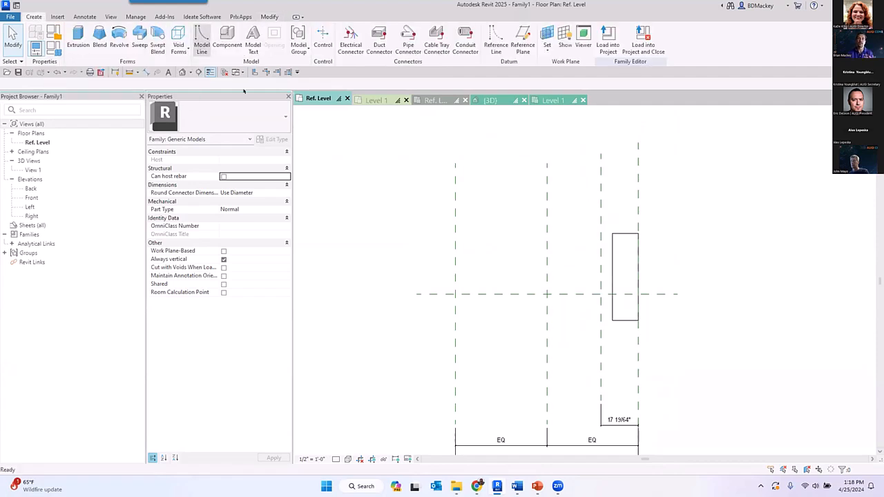
click(351, 41)
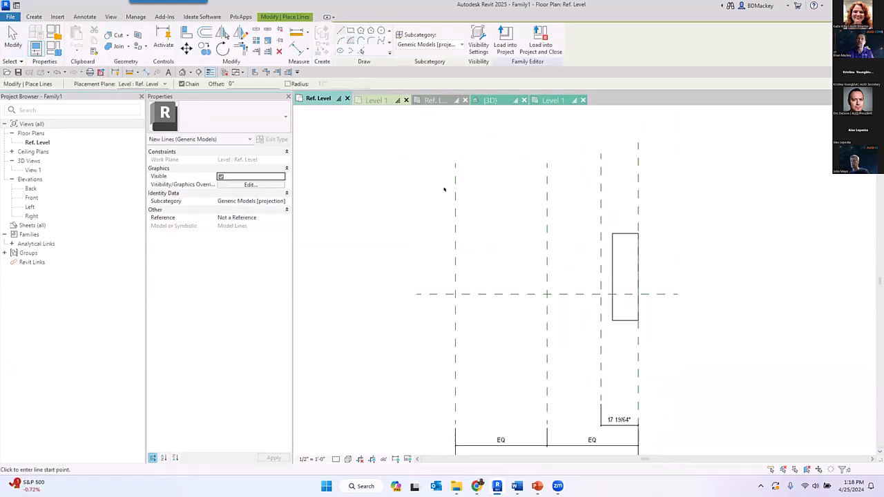
click(508, 262)
click(413, 248)
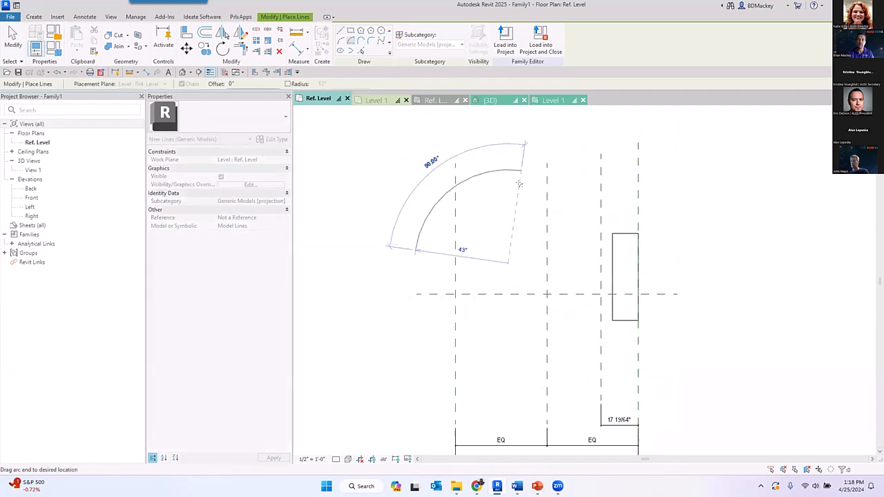
click(520, 171)
key(Escape)
middle_drag(503, 225, 522, 254)
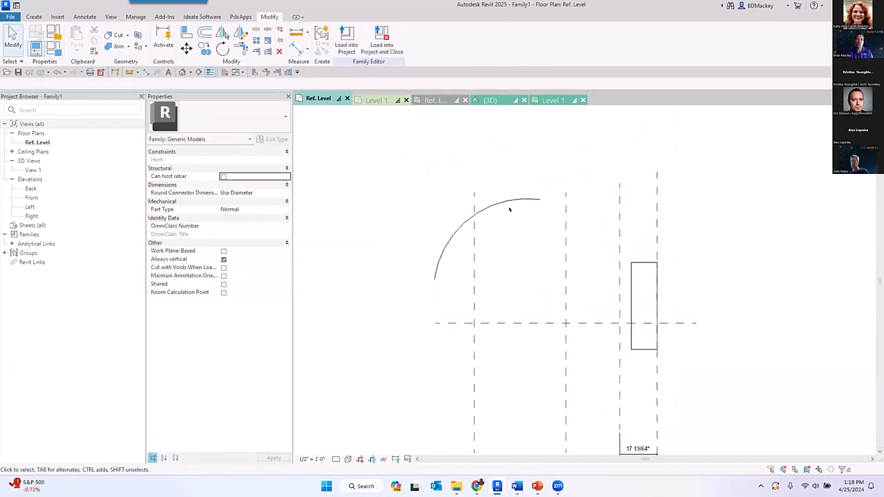
- Turn on Center Mark Visible for the arc and inspect the mark at its center
click(509, 202)
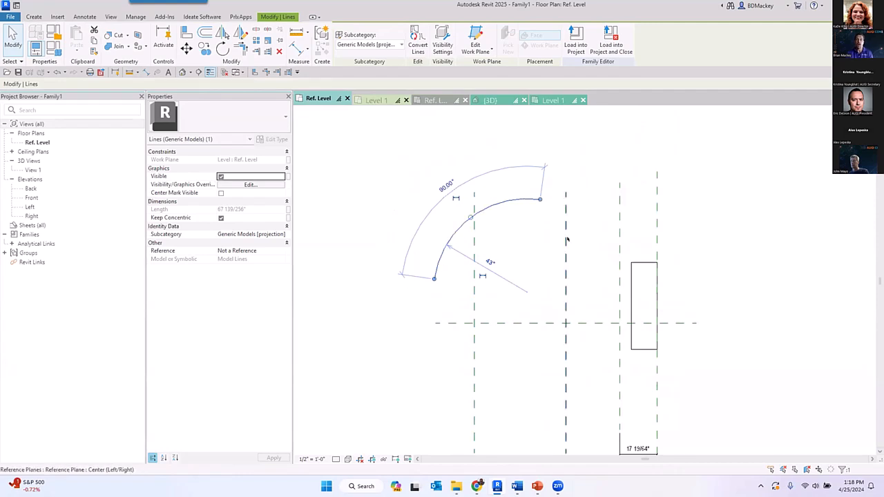
key(ctrl)
key(ctrl)
click(221, 194)
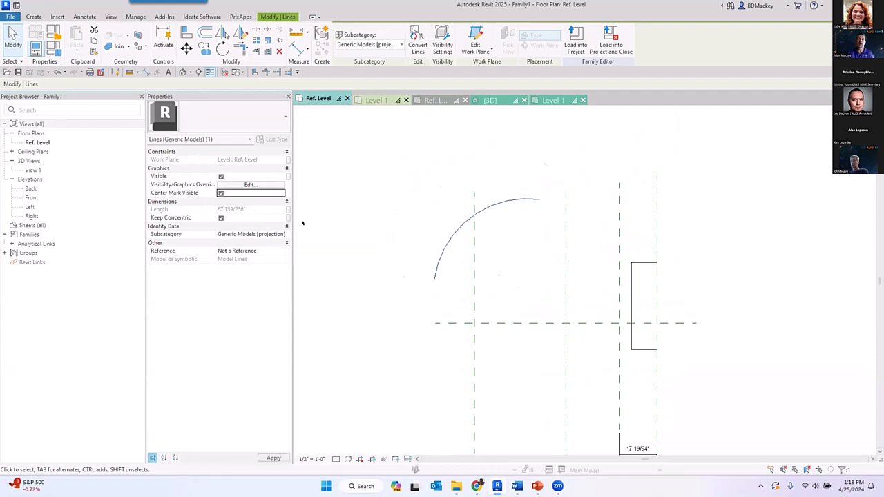
click(562, 253)
scroll(531, 298, up, 3)
click(519, 284)
scroll(519, 285, down, 3)
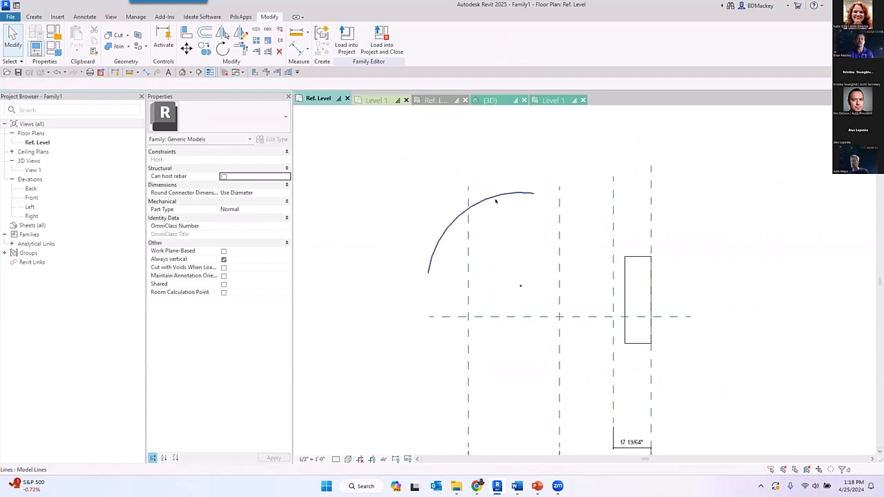
- Review the arc's Center Mark Visible setting against its center point, with the arc selected and deselected
click(518, 260)
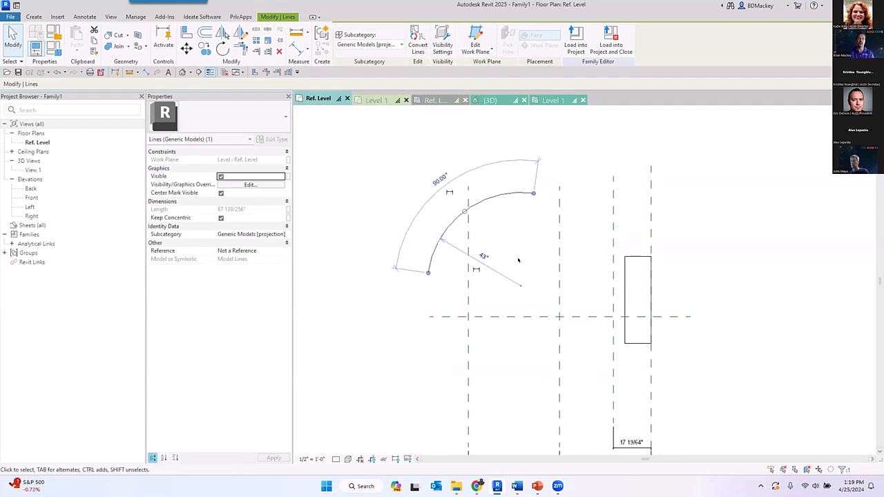
click(221, 194)
click(339, 253)
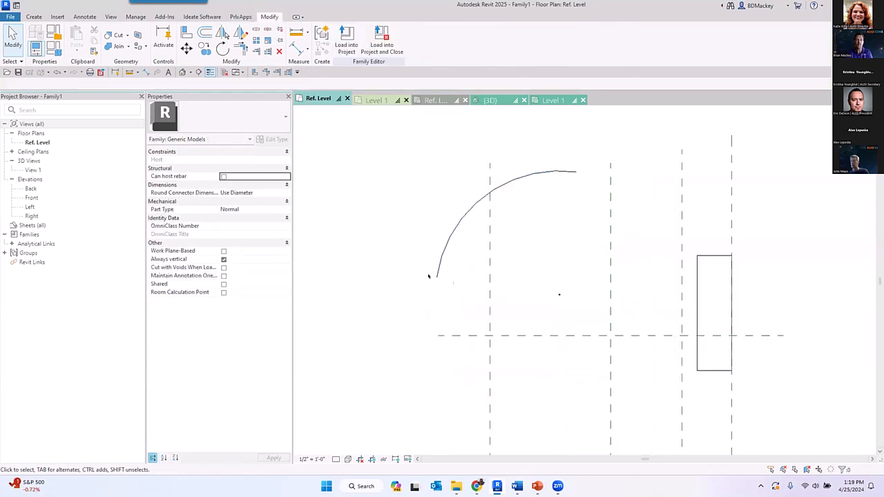
scroll(449, 280, up, 2)
click(415, 292)
click(415, 292)
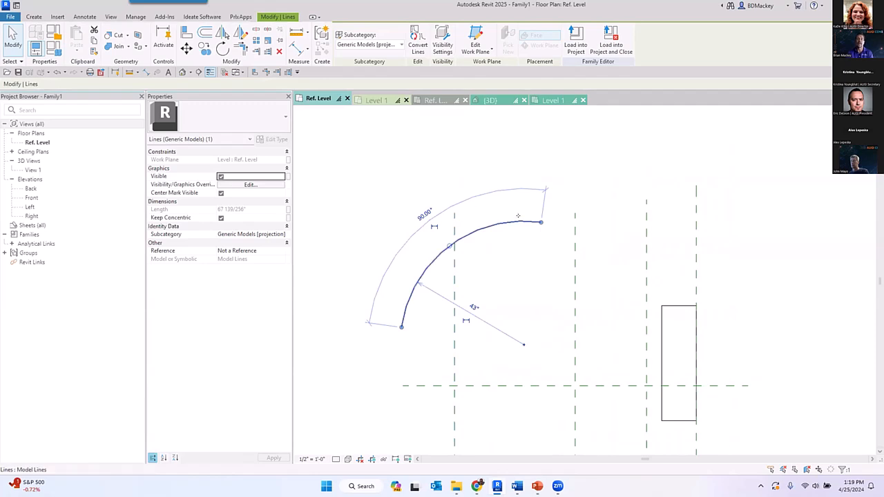
click(529, 273)
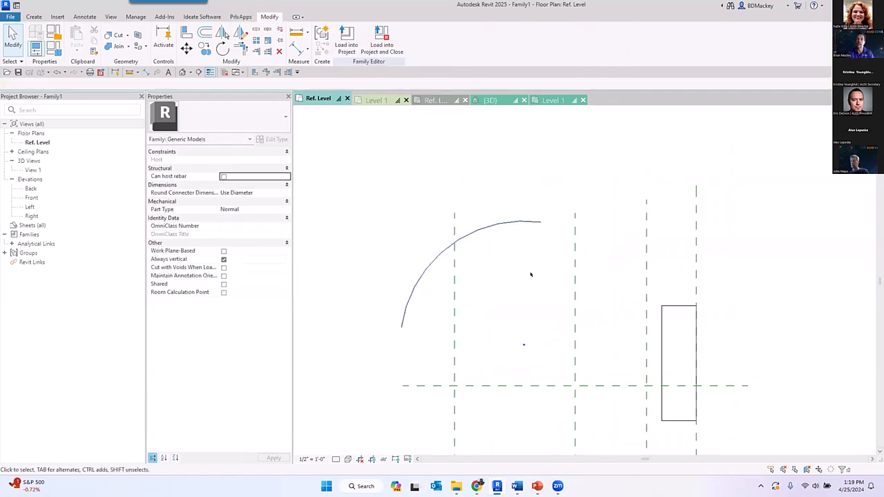
click(495, 232)
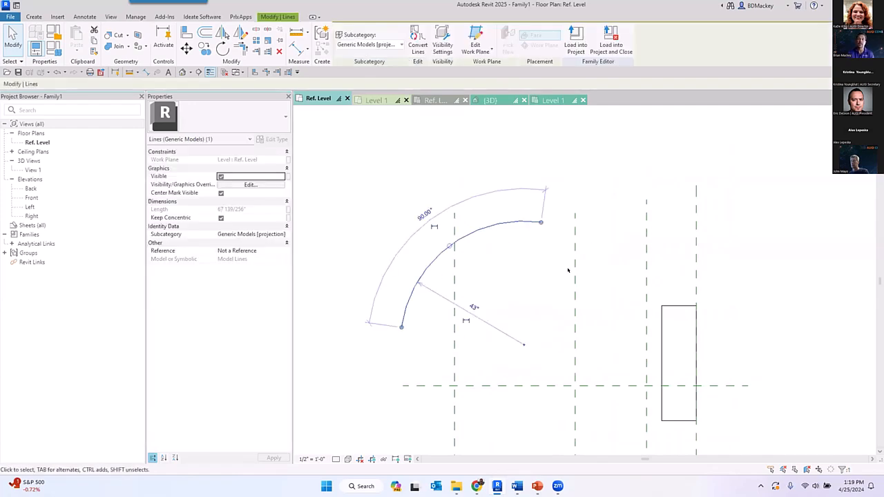
middle_drag(568, 270, 451, 258)
scroll(502, 217, down, 2)
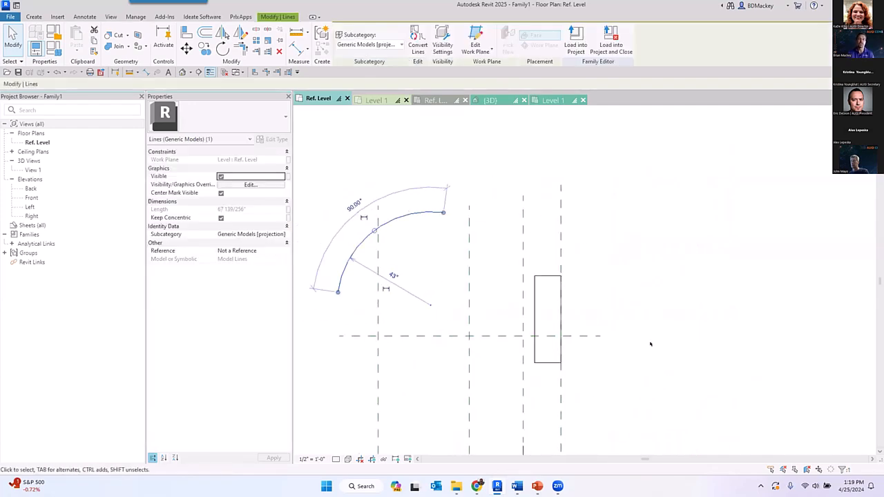
click(666, 275)
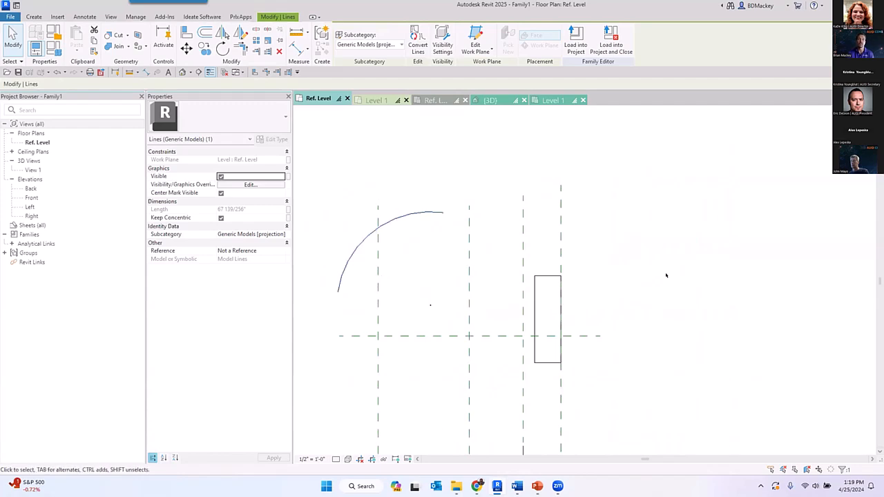
- Compare the arc's center mark display with the arc selected and deselected
click(413, 217)
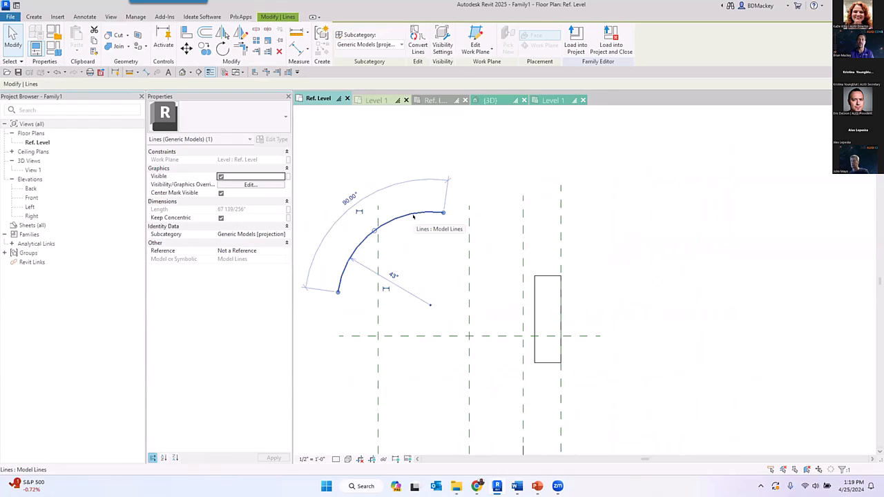
click(412, 254)
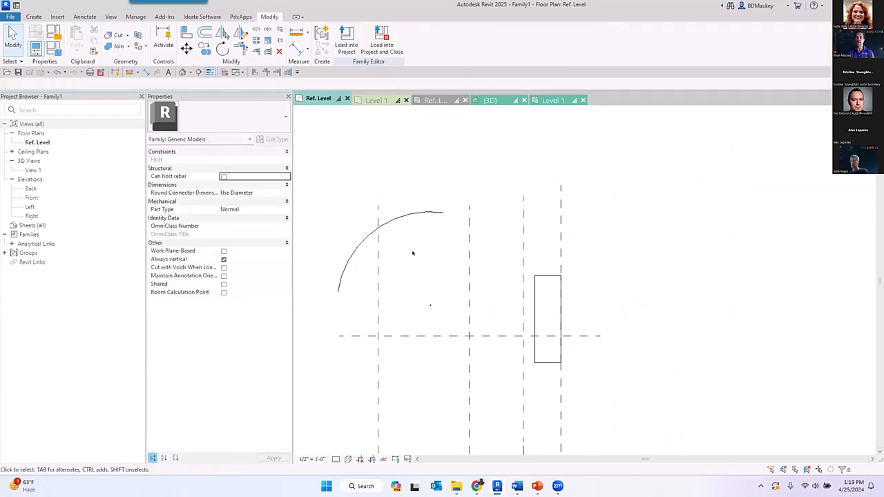
click(402, 218)
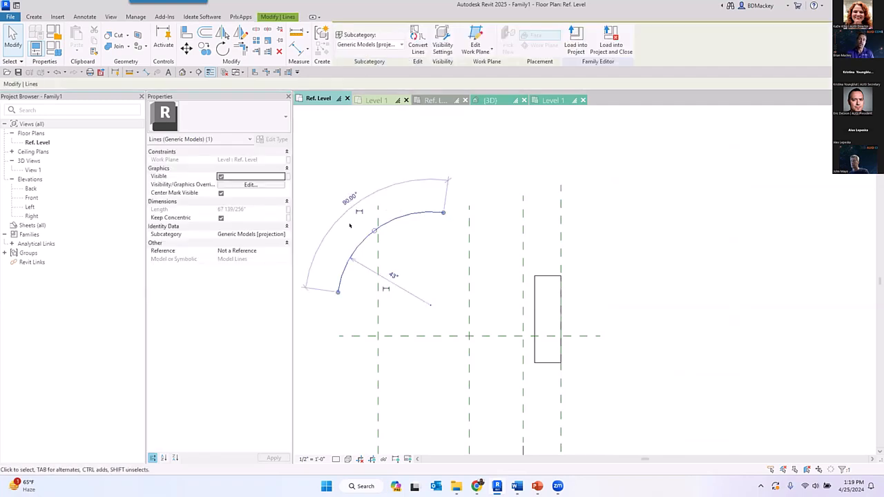
click(392, 211)
middle_drag(412, 232, 451, 235)
click(443, 187)
key(Delete)
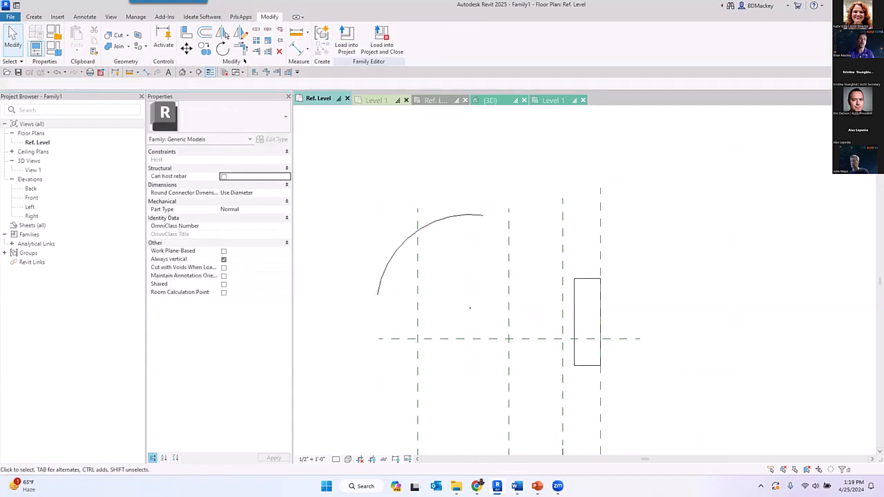
click(308, 50)
click(270, 83)
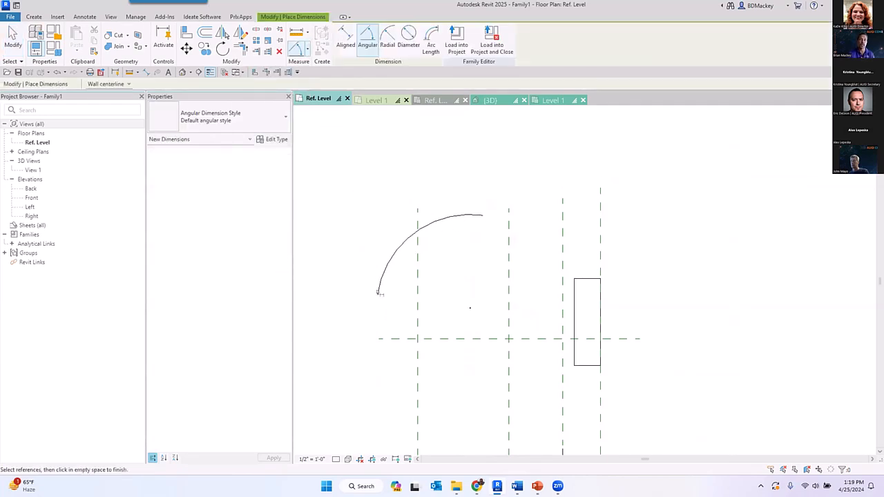
right_click(415, 157)
click(449, 164)
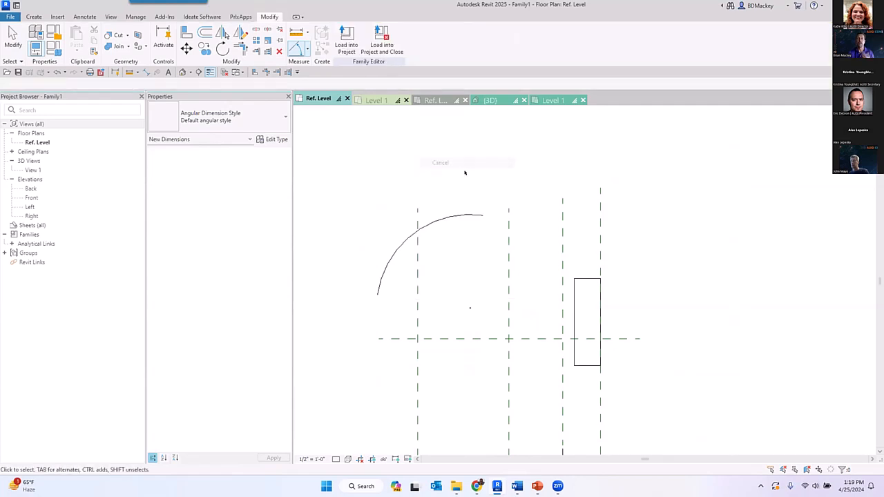
- Make the arc's temporary angle dimension permanent and label it with a new family type parameter named Abgle
click(400, 246)
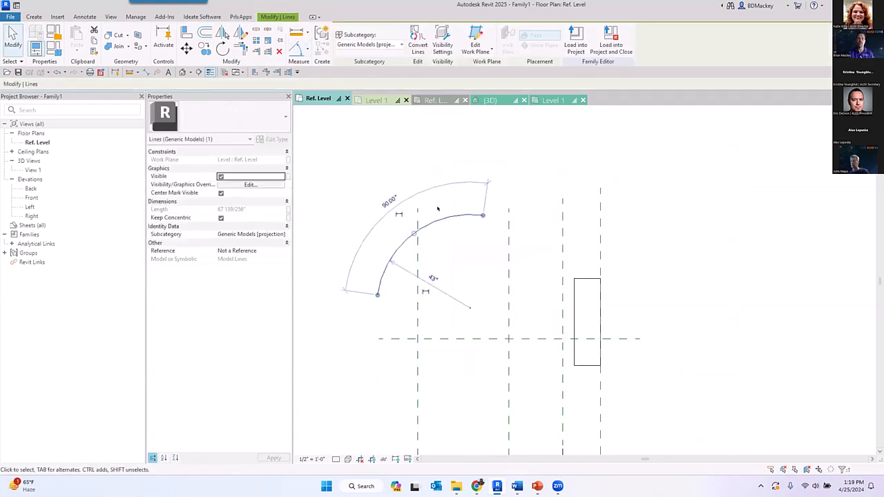
click(475, 268)
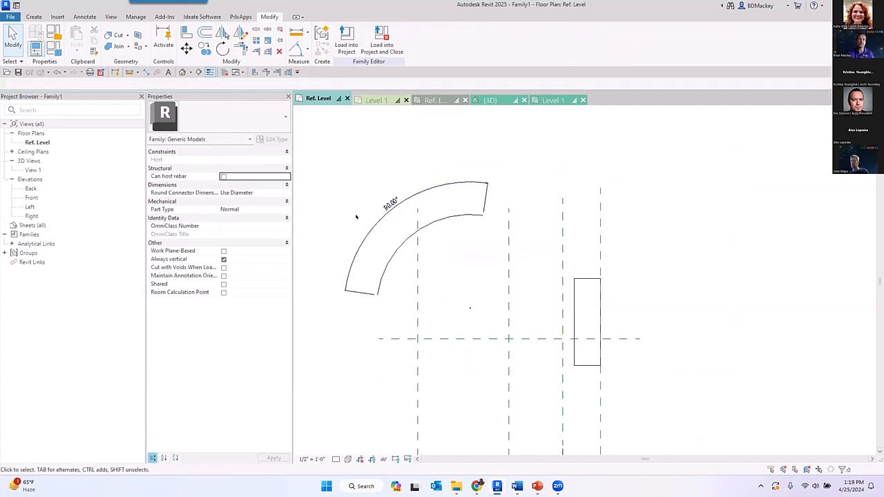
click(414, 196)
click(428, 38)
text(A)
text(ngle)
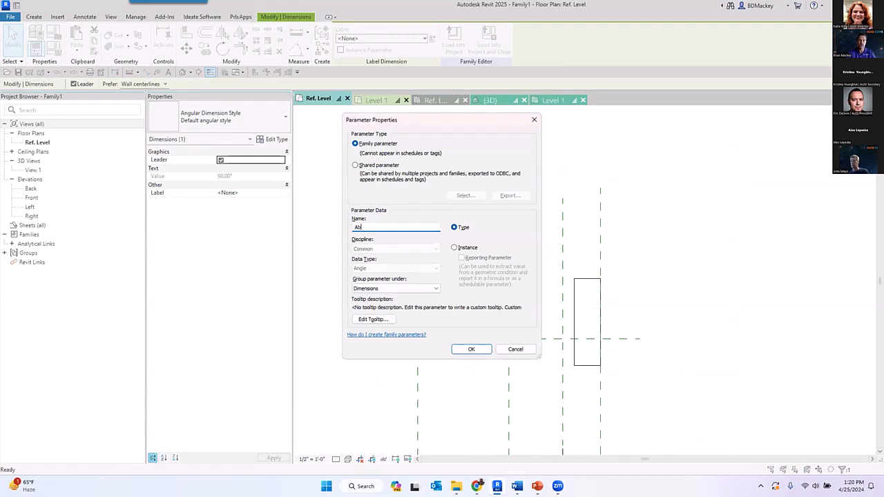
key(Return)
click(458, 204)
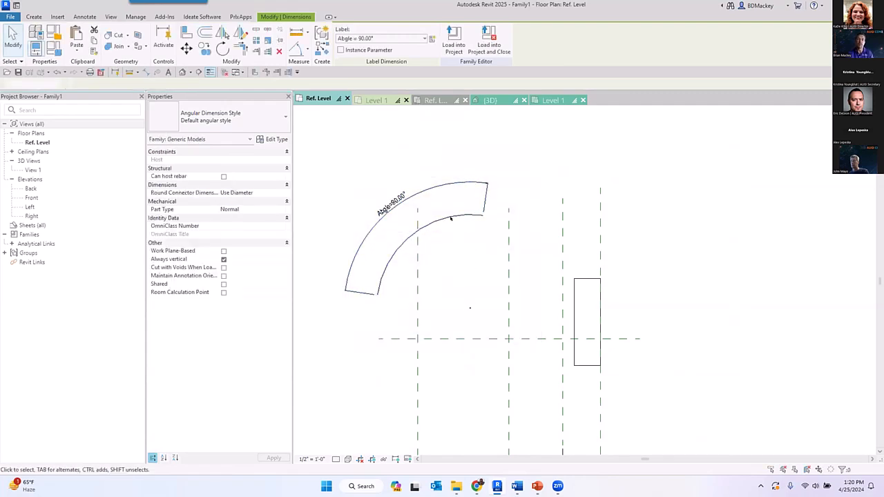
- Flex the arc by setting its Abgle dimension to 45°
click(437, 187)
click(393, 200)
text(45)
key(Return)
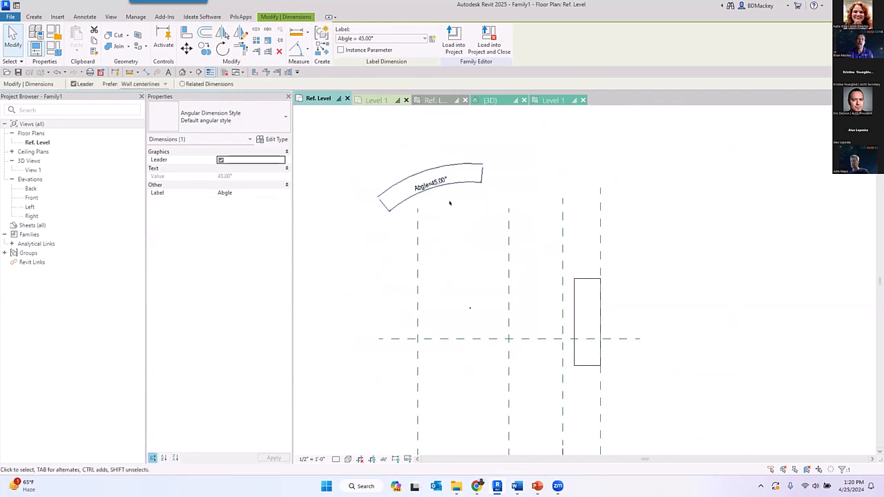
- Set the arc's Abgle dimension to 60°
click(446, 228)
scroll(480, 218, up, 2)
click(428, 179)
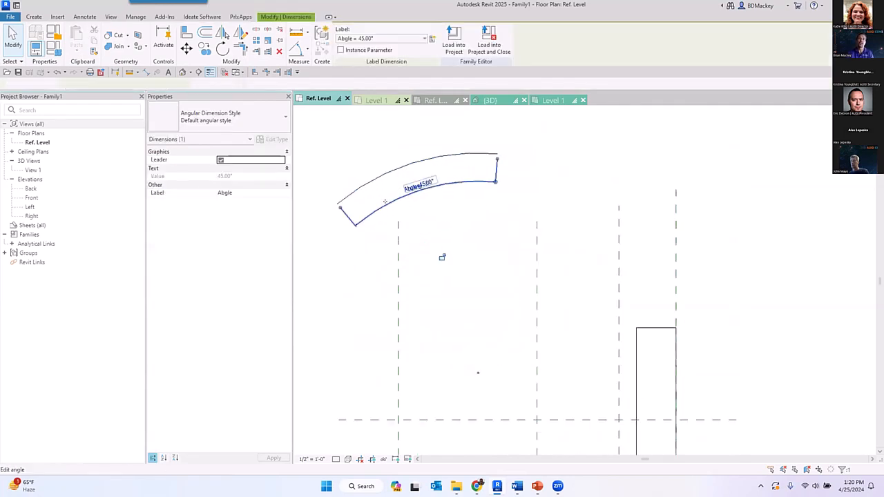
click(417, 184)
text(60)
key(Return)
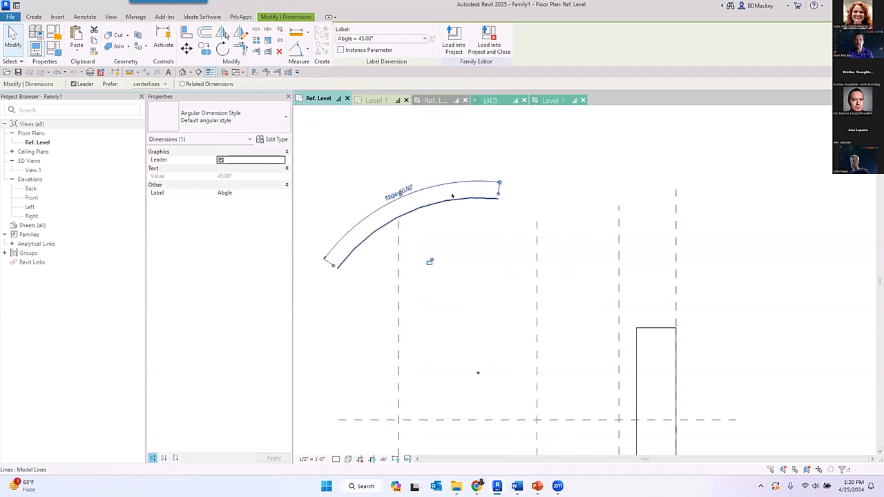
scroll(533, 202, down, 3)
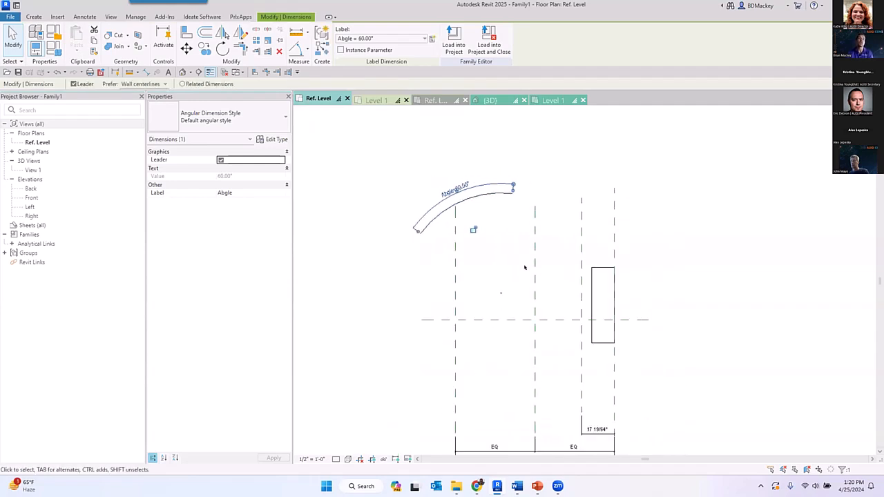
click(516, 222)
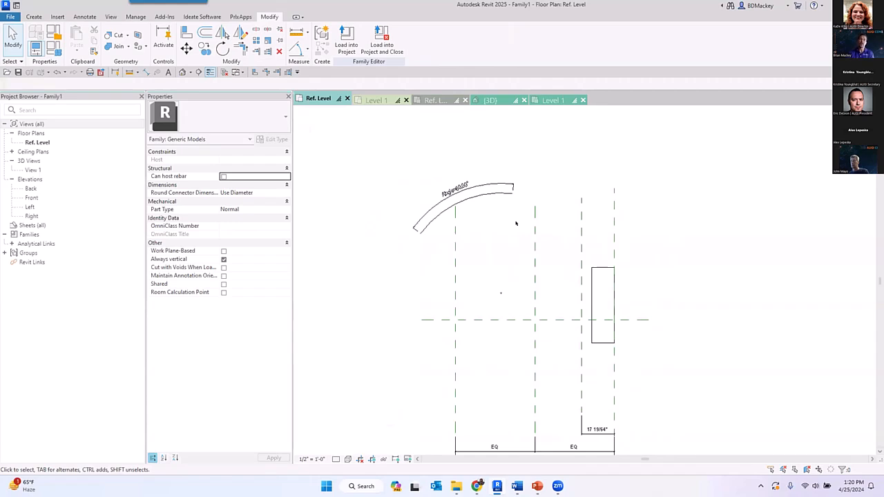
- Align the arc's center mark to the Center (Left/Right) and Center (Front/Back) reference planes and lock both alignments
scroll(503, 291, up, 1)
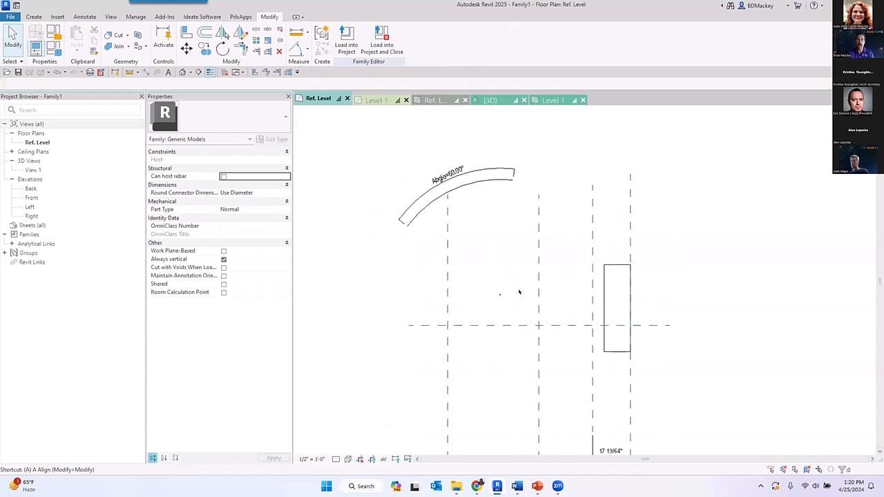
key(a)
key(l)
click(521, 292)
click(501, 295)
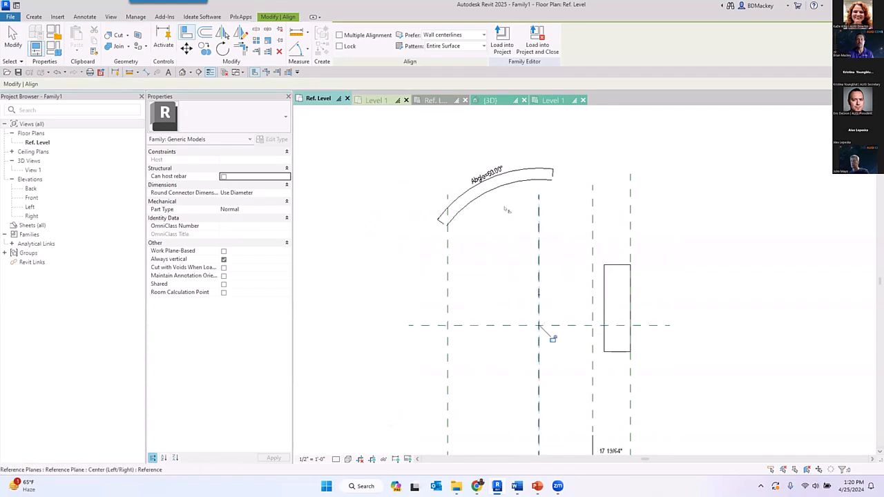
click(512, 325)
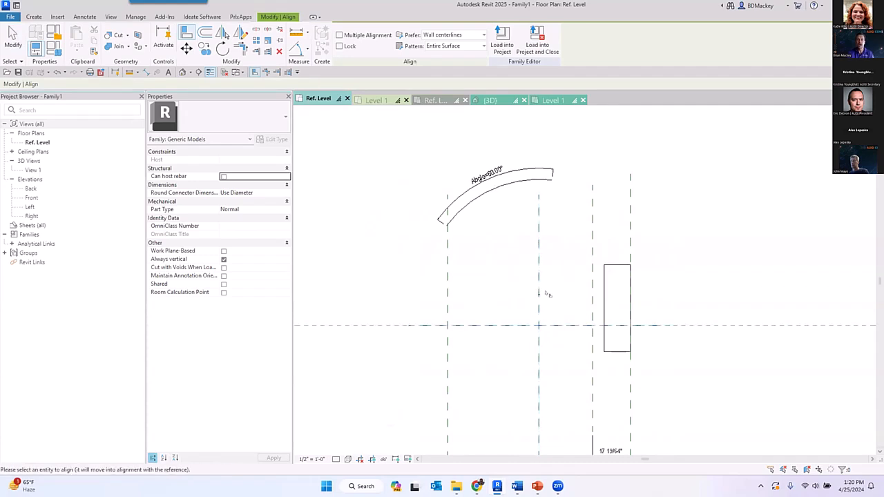
click(539, 294)
right_click(513, 239)
click(537, 246)
right_click(538, 247)
click(552, 254)
- Flex the arc about its locked center by setting the Abgle dimension to 77° and then 99°
click(502, 224)
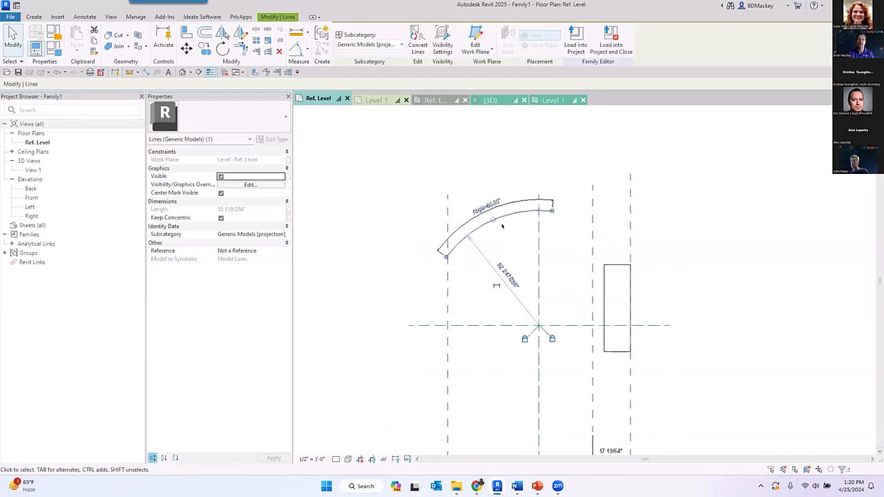
click(510, 209)
text(77)
key(Return)
click(497, 202)
text(99)
key(Return)
click(517, 165)
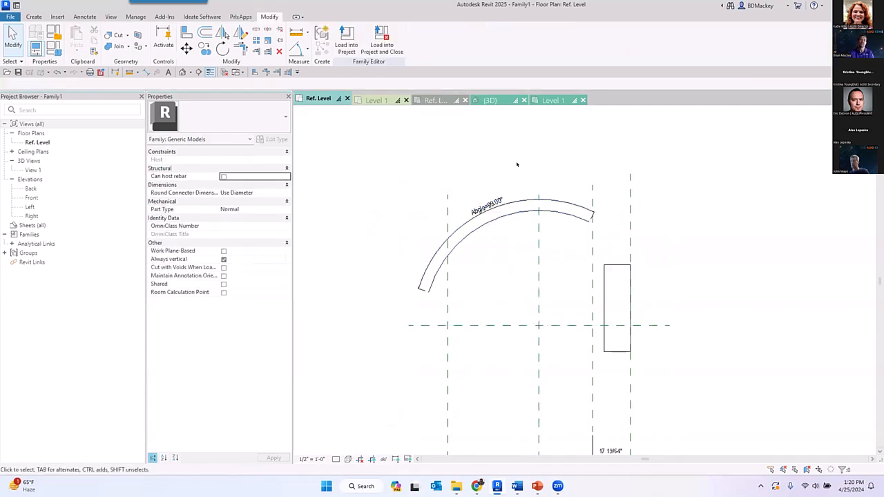
- Rotate the arc about 17° around its center so its left end lands on the Center (Front/Back) reference plane
click(465, 244)
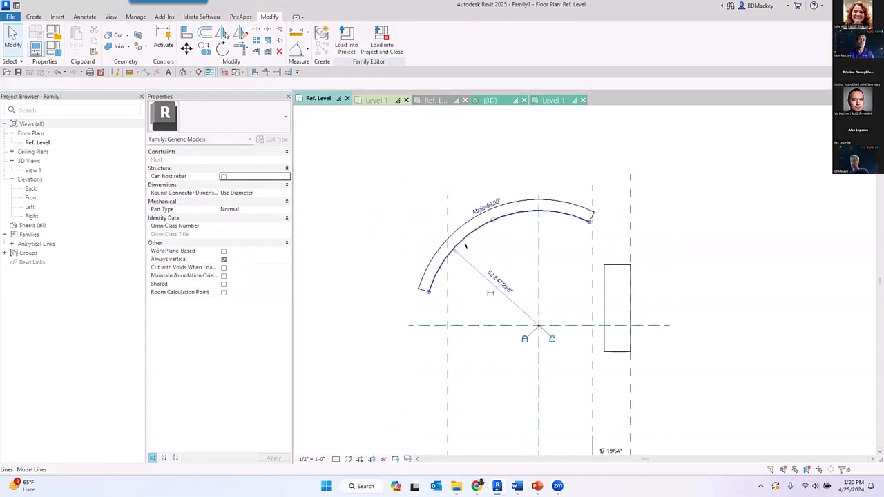
click(406, 183)
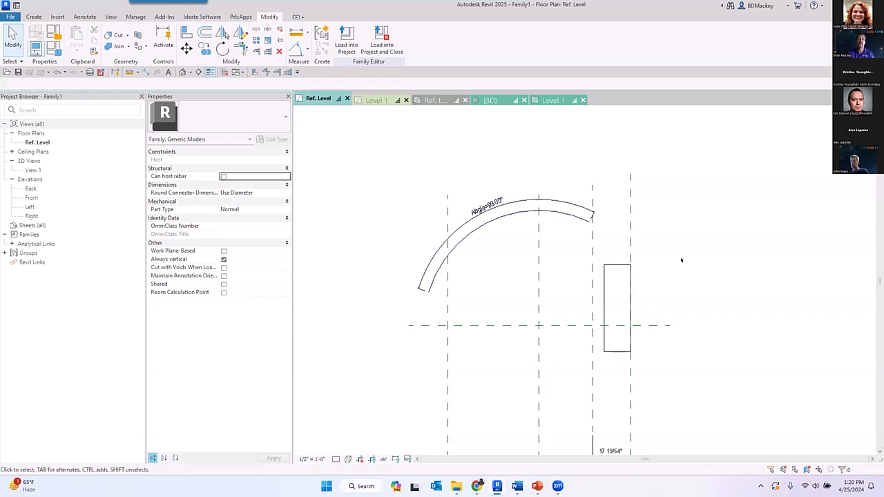
click(518, 210)
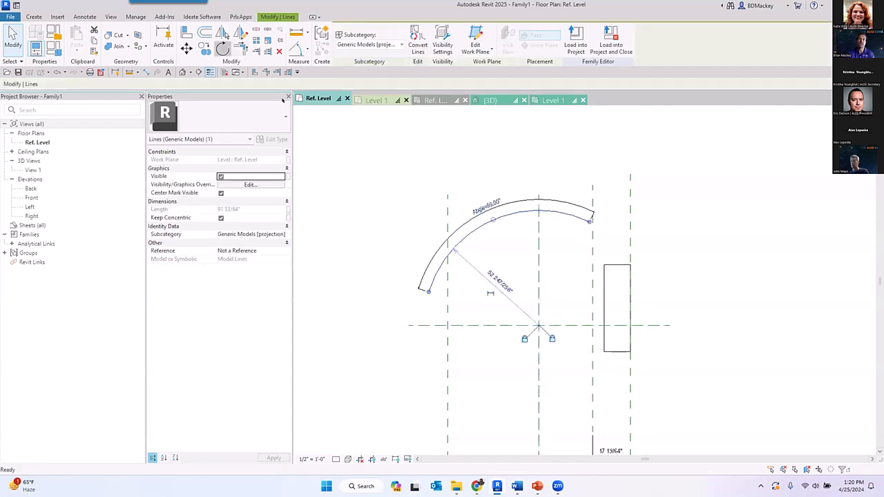
key(r)
key(o)
click(251, 83)
click(538, 325)
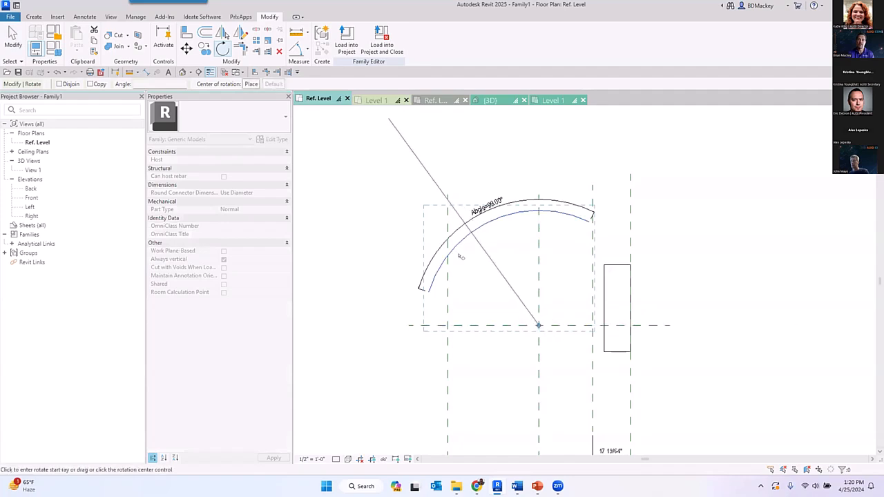
click(423, 289)
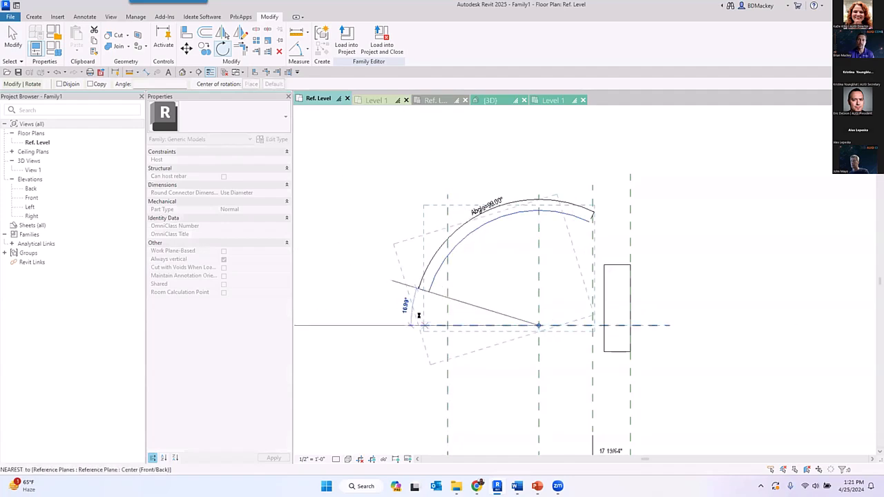
click(418, 317)
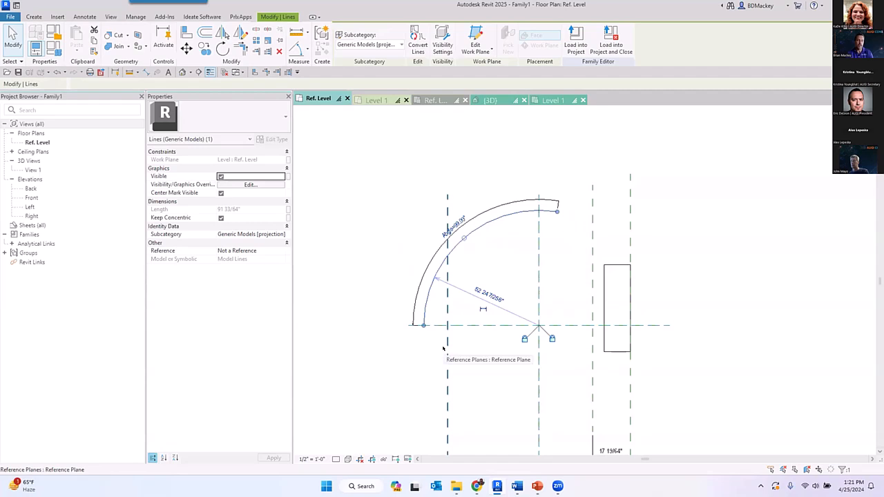
- Align the arc's left endpoint to the Center (Front/Back) reference plane
key(Escape)
key(a)
key(l)
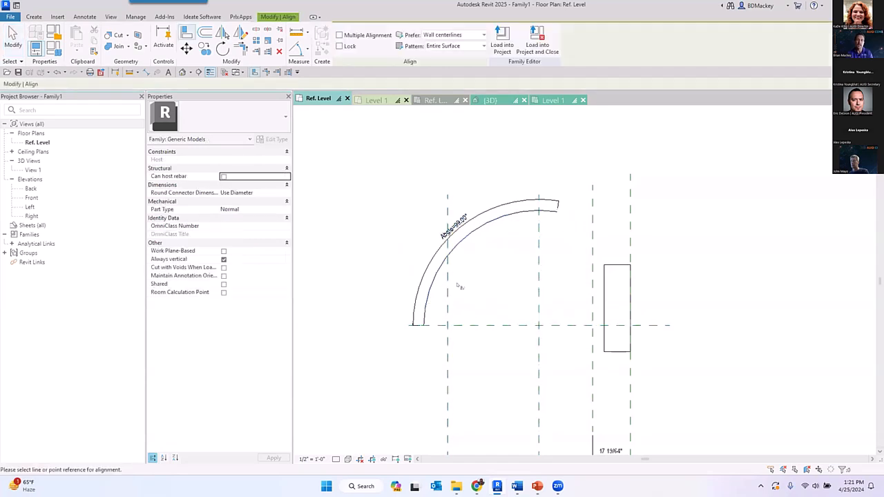
click(478, 324)
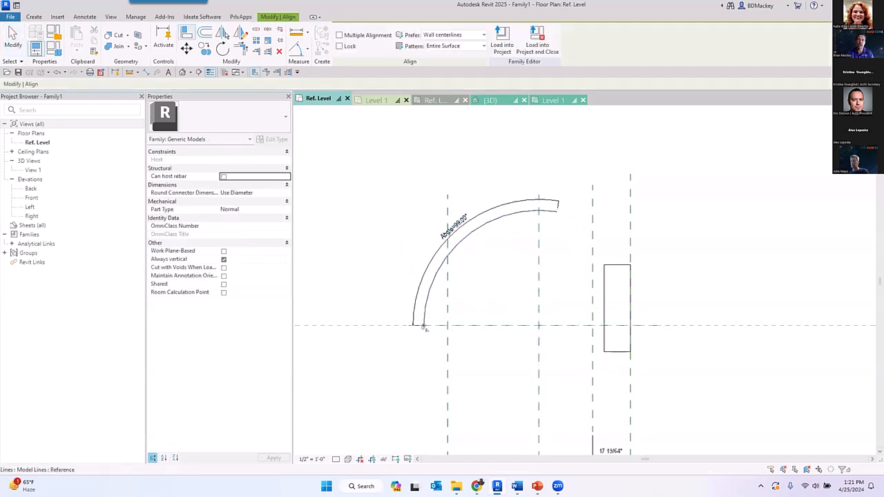
right_click(520, 297)
right_click(534, 305)
click(546, 312)
- Flex the arc from its aligned endpoint with Abgle values of 77° and 180°
click(480, 230)
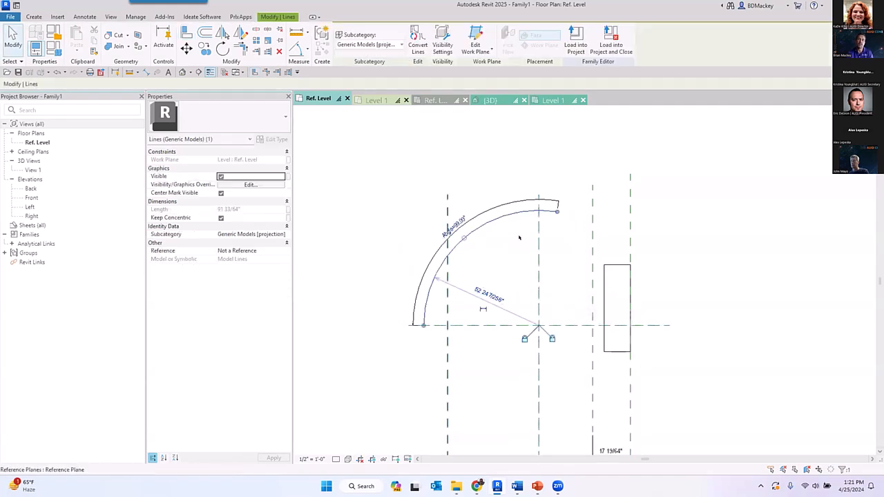
click(454, 225)
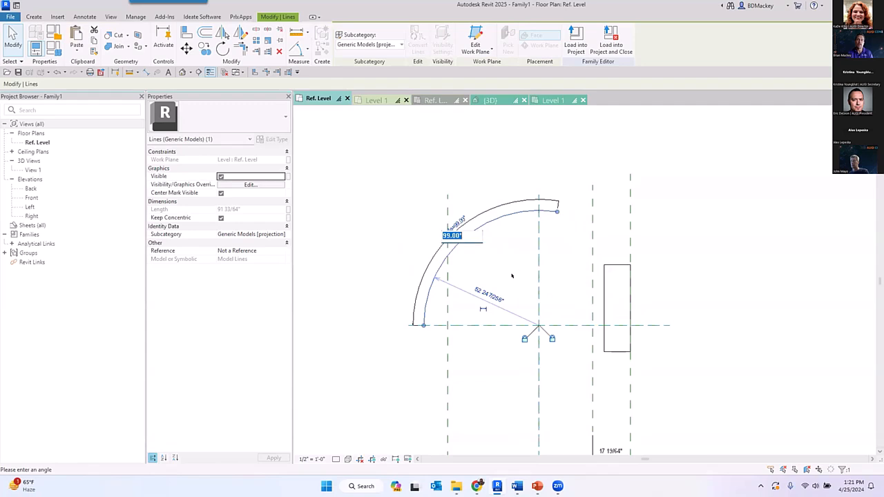
text(77)
key(Return)
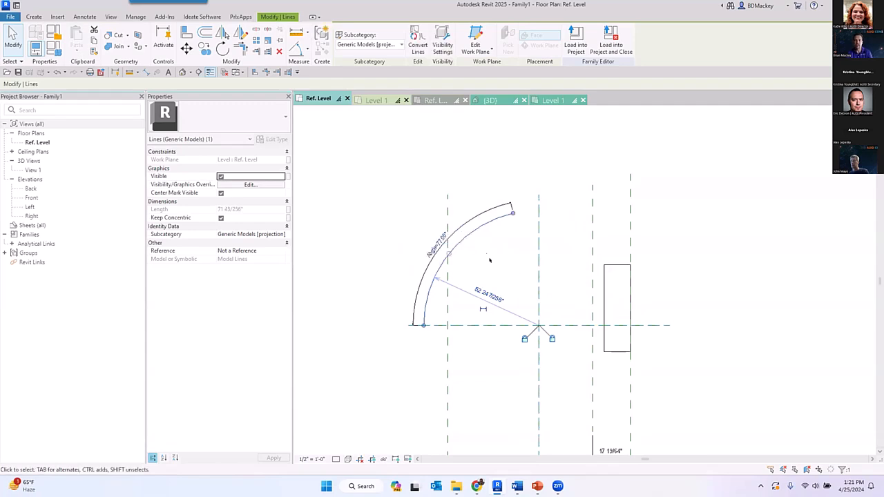
text(1)
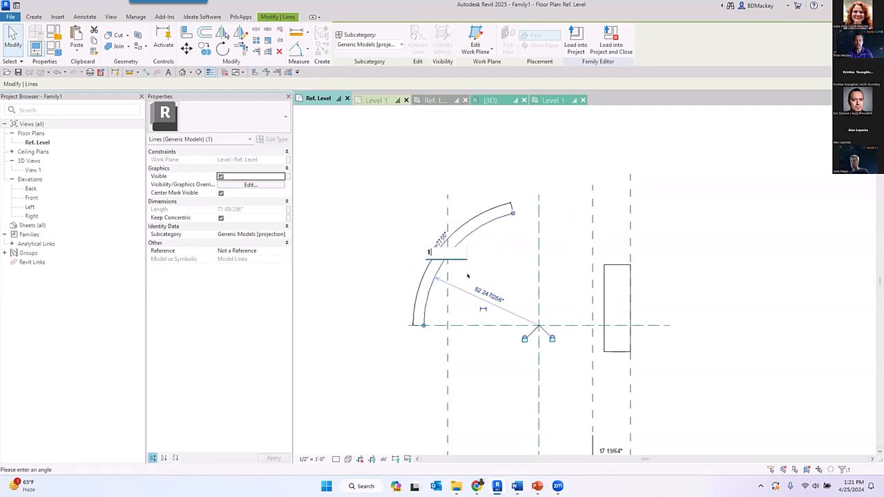
text(80)
key(Return)
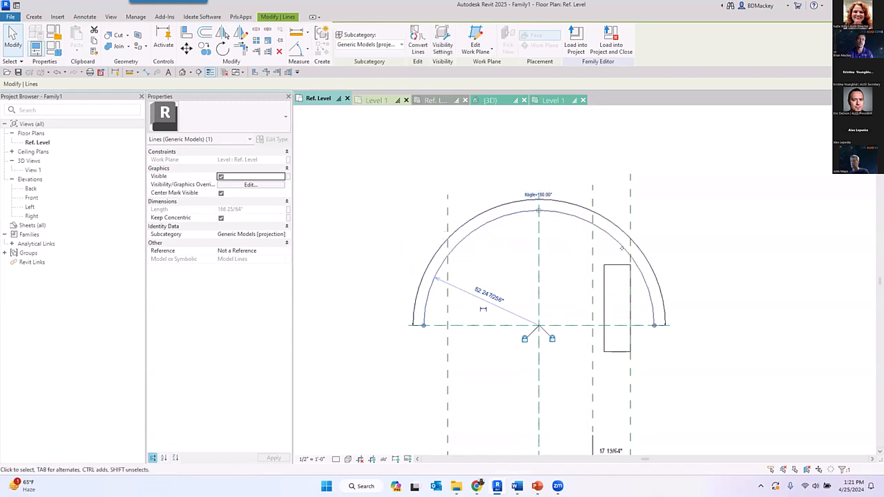
- Set the arc's Abgle dimension to 230°
click(539, 195)
text(23)
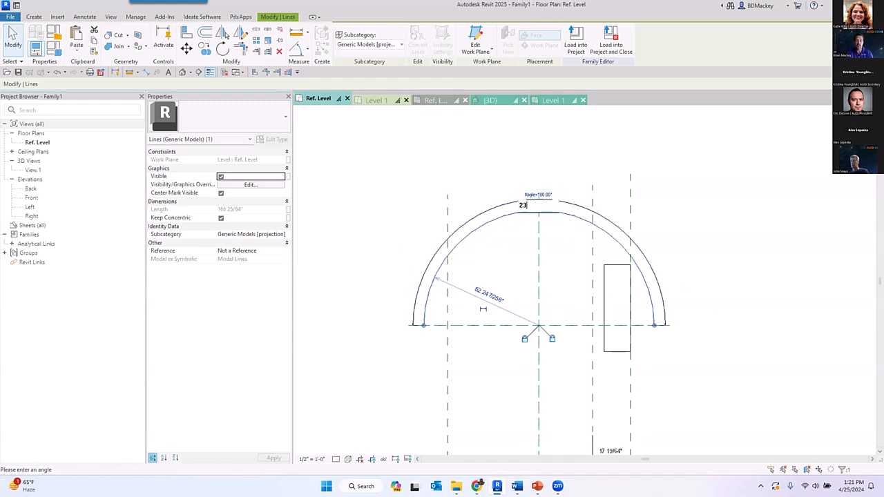
text(0)
key(Return)
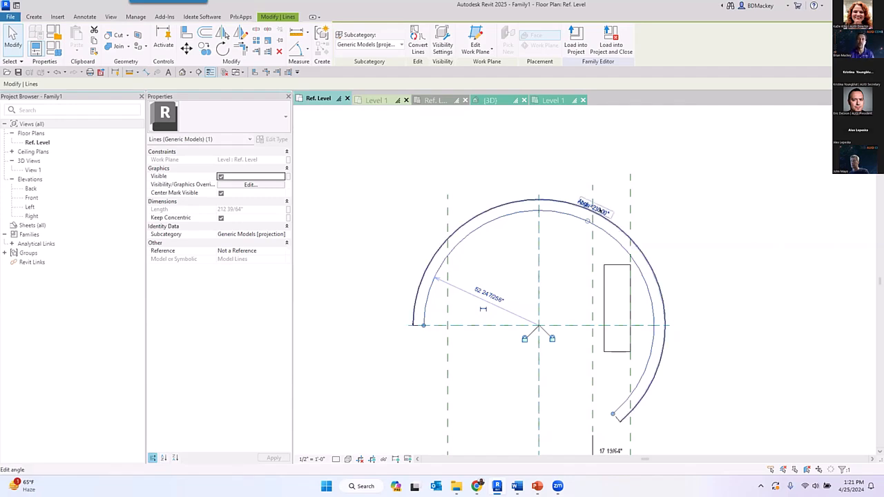
- Set the arc's Abgle dimension to 177°
click(597, 208)
text(1)
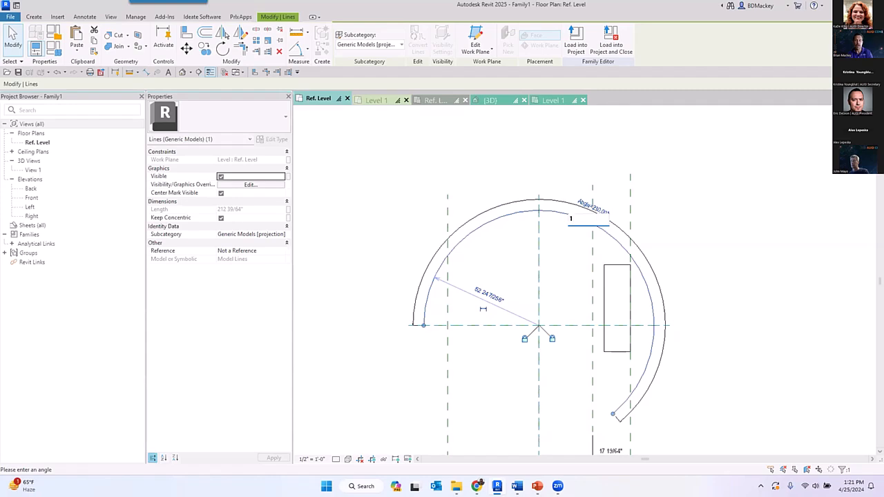
text(77)
key(Return)
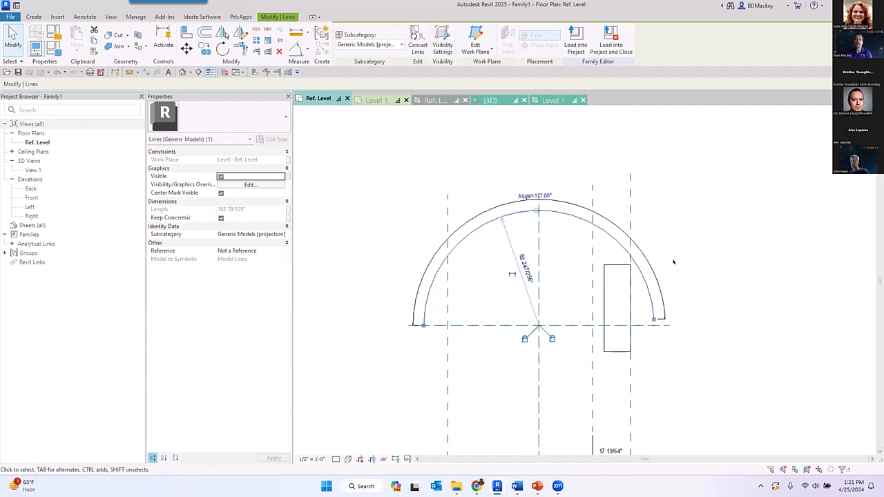
click(677, 261)
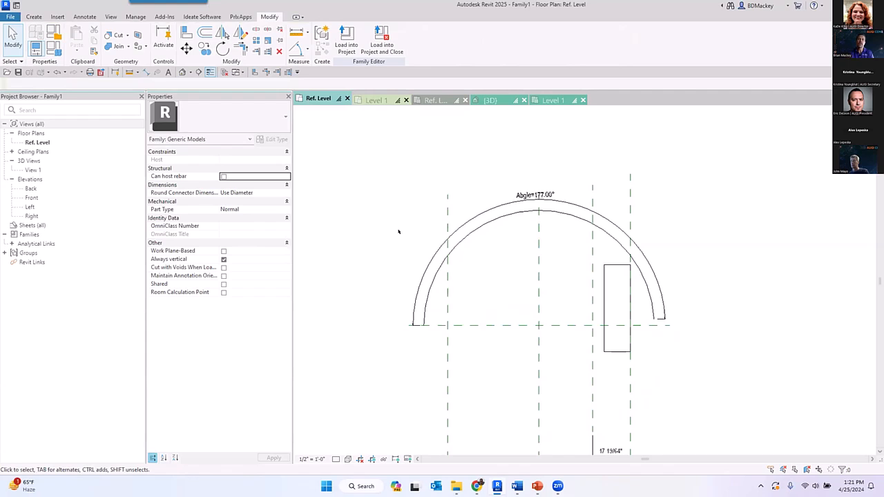
- Turn on the visibility of Automatic Sketch Dimensions in the Ref. Level view's annotation categories
scroll(465, 285, down, 2)
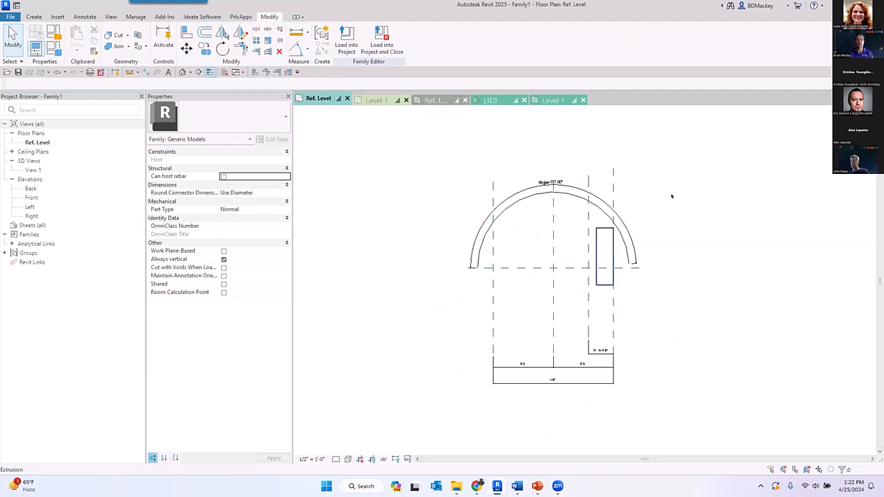
scroll(456, 232, up, 2)
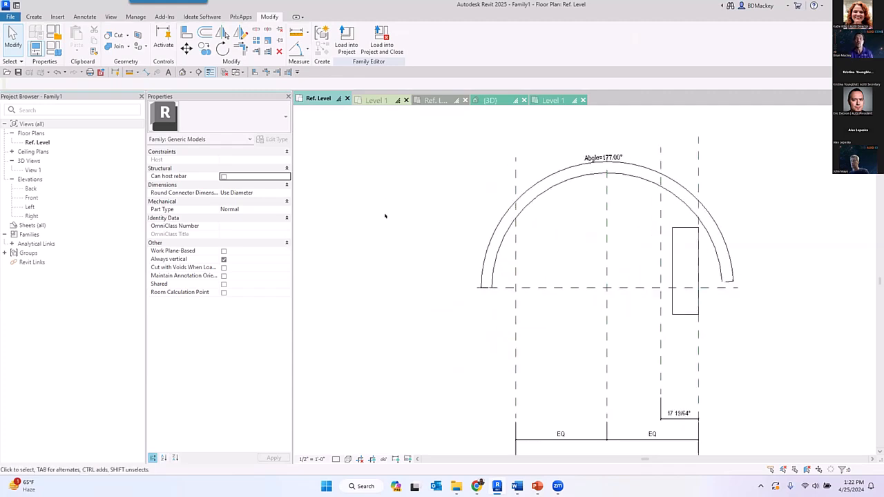
key(v)
key(g)
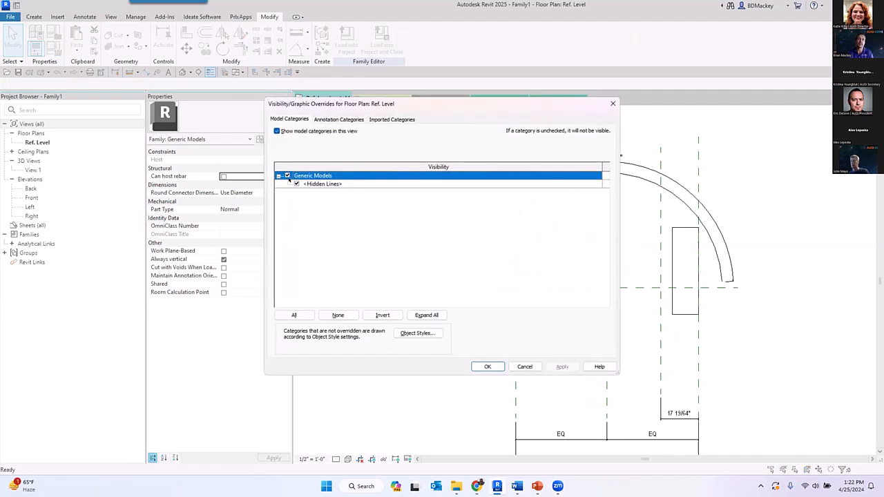
click(326, 120)
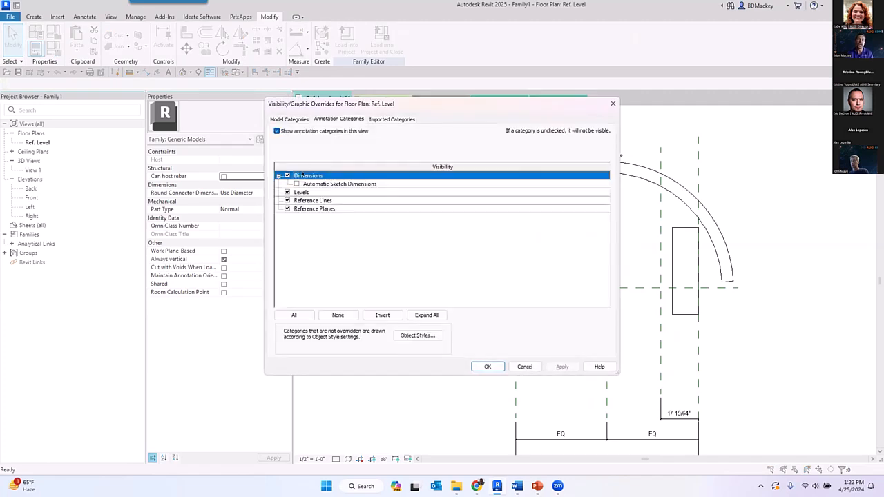
click(297, 184)
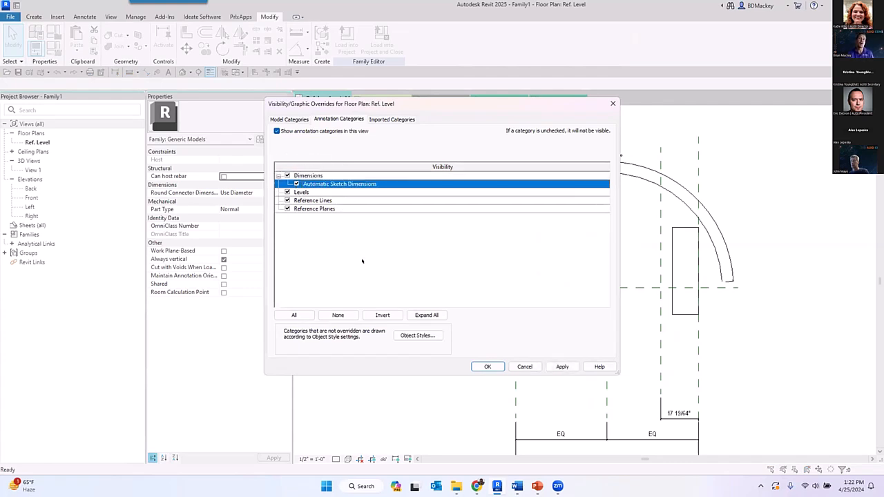
click(487, 366)
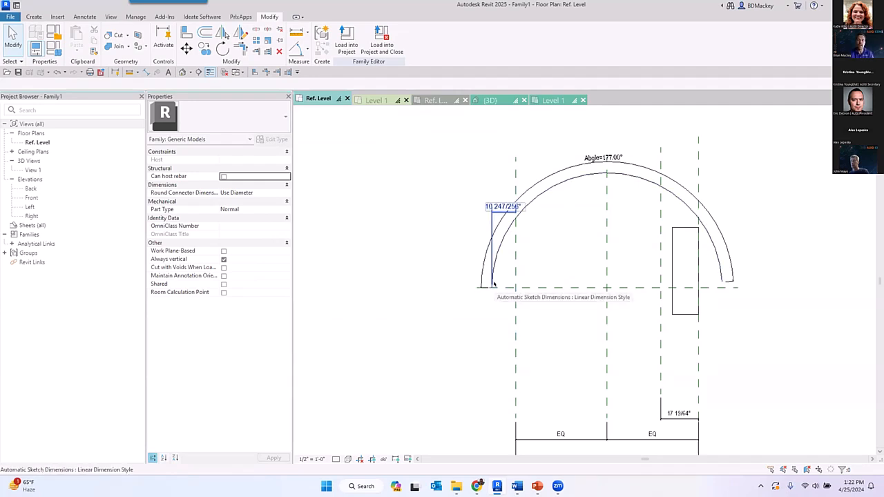
- Flex the Left reference plane inward to an overall width of about 48", and then outward toward the arc's outer end
click(515, 290)
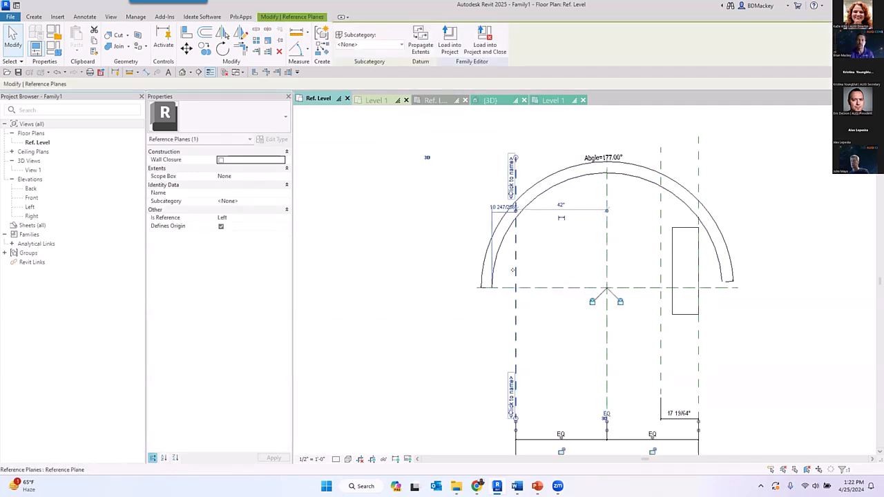
scroll(568, 351, down, 1)
middle_drag(569, 350, 572, 324)
drag(524, 320, 558, 319)
click(525, 230)
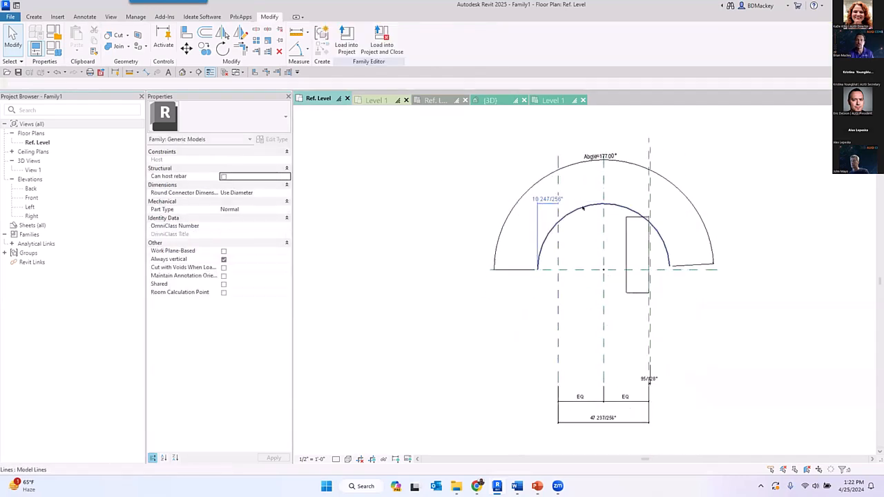
scroll(576, 209, up, 2)
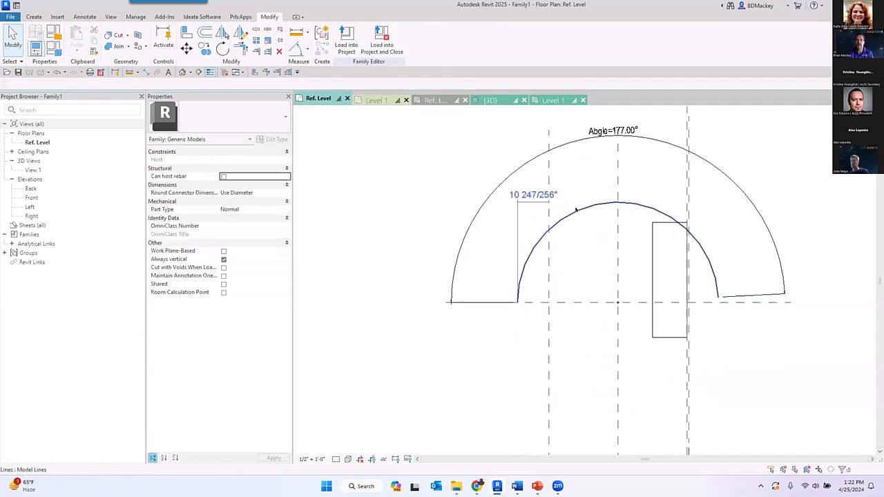
scroll(546, 244, down, 2)
click(548, 342)
drag(548, 342, 468, 319)
click(516, 363)
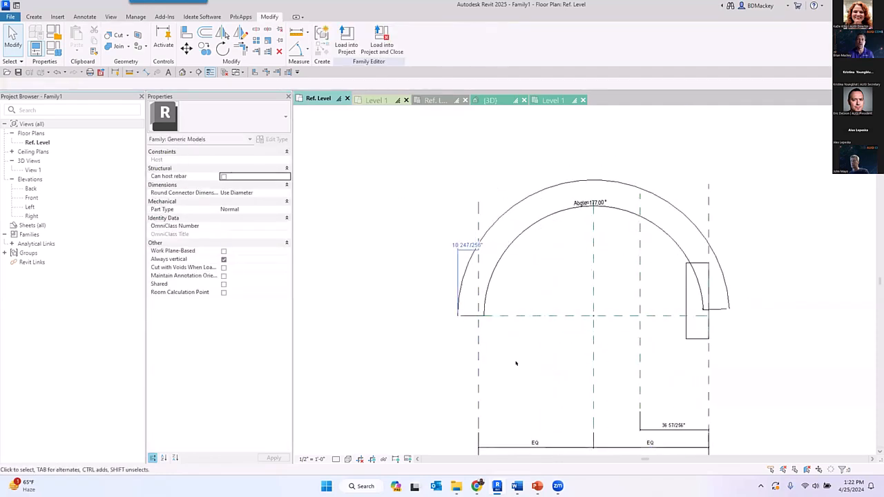
- Move the unconstrained reference plane across to the arc's left side and the Left reference plane to about 41" from the vertical center plane
click(644, 344)
drag(643, 344, 513, 337)
click(534, 340)
click(475, 342)
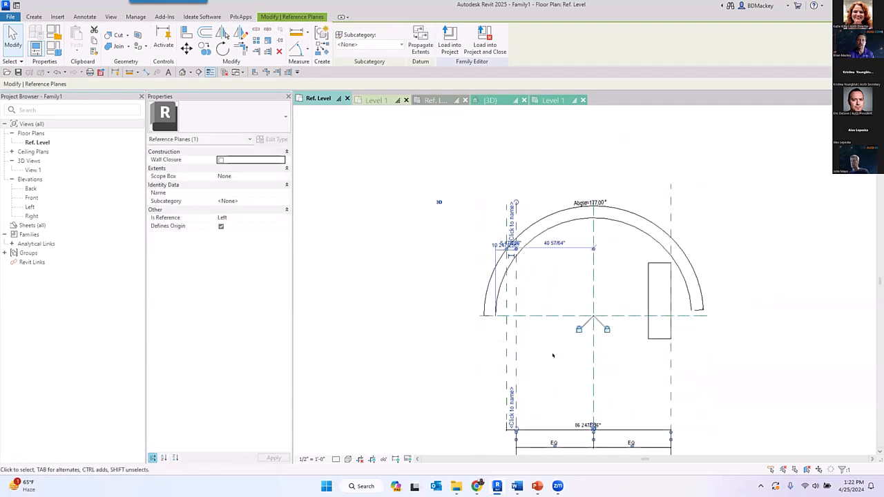
click(553, 355)
- Reattach the automatic sketch dimension's witness line from the Left reference plane to the neighbouring unconstrained reference plane
scroll(522, 253, up, 4)
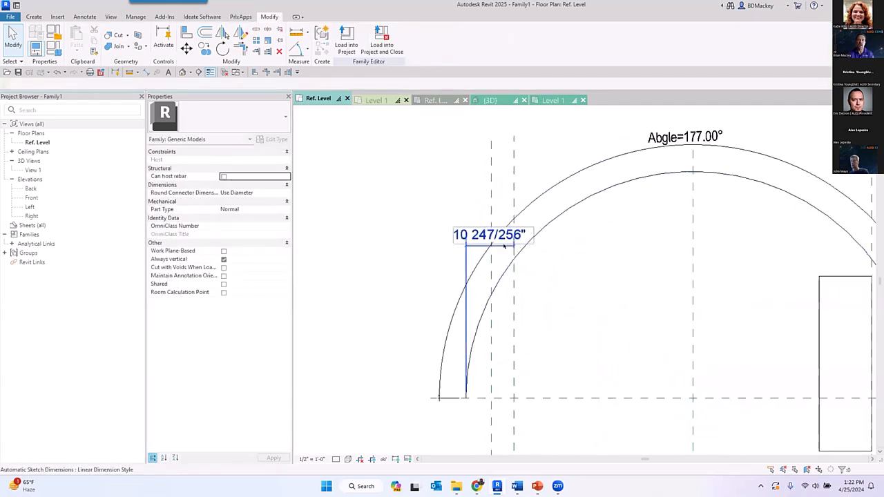
click(512, 251)
drag(513, 251, 491, 262)
click(574, 315)
scroll(570, 312, down, 4)
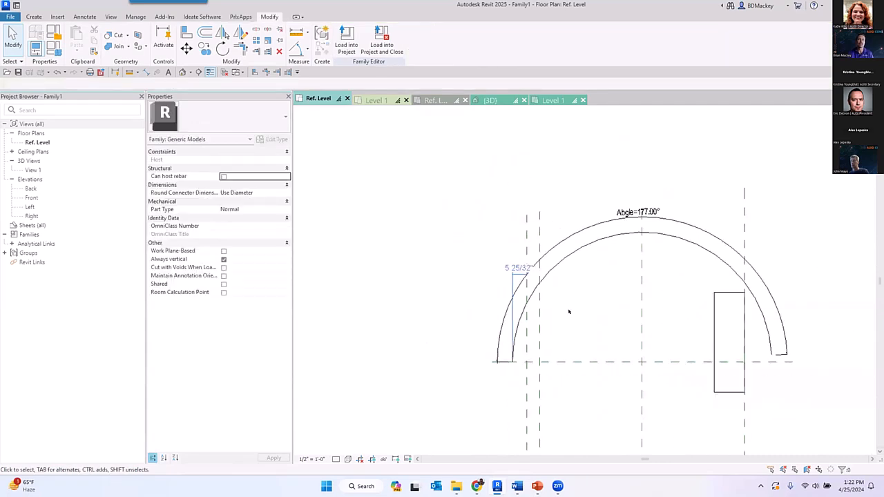
- Flex the Left reference plane at several offsets inside the arc, finishing 28" from the vertical center plane
click(544, 380)
drag(544, 380, 585, 394)
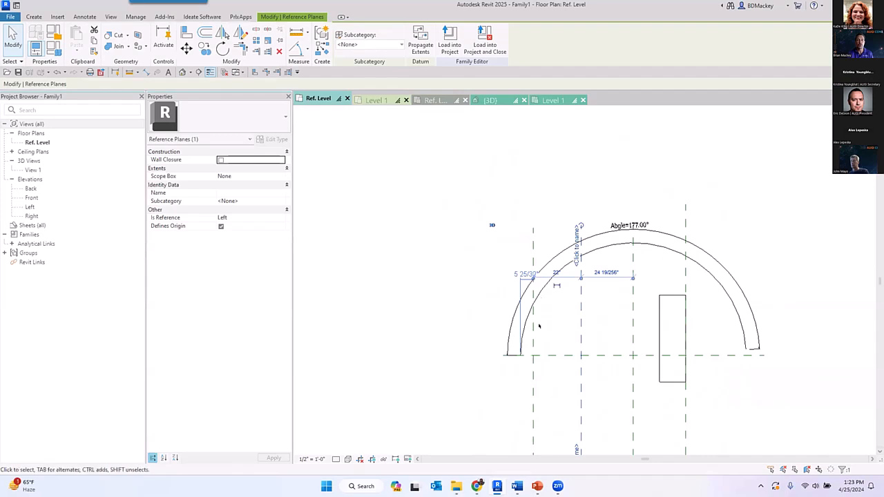
scroll(525, 290, up, 3)
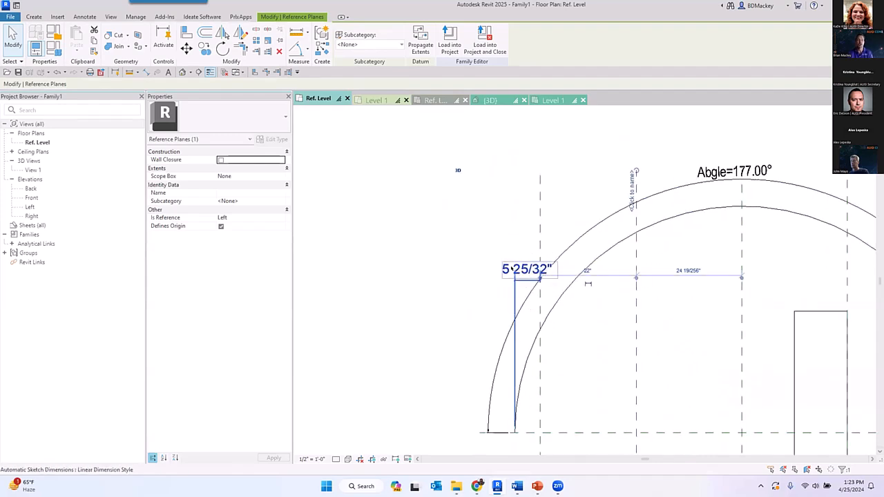
scroll(524, 256, down, 3)
click(563, 343)
scroll(584, 393, down, 2)
middle_drag(576, 377, 558, 315)
scroll(546, 364, up, 2)
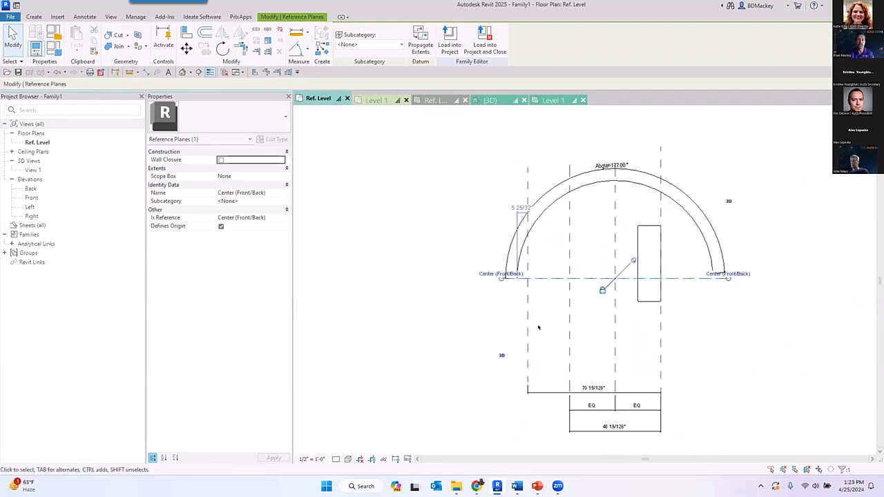
drag(569, 304, 549, 302)
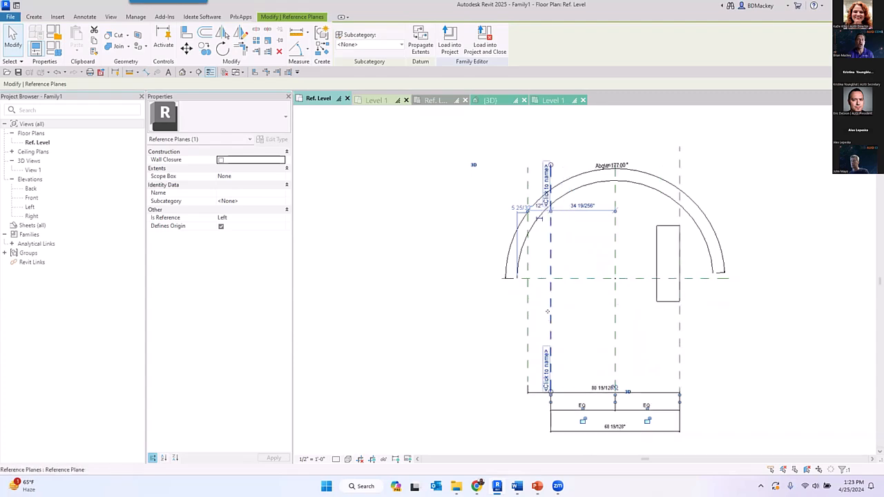
key(ctrl+z)
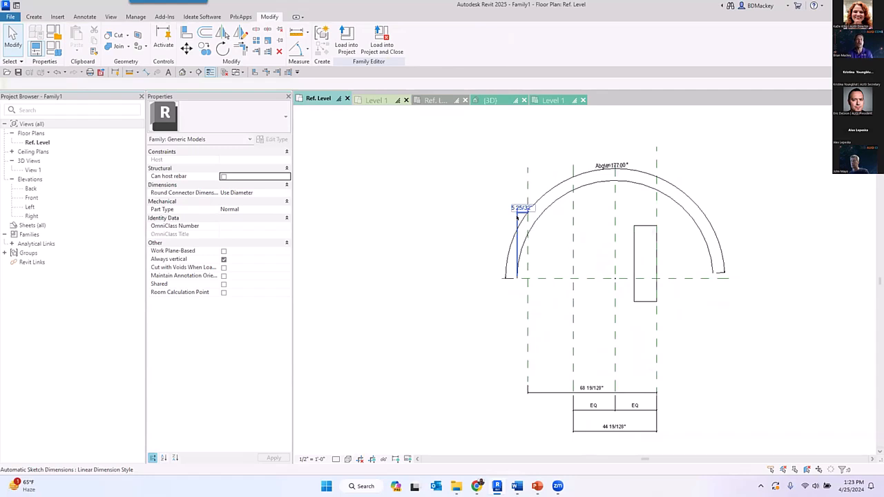
drag(573, 306, 562, 320)
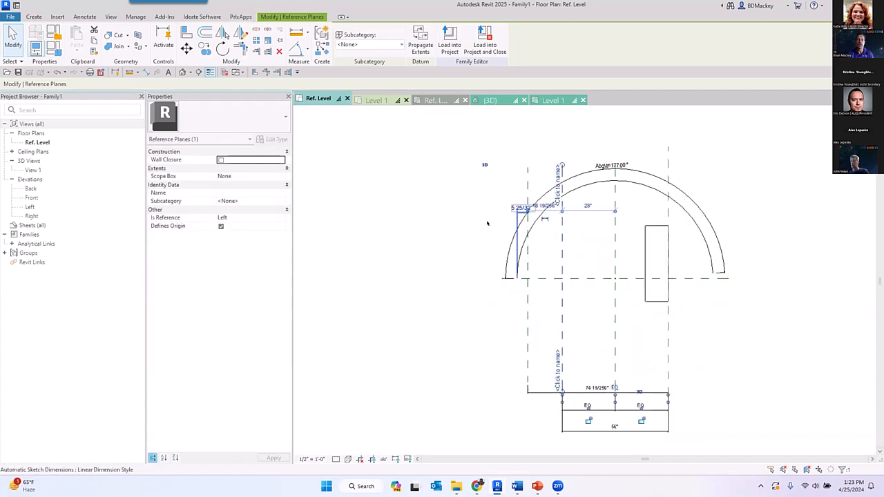
click(487, 165)
- Check the Automatic Sketch Dimensions entry in the view's annotation visibility settings and close them without changes
scroll(577, 187, up, 2)
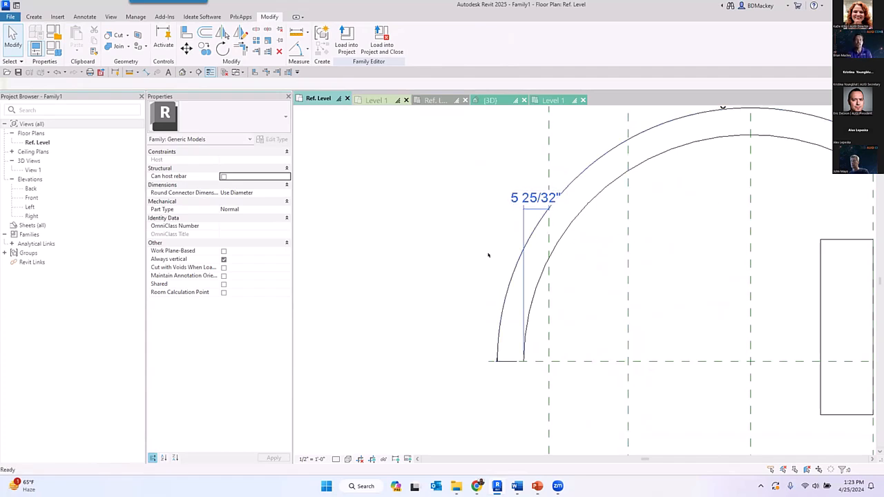
key(v)
key(g)
click(338, 120)
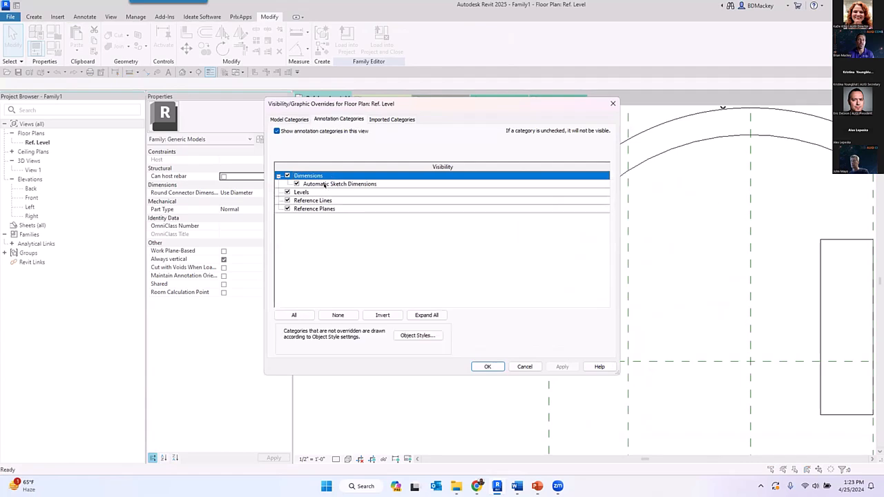
click(525, 367)
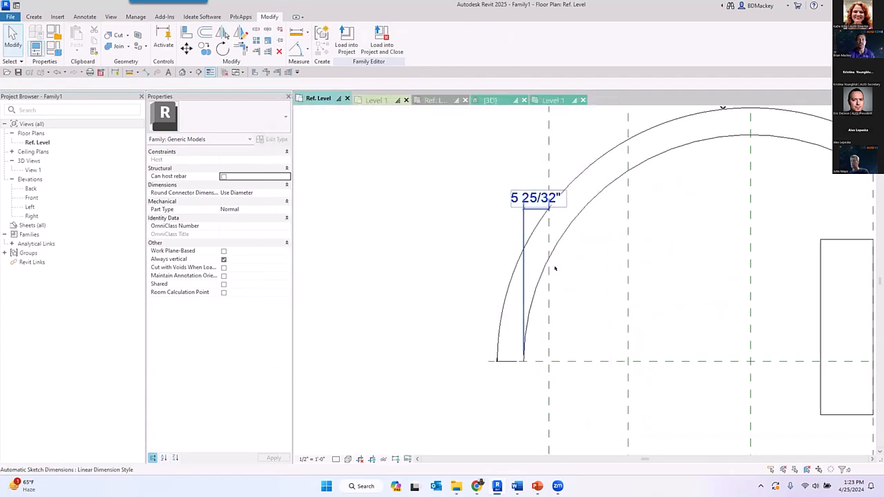
- Set the arc's Abgle dimension to 45°
scroll(547, 314, down, 3)
scroll(570, 268, up, 2)
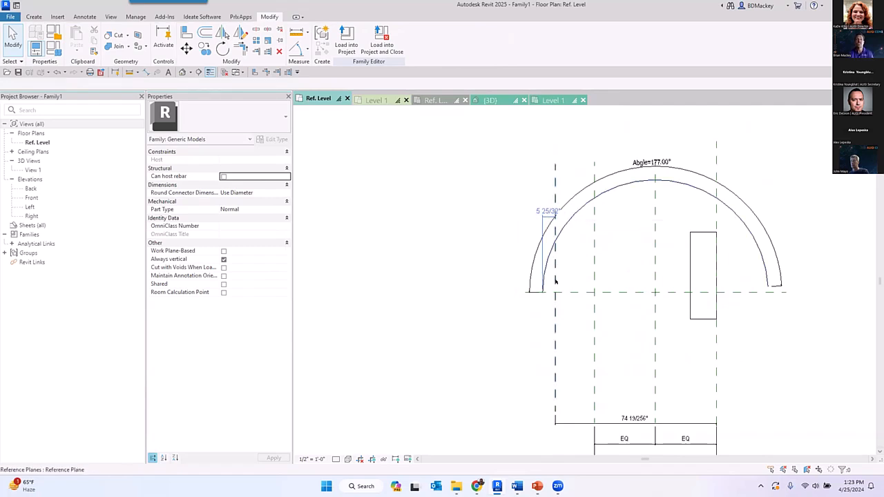
click(642, 165)
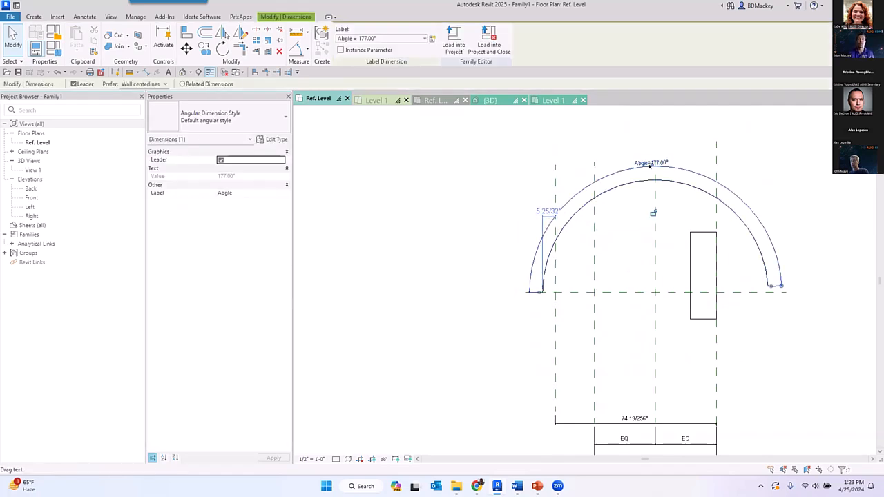
click(644, 164)
text(45)
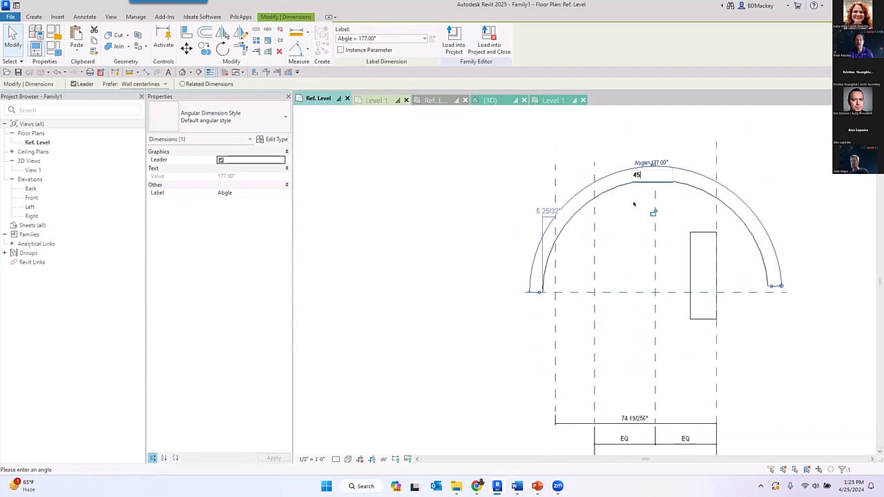
key(Return)
key(Escape)
- Move the reference plane that holds the automatic sketch dimension past the arc's center, and undo the move
scroll(557, 256, up, 2)
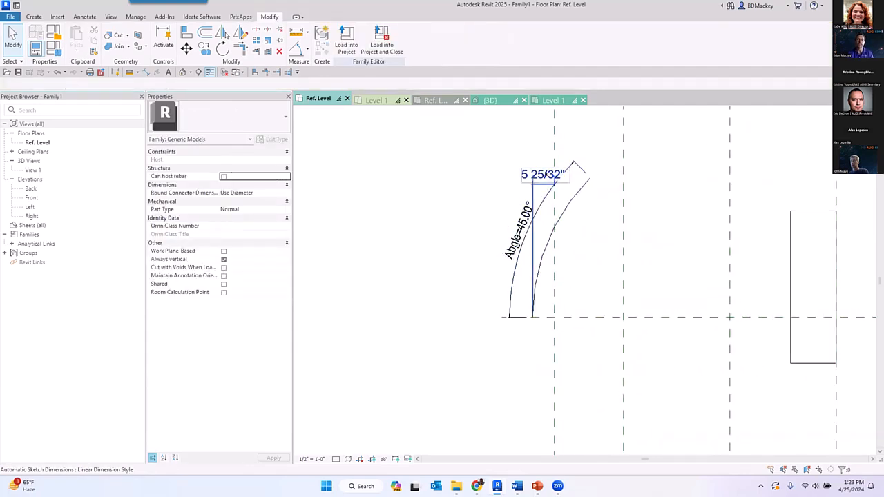
scroll(584, 252, down, 2)
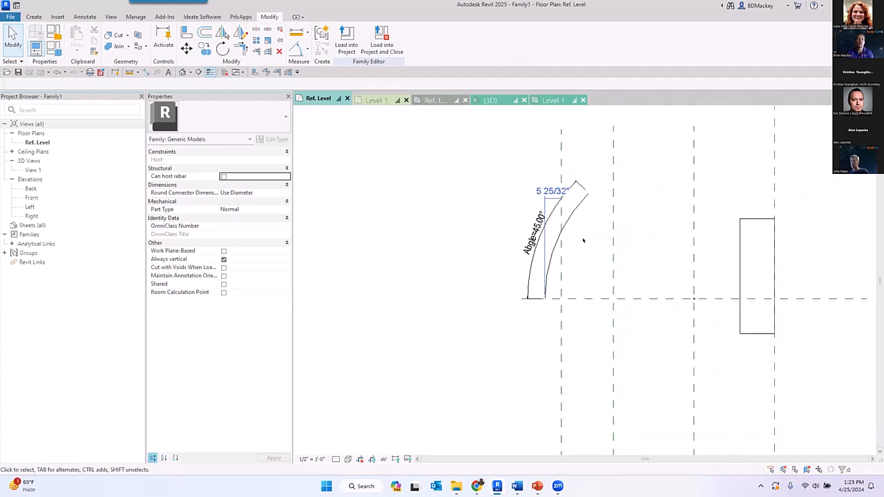
click(565, 341)
drag(564, 326, 702, 321)
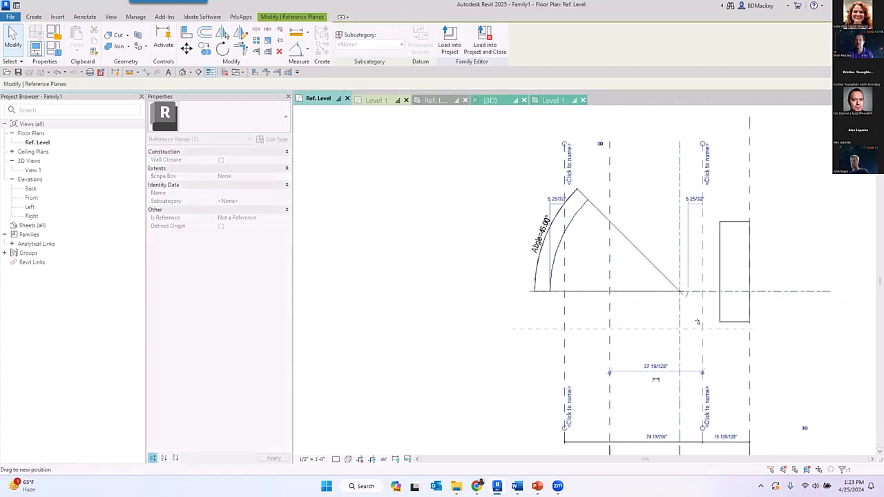
key(Escape)
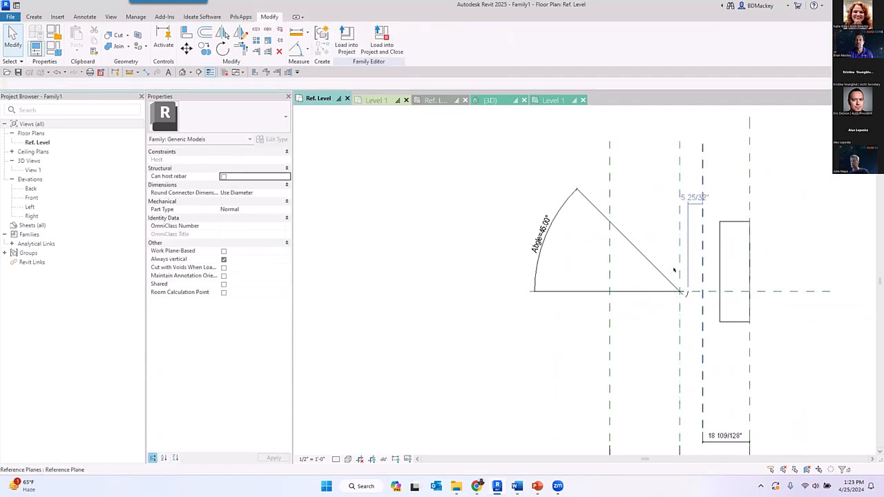
scroll(680, 290, up, 3)
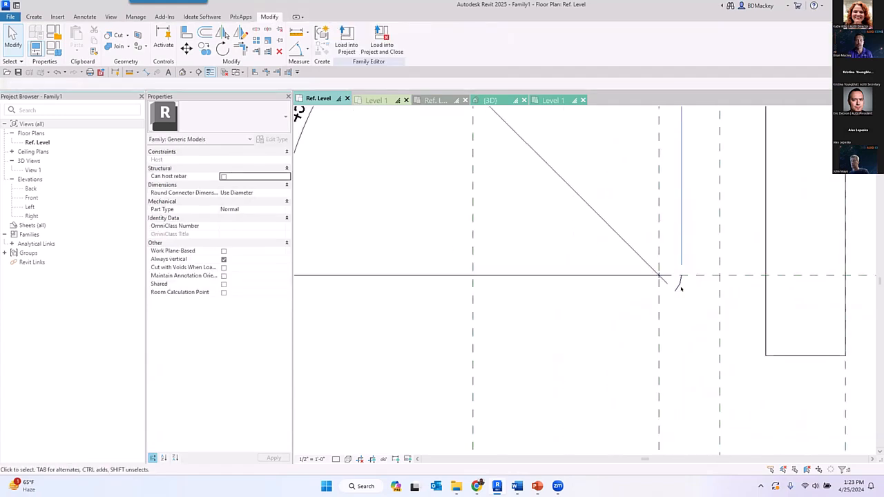
scroll(681, 289, down, 3)
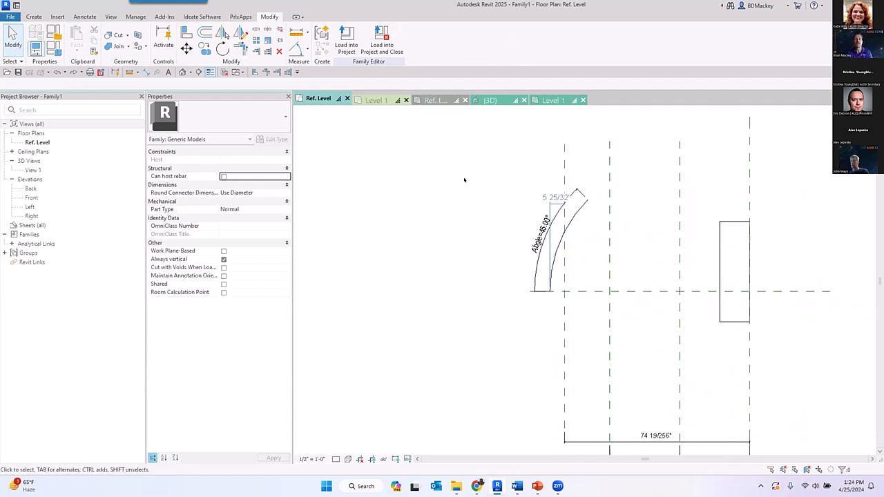
- Check the Automatic Sketch Dimensions entry among the floor plan's annotation visibility settings, leaving the settings as they are
key(v)
key(v)
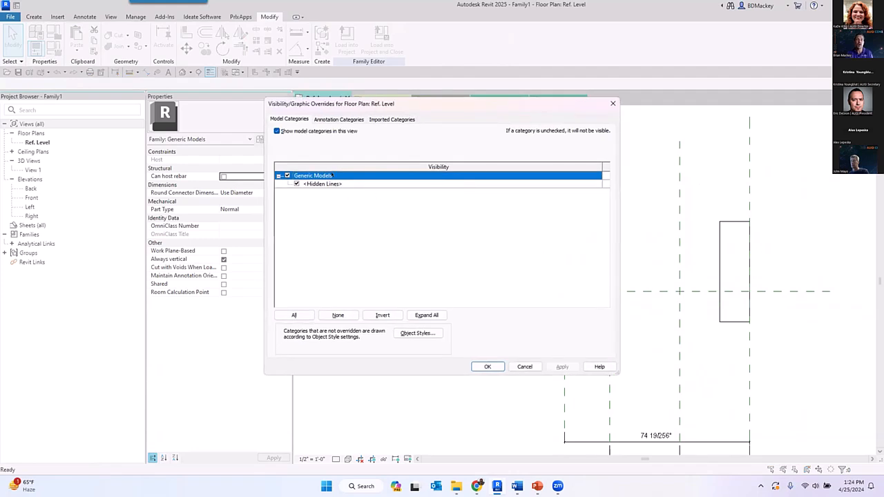
click(322, 118)
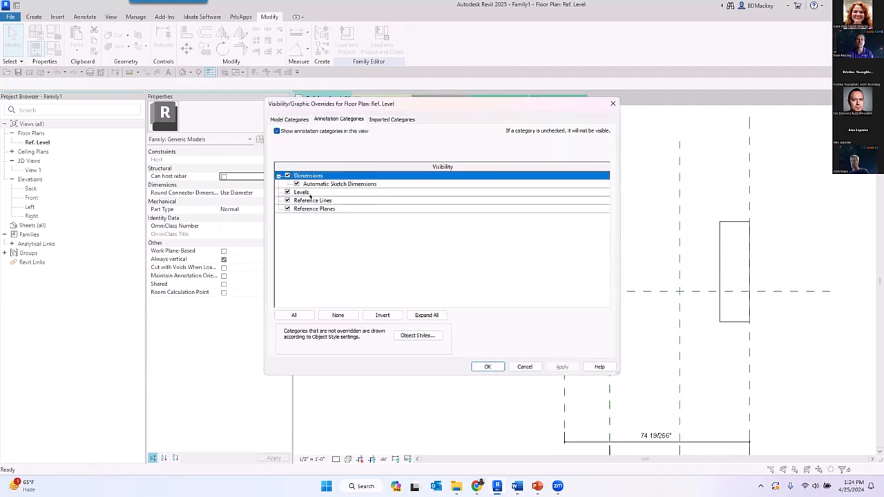
click(525, 366)
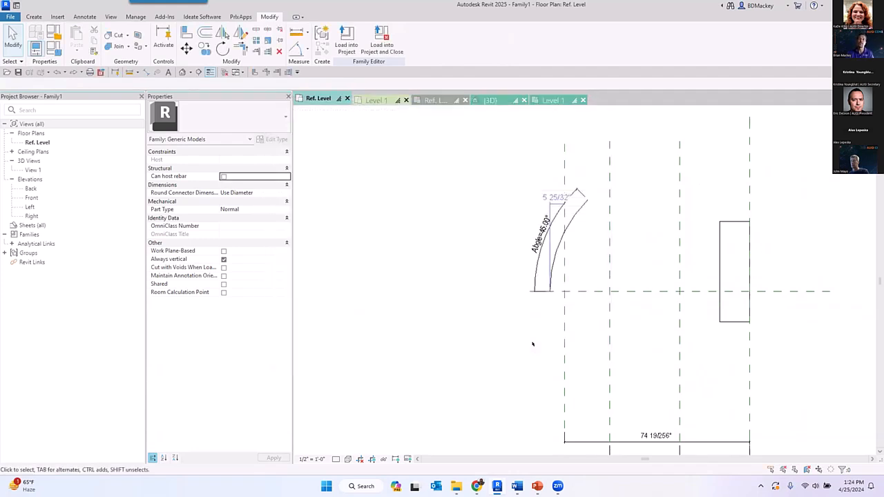
- Make the inner arc's temporary radius dimension permanent and label it with a new type-based family parameter named R
scroll(594, 202, up, 3)
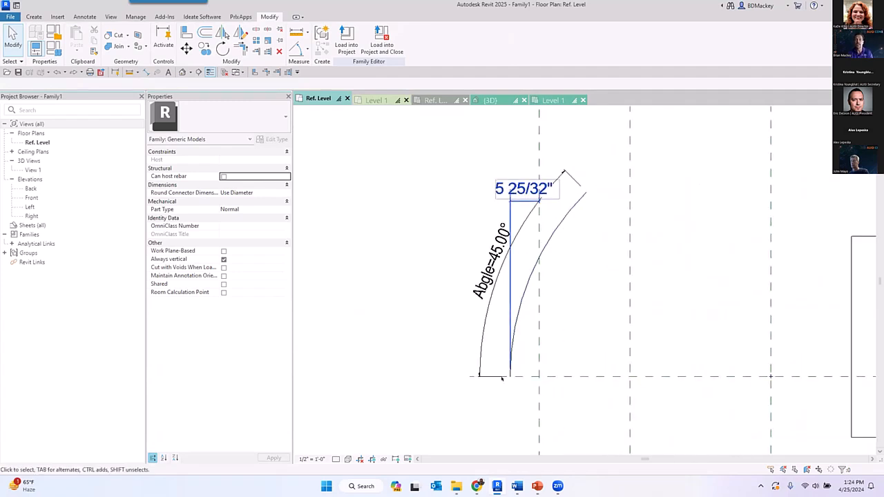
click(549, 316)
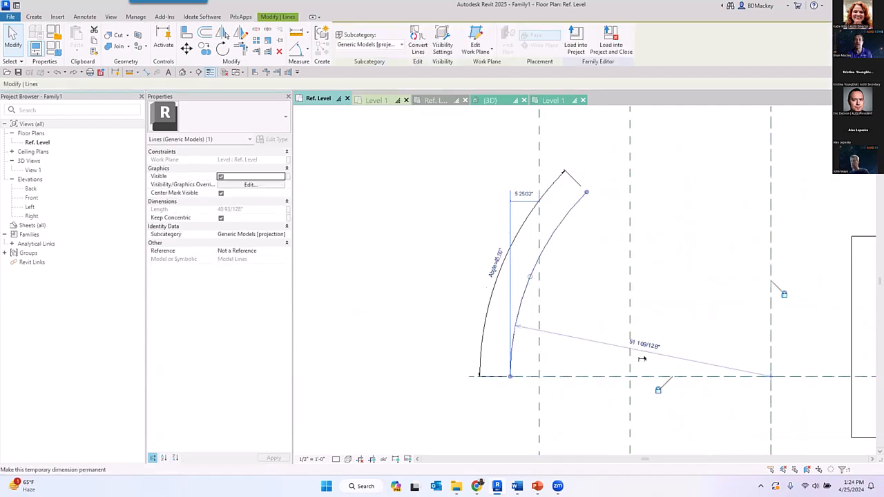
click(680, 306)
click(651, 357)
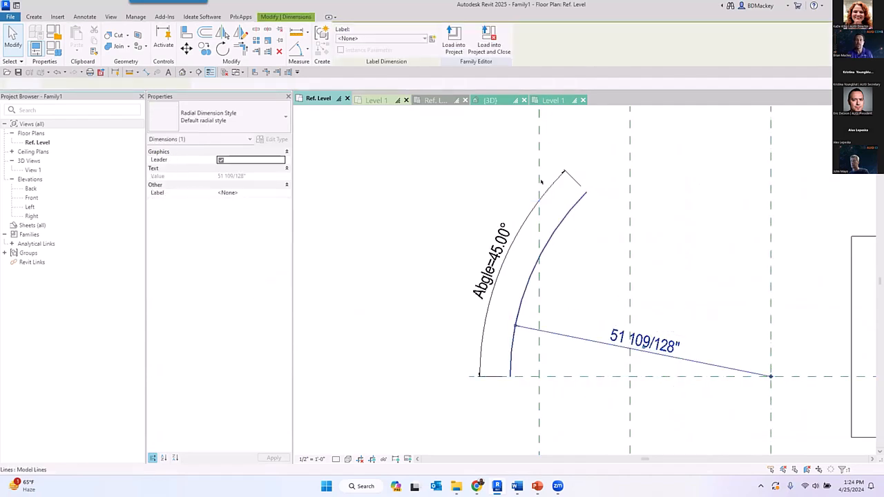
text(R)
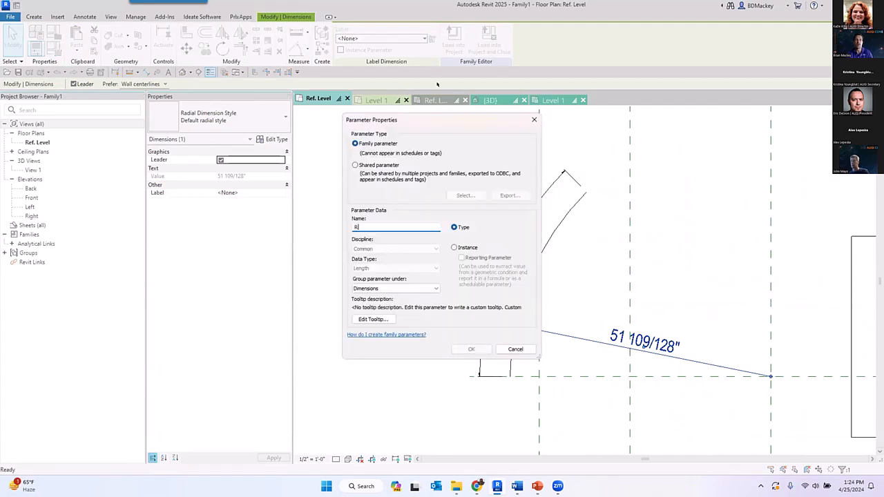
click(470, 347)
click(730, 282)
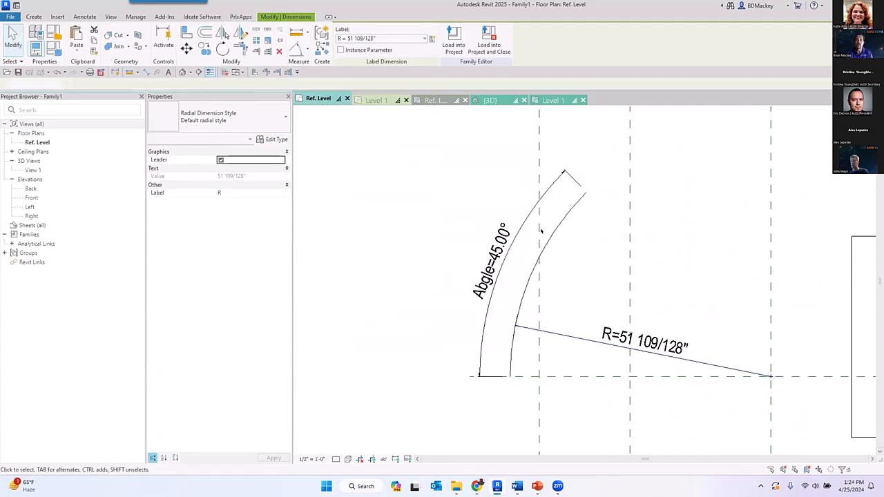
- Move the unnamed reference plane crossing the arc toward the arc's center, clear of the arc, to flex the radius-dimensioned geometry
scroll(519, 335, down, 1)
scroll(525, 311, down, 2)
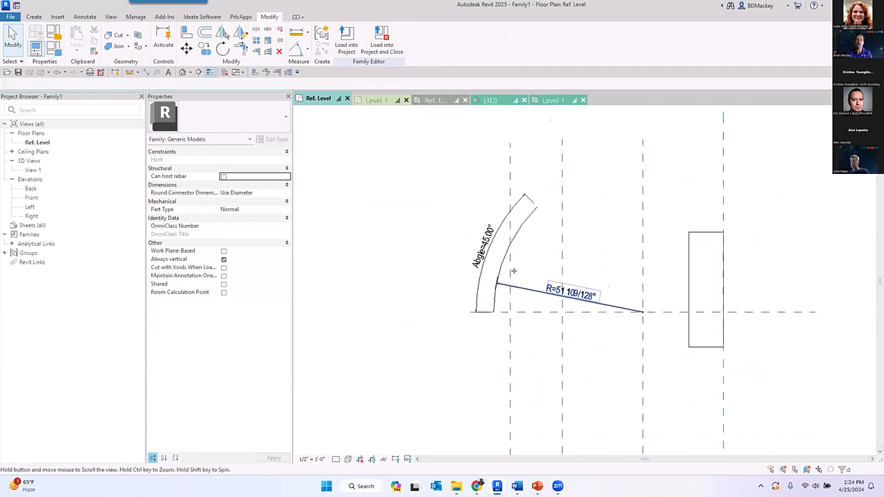
click(497, 328)
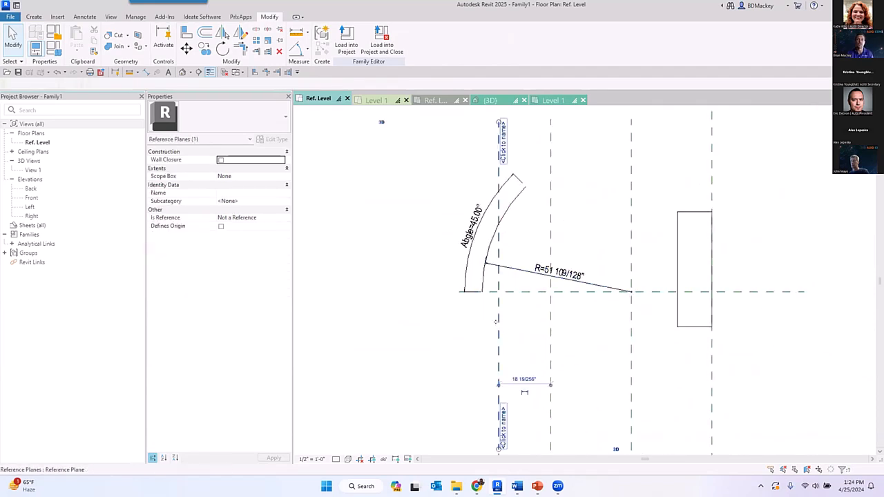
scroll(497, 328, down, 2)
drag(497, 328, 543, 348)
scroll(487, 293, up, 3)
click(574, 364)
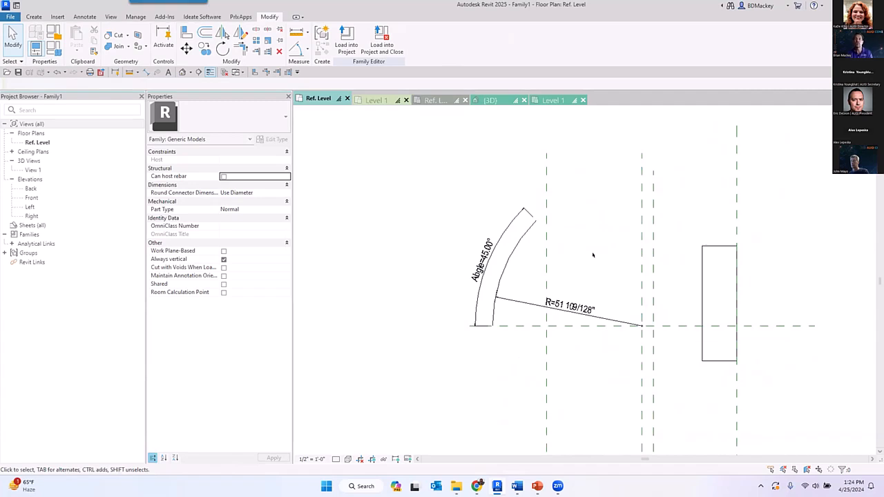
- Draw a vertical model line about 41" long between the arc and its center plane, about 6.6" from that plane
middle_drag(592, 255, 556, 275)
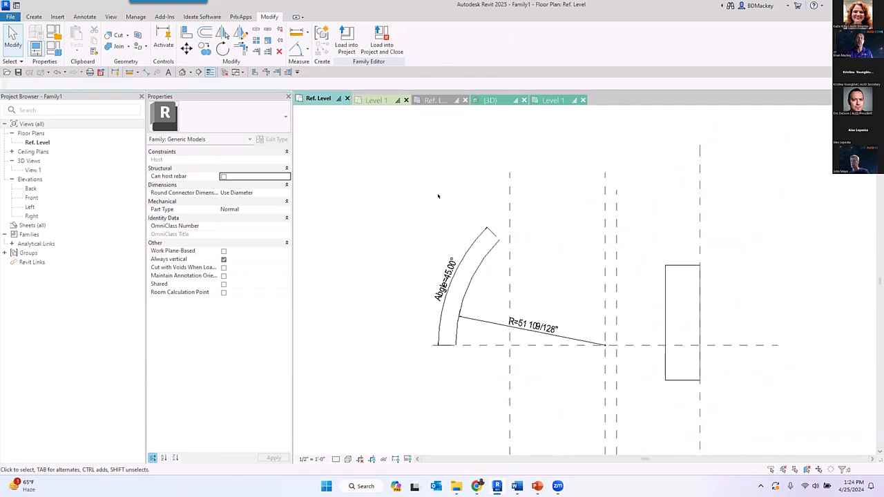
click(33, 17)
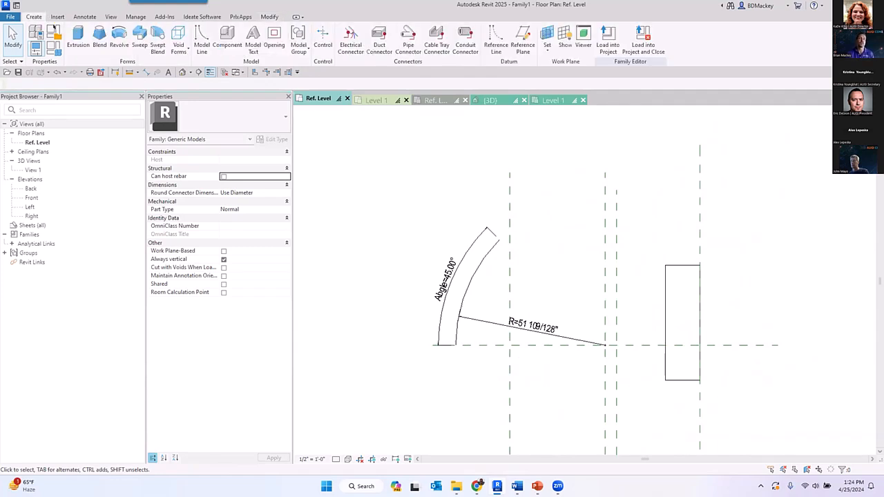
click(201, 43)
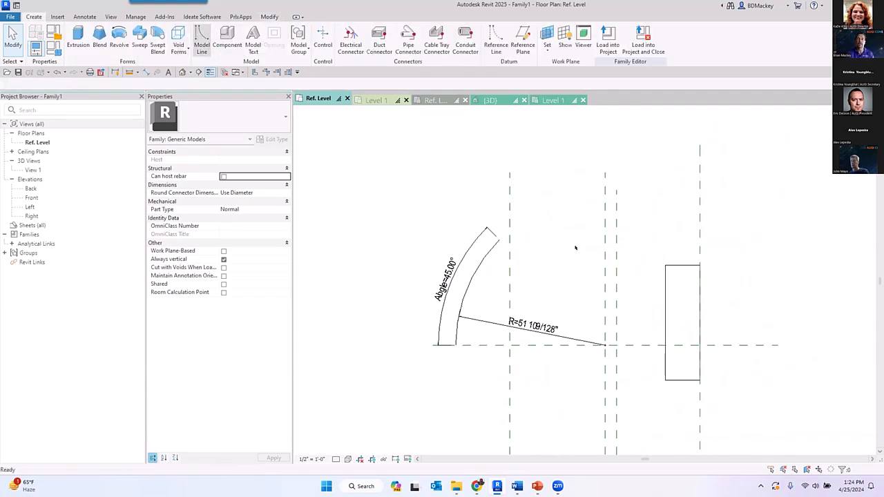
click(586, 282)
click(580, 160)
key(Escape)
key(Escape)
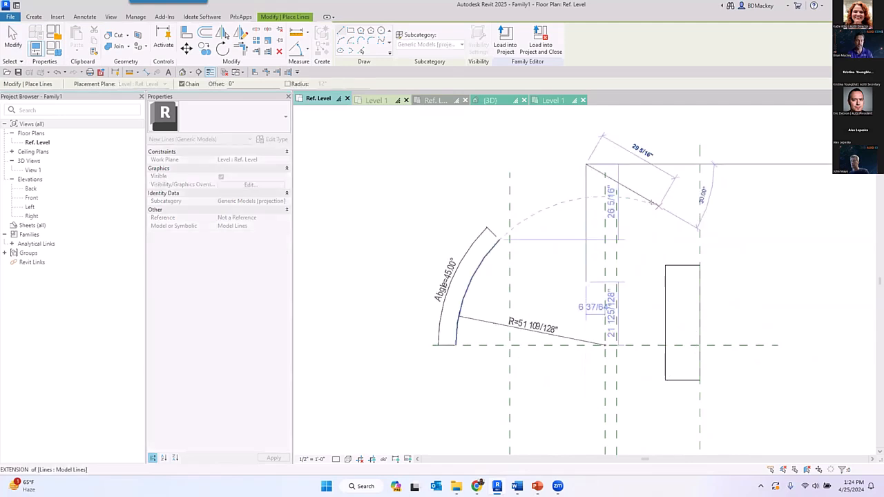
scroll(593, 292, up, 2)
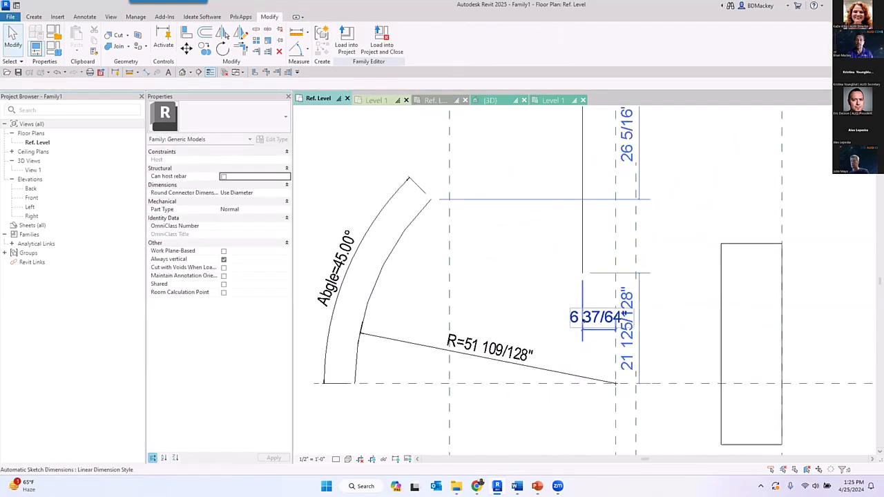
scroll(597, 269, down, 2)
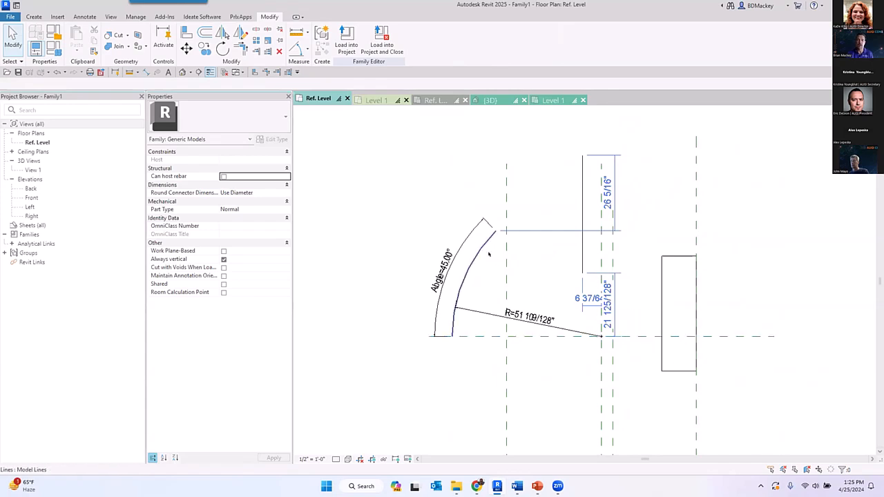
- Set the arc's Abgle dimension to 77°
click(442, 273)
click(440, 271)
text(77)
key(Return)
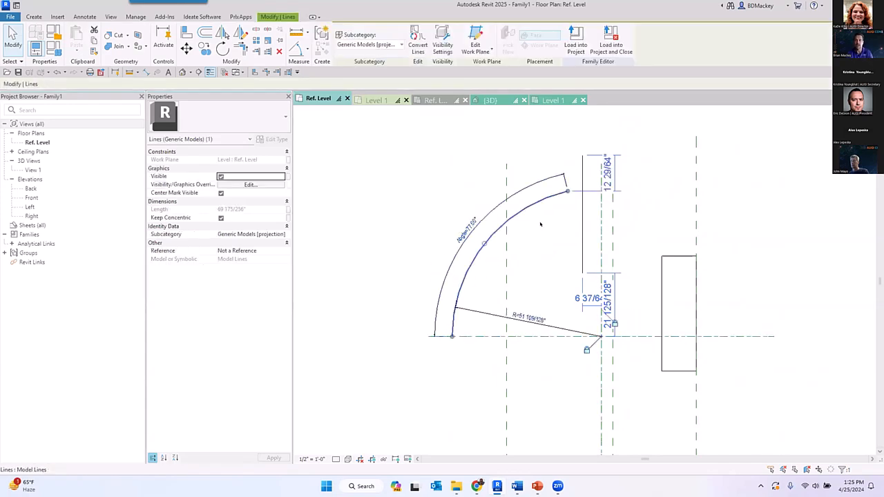
- Move the vertical model line upward so its ends sit 27" above and 14" below the arc's endpoint, 7" from the center plane
click(582, 160)
drag(577, 129, 579, 120)
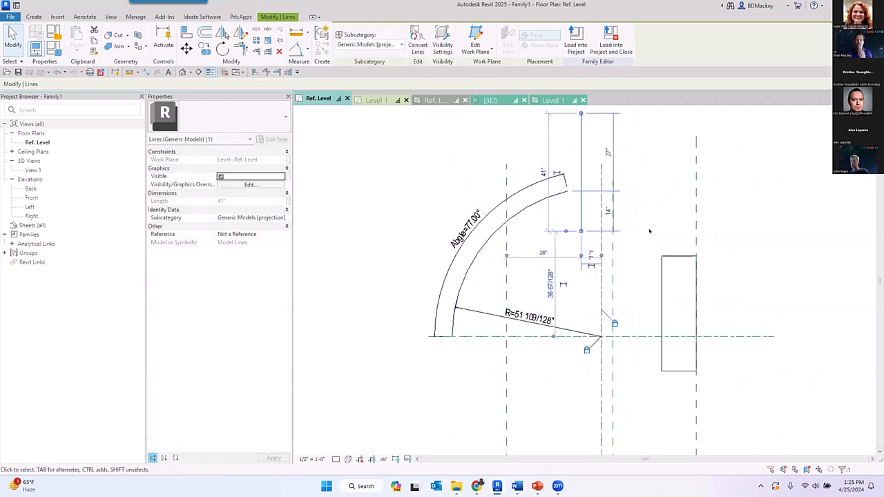
click(746, 210)
middle_drag(672, 233, 680, 275)
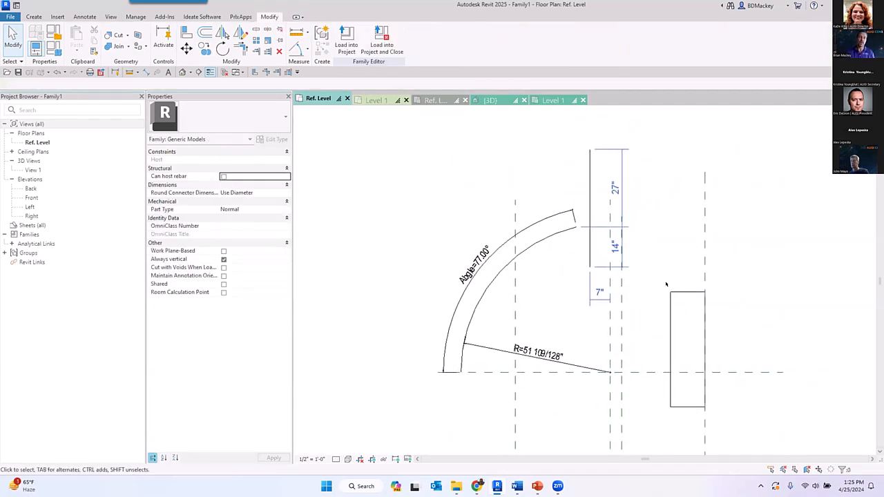
- Show the related elements of the 27" automatic sketch dimension and examine which model lines it references
scroll(628, 248, up, 1)
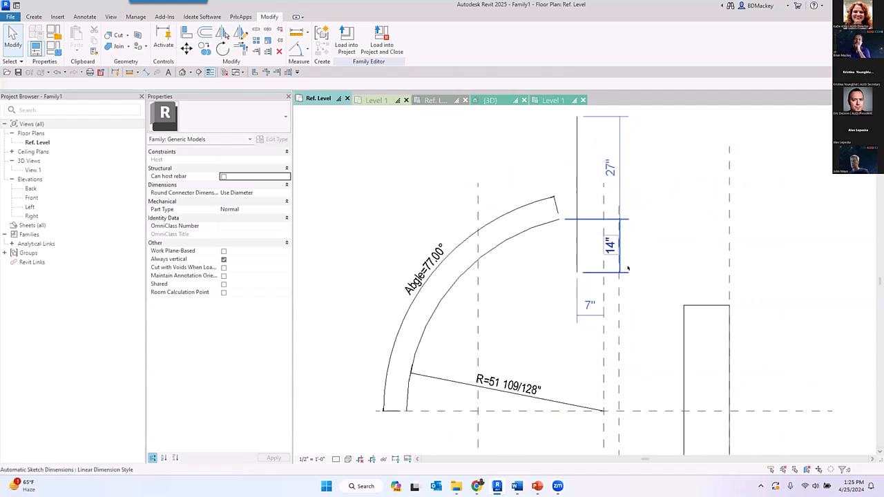
scroll(655, 290, up, 1)
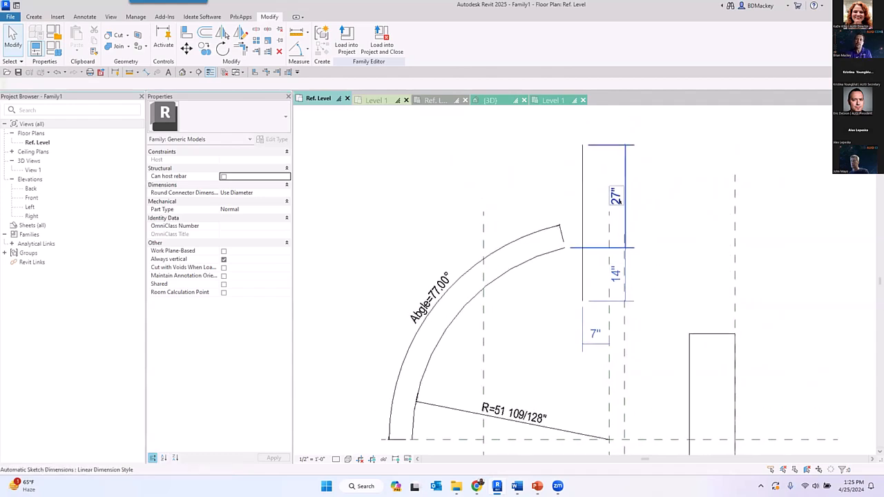
click(626, 200)
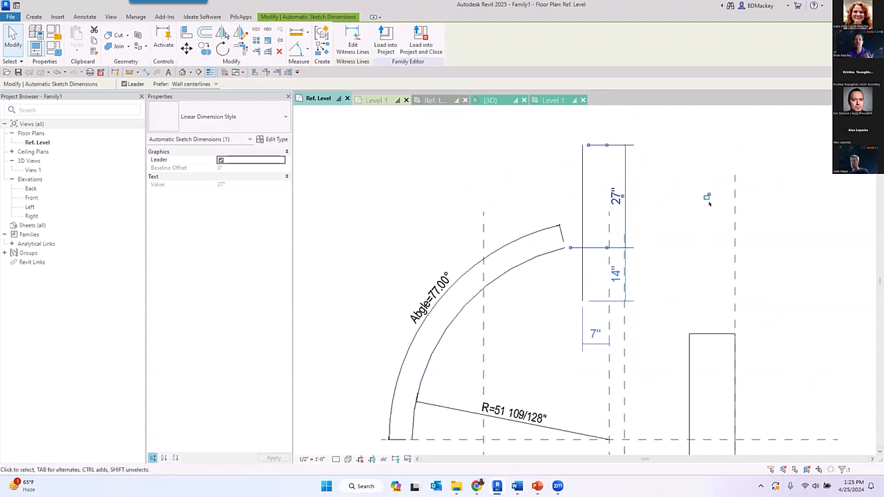
right_click(707, 198)
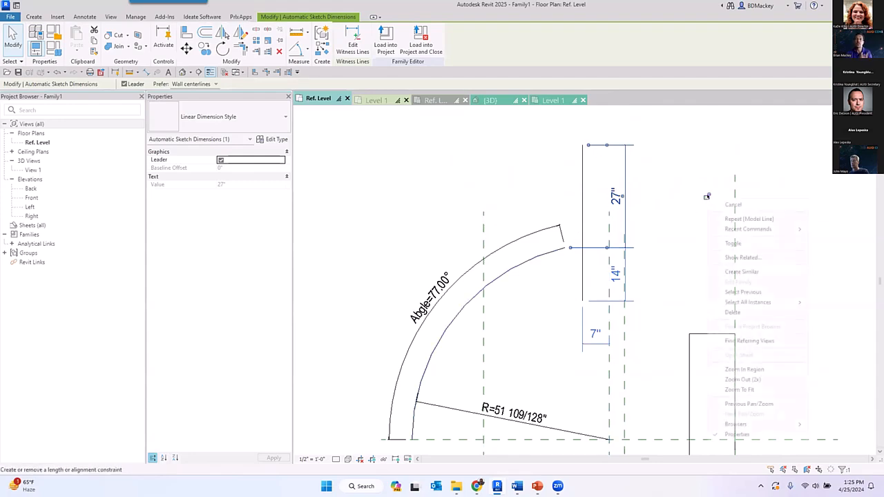
click(740, 257)
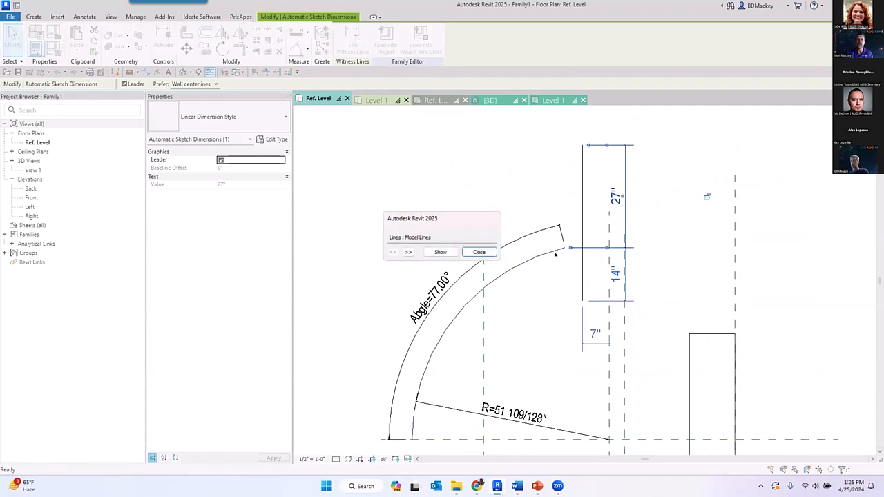
drag(446, 222, 392, 187)
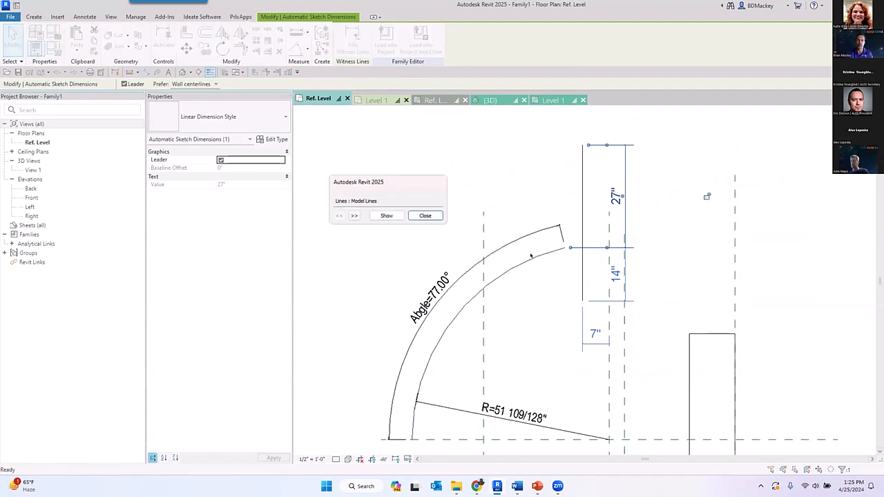
click(354, 216)
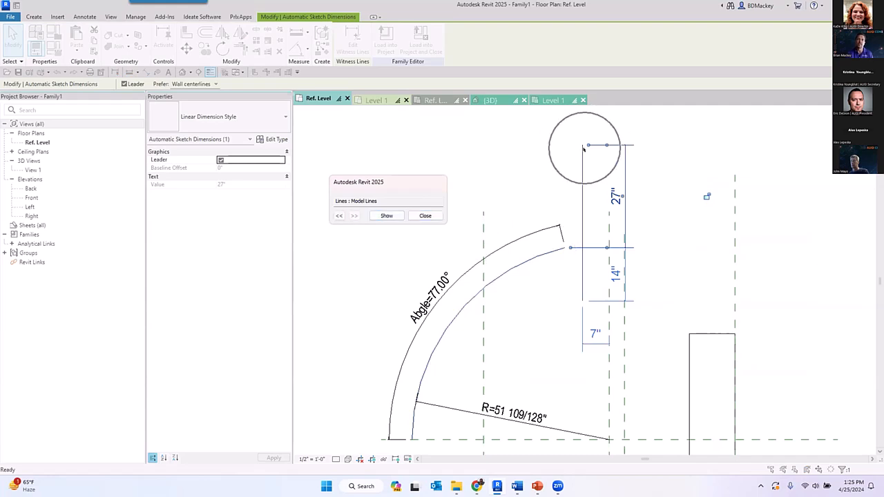
click(339, 216)
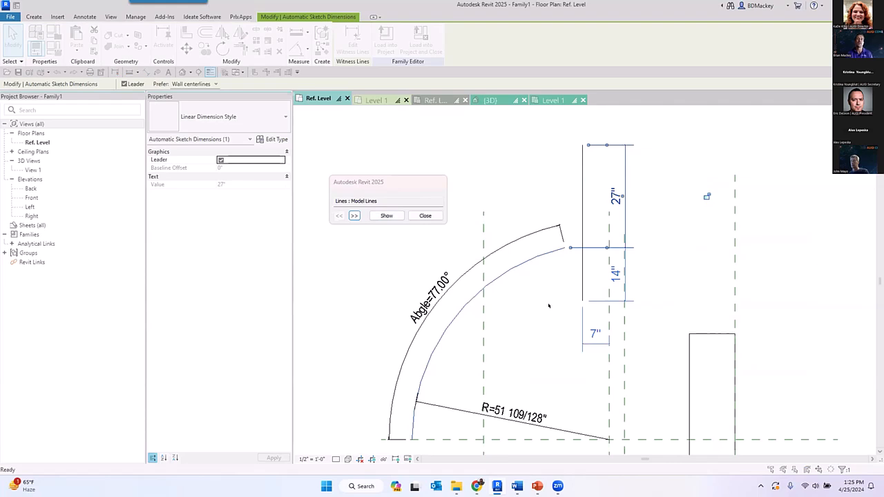
click(424, 217)
- Show the related elements of the 7" automatic sketch dimension and examine what it references
click(596, 339)
right_click(595, 429)
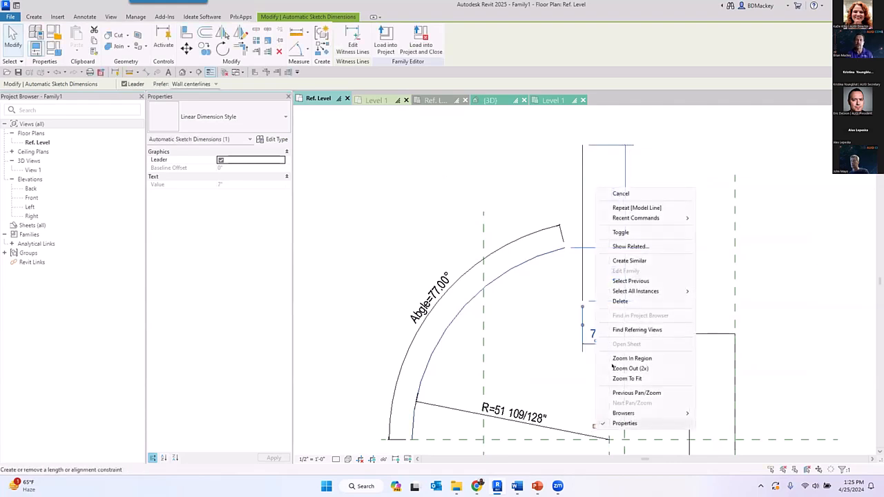
click(635, 245)
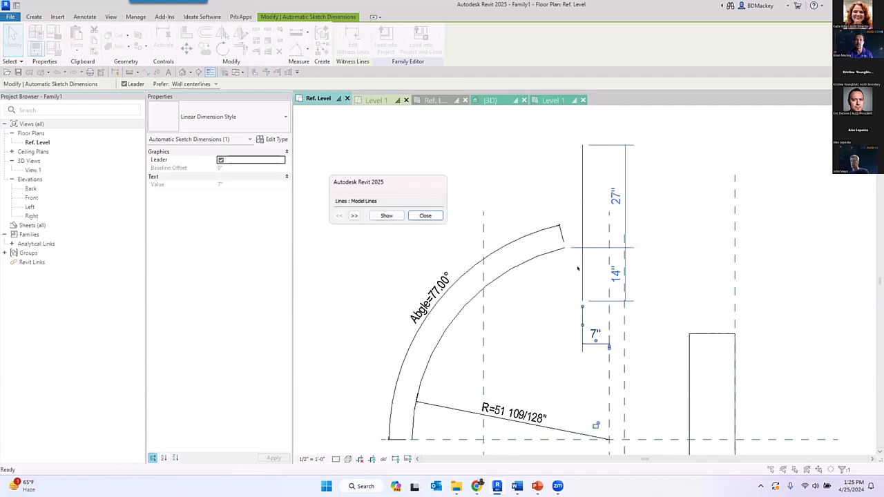
click(354, 215)
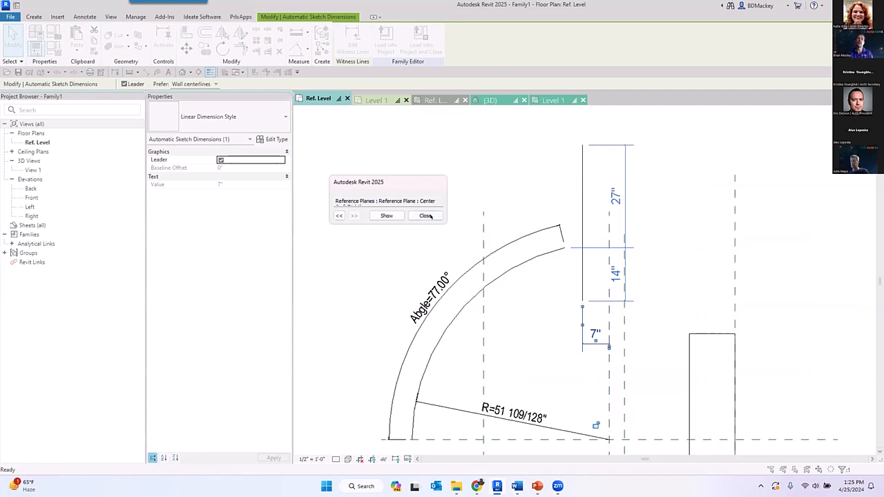
click(425, 215)
- Align the vertical model line's lower endpoint with the horizontal center reference plane and lock the alignment
middle_drag(633, 352, 621, 298)
key(a)
key(l)
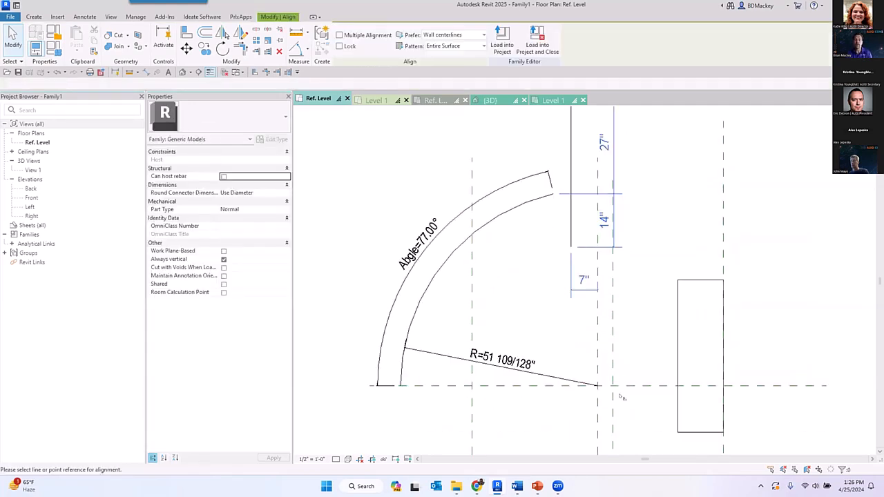
click(628, 386)
click(571, 247)
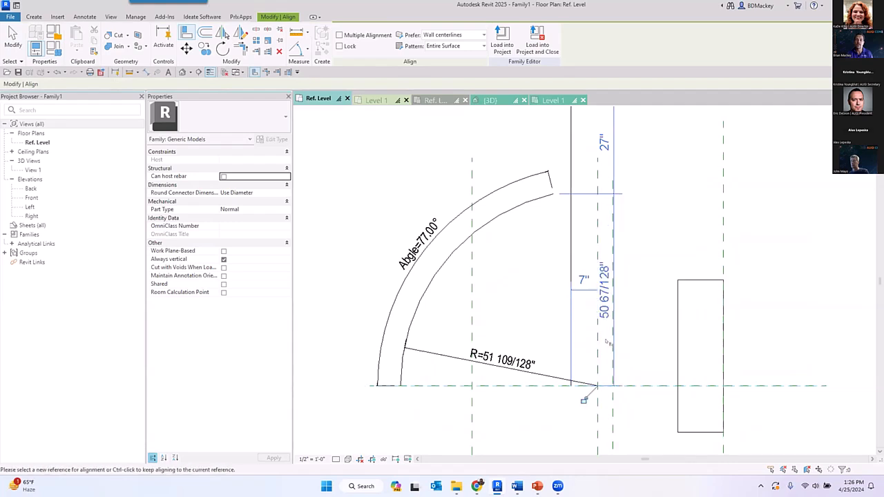
click(584, 400)
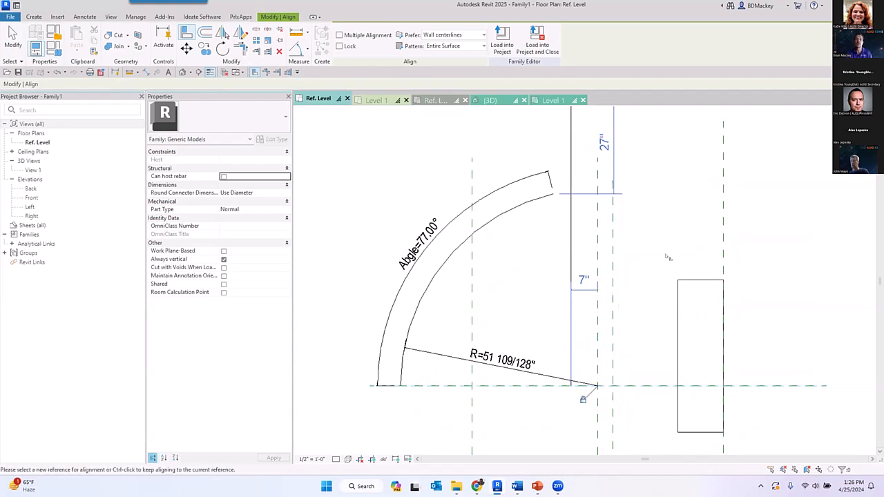
key(Escape)
key(Escape)
middle_drag(651, 274, 632, 378)
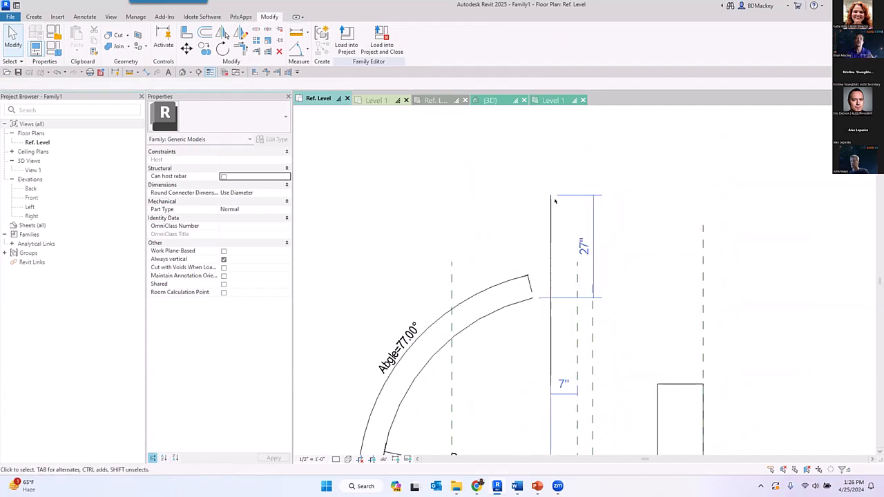
- Align the vertical model line with the vertical reference plane just right of the arc's center plane
middle_drag(604, 343, 567, 307)
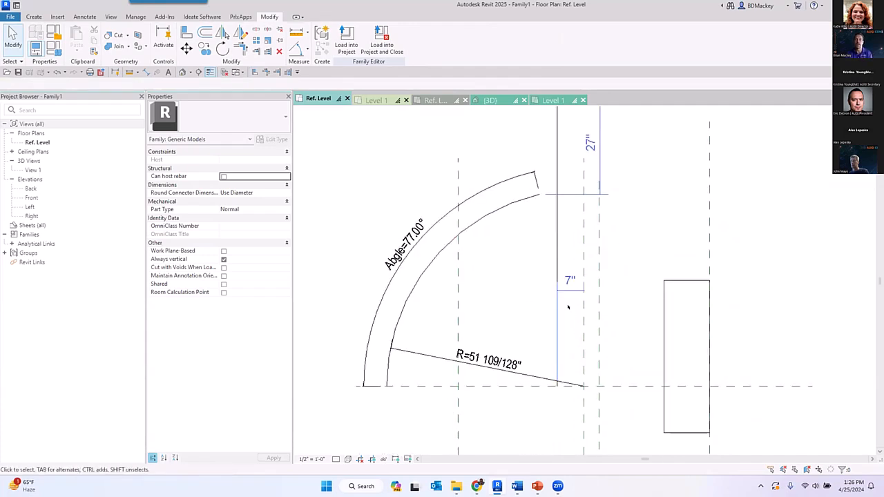
key(a)
key(l)
click(598, 314)
click(558, 260)
right_click(620, 194)
click(642, 199)
right_click(646, 200)
click(666, 205)
scroll(621, 239, down, 2)
middle_drag(600, 274, 502, 379)
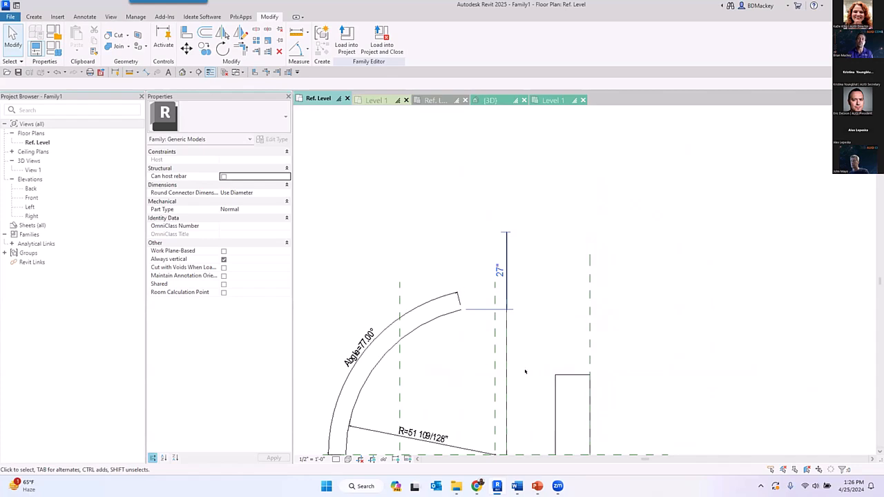
middle_drag(524, 372, 575, 233)
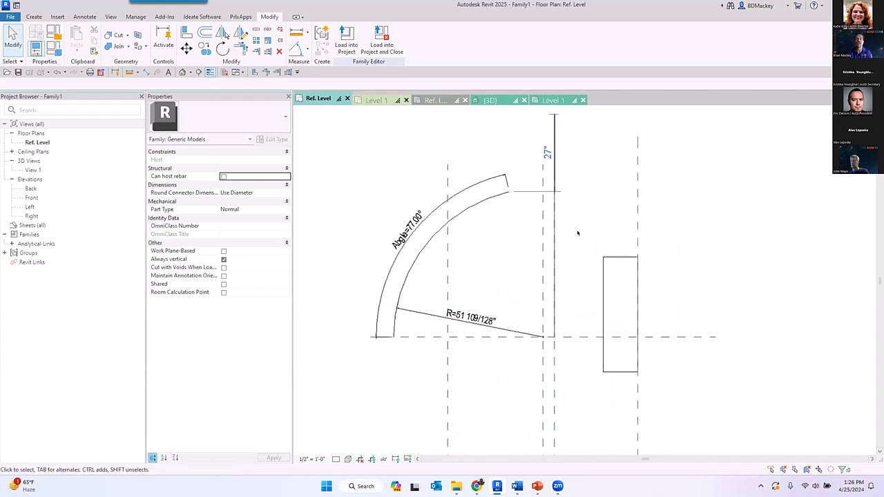
click(619, 259)
click(401, 44)
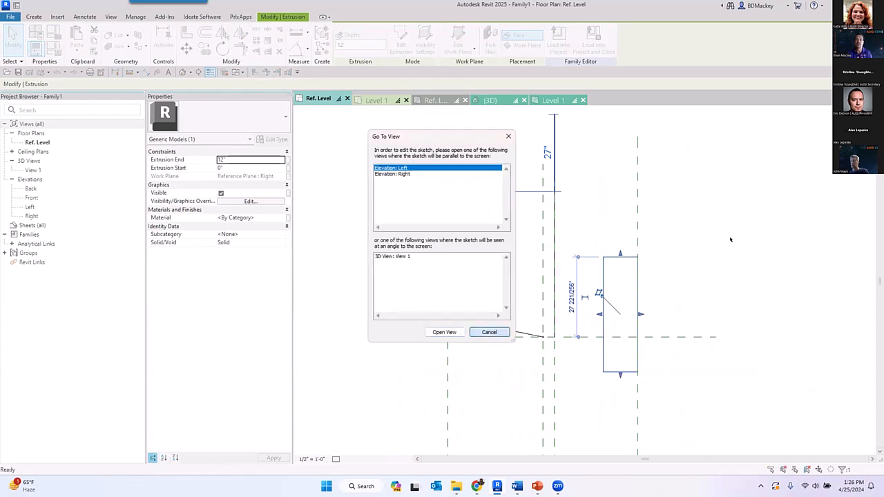
click(491, 332)
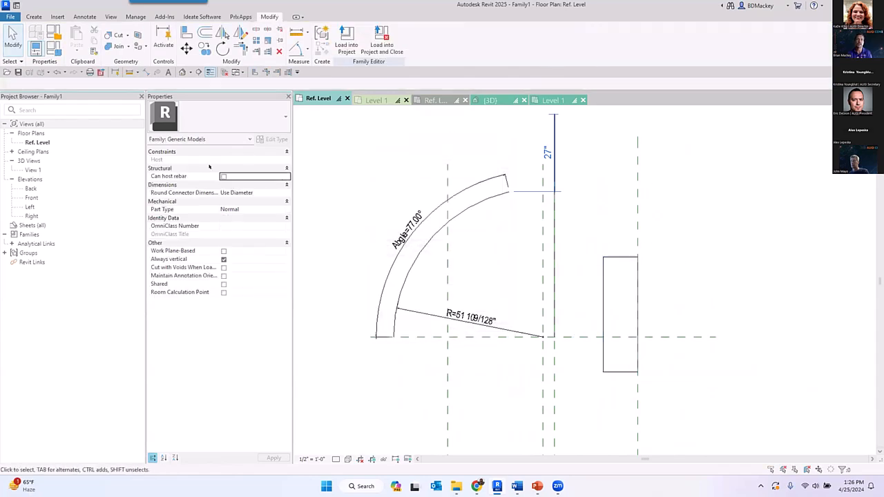
- Open the Right elevation and start editing the rectangular extrusion's sketch there
double_click(31, 216)
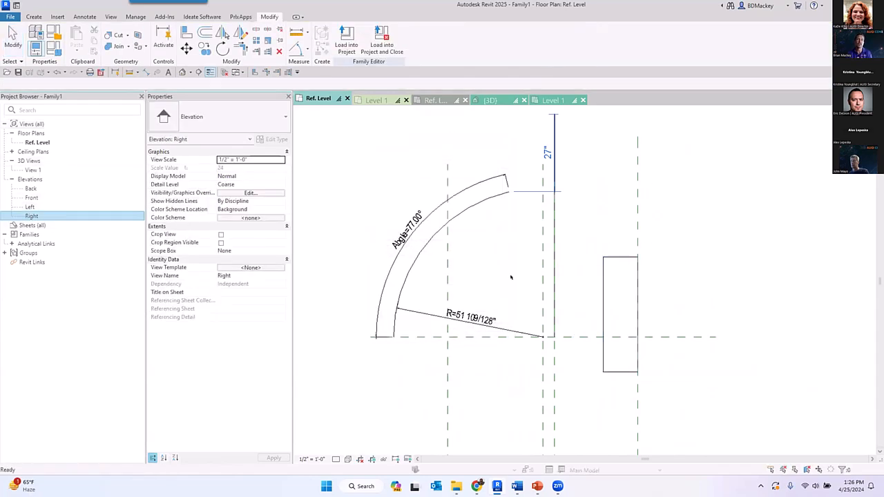
click(577, 275)
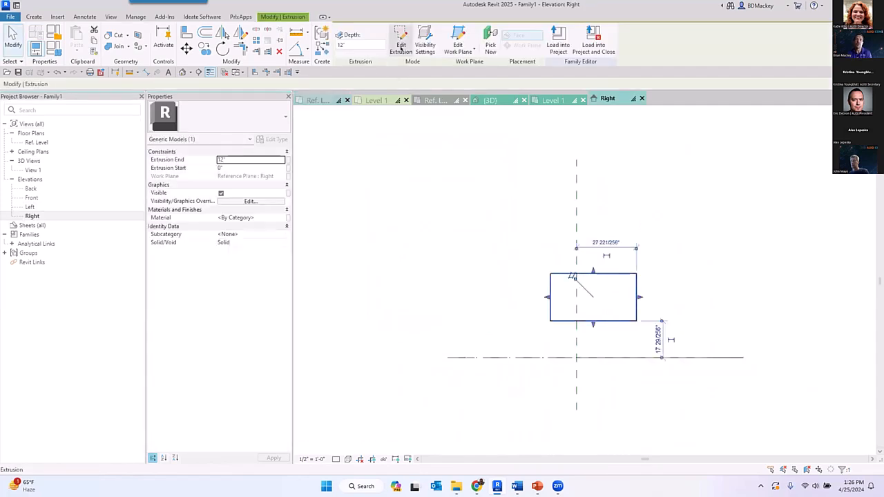
click(401, 46)
- Turn on the visibility of automatic sketch dimensions for the Right elevation while in the extrusion's sketch
key(v)
key(v)
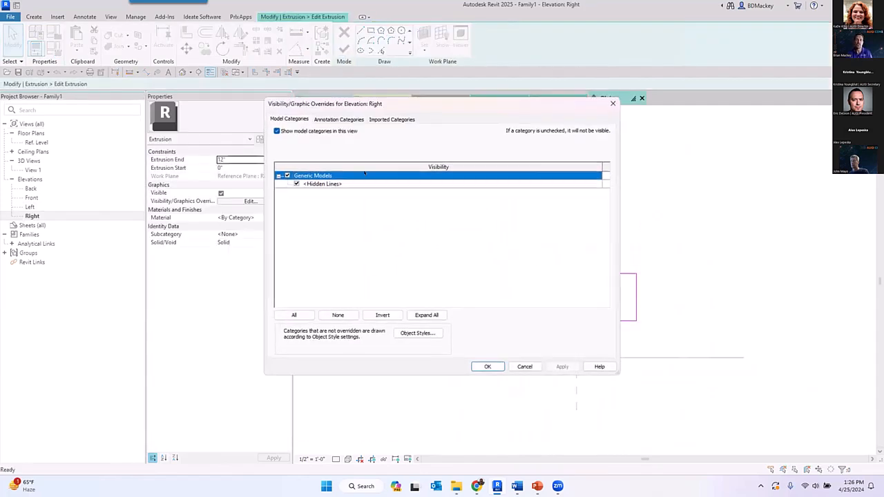
click(341, 120)
click(297, 184)
click(501, 368)
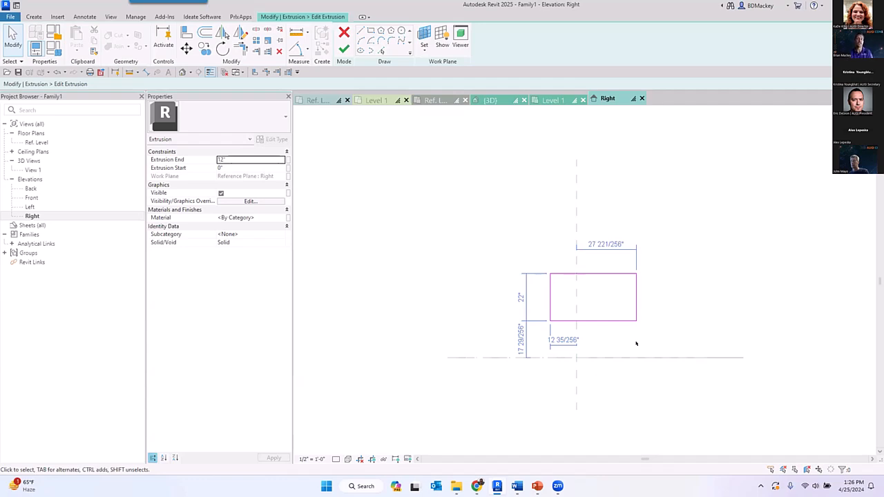
scroll(580, 343, up, 3)
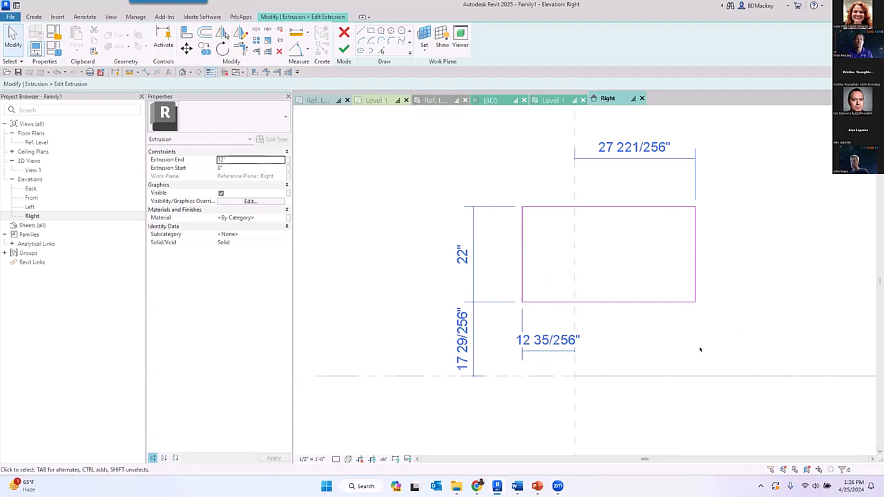
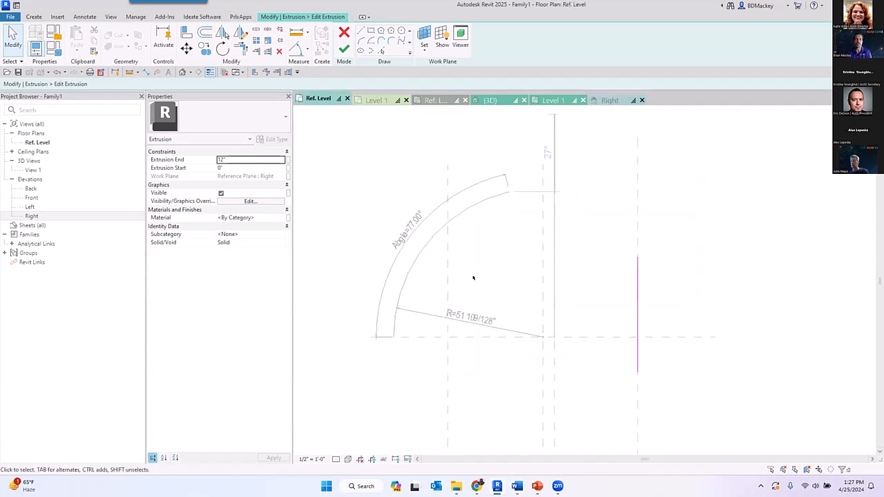
- Discard the extrusion's sketch edits and leave sketch mode
click(344, 31)
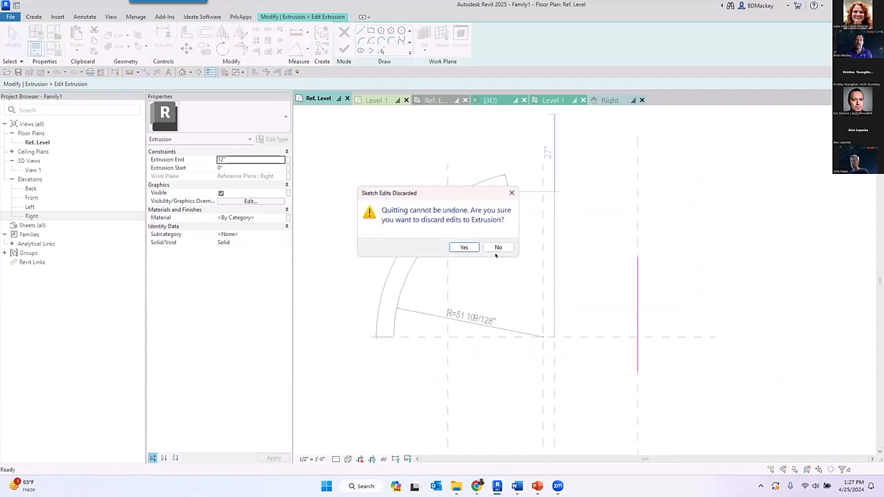
click(463, 247)
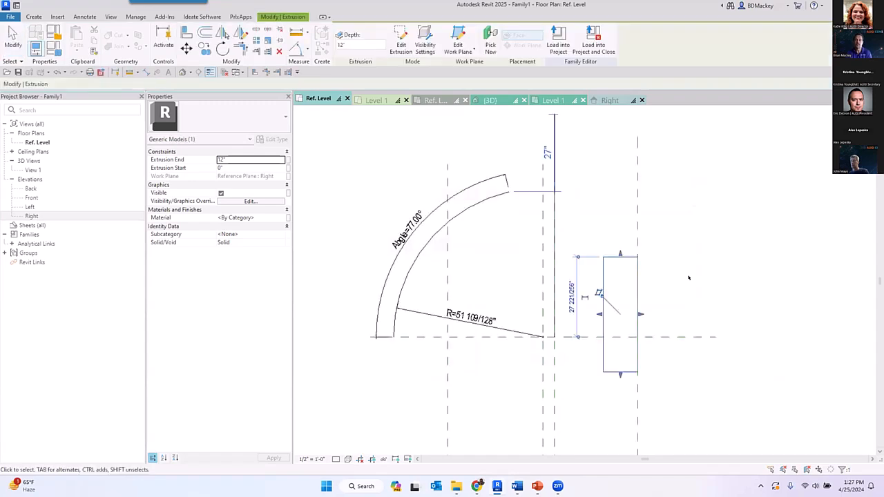
- Close the Dr_Single.rfa family without saving and bring up the Family Stability project's 3D view
click(384, 103)
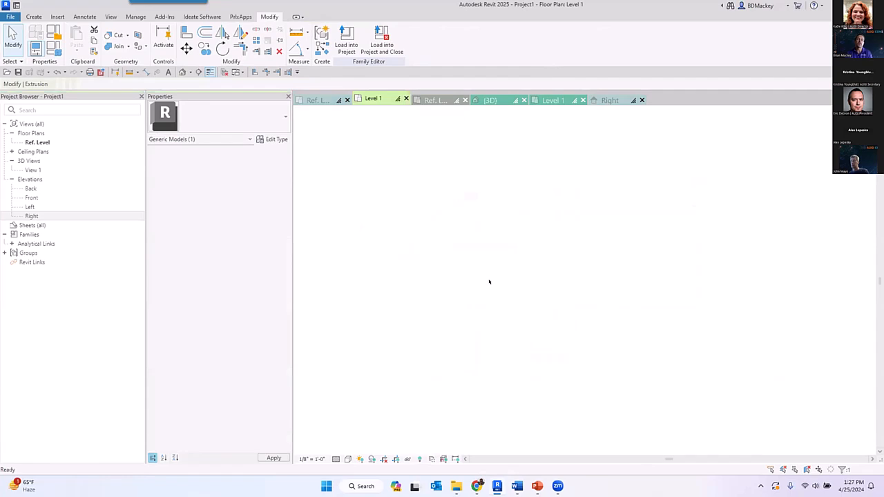
click(436, 100)
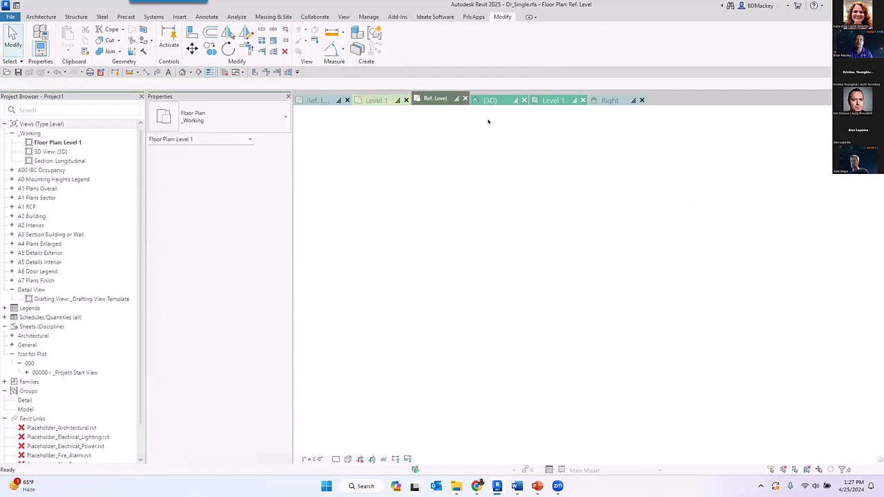
click(493, 100)
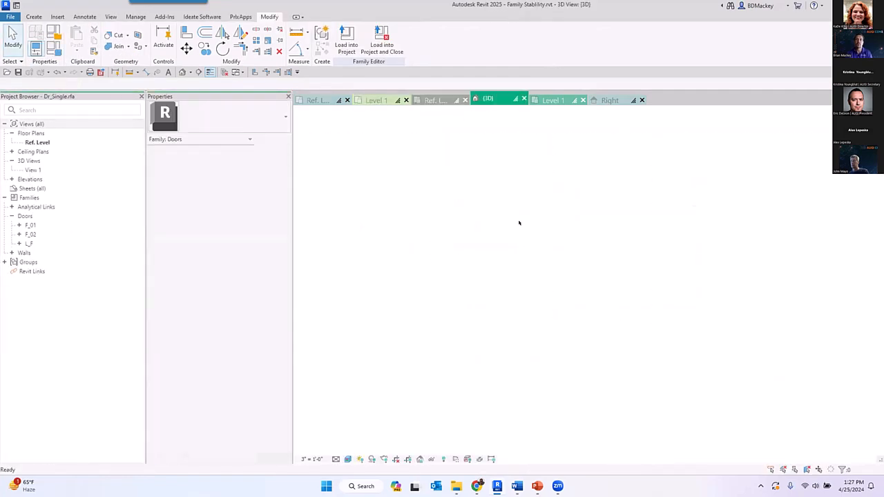
click(465, 101)
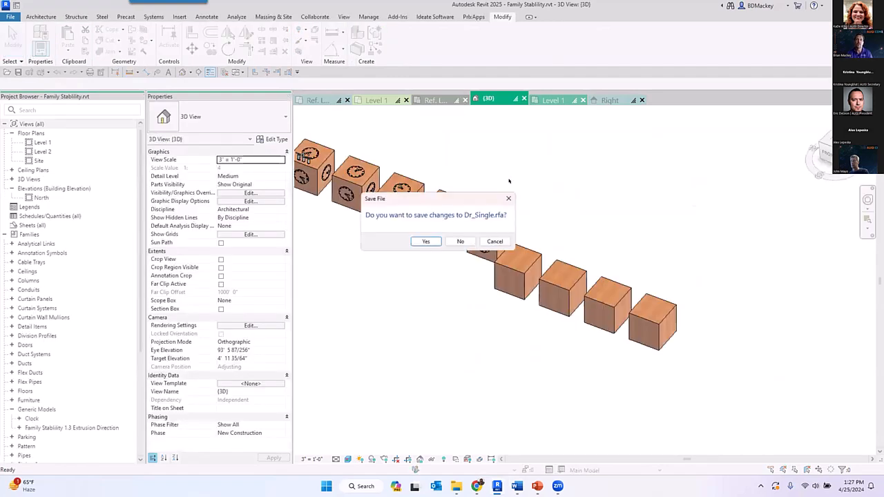
click(462, 242)
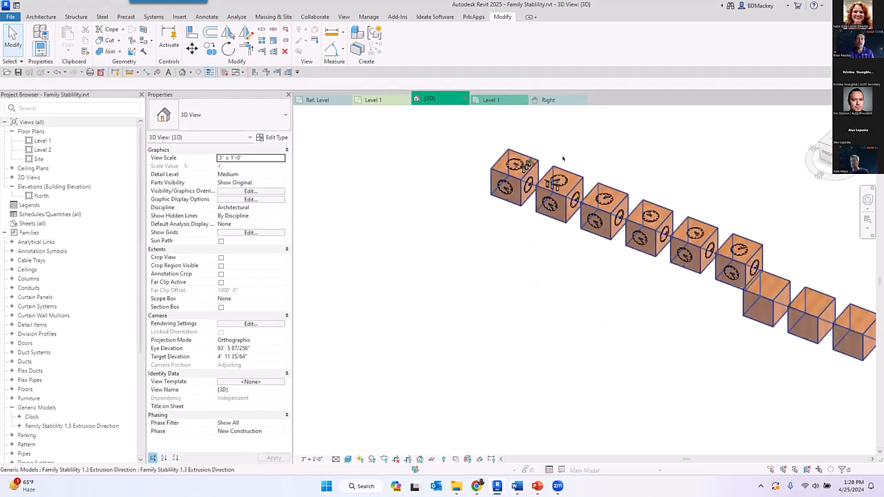
- Open the Family Stability 1.3 Extrusion Direction family for editing from the row of cubes in the 3D view
scroll(532, 250, up, 4)
middle_drag(531, 247, 490, 276)
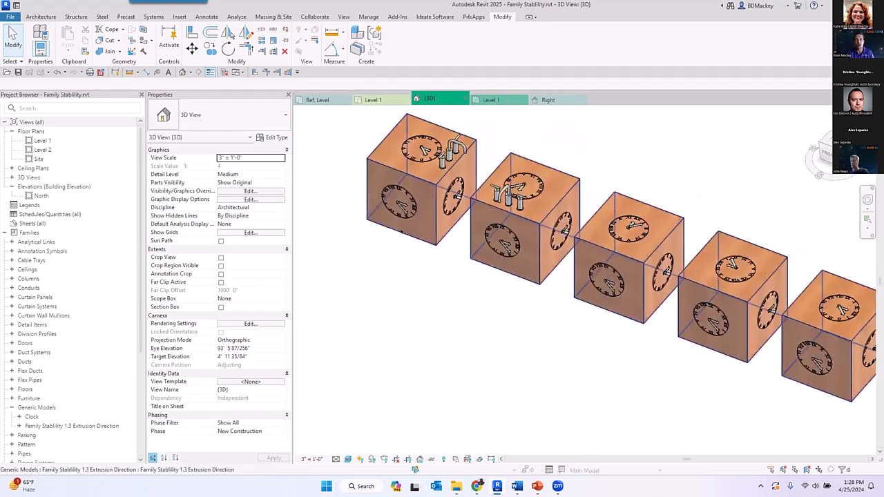
middle_drag(600, 326, 487, 329)
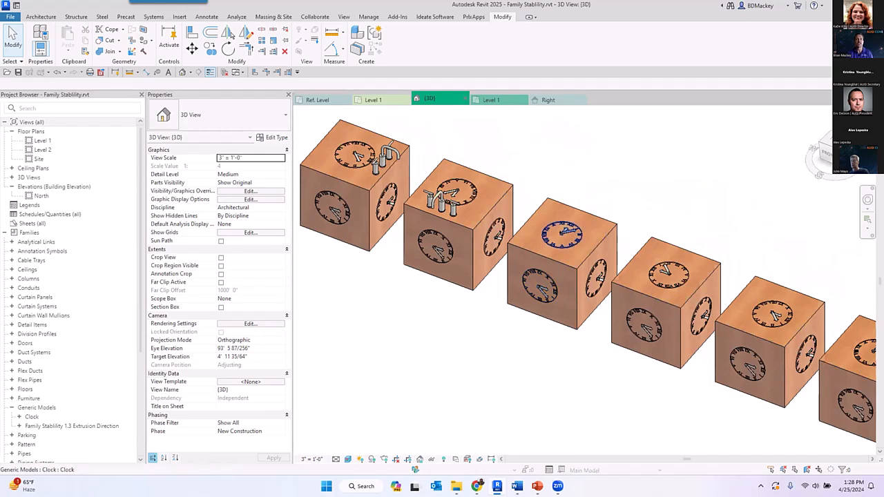
middle_drag(653, 332, 591, 314)
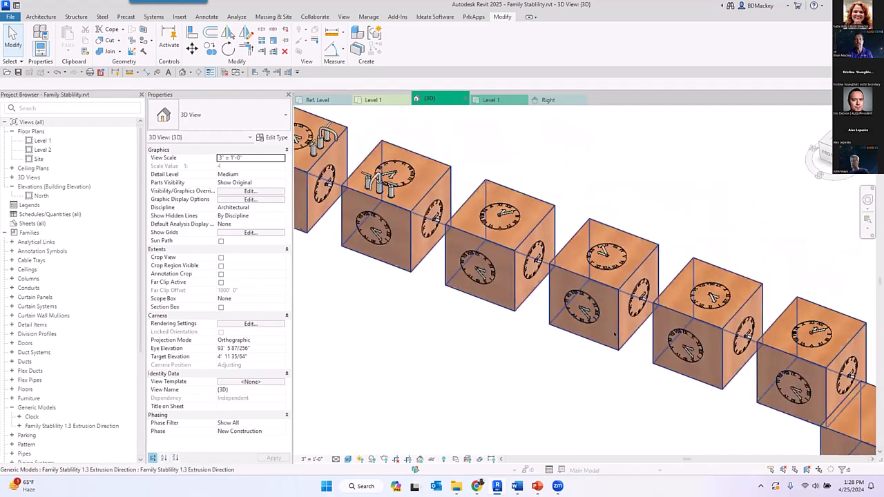
scroll(555, 337, down, 2)
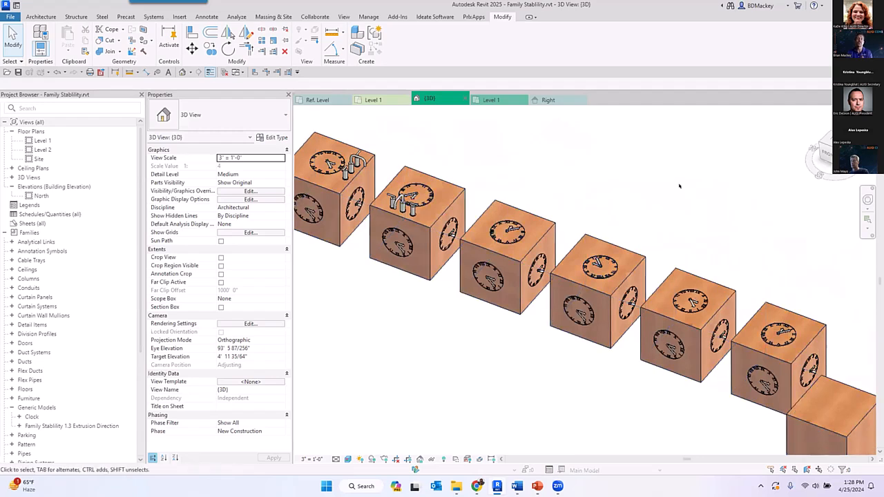
click(507, 232)
click(576, 208)
click(526, 212)
click(402, 47)
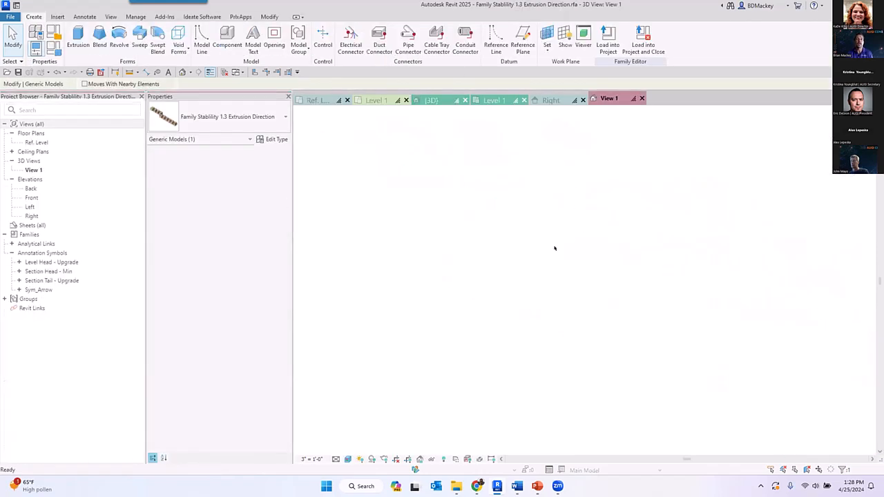
- Open the Ref. Level floor plan and examine the sketch direction arrows and notes for each extrusion drawn in plan
double_click(37, 143)
click(428, 306)
scroll(442, 314, up, 5)
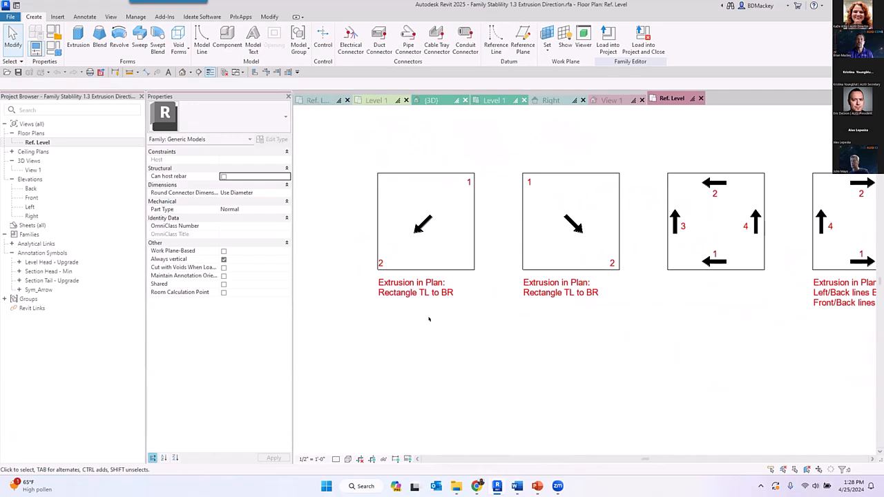
scroll(428, 318, up, 1)
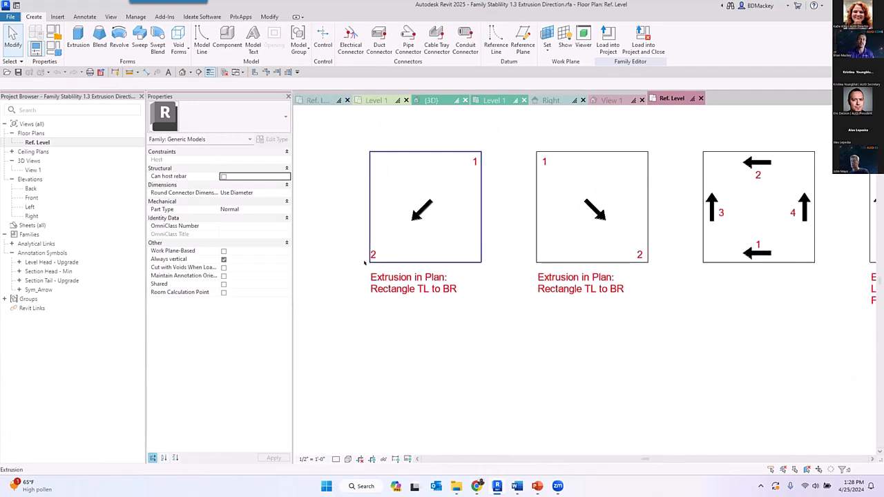
middle_drag(577, 309, 502, 314)
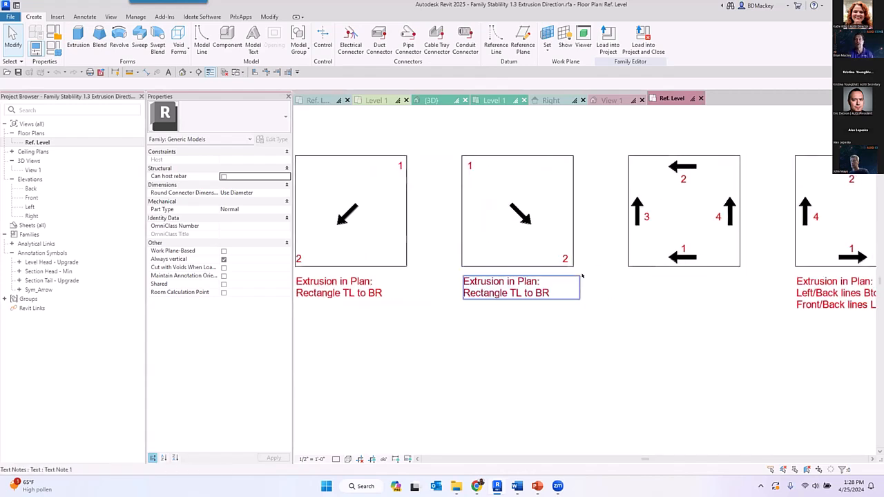
middle_drag(615, 269, 530, 270)
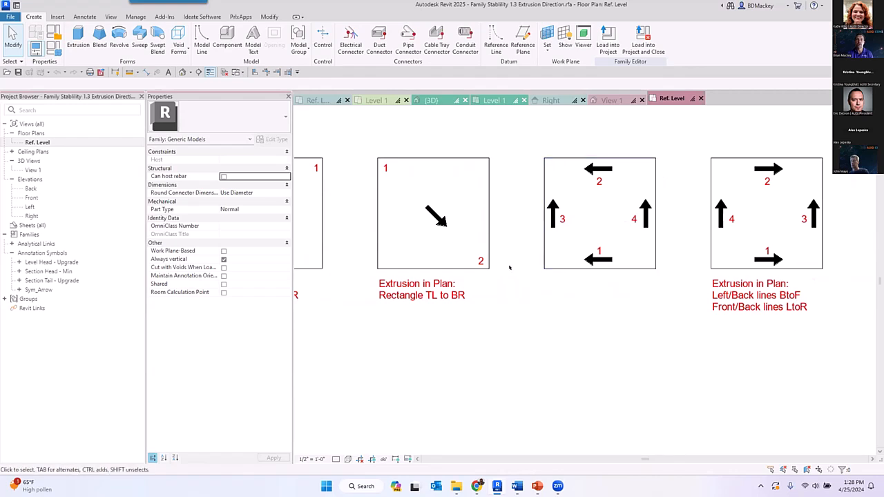
scroll(665, 238, down, 2)
middle_drag(704, 314, 488, 313)
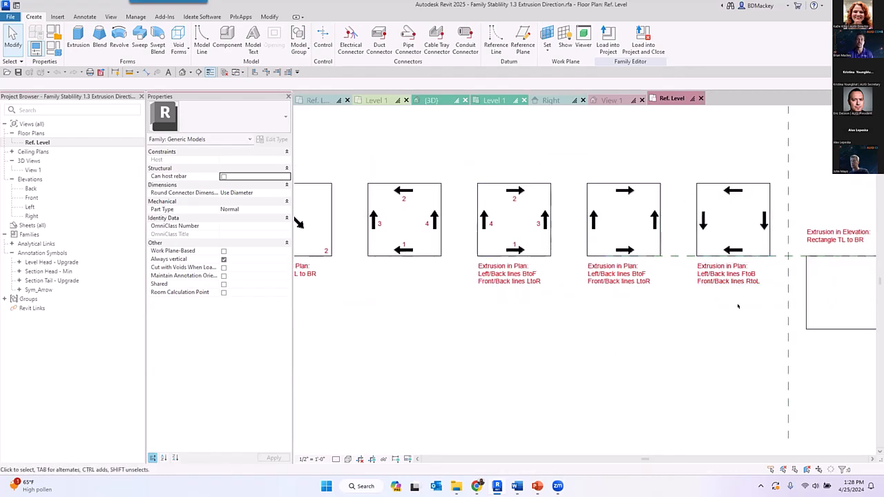
scroll(737, 306, down, 1)
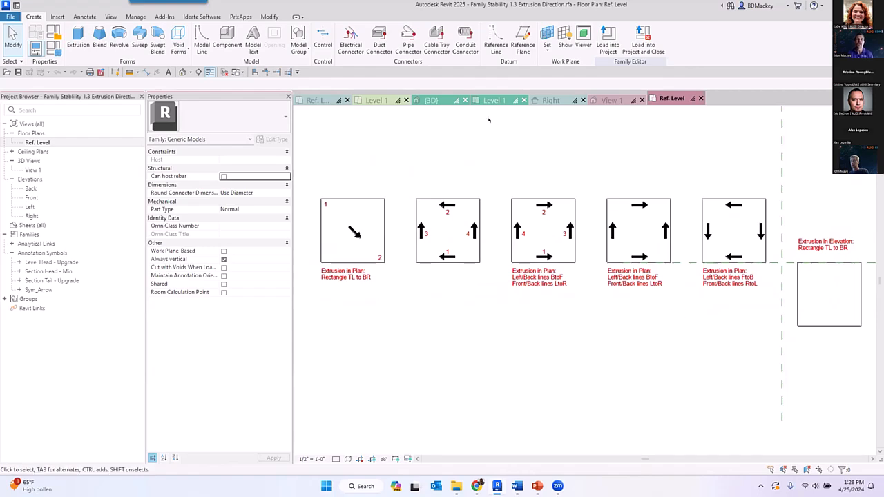
- Return to the Family Stability project's 3D view and compare how the clocks and faucets are oriented on each cube
click(435, 102)
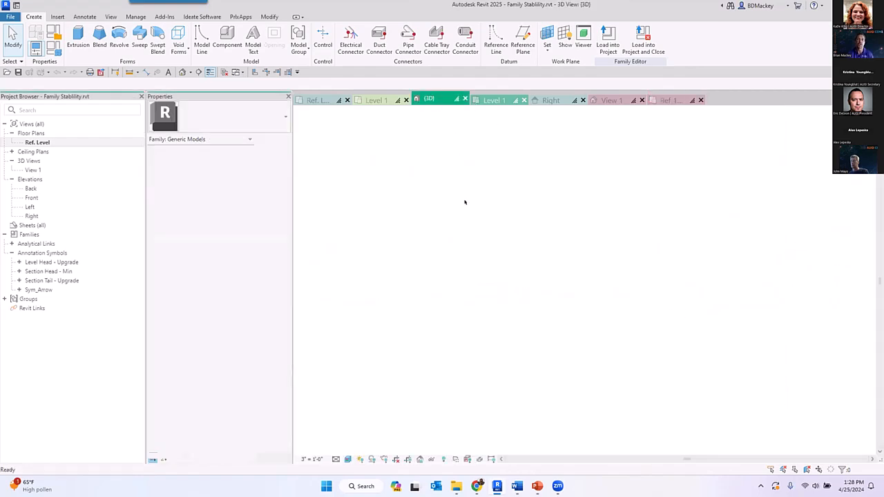
middle_drag(302, 137, 364, 165)
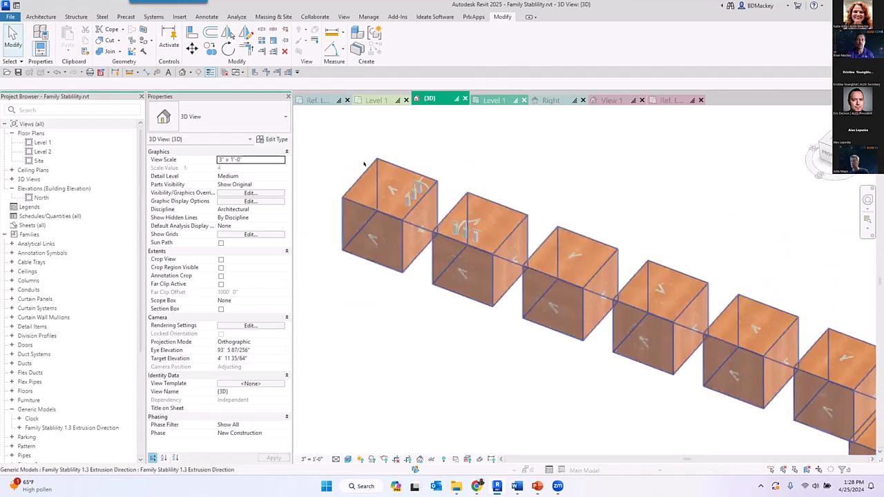
scroll(391, 210, up, 2)
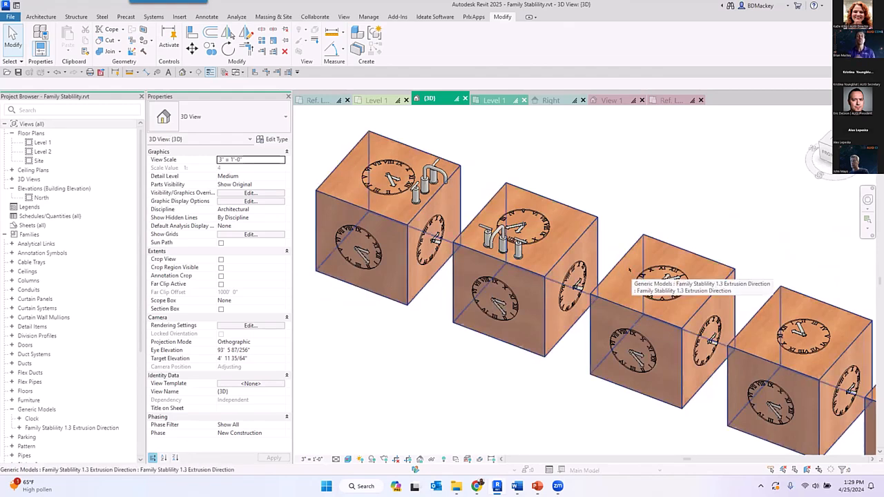
middle_drag(627, 280, 470, 226)
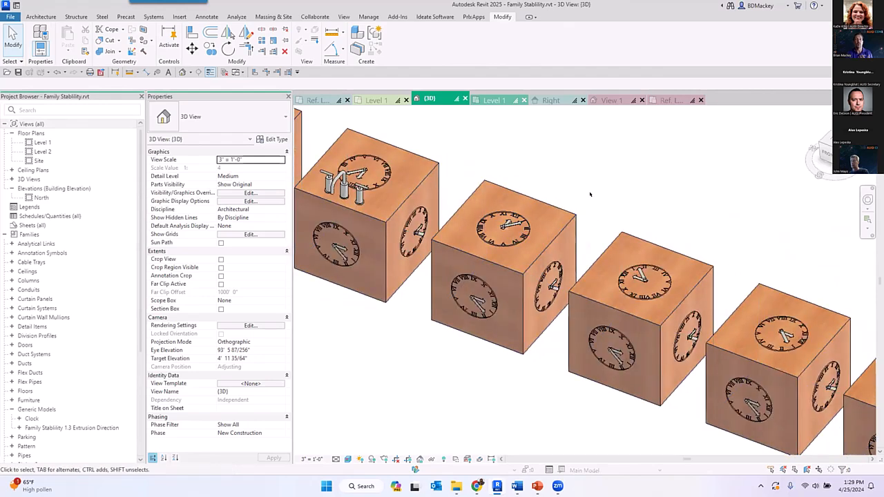
scroll(589, 187, down, 2)
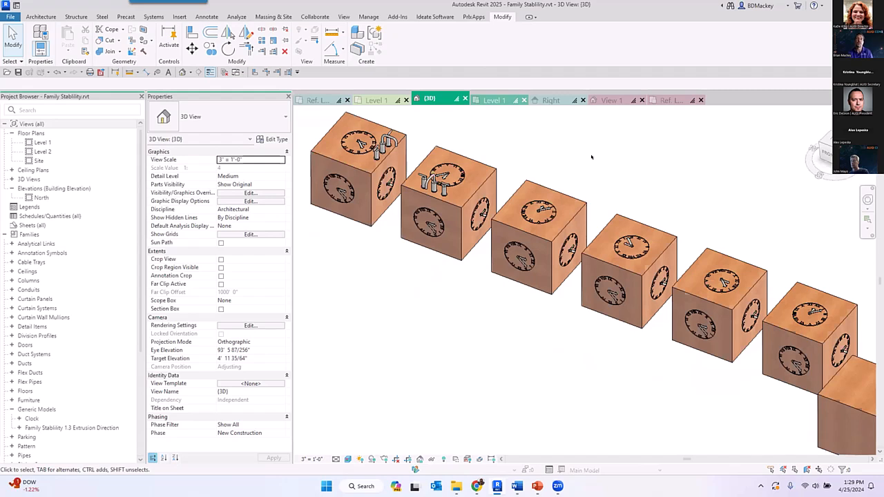
- Return to Family1's Ref. Level plan and inspect the rectangular extrusion's Extrusion End constraint
click(323, 101)
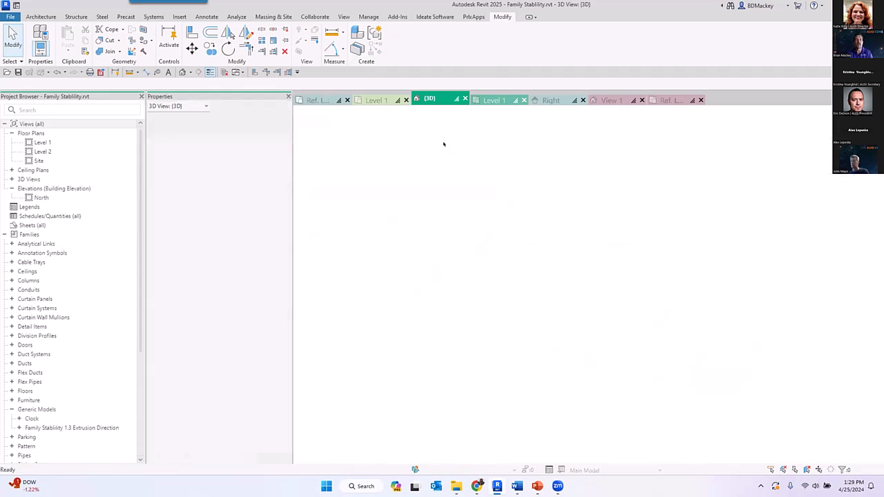
click(638, 321)
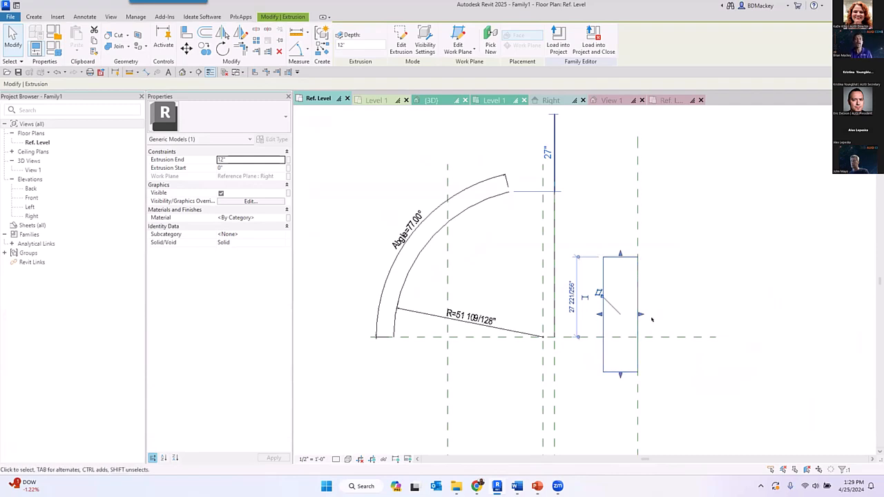
click(671, 305)
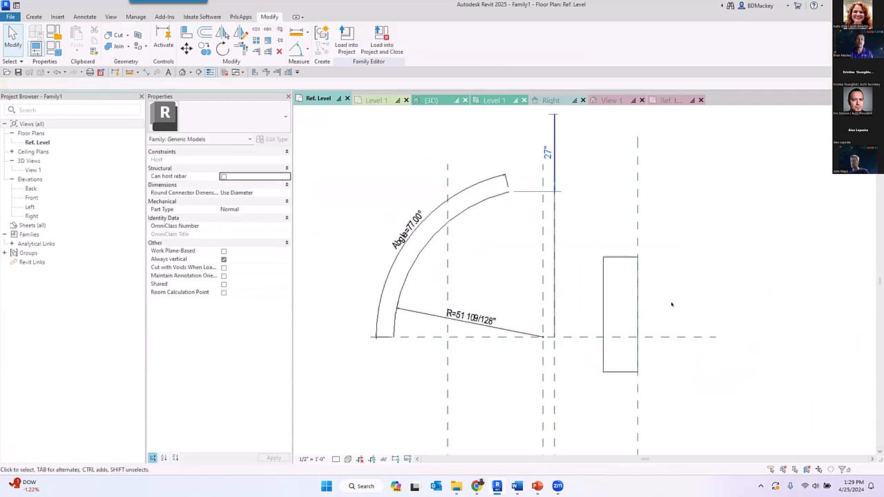
click(614, 257)
key(Tab)
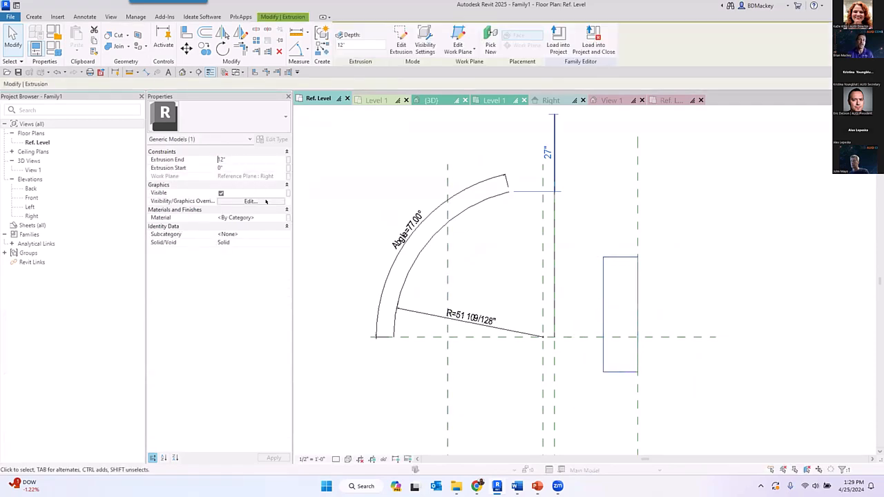
click(219, 159)
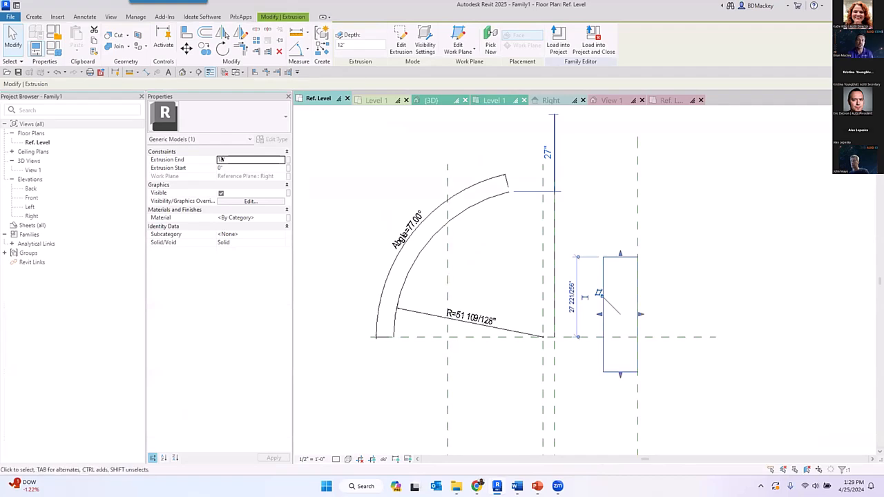
click(723, 261)
- Name the vertical reference plane just right of the arc's center plane "test"
scroll(598, 338, down, 1)
middle_drag(598, 333, 600, 276)
click(567, 346)
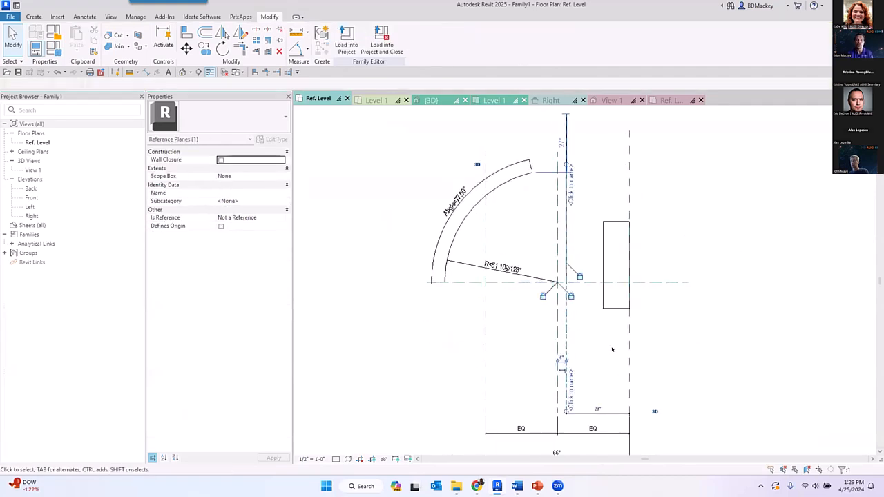
click(572, 384)
text(test)
key(Return)
- Change the rectangular extrusion's work plane to Reference Plane : test
click(604, 310)
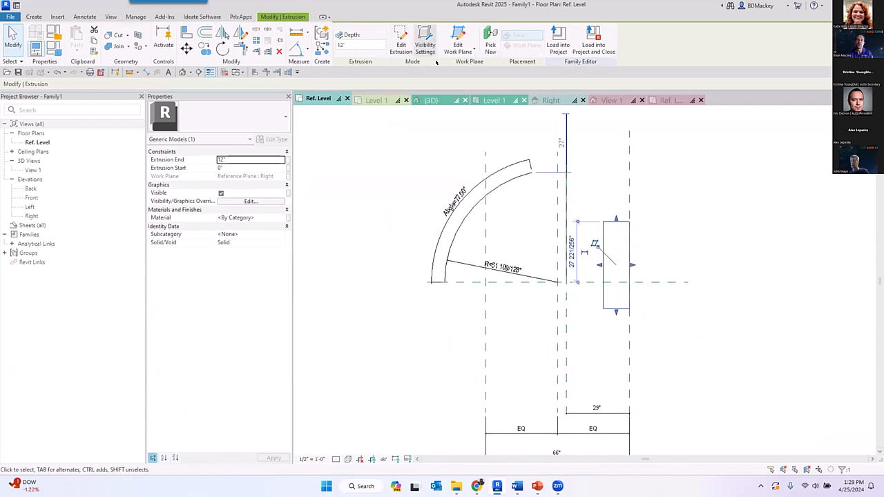
click(457, 46)
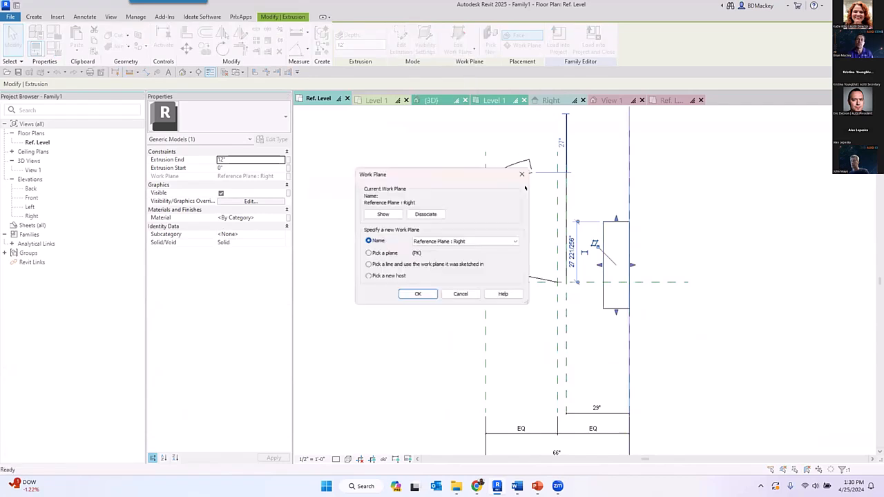
click(504, 241)
click(474, 262)
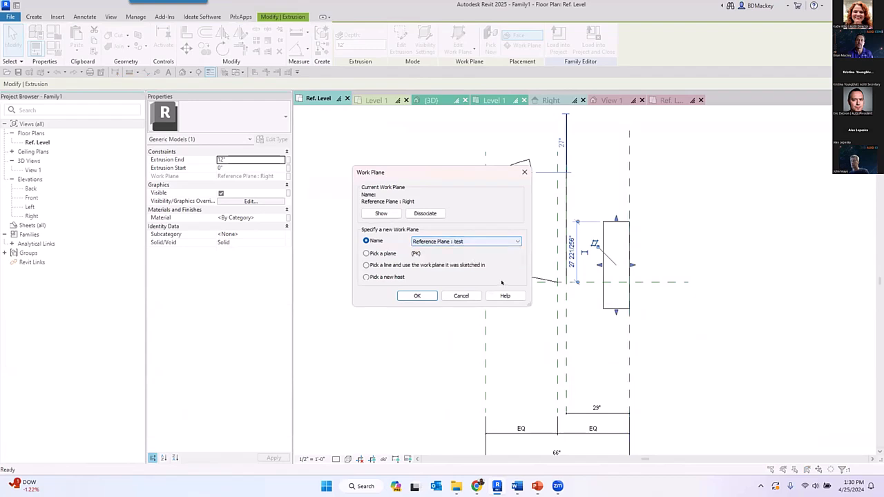
click(415, 296)
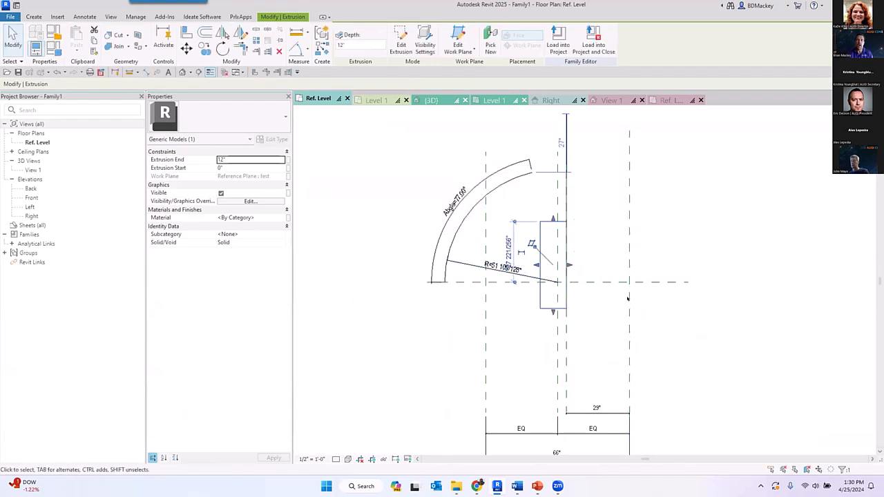
key(Escape)
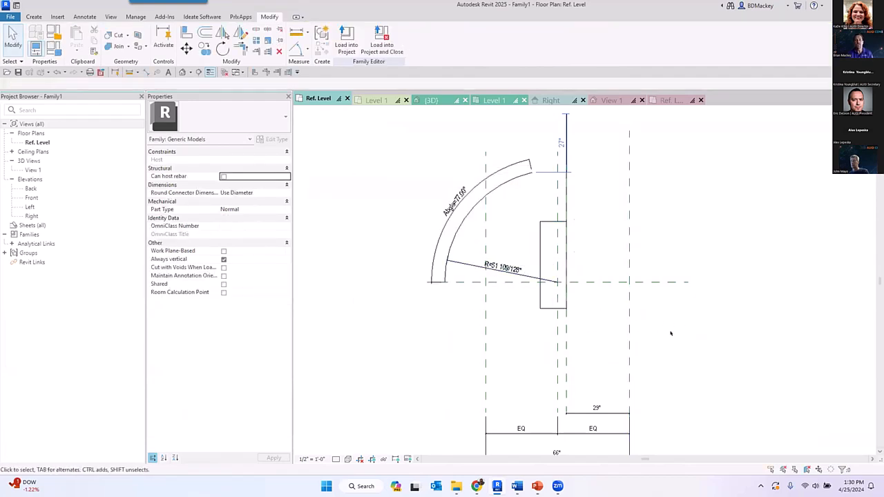
- Align the extrusion's end face opposite its work plane with the Right reference plane
key(a)
key(l)
click(564, 254)
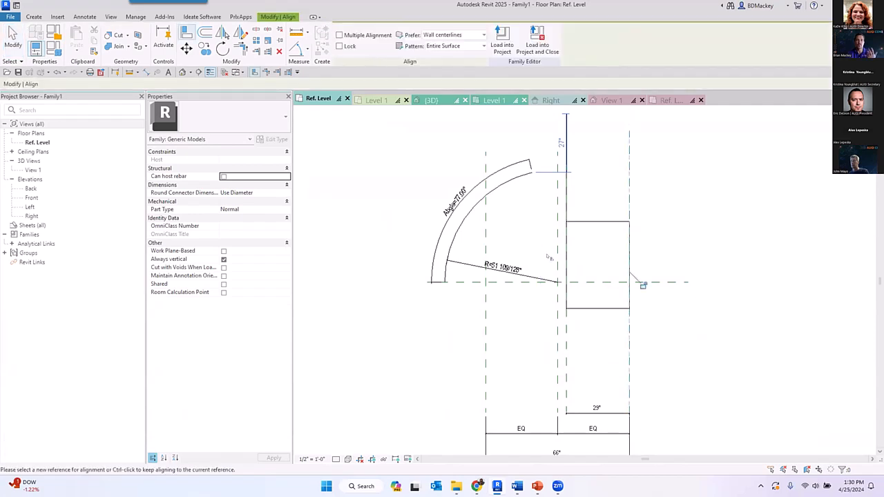
- End the alignment and inspect the rectangular extrusion's Extrusion End value and its work plane
right_click(673, 202)
click(674, 204)
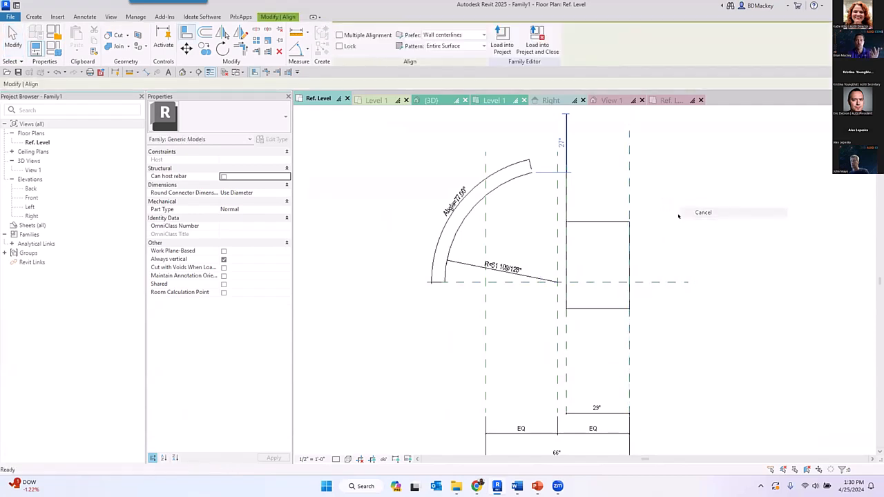
click(629, 262)
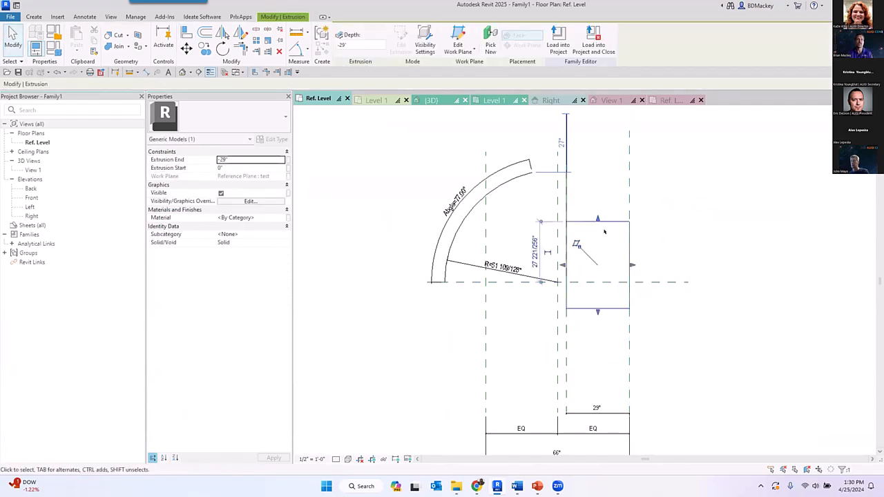
click(217, 160)
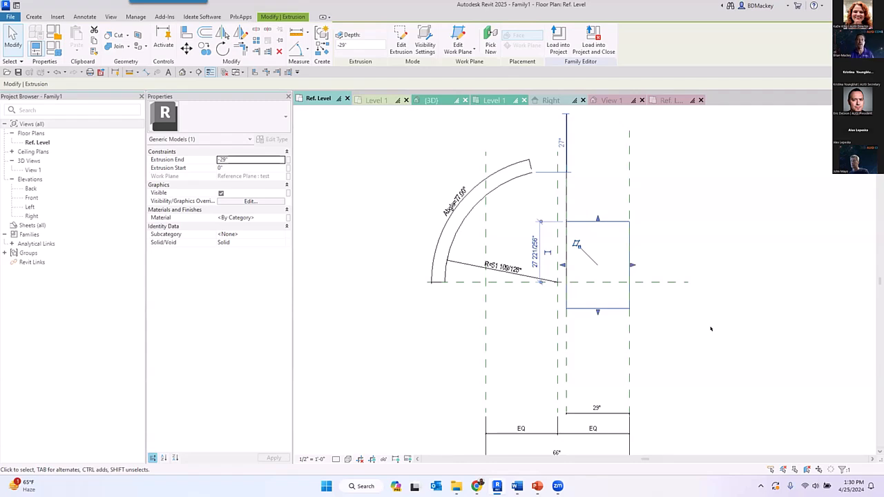
click(712, 328)
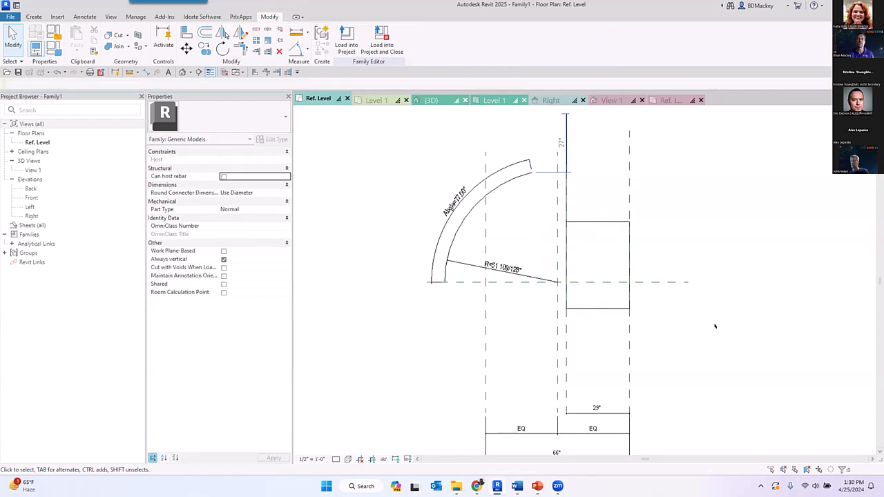
click(589, 309)
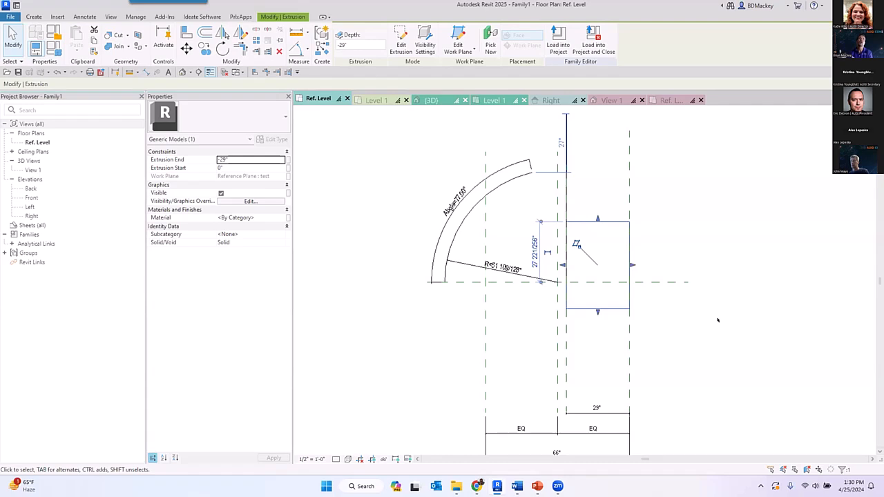
click(724, 247)
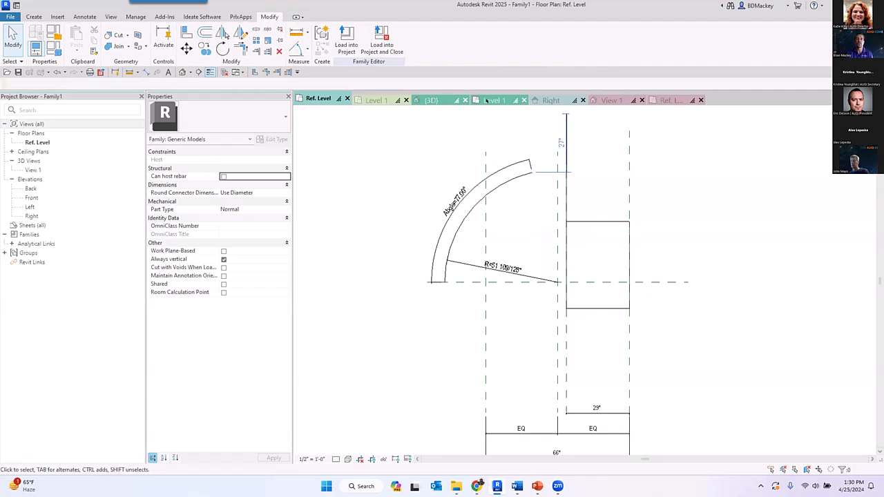
- Examine how the clocks and faucets are oriented on the wooden cubes in Family Stability.rvt's 3D view
click(442, 100)
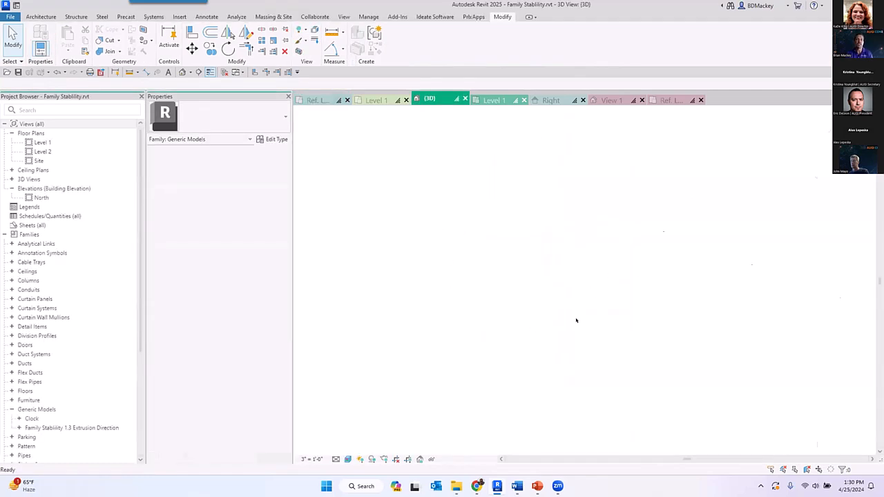
scroll(567, 223, up, 3)
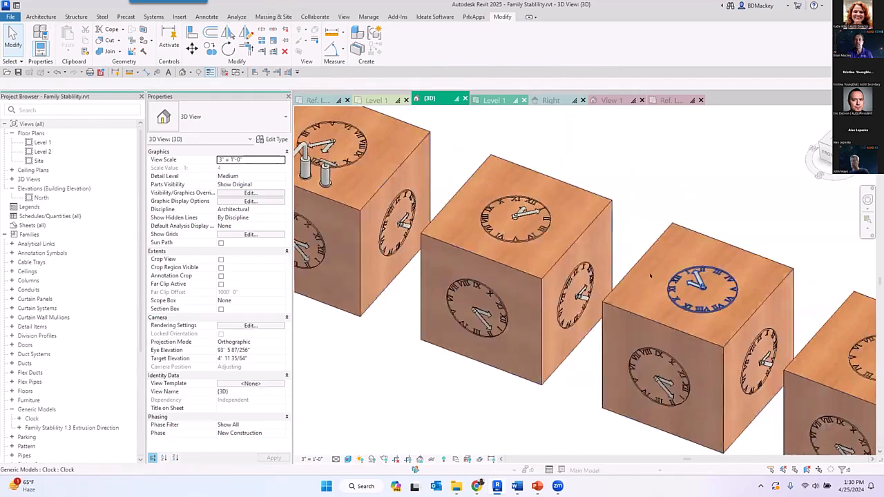
scroll(481, 231, up, 2)
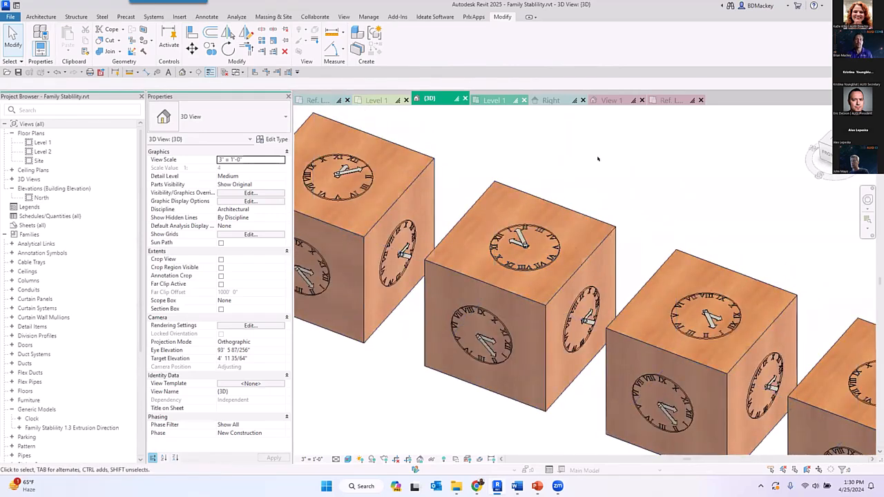
scroll(577, 186, down, 1)
middle_drag(576, 186, 707, 184)
middle_drag(471, 258, 613, 353)
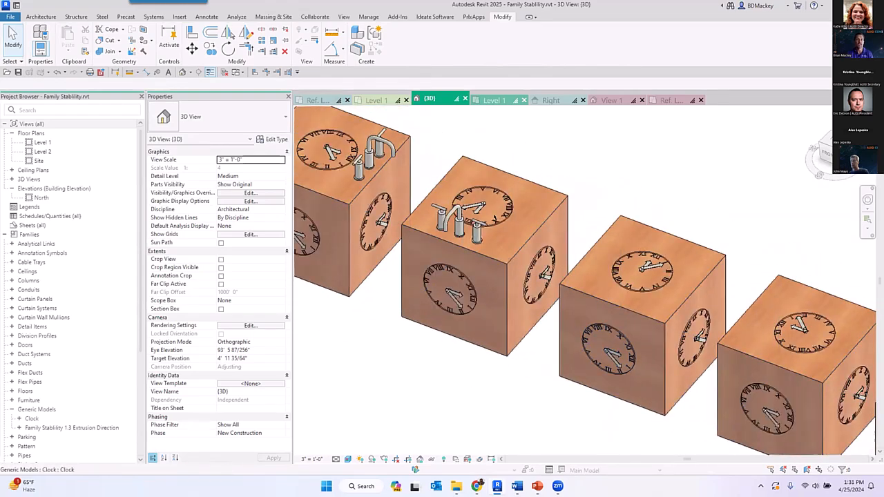
middle_drag(494, 220, 720, 256)
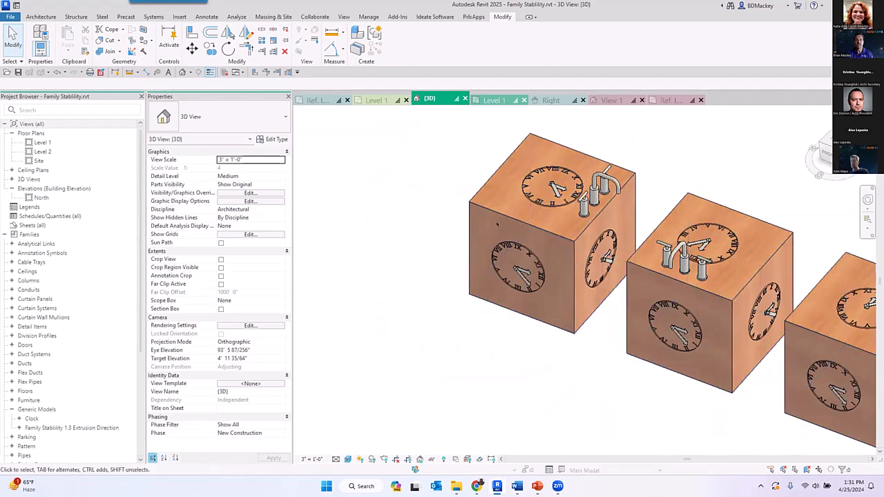
middle_drag(820, 434, 543, 341)
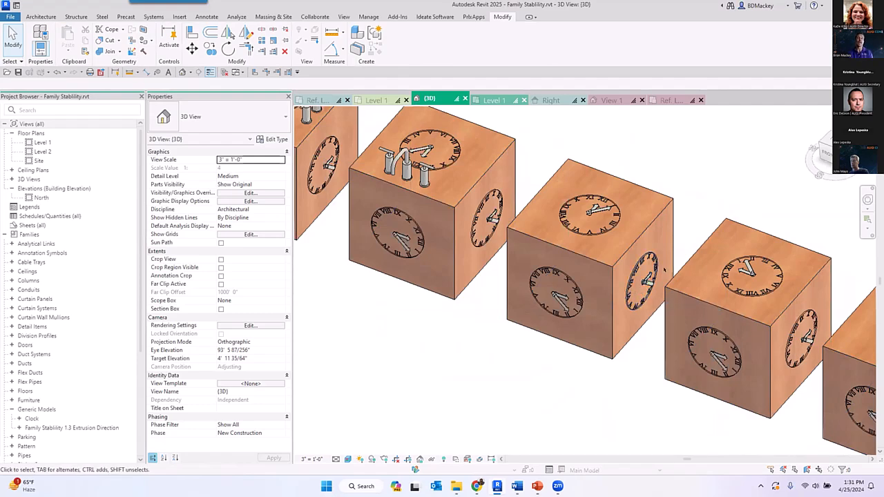
- Examine the rest of the cube row, comparing clock orientation on the side faces with the plain cubes at its end
scroll(620, 180, down, 2)
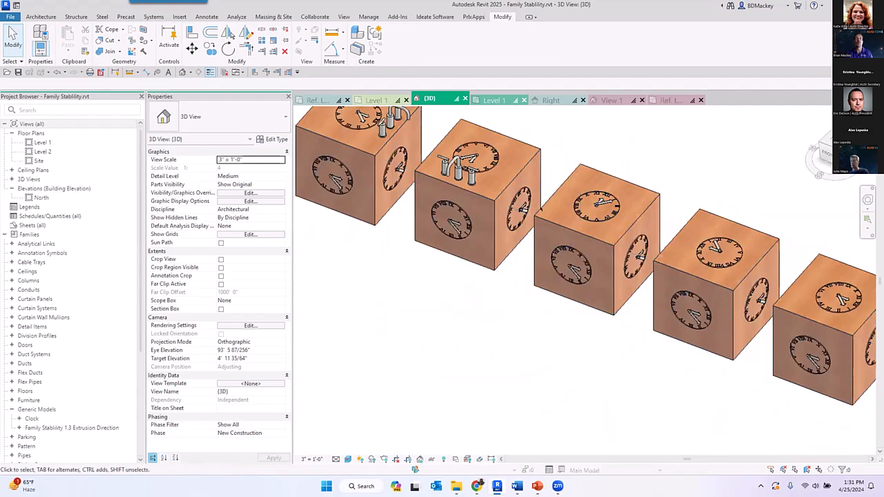
middle_drag(695, 314, 528, 311)
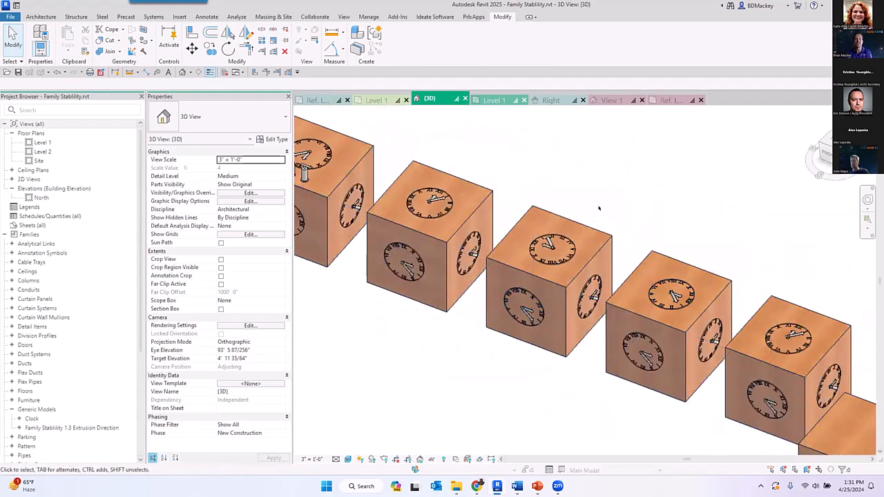
scroll(606, 200, down, 3)
middle_drag(686, 299, 456, 248)
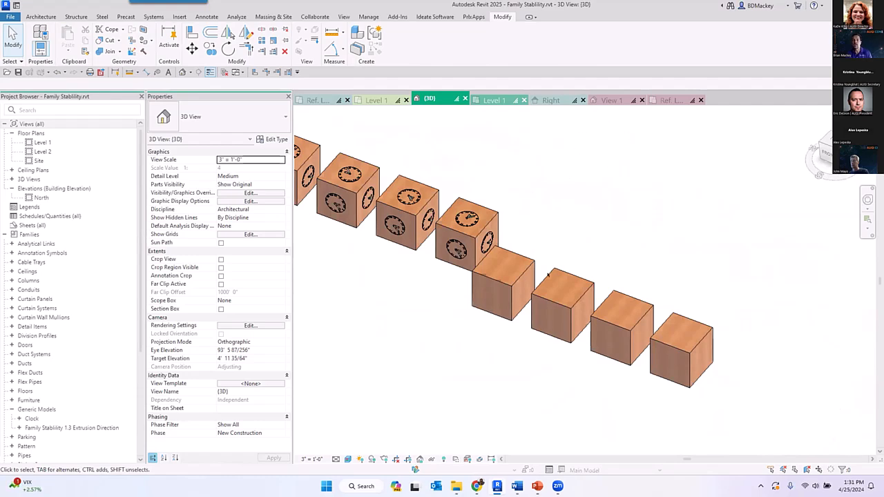
scroll(517, 218, up, 3)
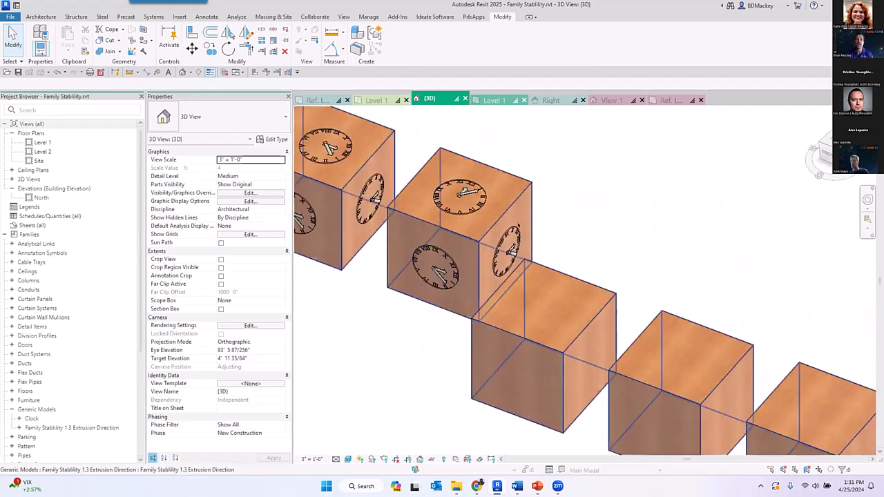
middle_drag(484, 271, 562, 209)
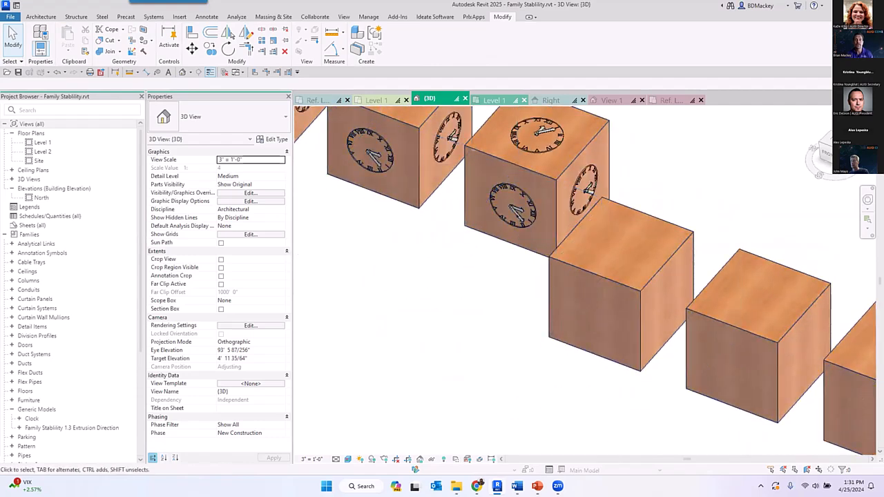
scroll(544, 265, up, 5)
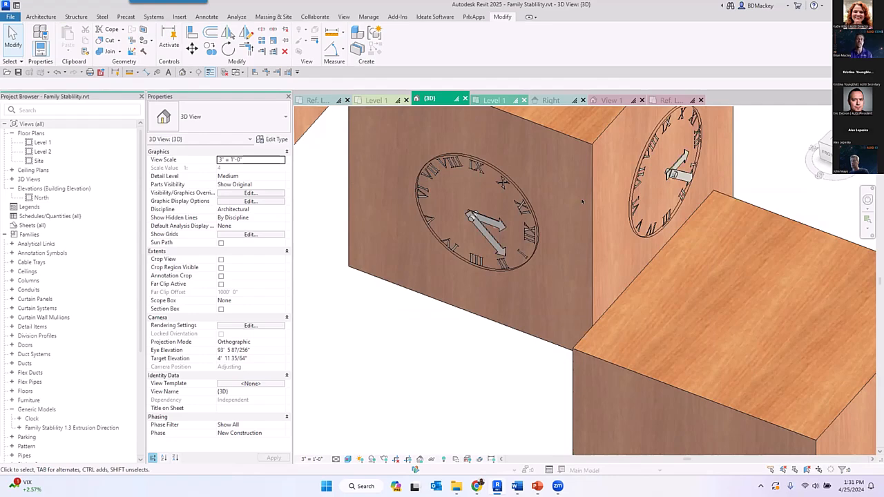
scroll(578, 202, down, 2)
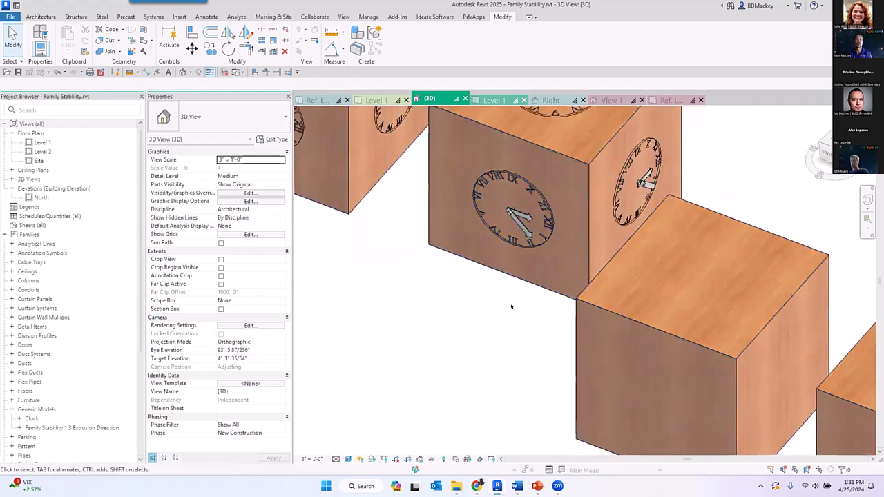
- Compare the Extrusion Direction family's Ref. Level plan with its View 1 and inspect the first elevation-sketched extrusion
click(667, 100)
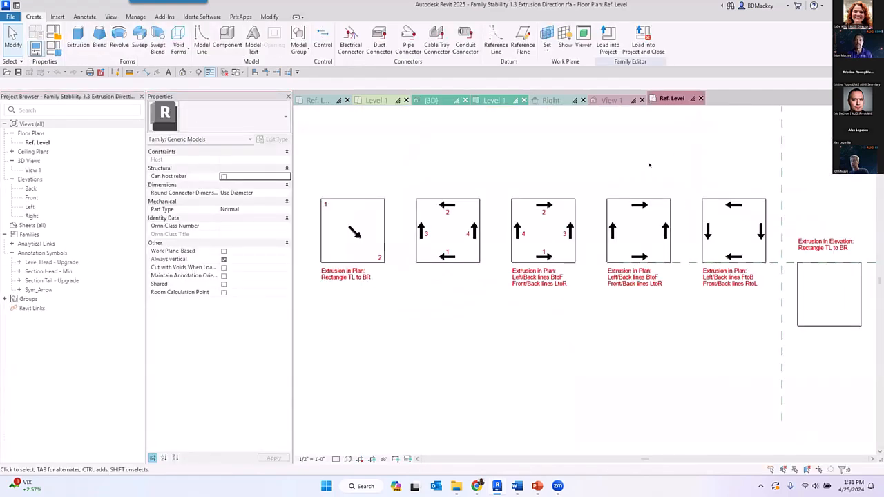
scroll(650, 179, down, 3)
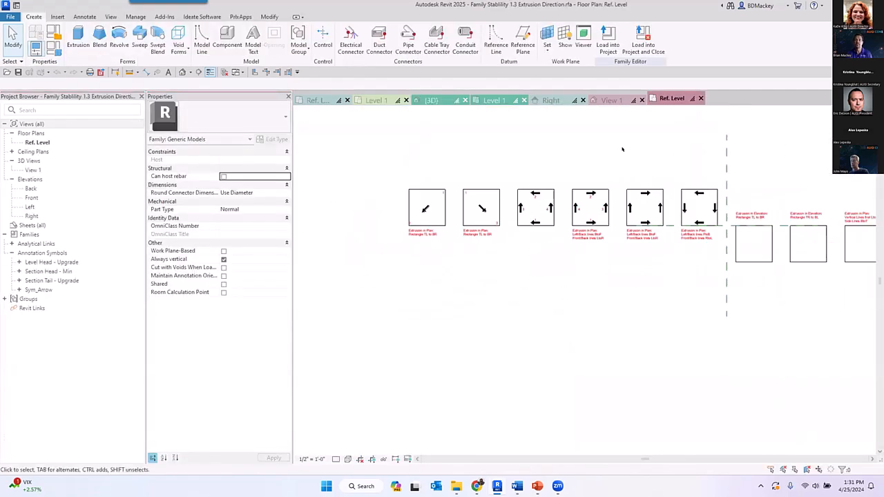
click(618, 102)
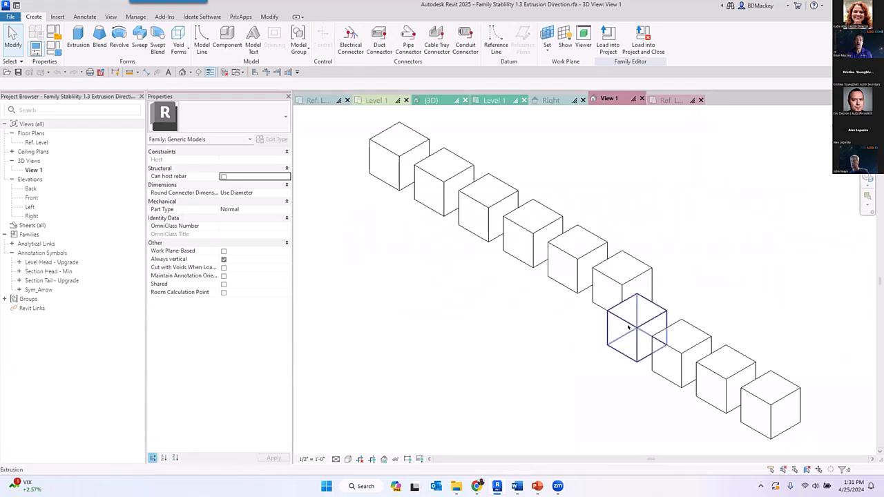
click(629, 327)
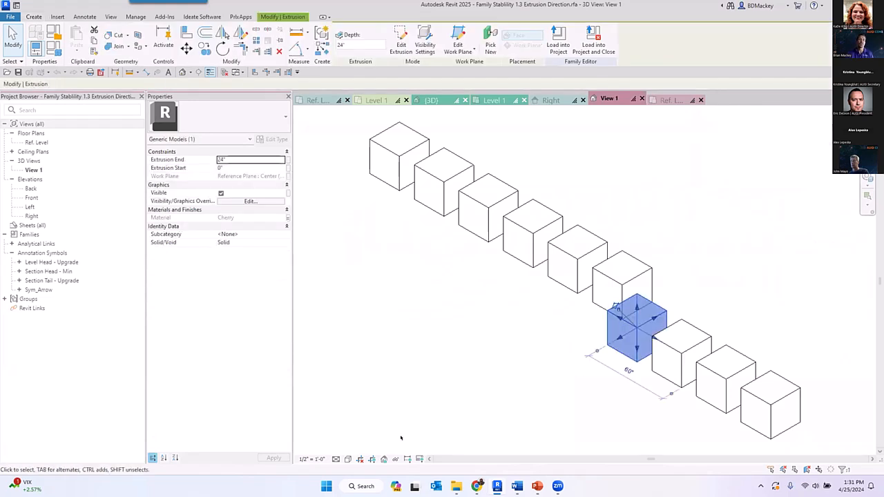
click(394, 358)
- Open the family file Family Stability Single Elevation.rfa
click(18, 6)
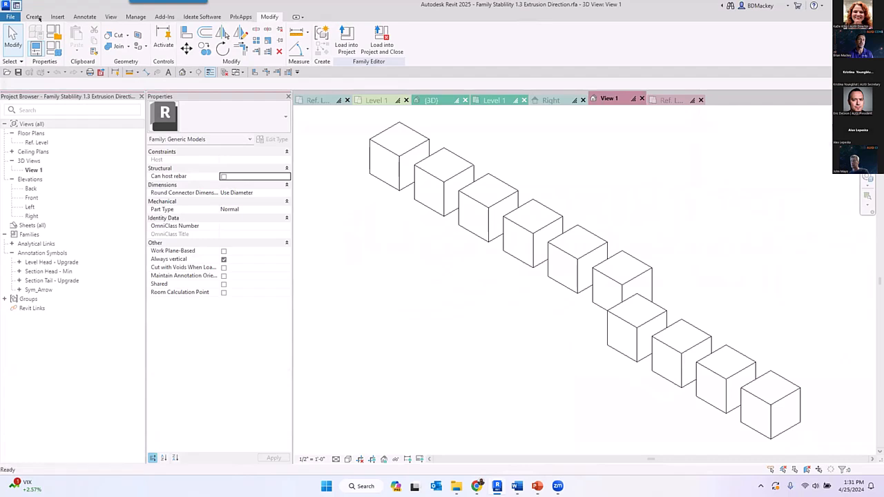
click(408, 406)
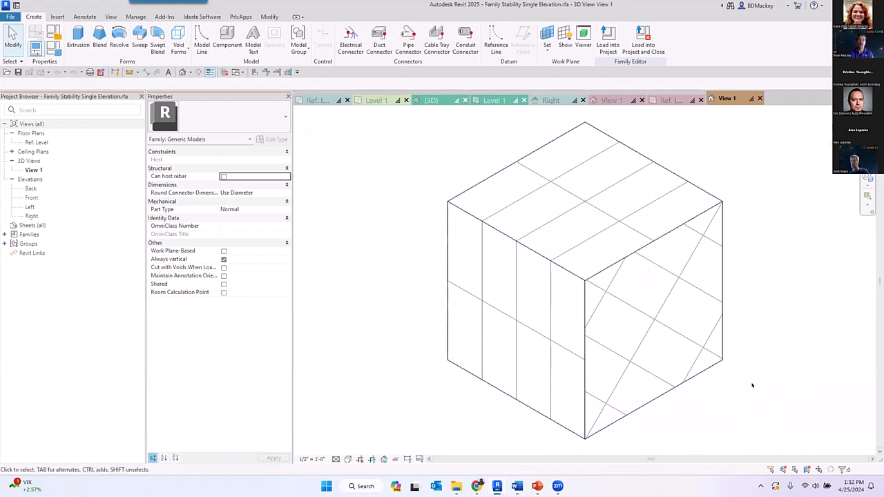
- Rotate the diagonal surface pattern on the cube's side face by 45 degrees
scroll(687, 389, down, 1)
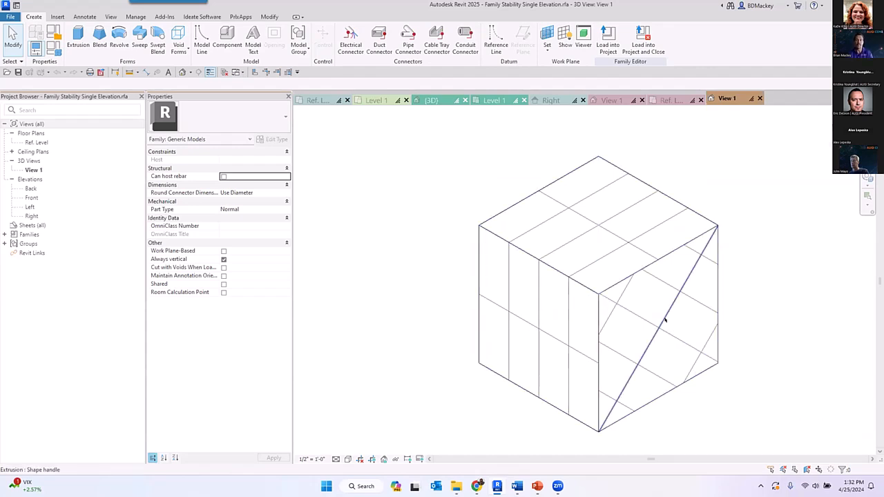
click(665, 317)
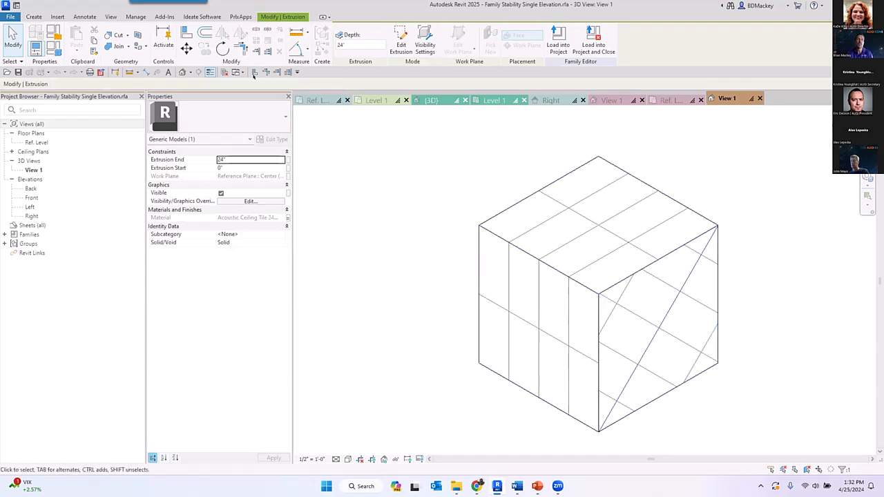
click(222, 48)
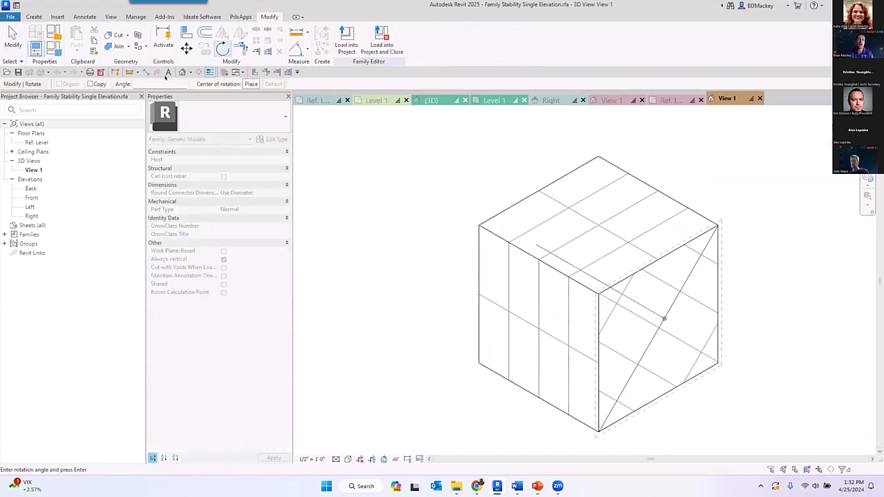
click(152, 83)
text(45)
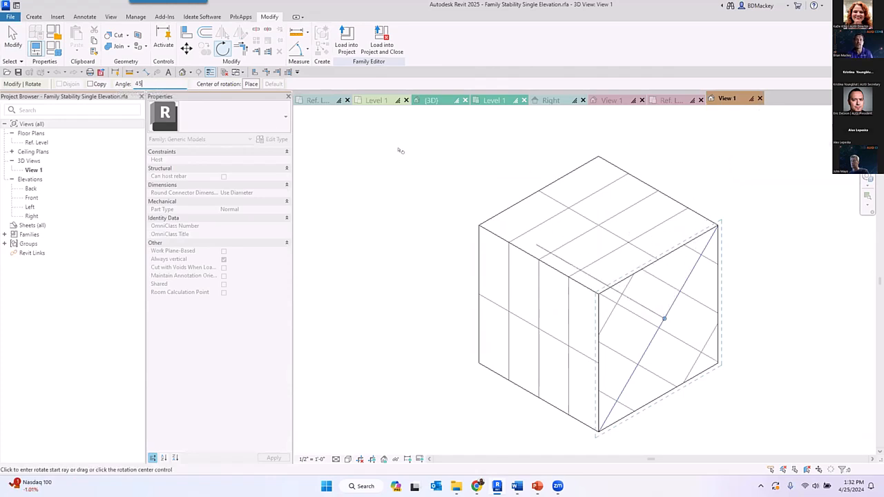
key(Return)
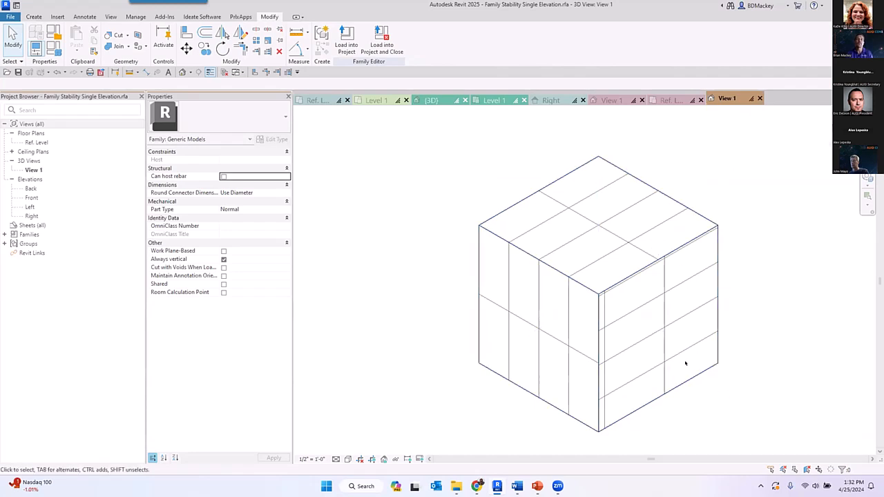
- Load the Single Elevation family into Family Stability.rvt only, excluding Project1
scroll(652, 384, up, 2)
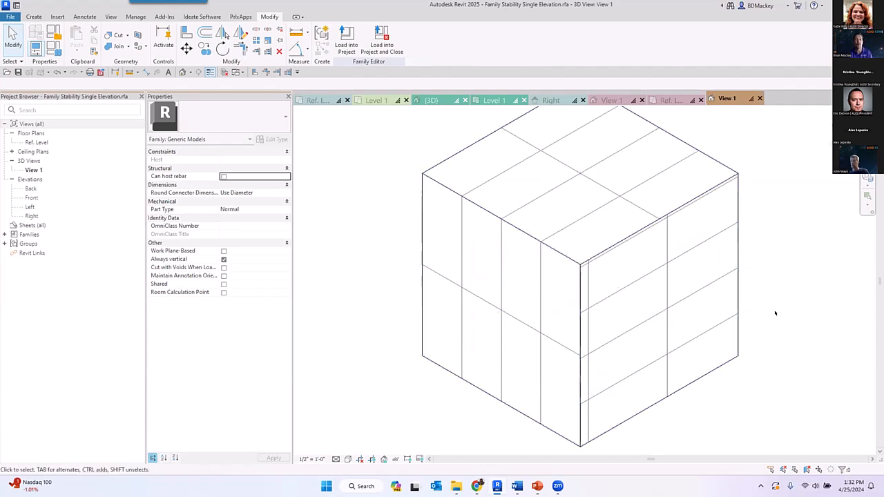
scroll(775, 313, down, 2)
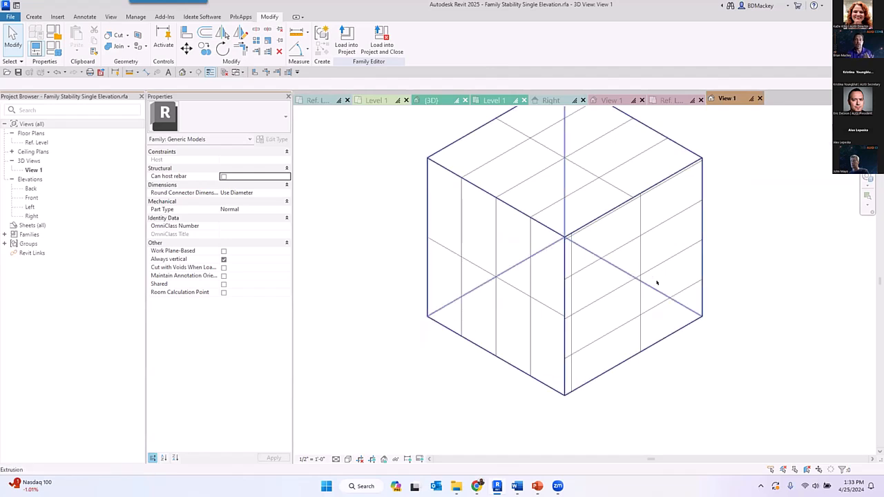
click(345, 40)
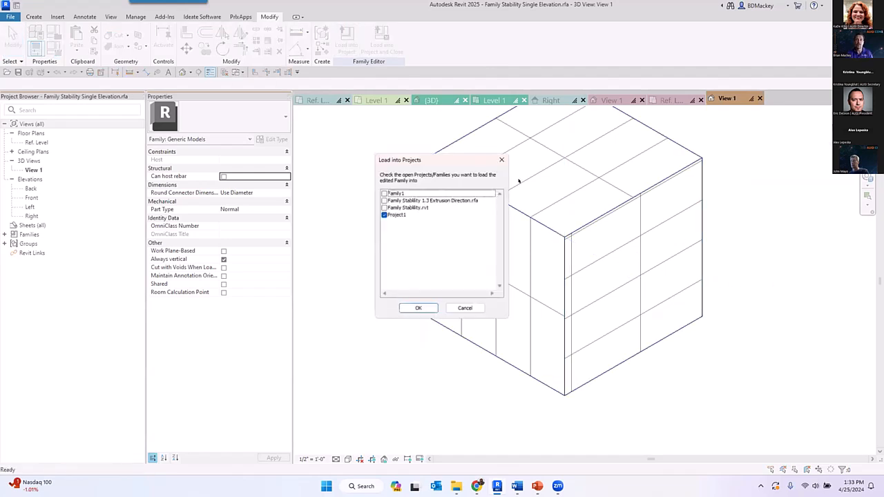
click(382, 214)
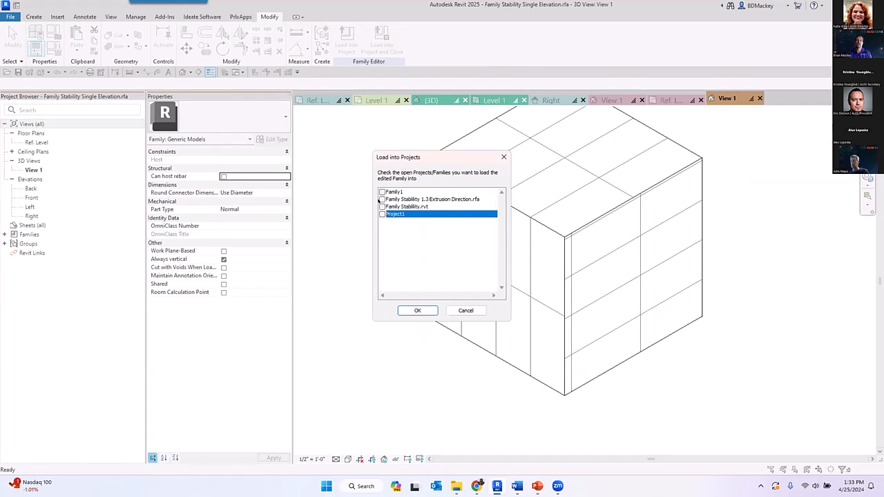
click(381, 207)
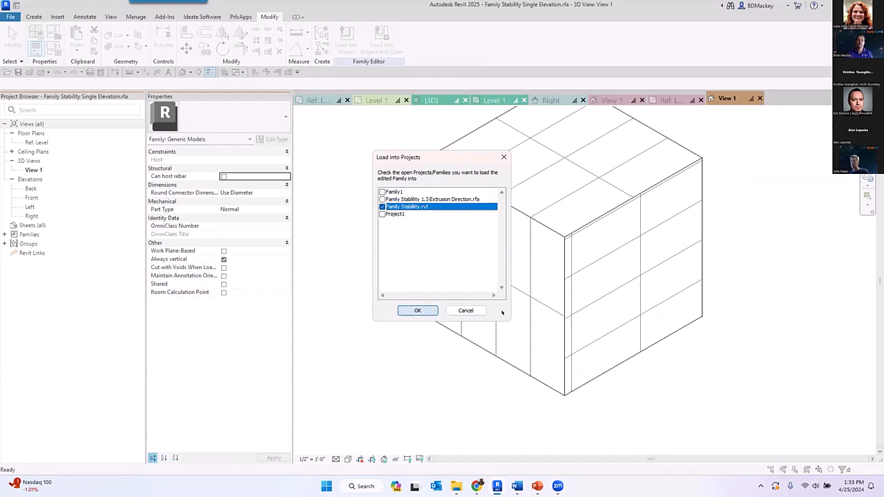
click(418, 310)
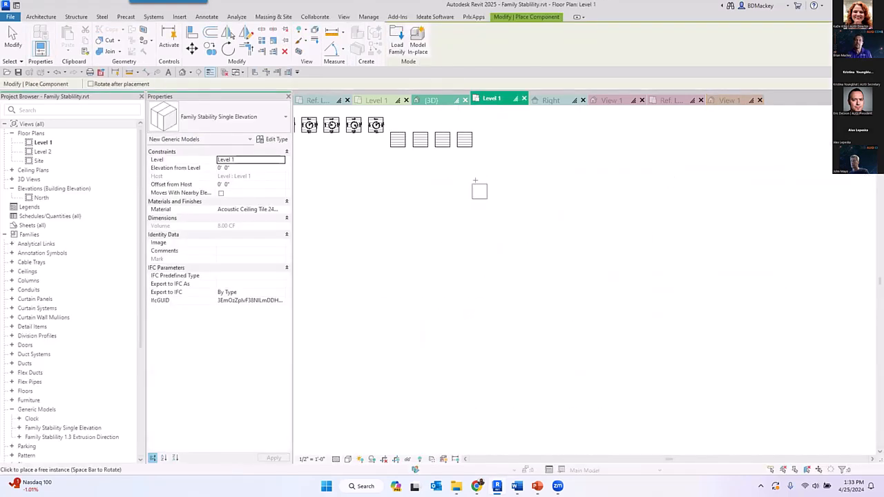
- Finish placing one Family Stability Single Elevation instance on Level 1 and show the new cube in the project's 3D view
key(Escape)
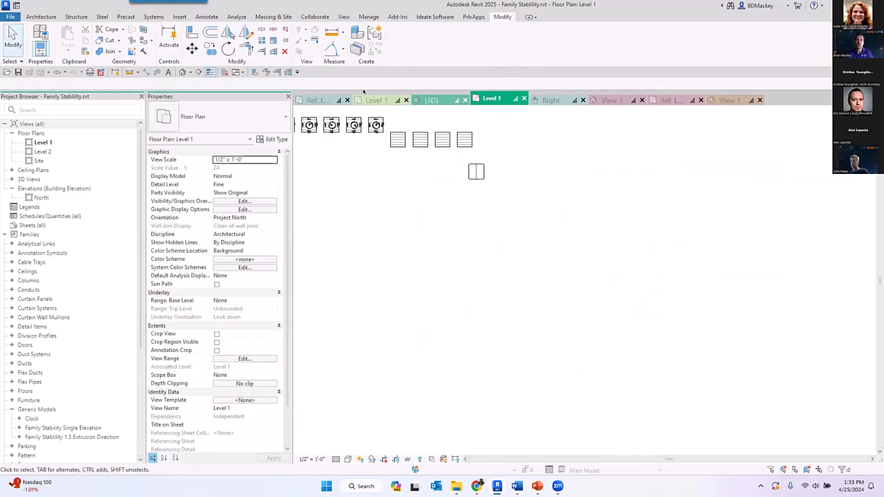
click(431, 100)
scroll(662, 322, down, 5)
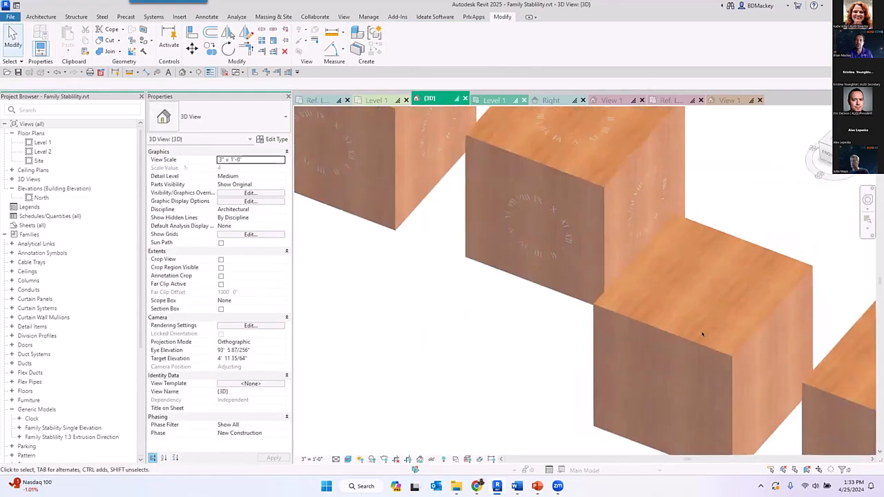
middle_drag(661, 322, 490, 182)
scroll(614, 263, up, 6)
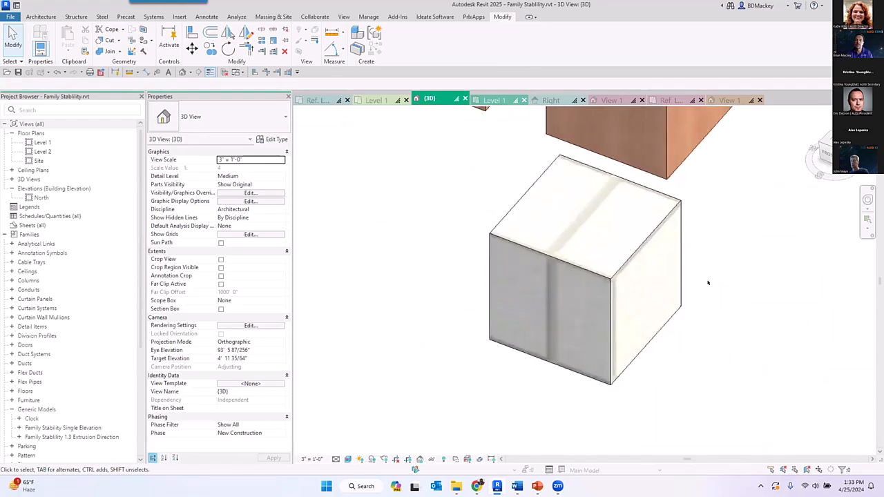
scroll(599, 285, up, 1)
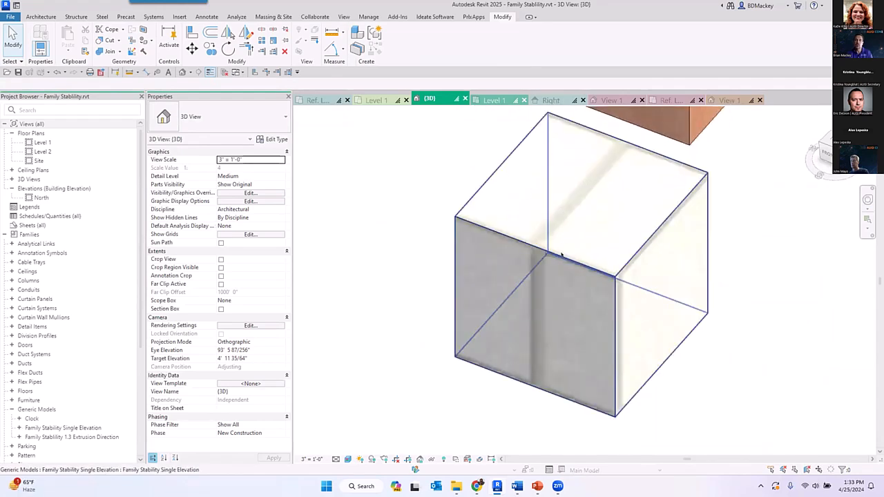
- Change the placed Single Elevation cube's material to Wood - Stained and inspect the grain direction on its faces
click(558, 240)
click(288, 210)
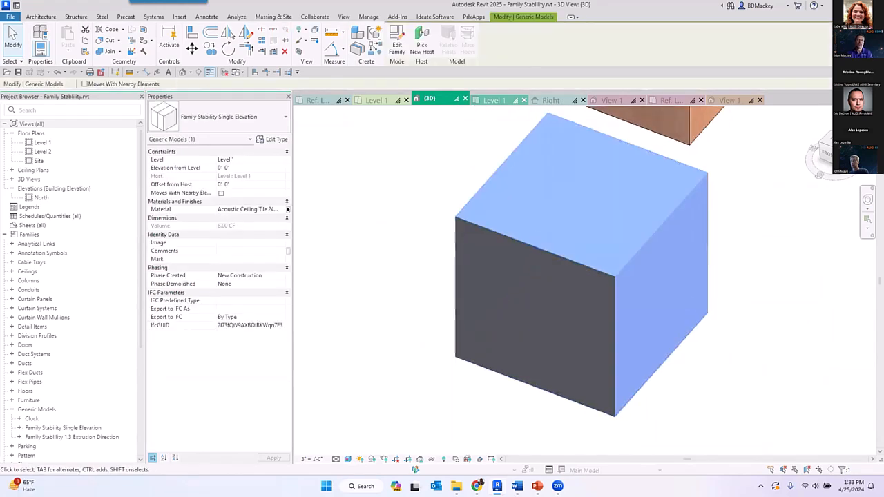
click(495, 321)
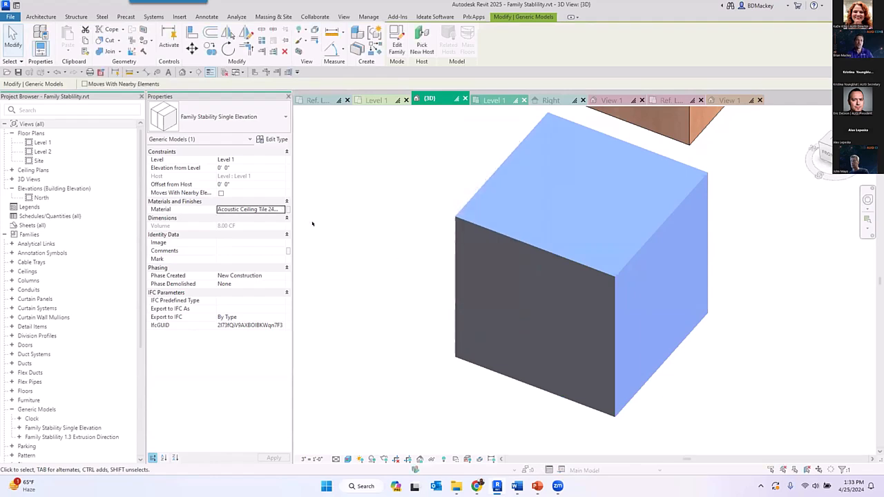
click(281, 210)
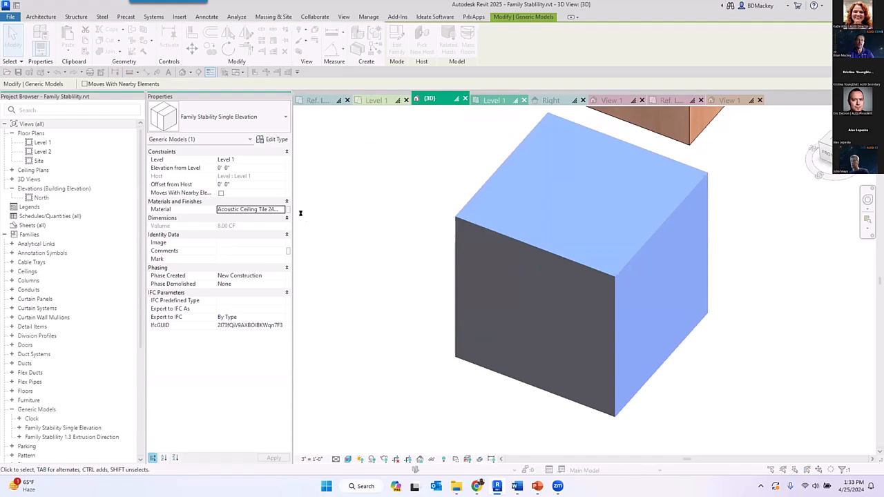
text(woo)
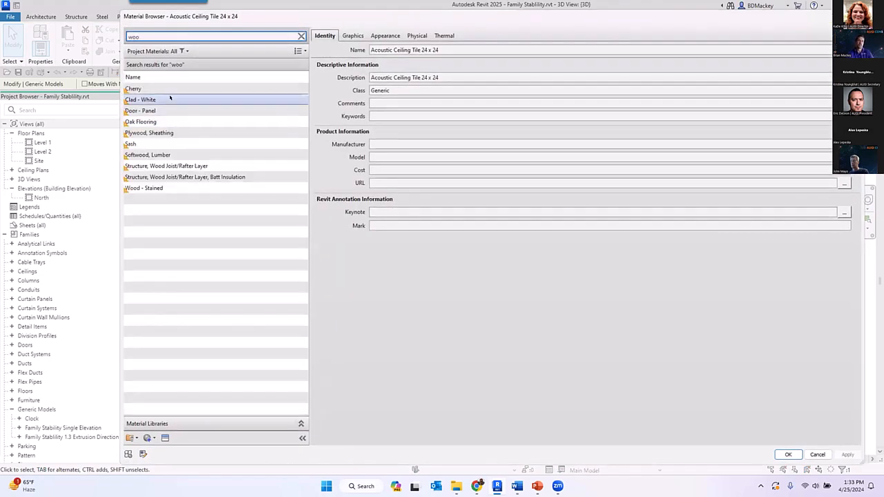
click(166, 188)
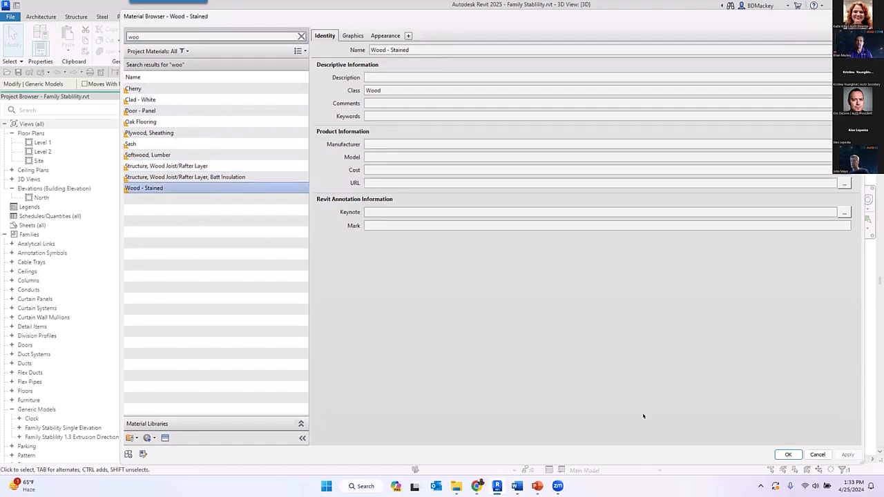
click(787, 455)
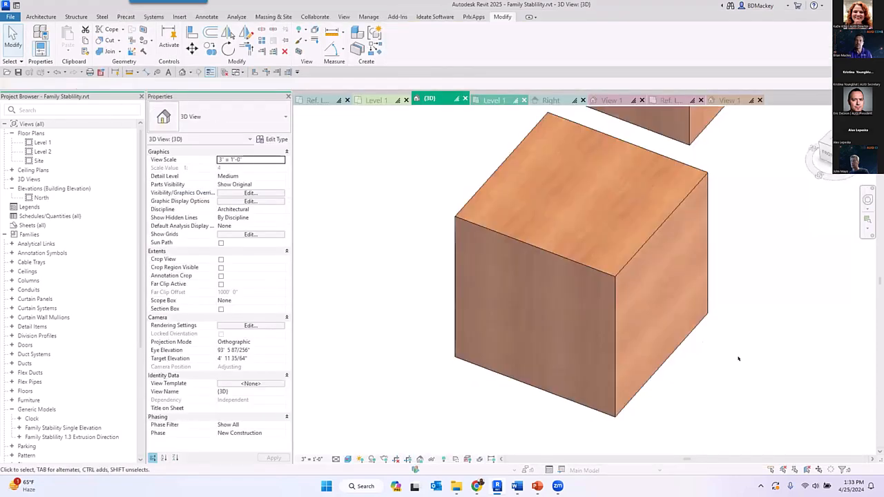
click(700, 356)
middle_drag(700, 357, 582, 340)
scroll(570, 349, up, 3)
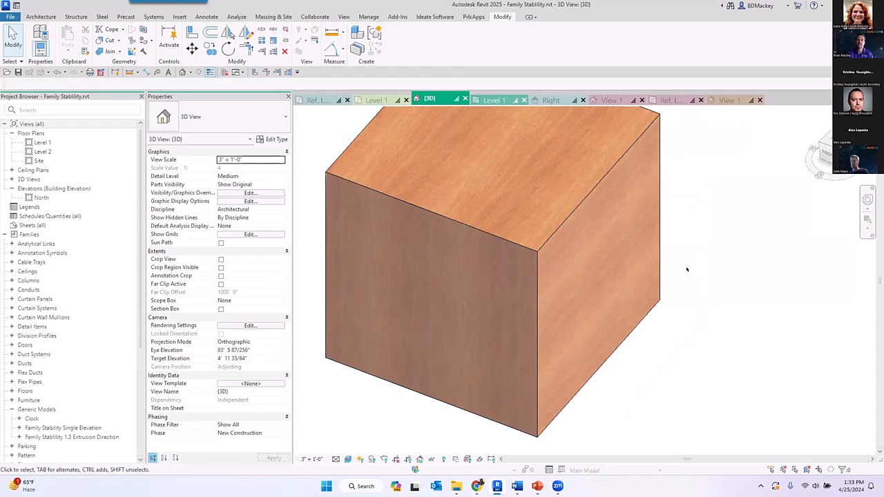
- In the Single Elevation family's View 1, rotate the surface pattern on the cube's left-hand face by 90 degrees
click(734, 101)
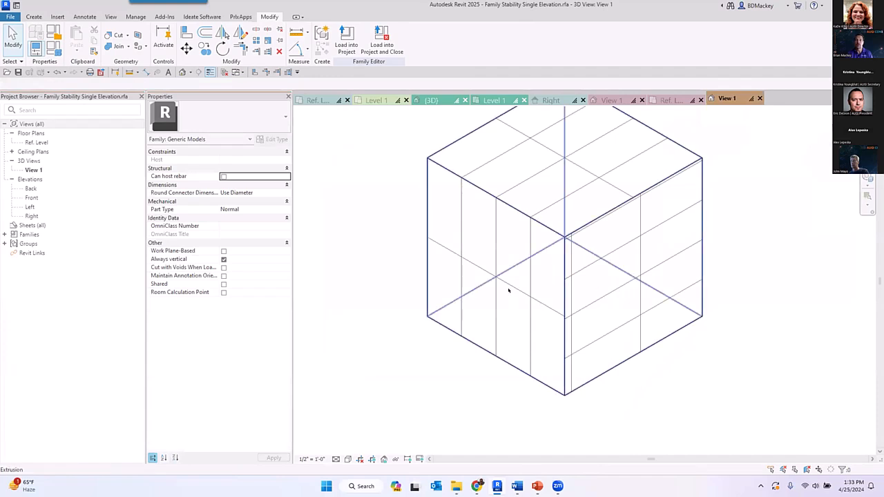
click(527, 269)
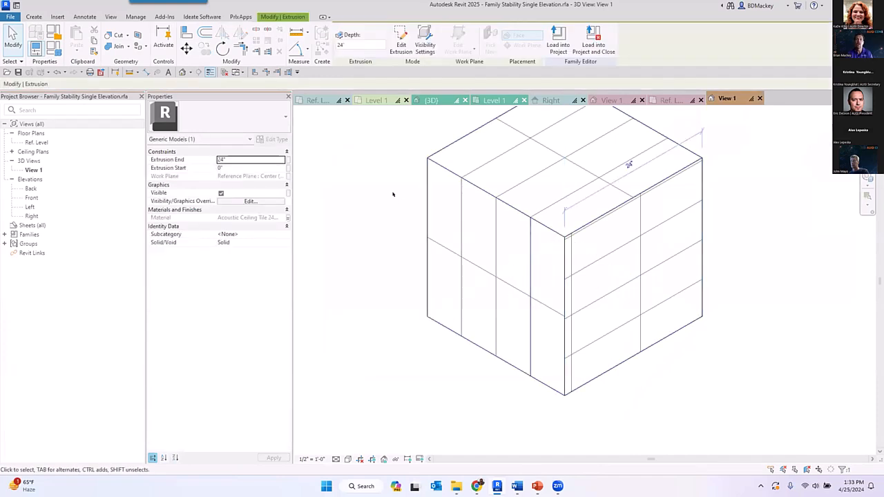
click(222, 48)
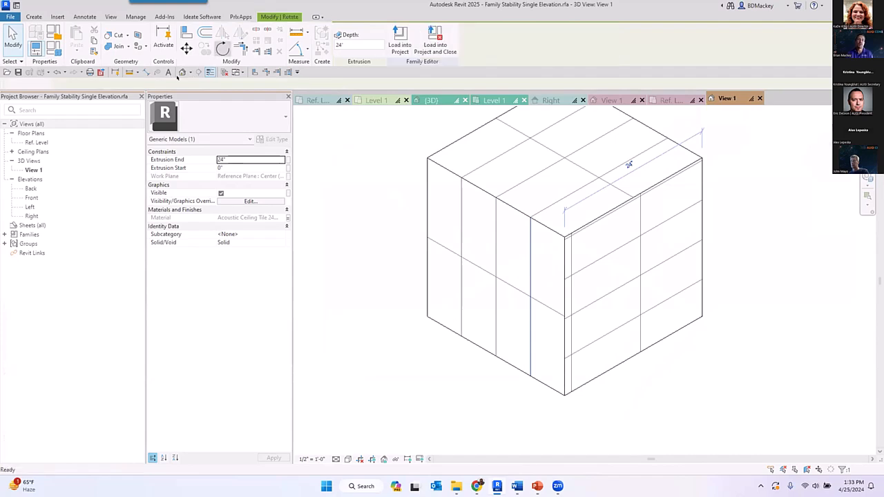
click(143, 81)
text(90)
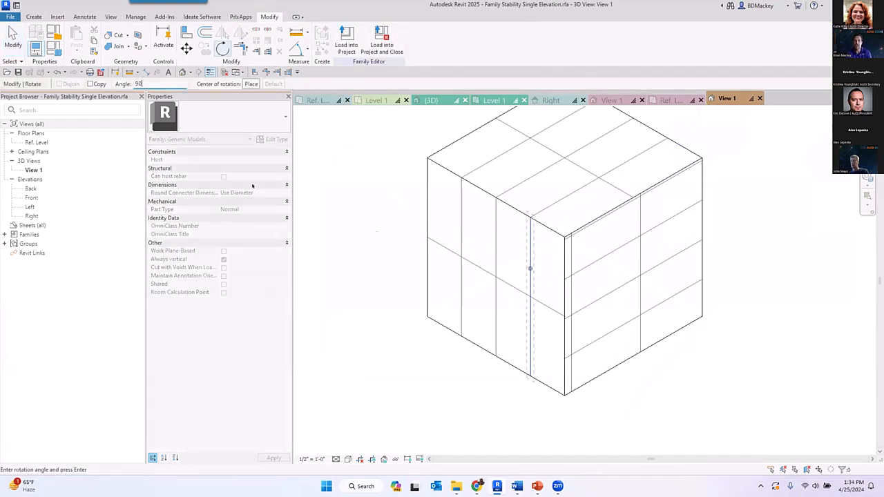
key(Return)
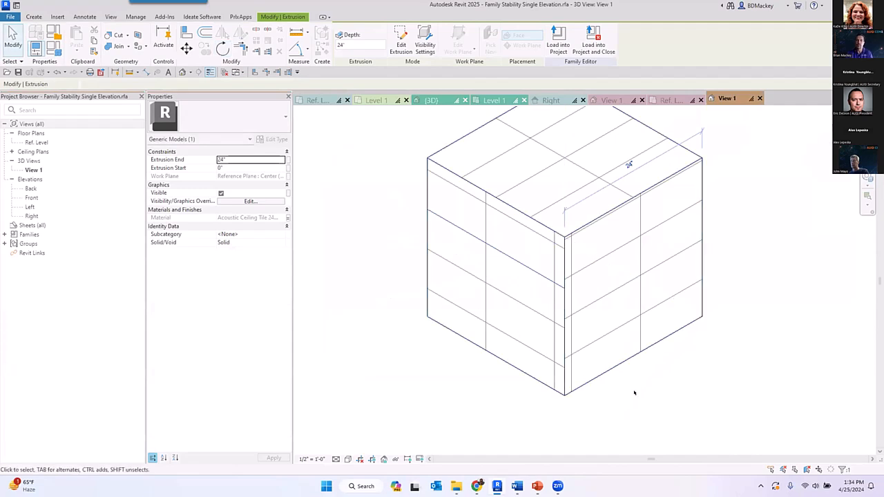
key(Escape)
- Align the left-hand face's horizontal pattern lines with the cube's bottom edge and its vertical pattern line with the centre plane
scroll(582, 279, up, 5)
scroll(582, 280, down, 5)
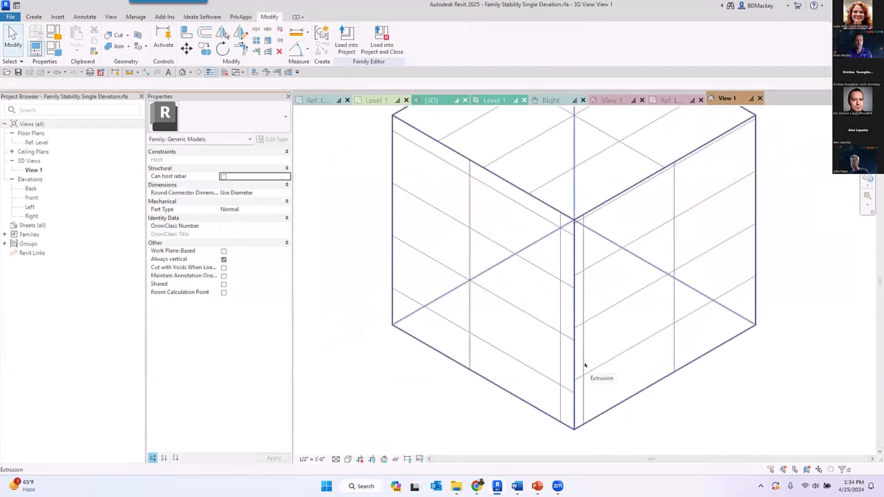
key(a)
key(l)
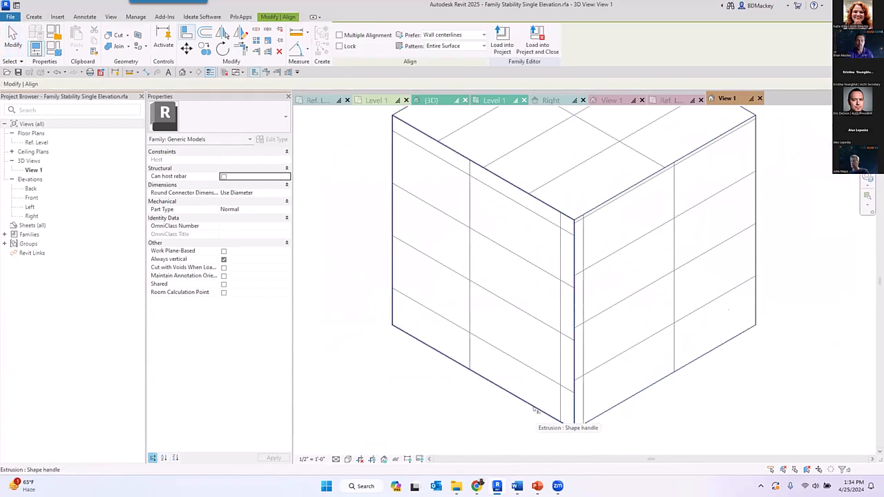
click(515, 386)
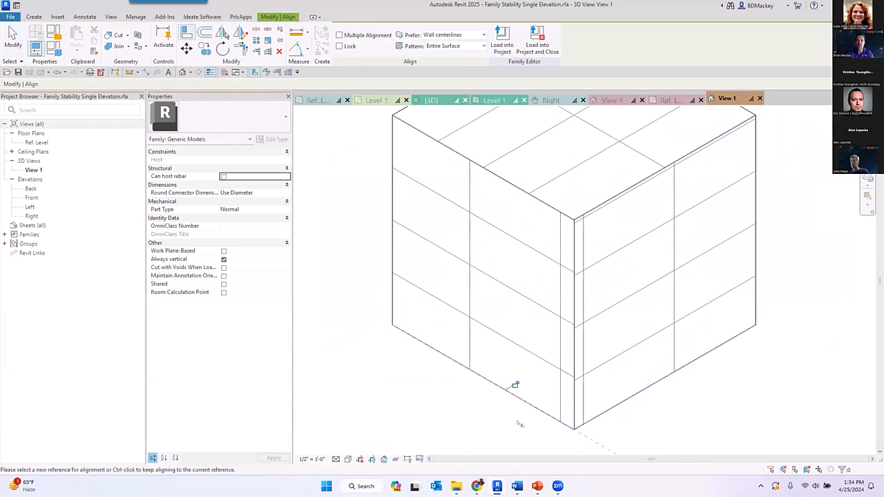
scroll(521, 389, down, 2)
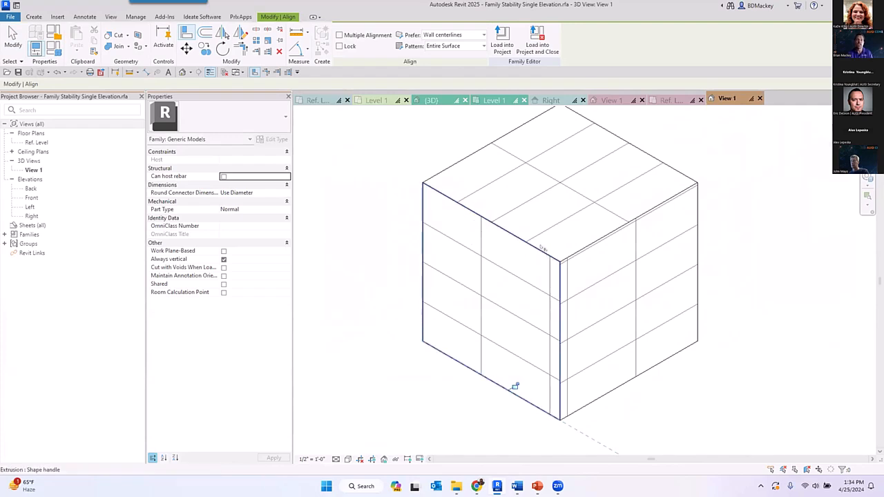
click(517, 208)
click(483, 243)
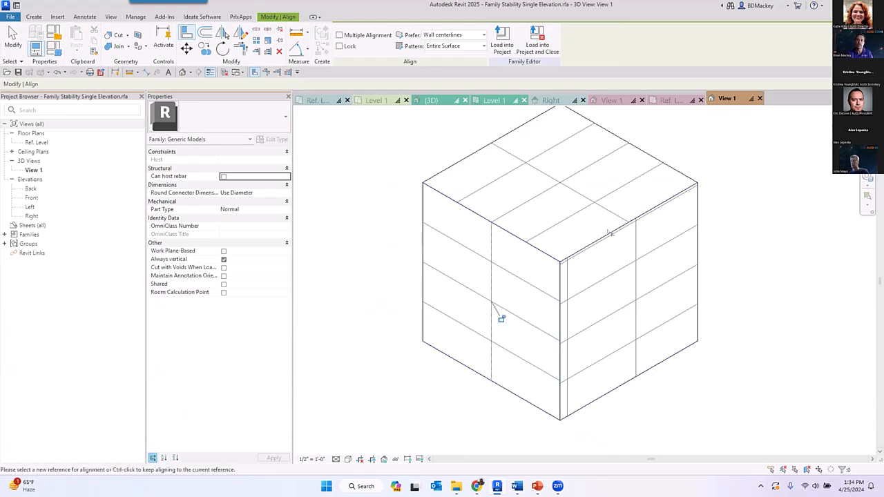
- Align the right-hand face's horizontal pattern lines with the cube's bottom edge and its vertical pattern line with the centre plane
click(617, 394)
click(619, 355)
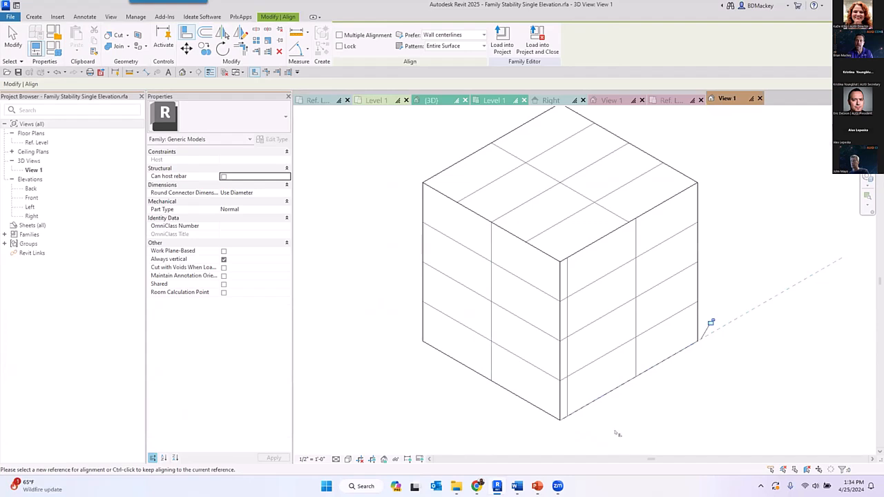
click(637, 232)
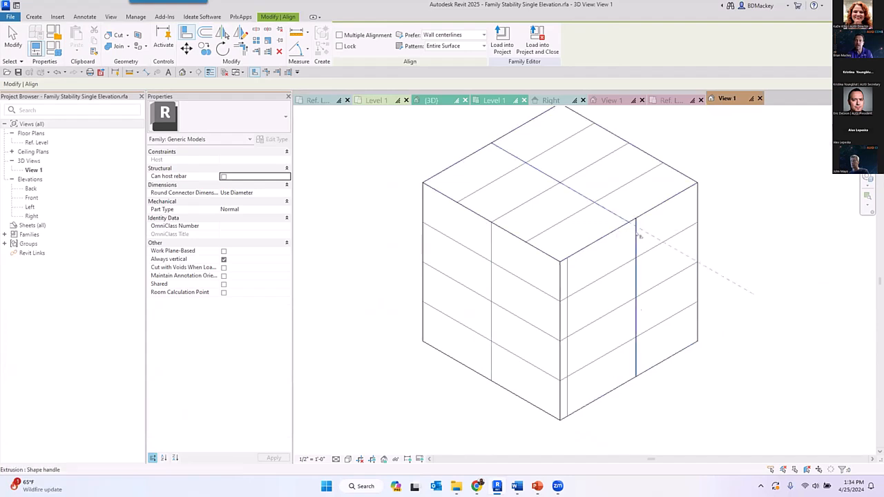
key(Escape)
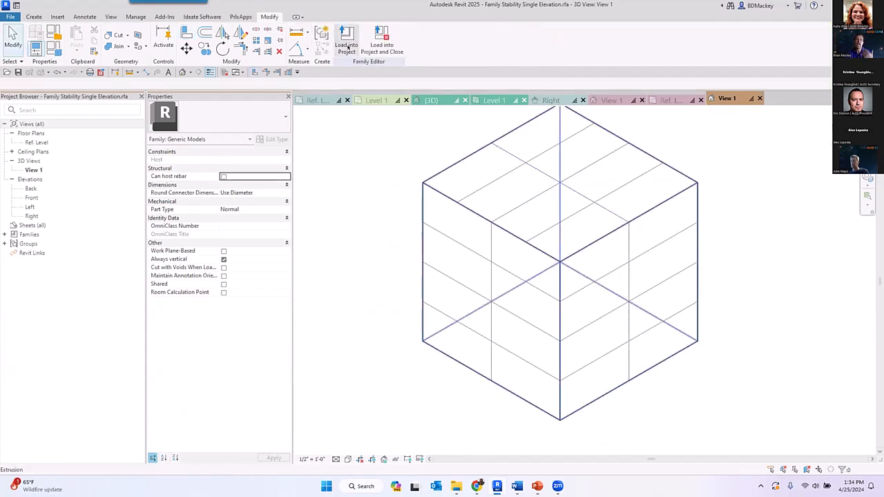
click(347, 47)
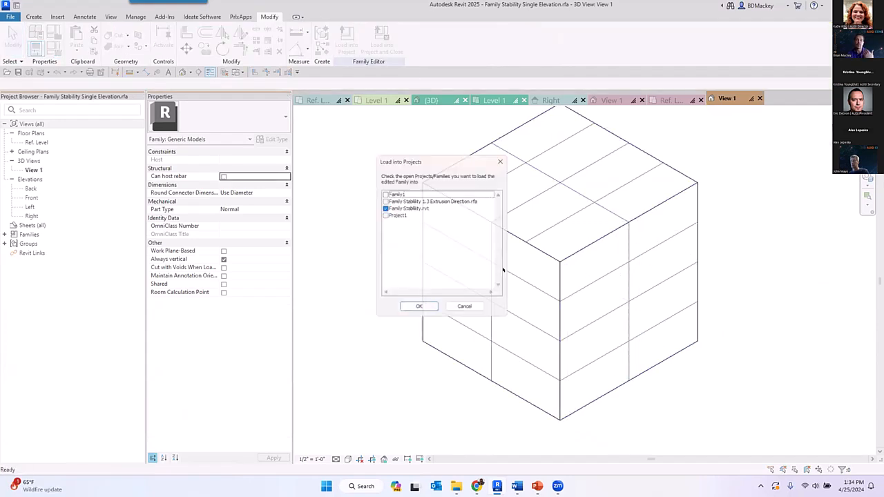
click(415, 310)
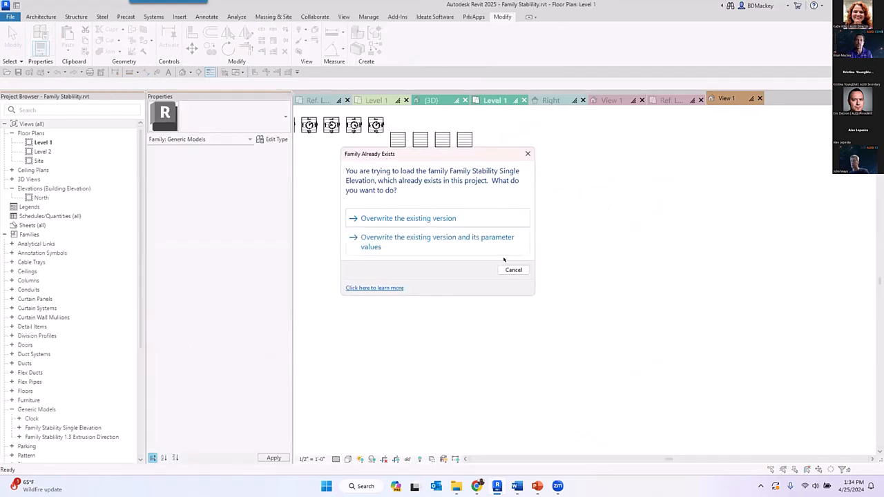
click(511, 270)
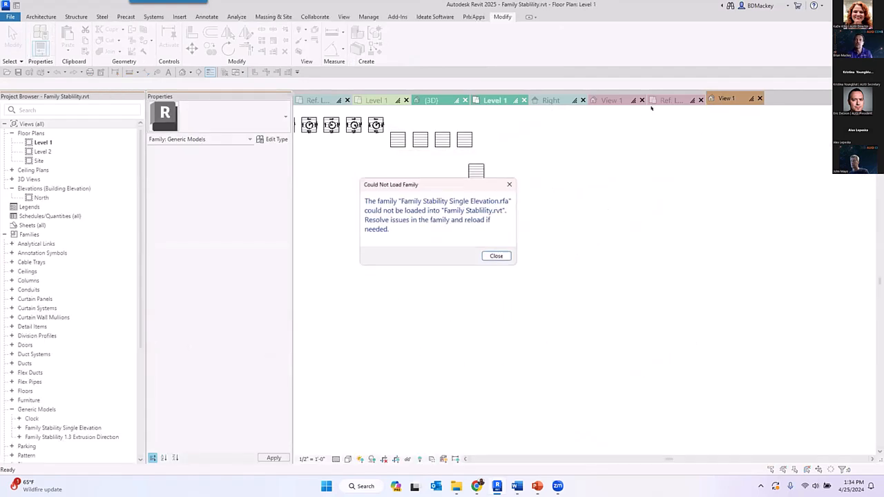
click(493, 256)
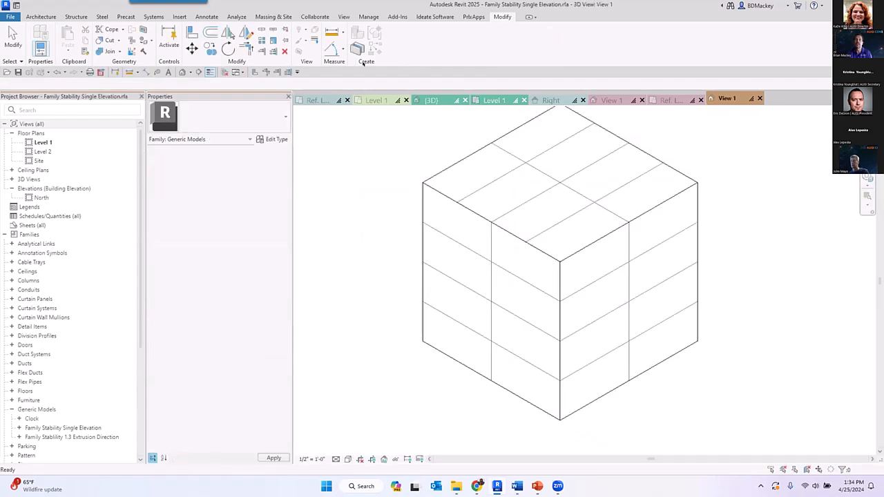
- Reload the Single Elevation family into Family Stability.rvt, overwriting the existing version, and inspect the cube's wood grain in 3D
click(347, 40)
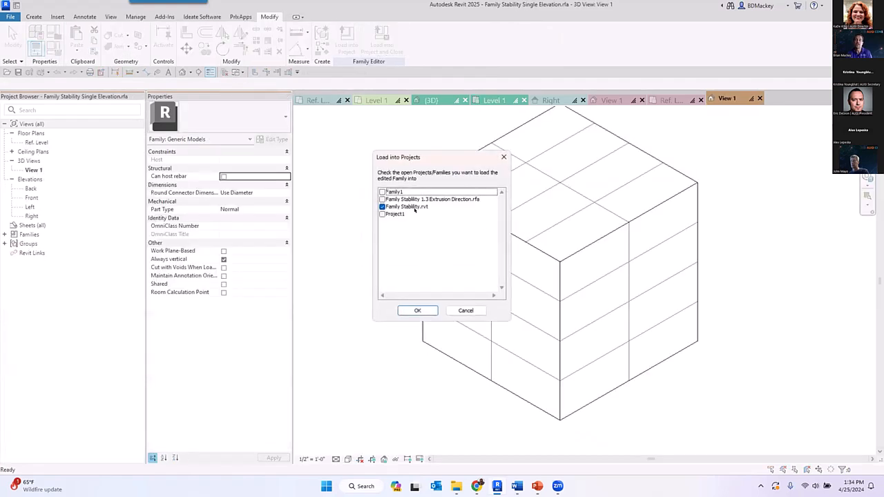
click(415, 309)
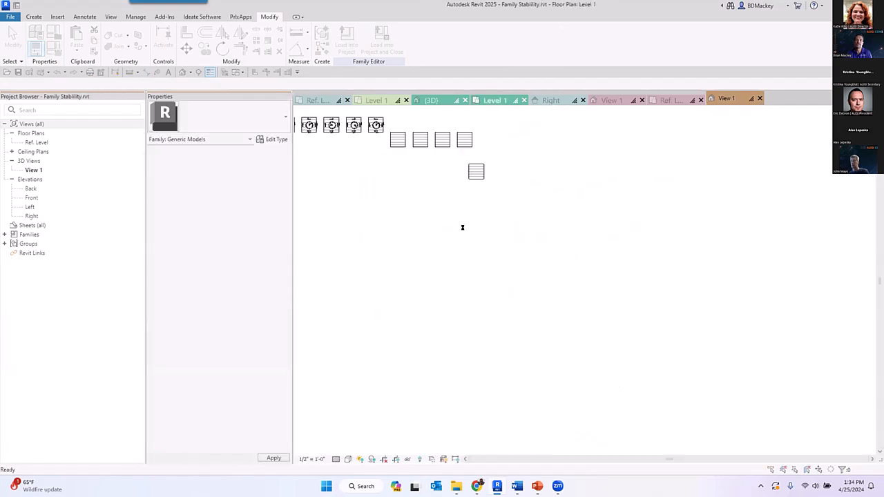
click(400, 219)
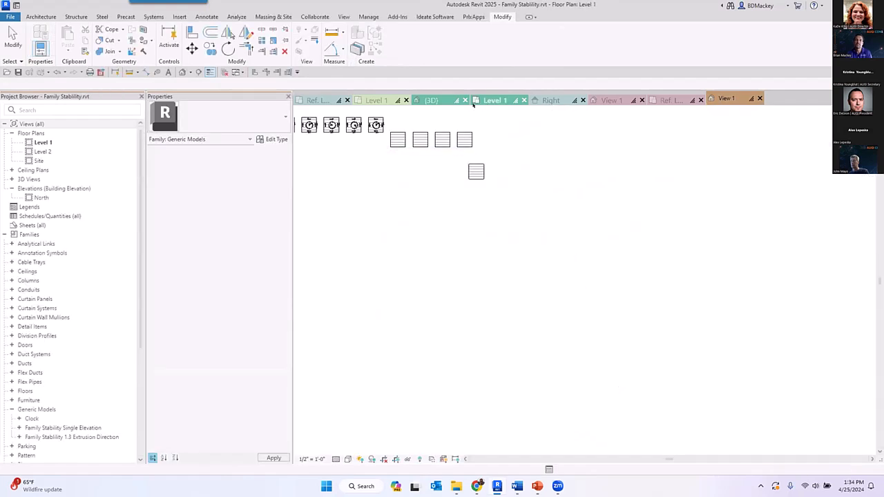
click(430, 100)
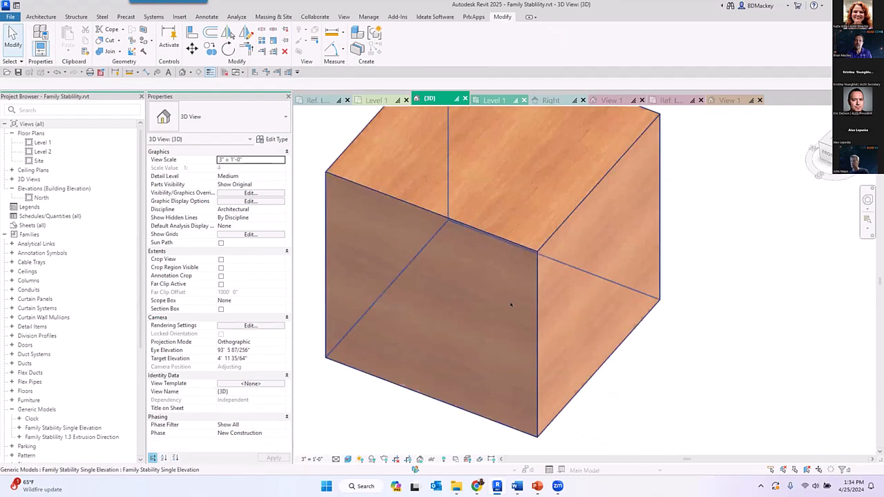
shift+middle_drag(576, 370, 536, 290)
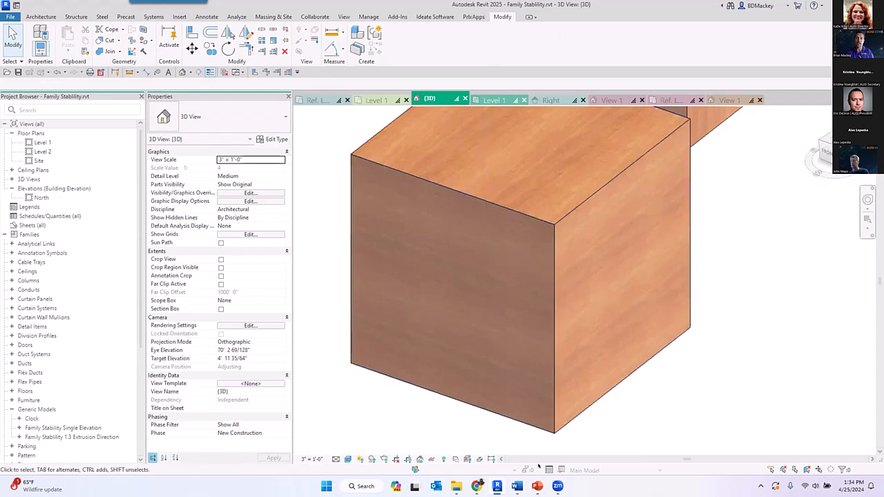
- Browse the Openings family folder in File Explorer and preview the L_L.rfa, L_RP3.rfa and L_FG2.rfa door panels for grain direction, then return to Revit
click(457, 488)
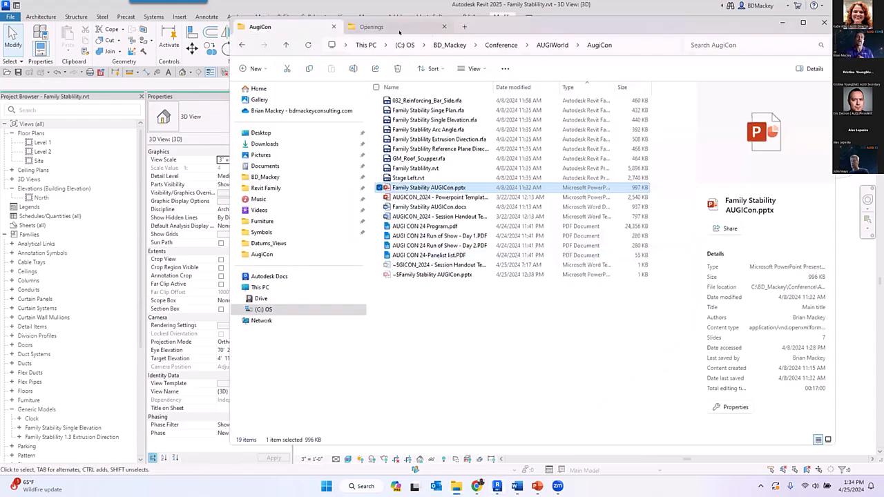
click(415, 27)
scroll(443, 341, down, 5)
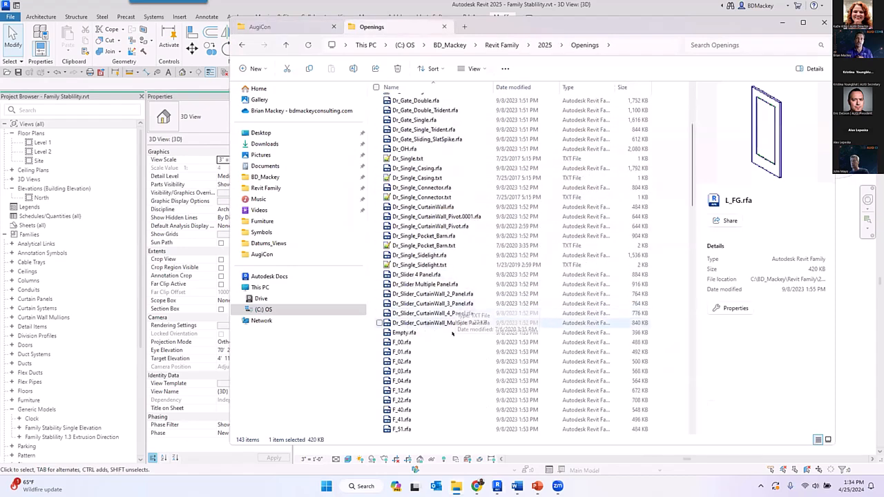
scroll(429, 284, down, 8)
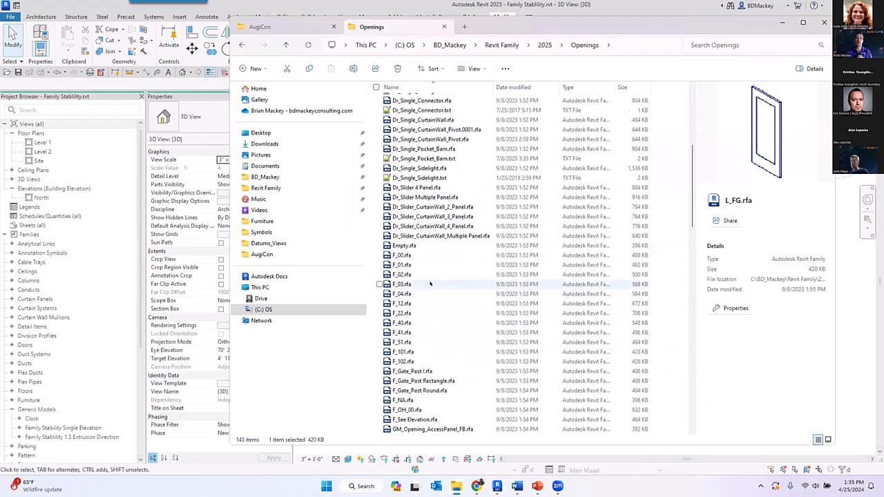
scroll(429, 284, down, 7)
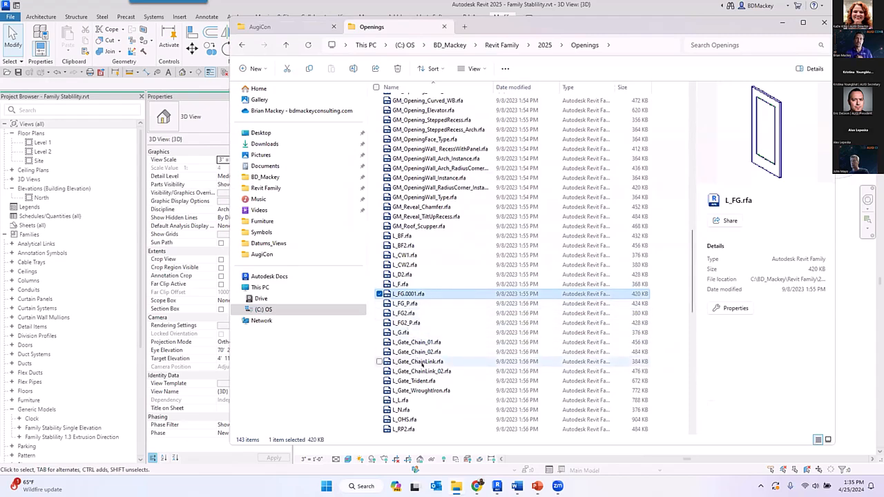
click(404, 400)
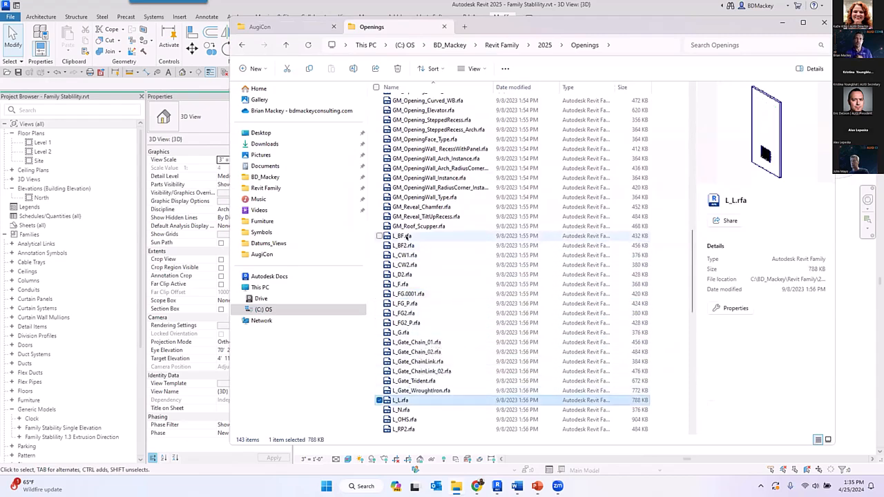
scroll(413, 276, down, 3)
click(405, 352)
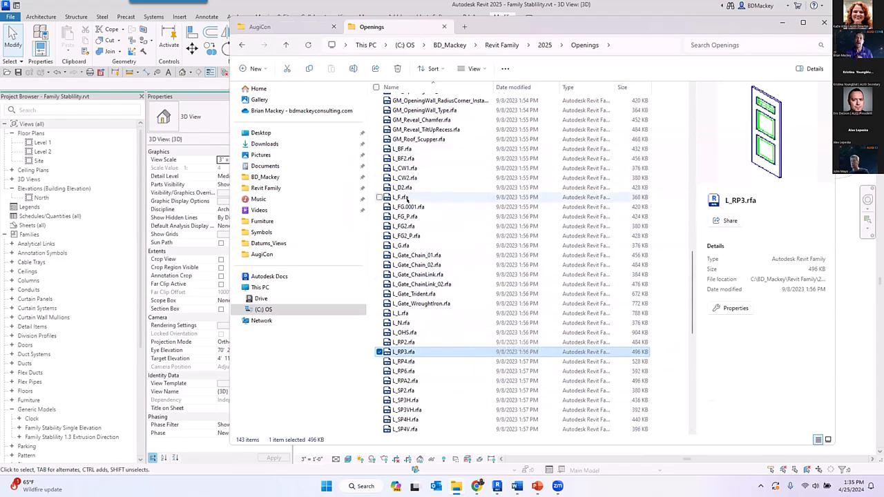
click(406, 227)
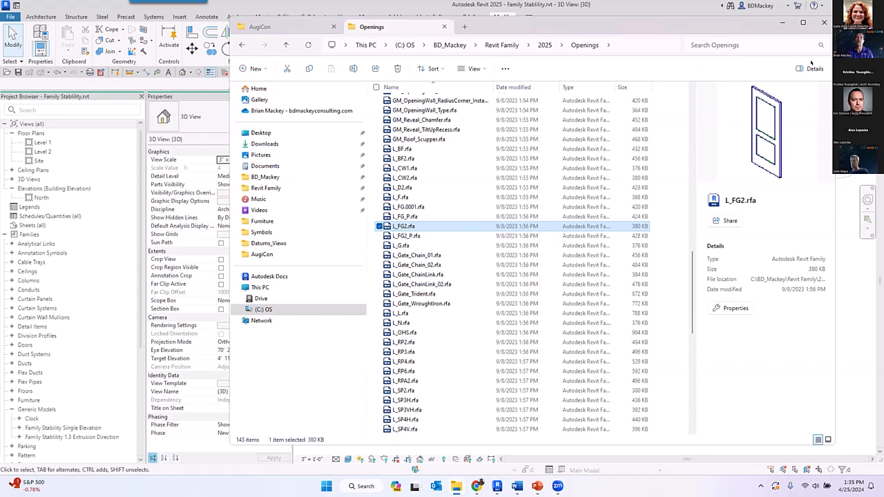
click(782, 22)
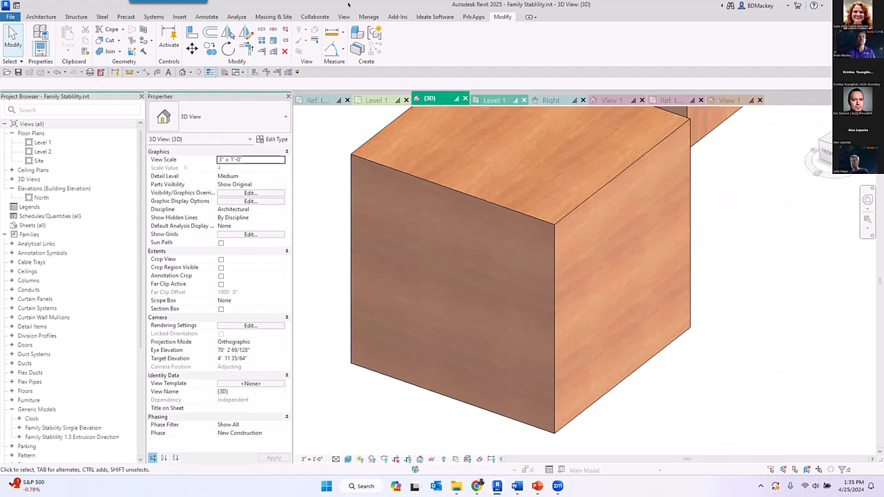
- Open the appearance settings of the Wood - Stained material and bring up its Red Birch image for texture editing, keeping the same image file
click(368, 17)
click(40, 38)
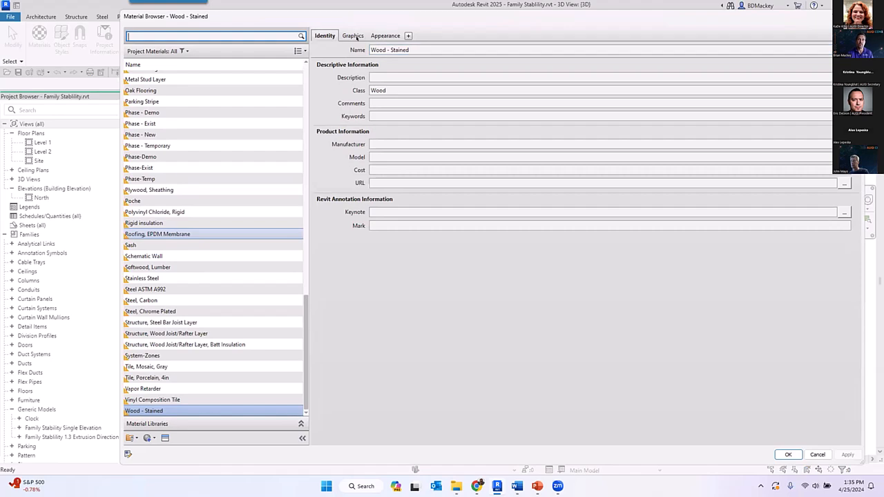
click(385, 35)
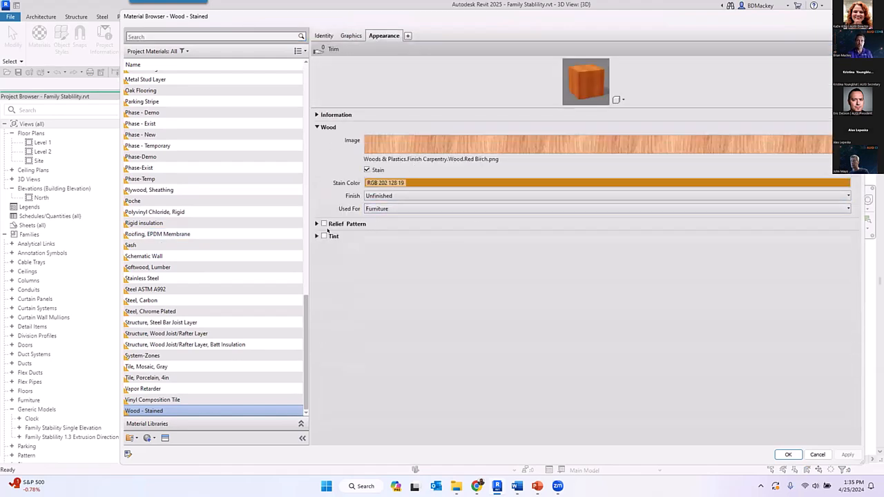
click(445, 160)
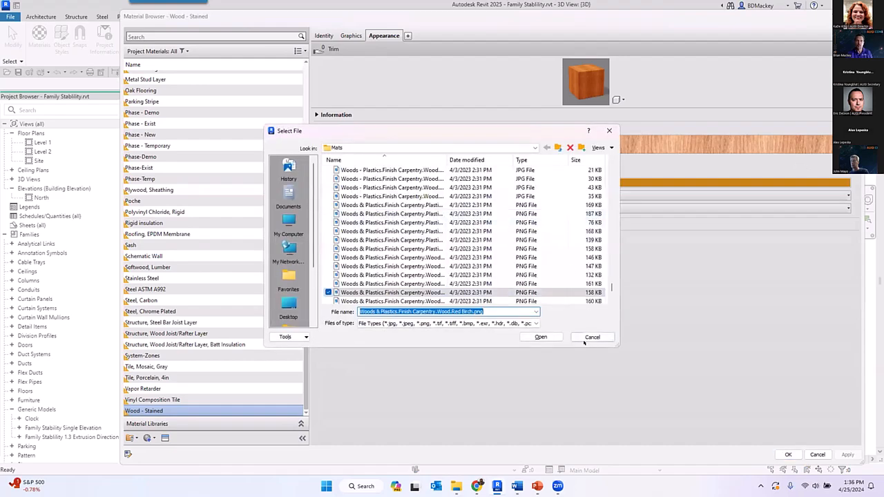
click(592, 337)
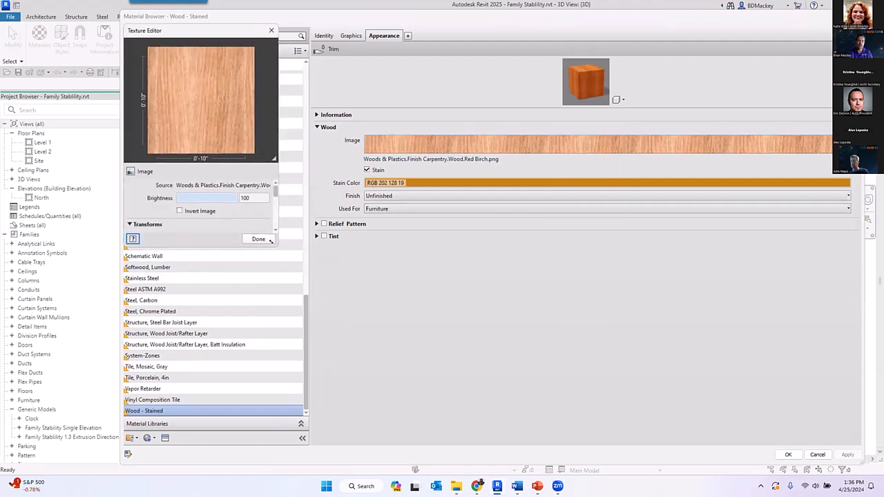
- Enable linked texture transforms for the Red Birch texture, leaving the image uninverted, and save the Wood - Stained material
drag(271, 239, 582, 444)
click(208, 237)
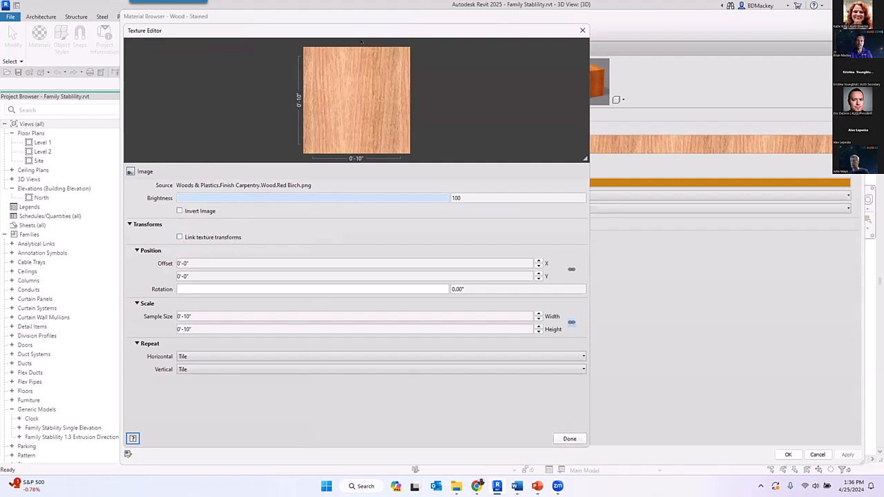
drag(423, 30, 500, 29)
click(256, 209)
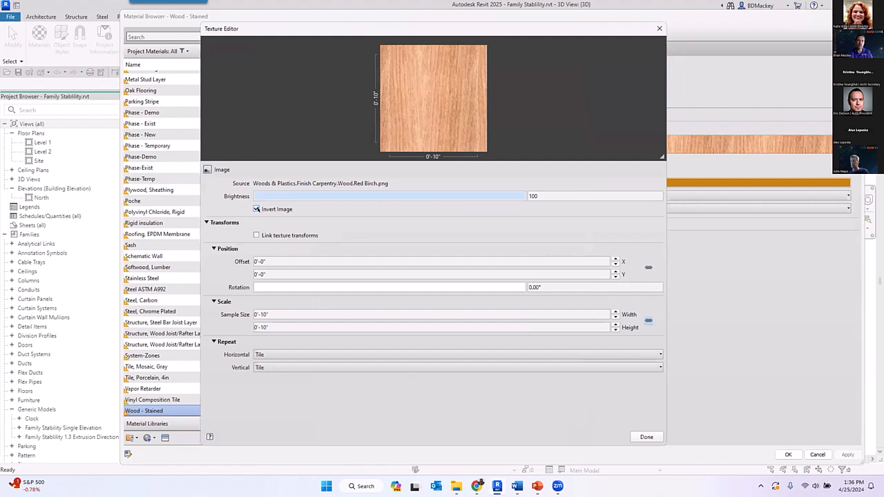
click(265, 235)
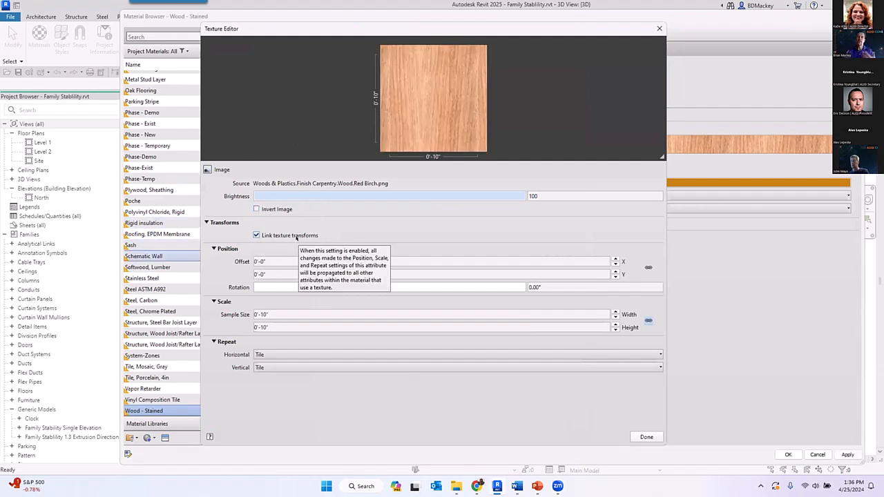
click(647, 437)
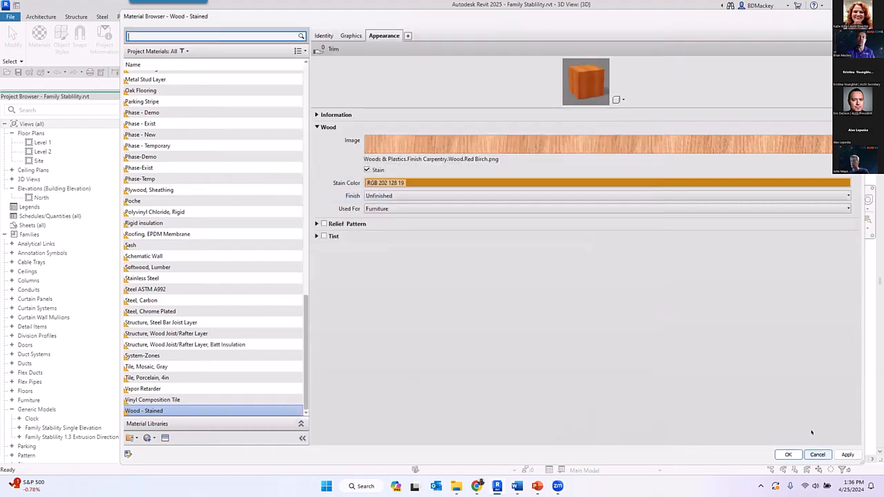
click(782, 384)
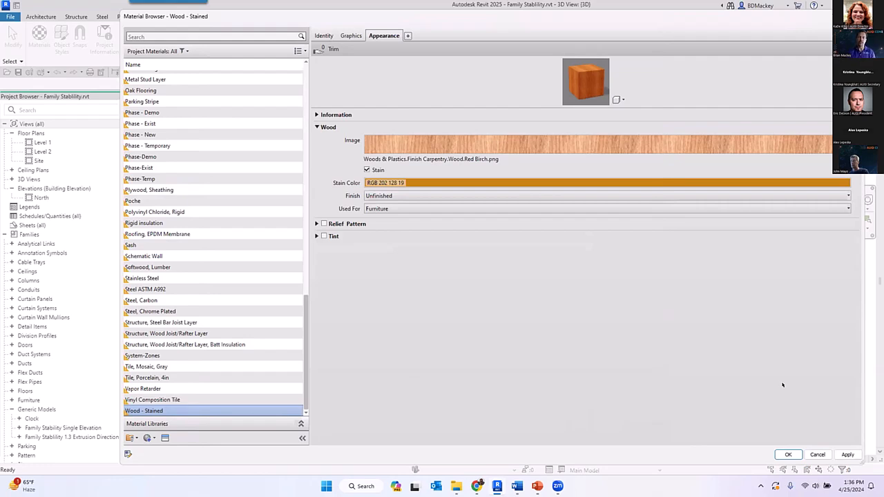
click(788, 454)
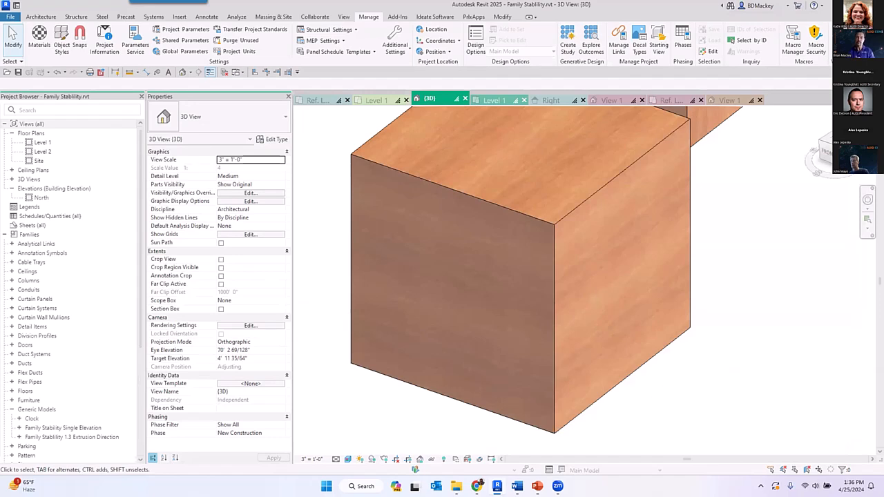
- Open the Family Stability Reference Plane Direction family from the recent files
scroll(700, 399, down, 4)
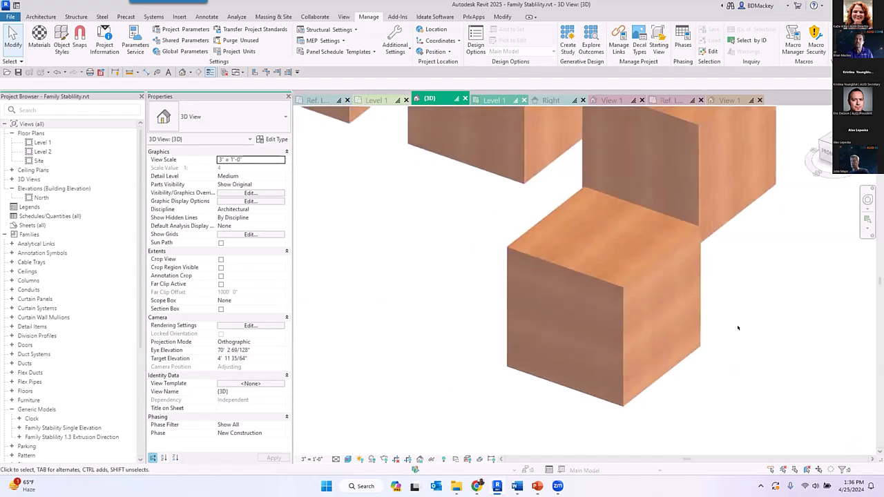
middle_drag(752, 328, 692, 379)
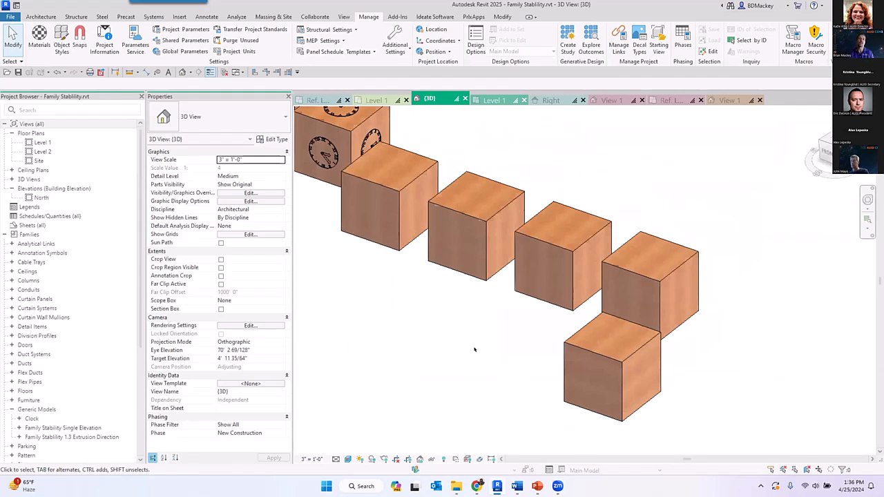
scroll(474, 349, down, 3)
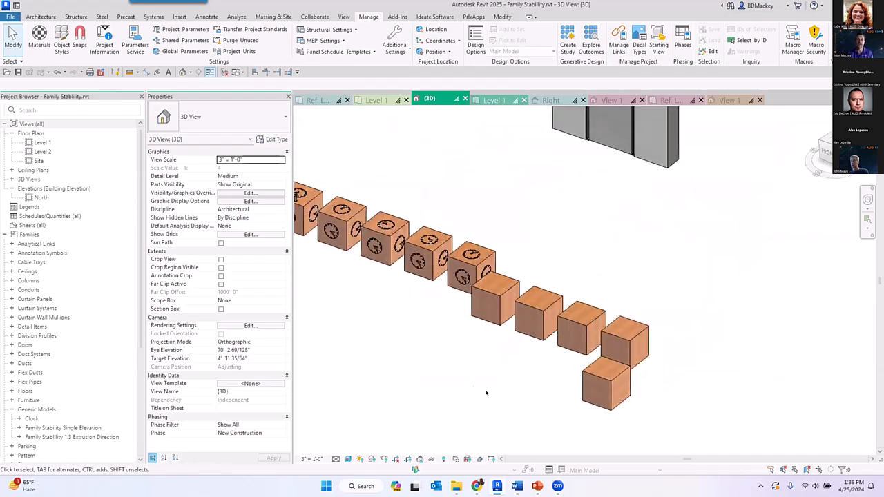
click(17, 6)
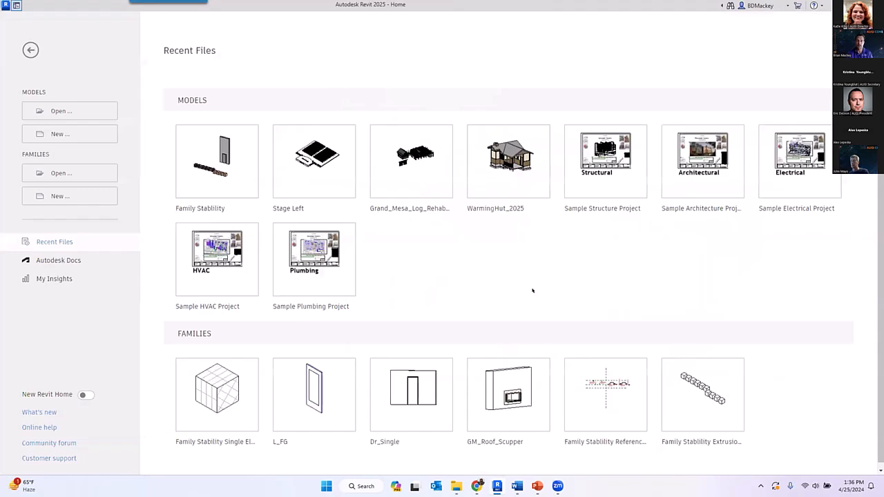
click(616, 426)
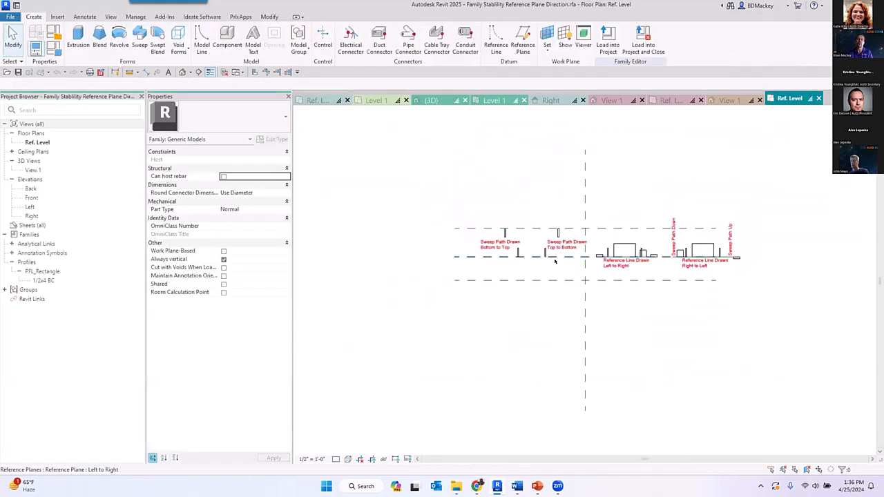
- Inspect the reference planes named Left to Right and Right to Left and the sweeps hosted on them in the Ref. Level plan
scroll(569, 281, up, 3)
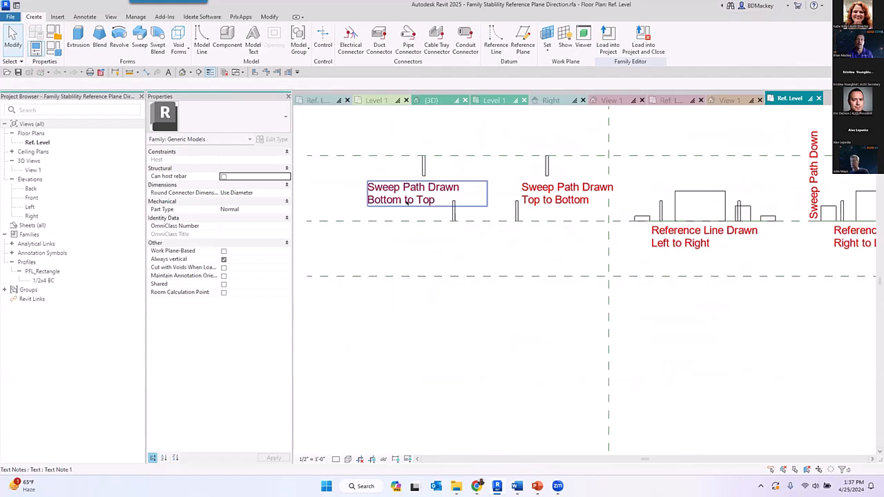
click(473, 221)
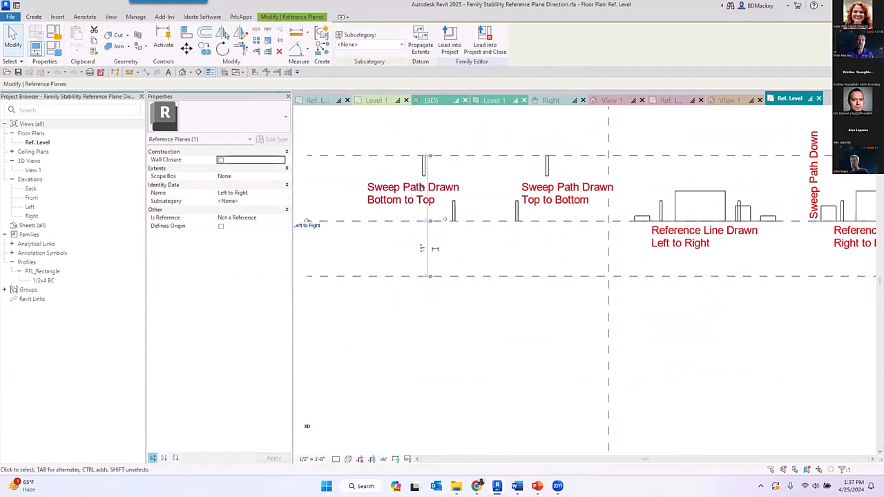
click(422, 159)
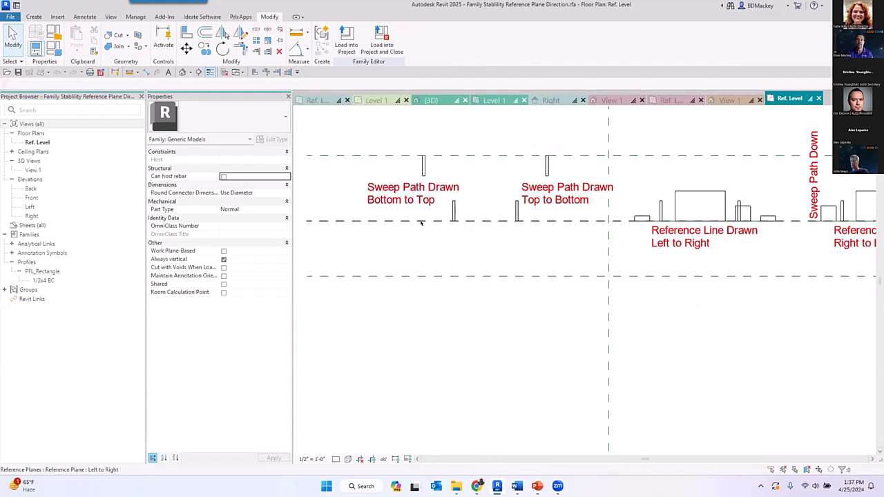
click(562, 155)
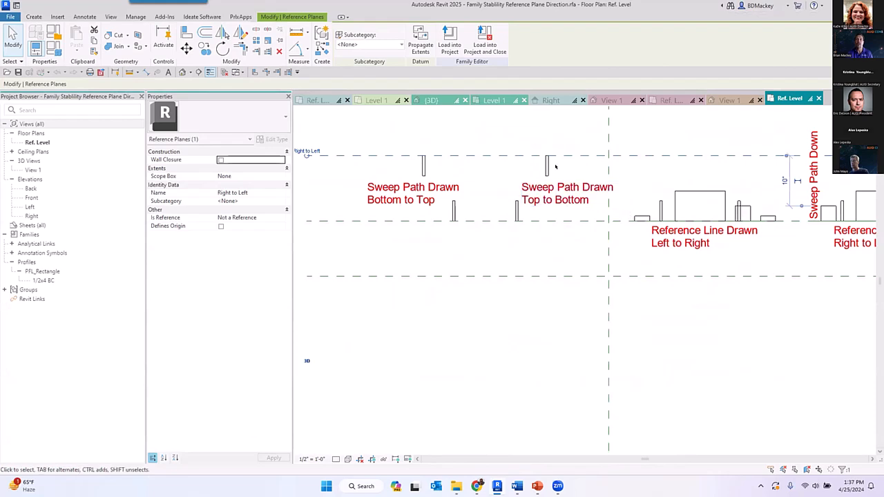
- Examine the reference lines drawn left to right and right to left, checking their extents and the geometry hosted along each
scroll(549, 178, down, 2)
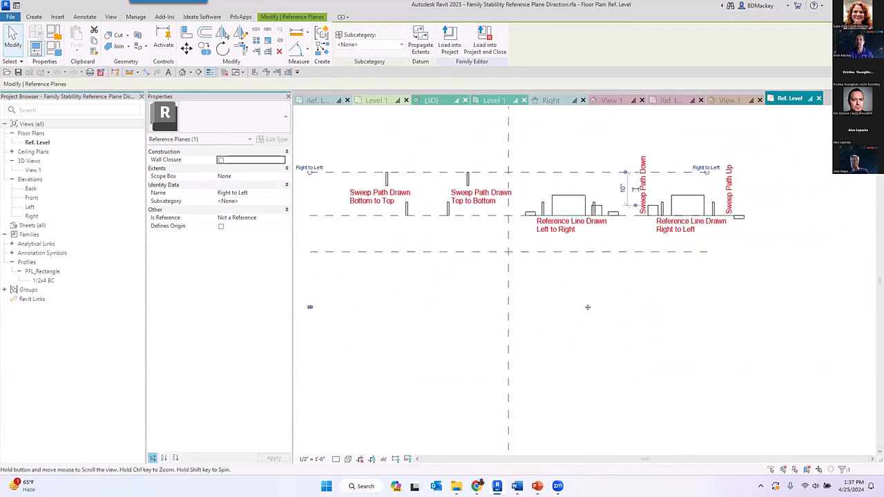
scroll(656, 207, up, 4)
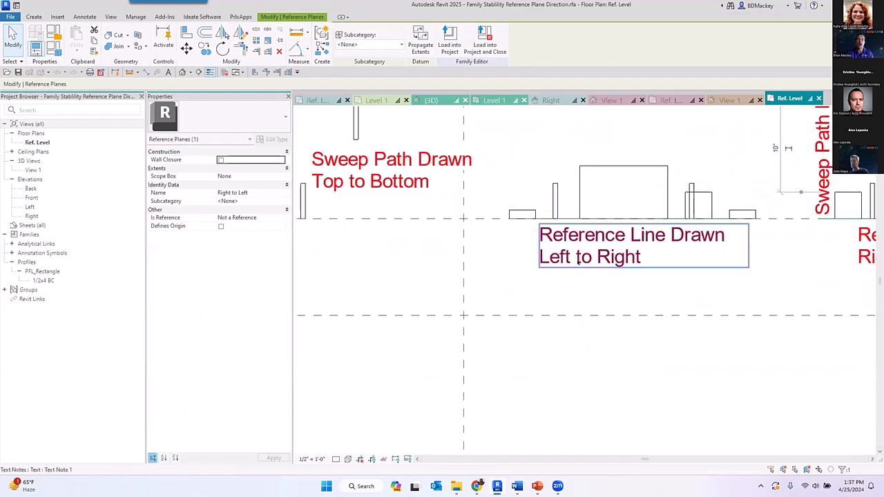
click(585, 223)
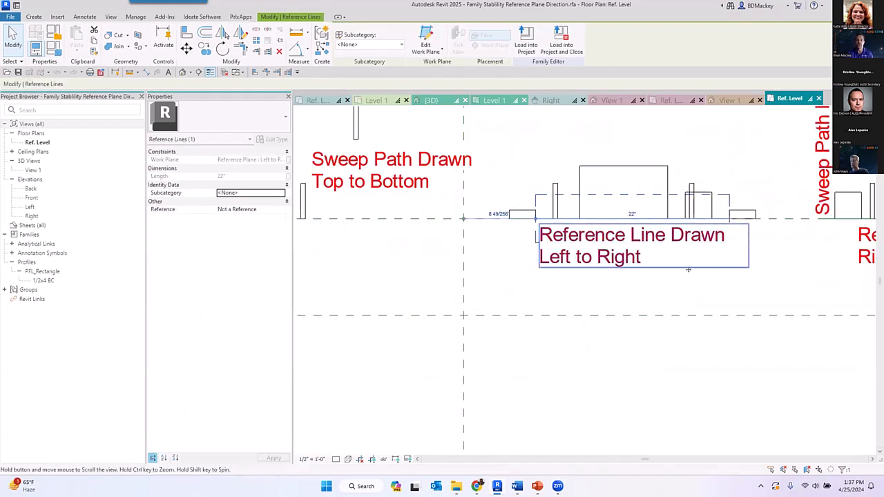
middle_drag(687, 269, 555, 272)
scroll(417, 246, down, 1)
middle_drag(694, 274, 608, 276)
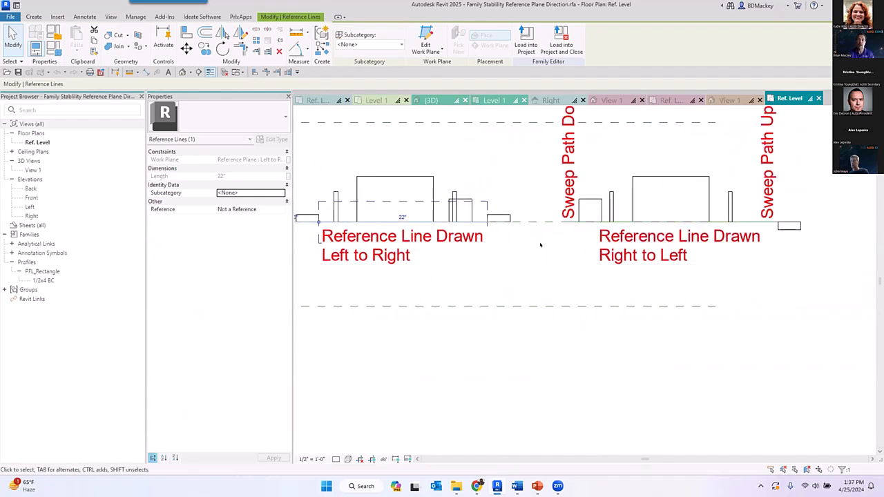
click(566, 222)
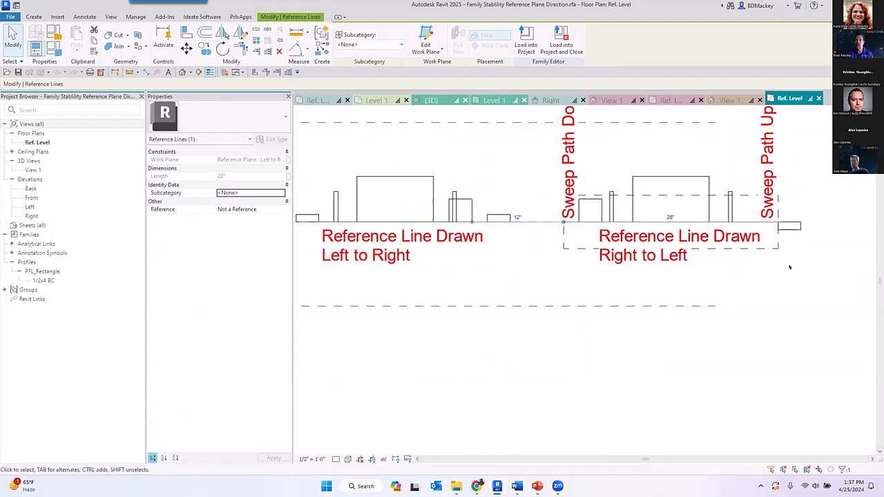
click(568, 244)
click(568, 223)
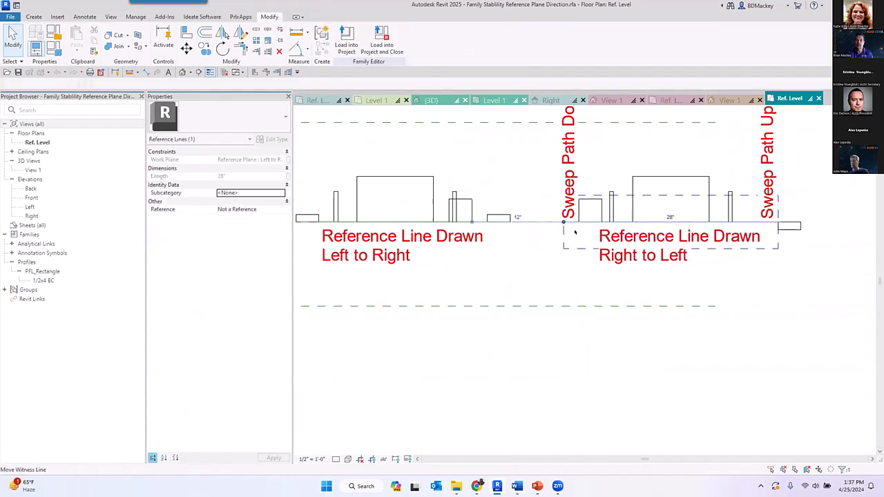
middle_drag(536, 237, 494, 253)
scroll(495, 252, down, 5)
click(637, 283)
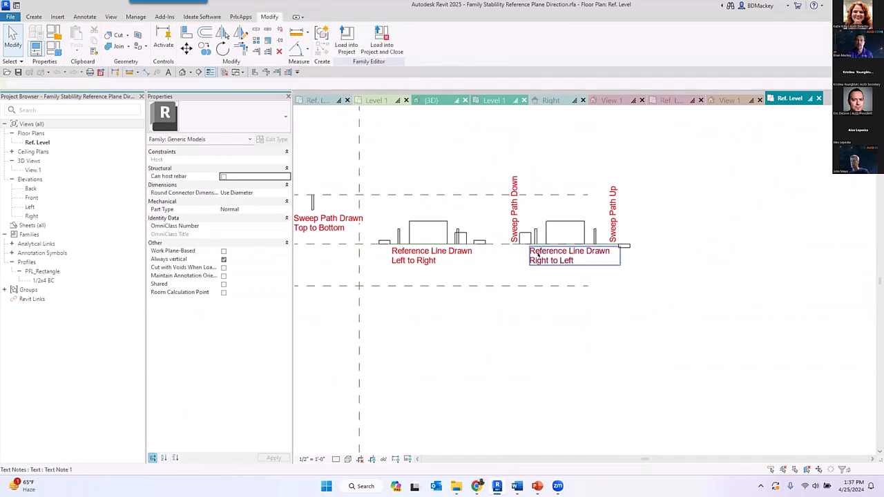
scroll(496, 254, up, 6)
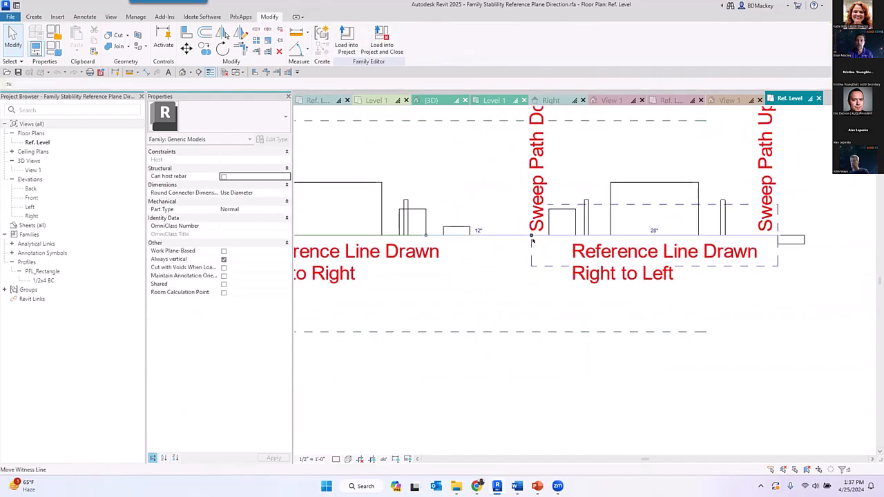
- Try moving the left end of the right-to-left reference line past its right end, and undo the change
click(532, 235)
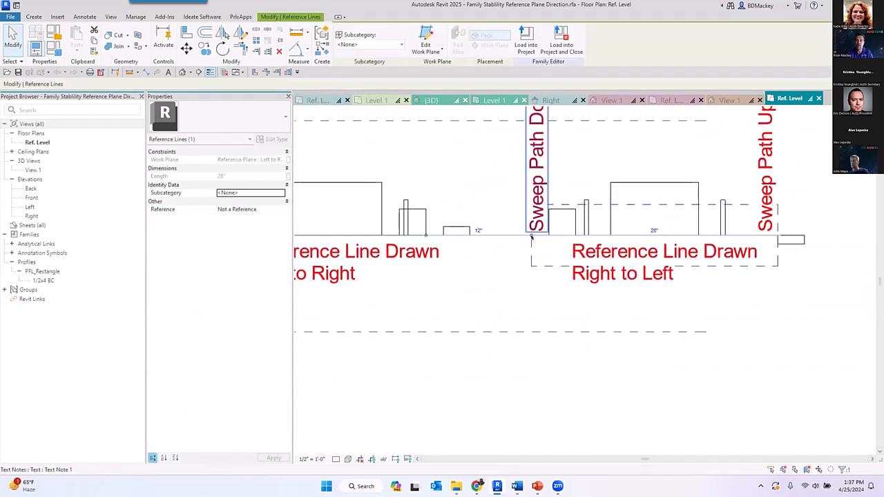
click(526, 258)
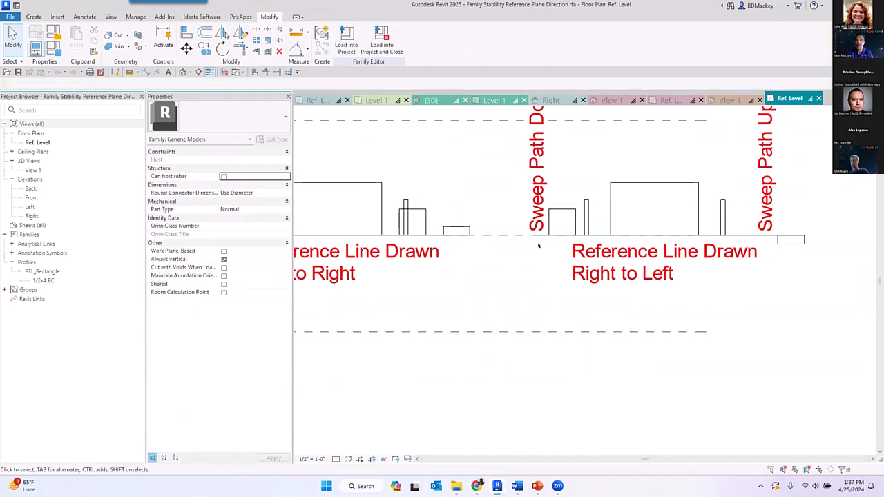
click(532, 235)
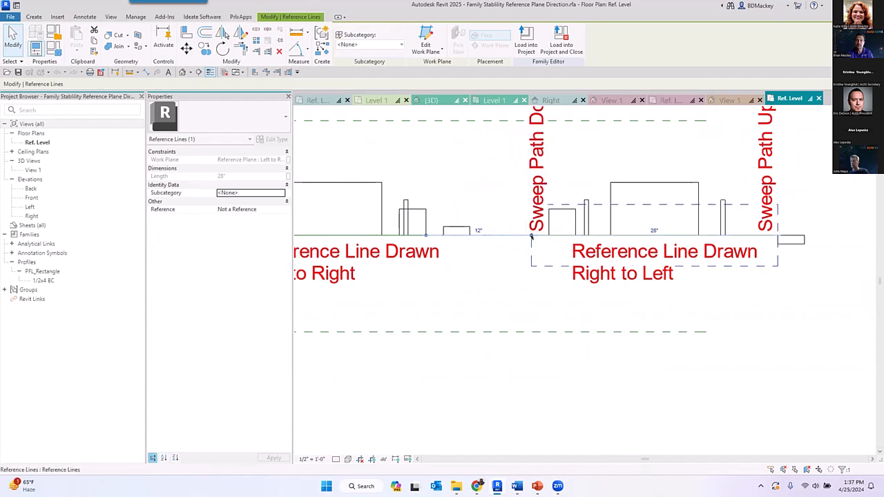
drag(532, 235, 839, 235)
middle_drag(836, 276, 656, 261)
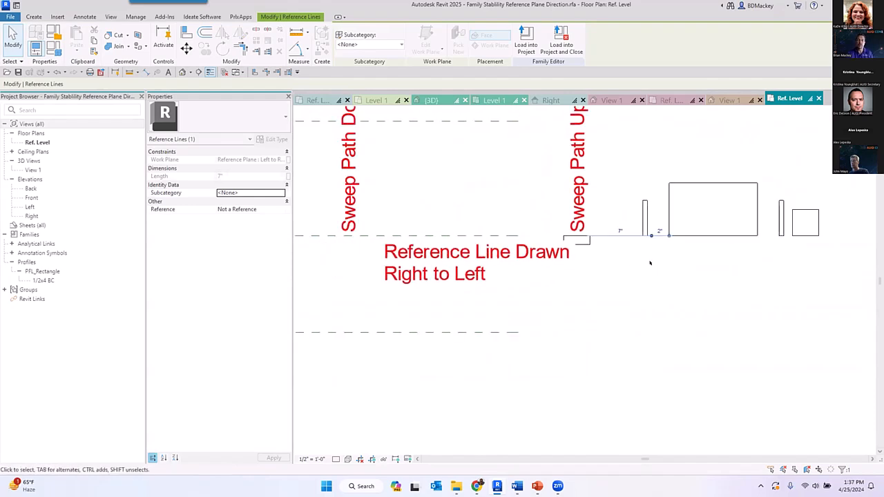
key(ctrl+z)
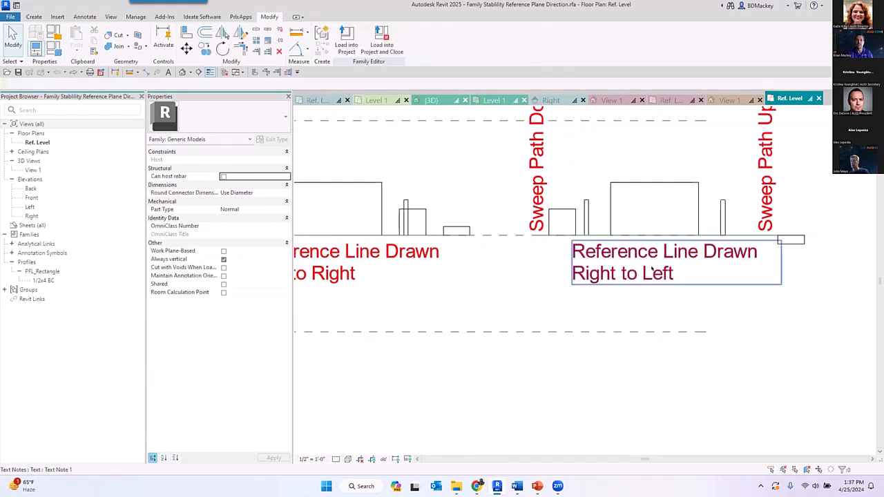
scroll(649, 268, down, 1)
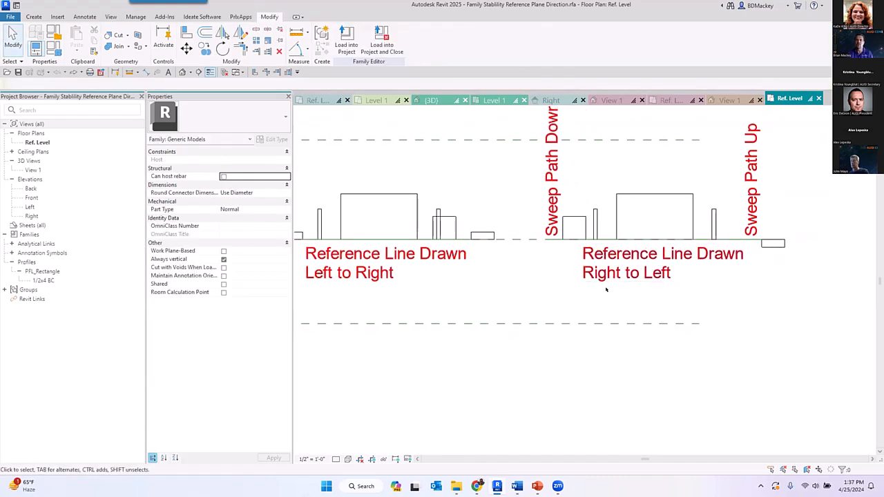
scroll(607, 290, down, 1)
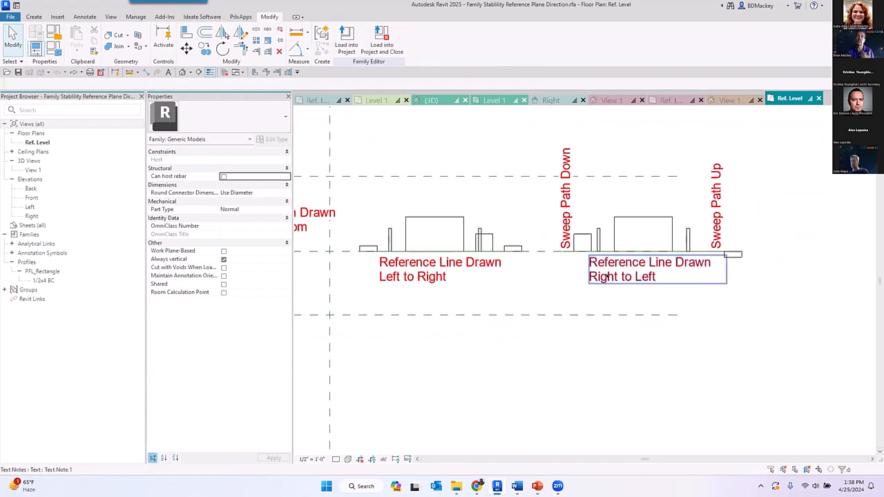
scroll(725, 261, up, 2)
scroll(725, 261, up, 2)
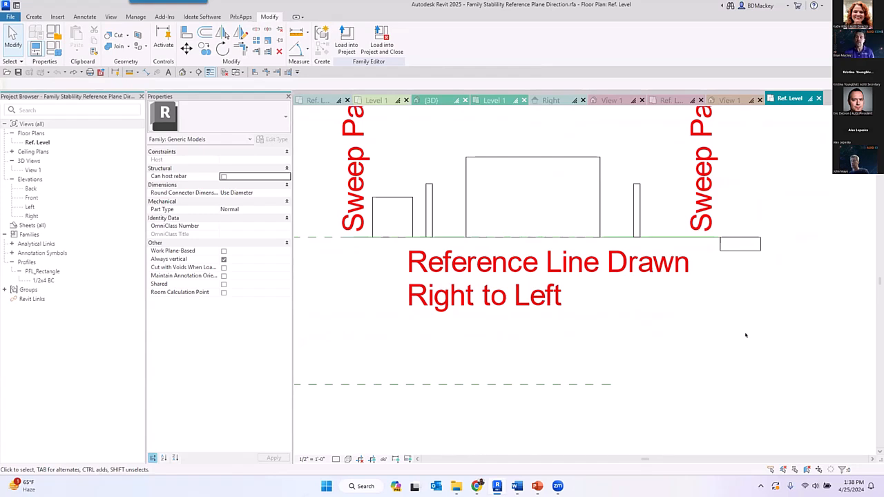
scroll(659, 238, down, 3)
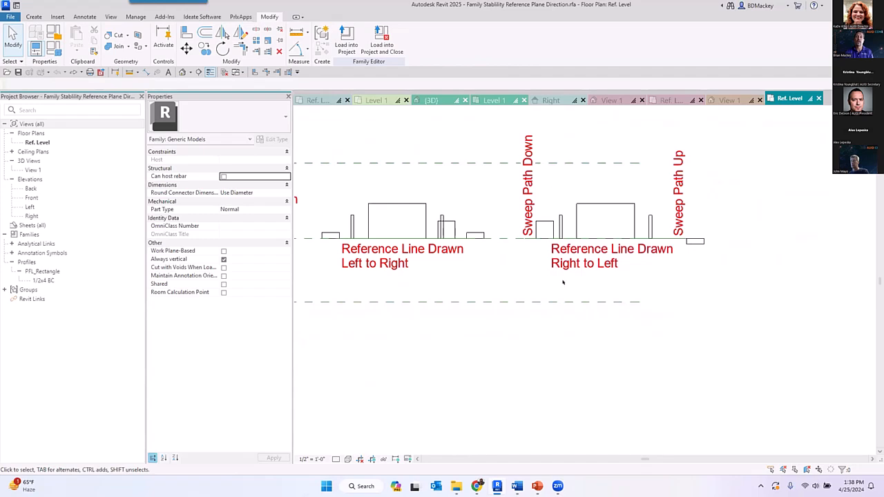
- Draw a diagonal reference line about 27.5" long between the center planes' intersection and a point below and right of it
middle_drag(516, 339, 696, 322)
key(r)
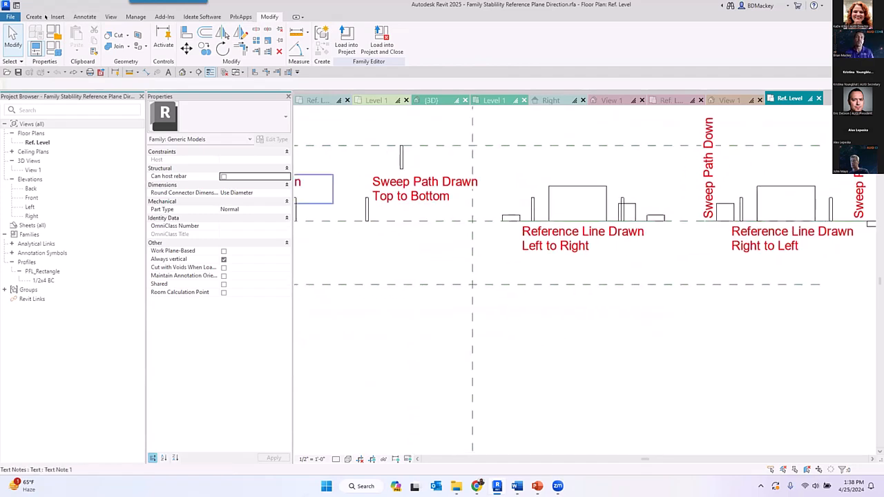
click(34, 16)
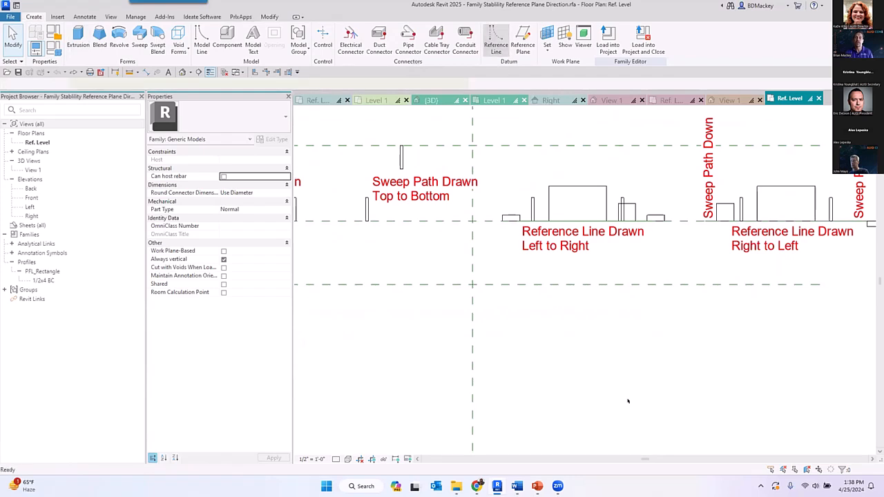
click(495, 38)
click(575, 404)
click(472, 283)
key(Escape)
key(Escape)
click(517, 341)
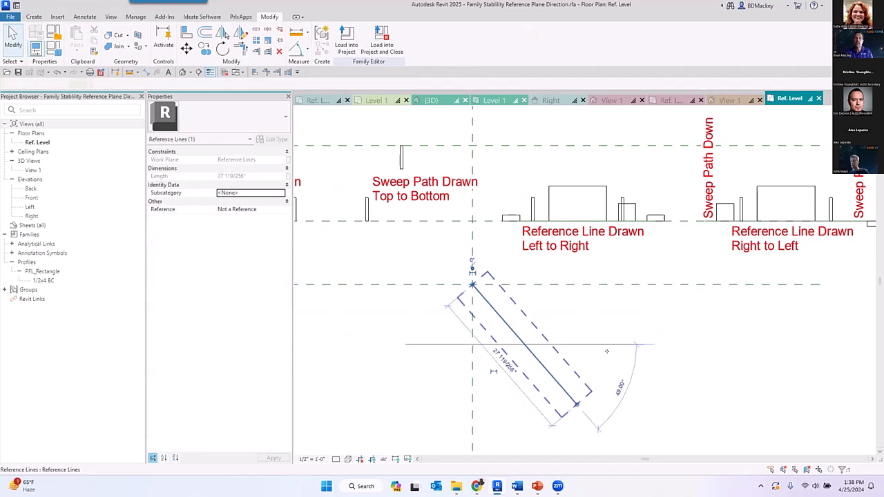
middle_drag(576, 403, 576, 368)
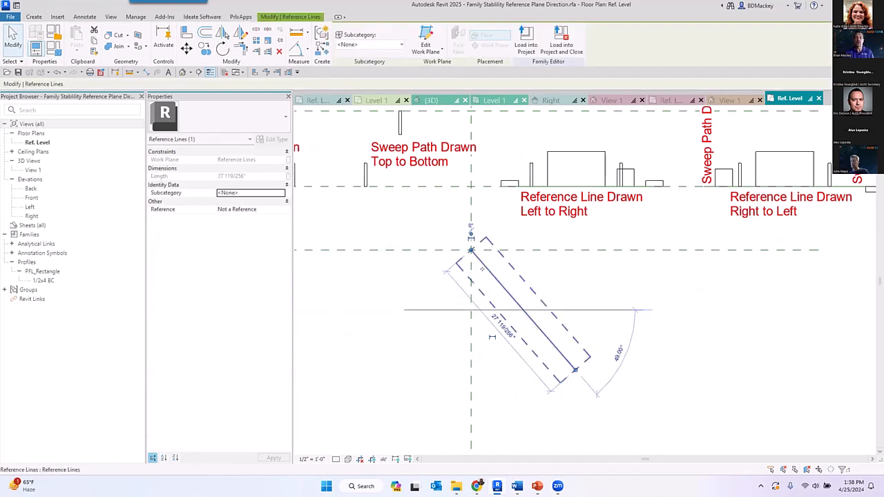
- Align and lock the upper end of the diagonal reference line to both center reference planes
click(814, 249)
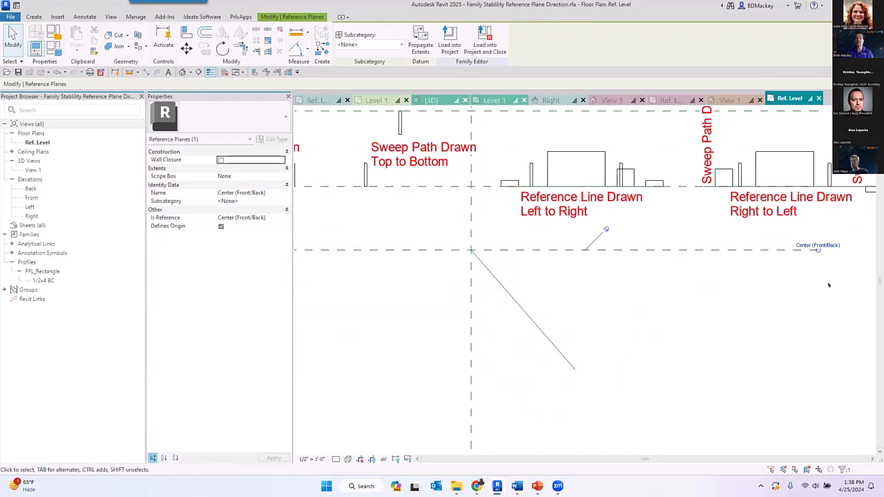
key(Escape)
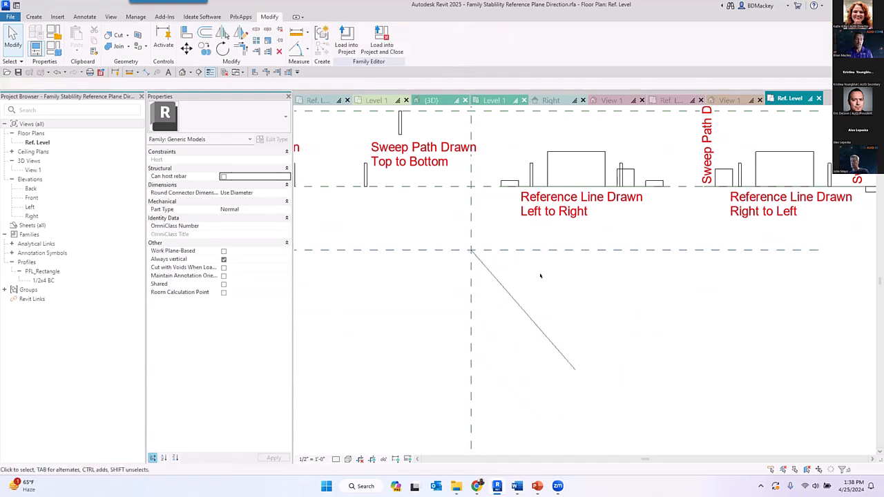
key(a)
key(l)
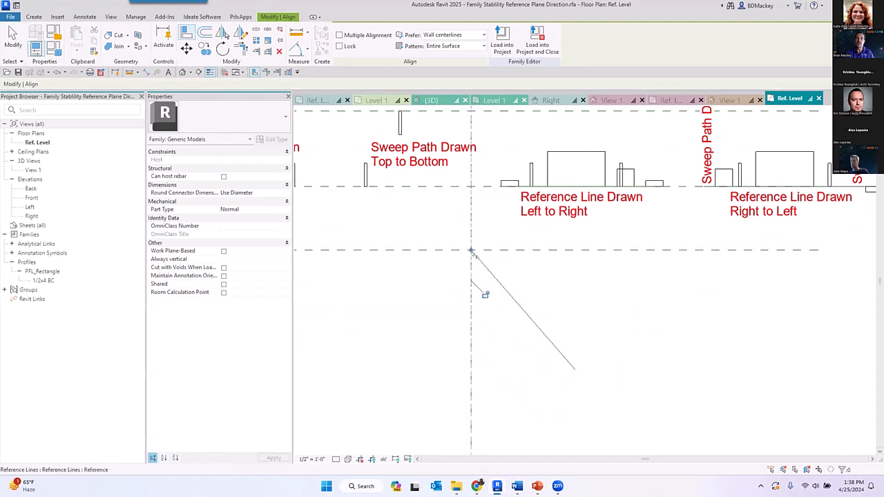
click(541, 261)
right_click(571, 286)
click(599, 298)
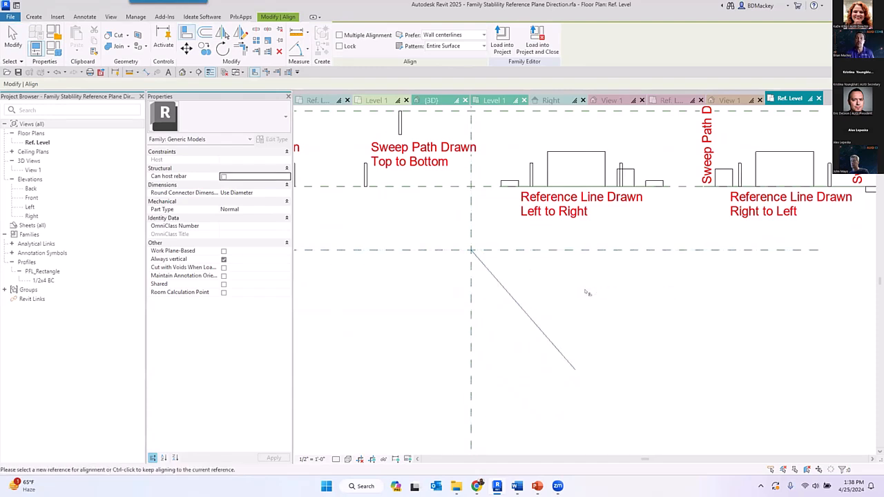
- Add an angular dimension between the Center (Left/Right) plane and the diagonal reference line
key(d)
key(a)
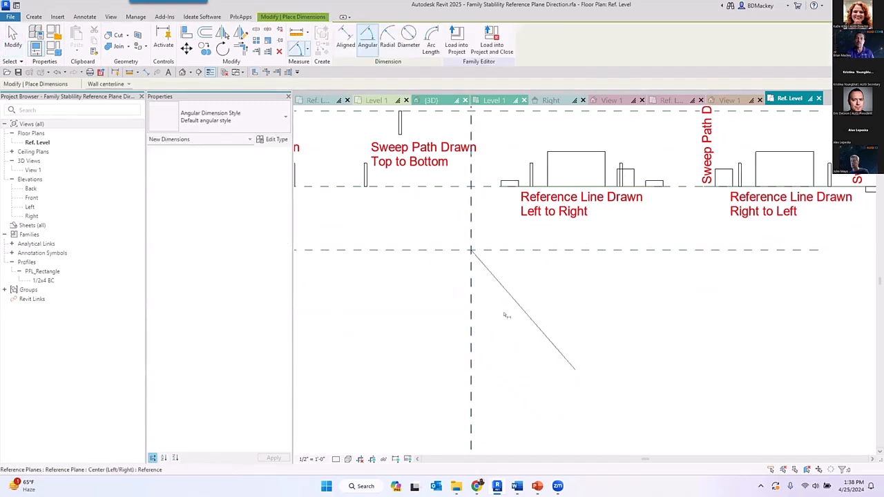
click(521, 313)
click(524, 370)
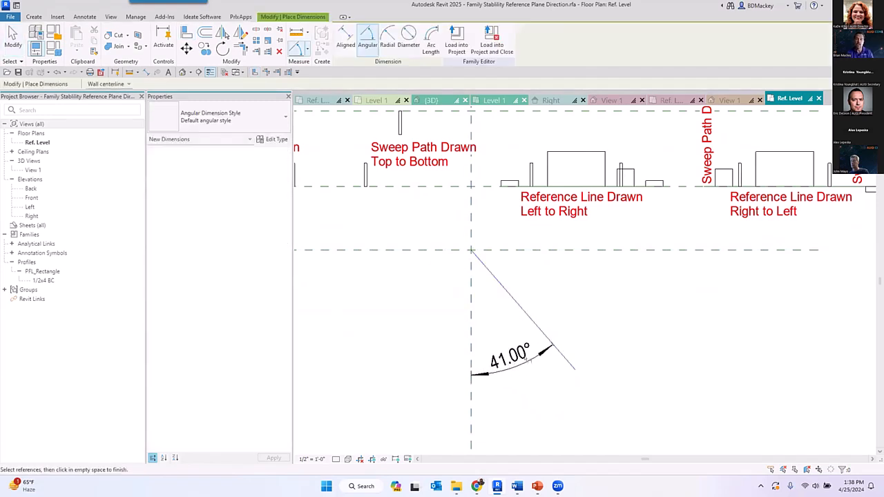
key(Escape)
key(Escape)
- Label the angular dimension with a new family type parameter named A, grouped under Dimensions
click(511, 357)
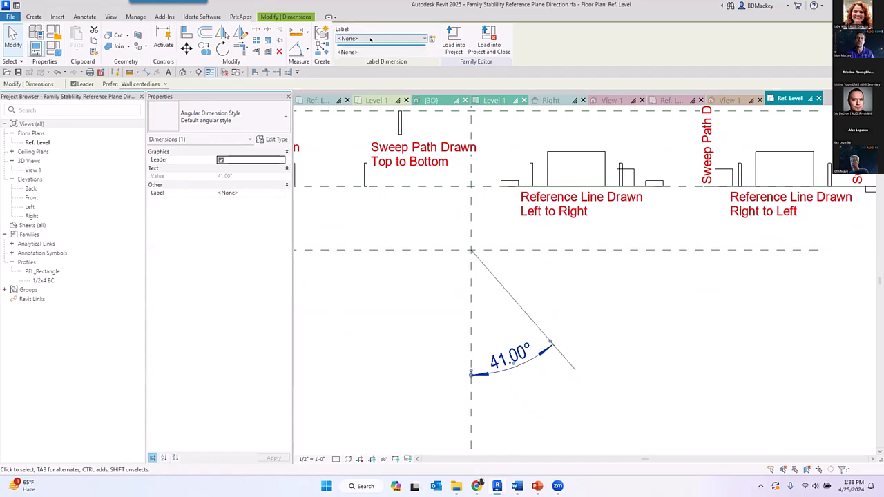
click(432, 39)
text(A)
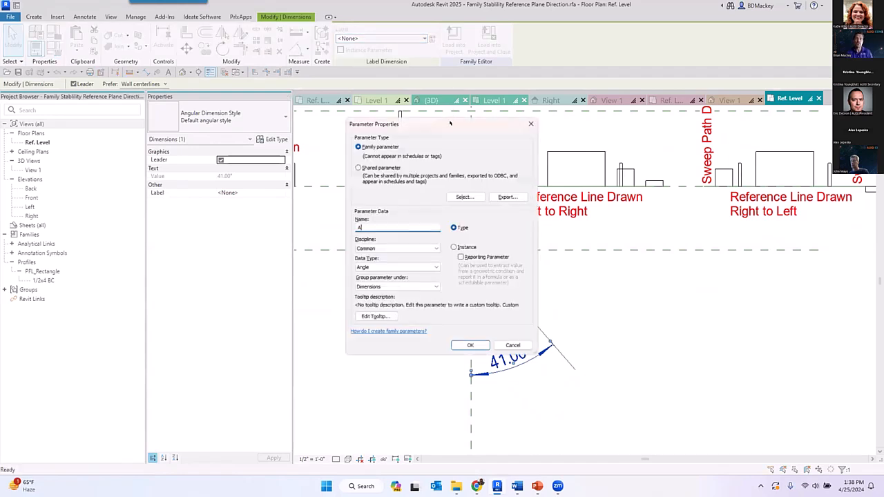
click(462, 350)
key(Escape)
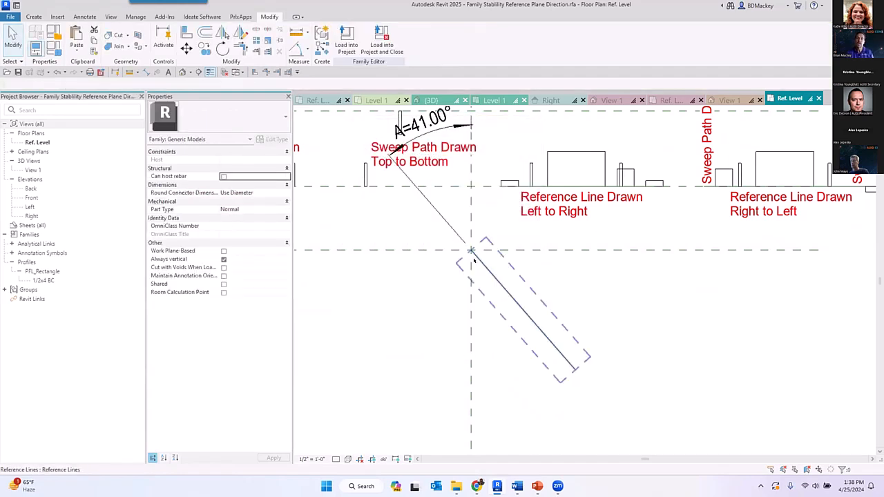
- Set the angle parameter A of the diagonal reference line to 60°
click(513, 298)
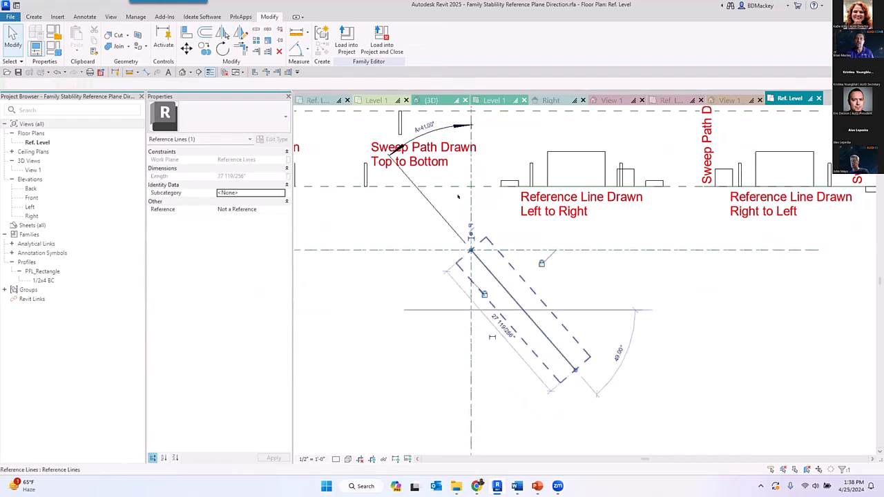
click(424, 129)
text(60)
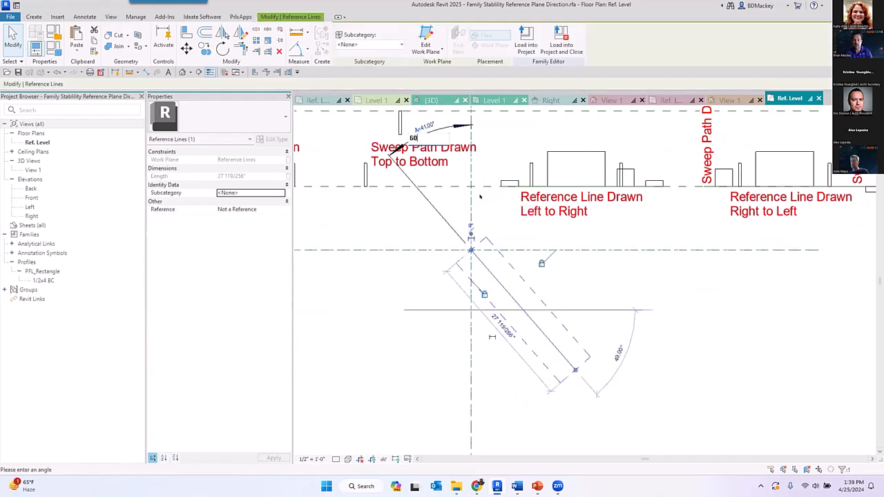
key(Return)
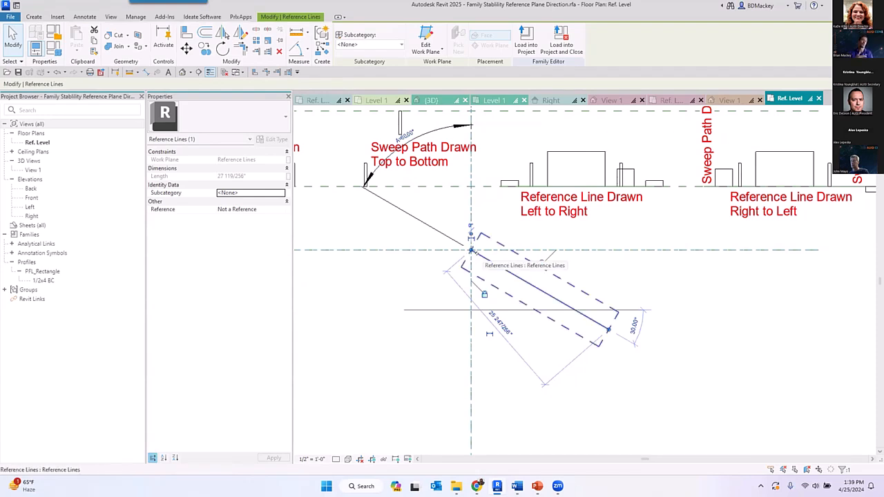
click(642, 380)
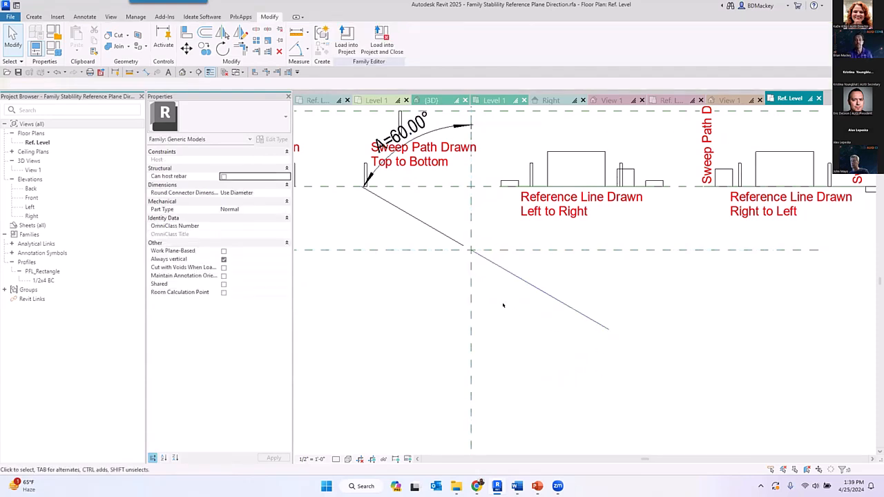
- Select the angled reference line and close the inactive views
scroll(546, 321, down, 1)
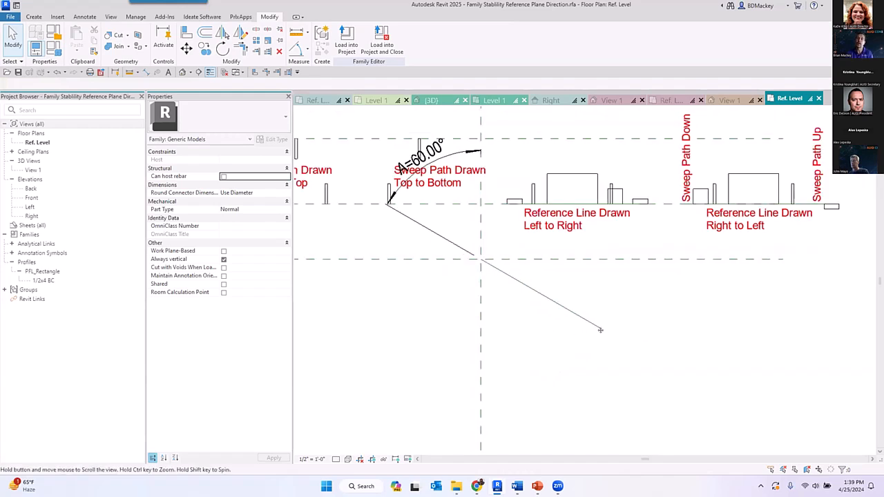
middle_drag(561, 328, 596, 325)
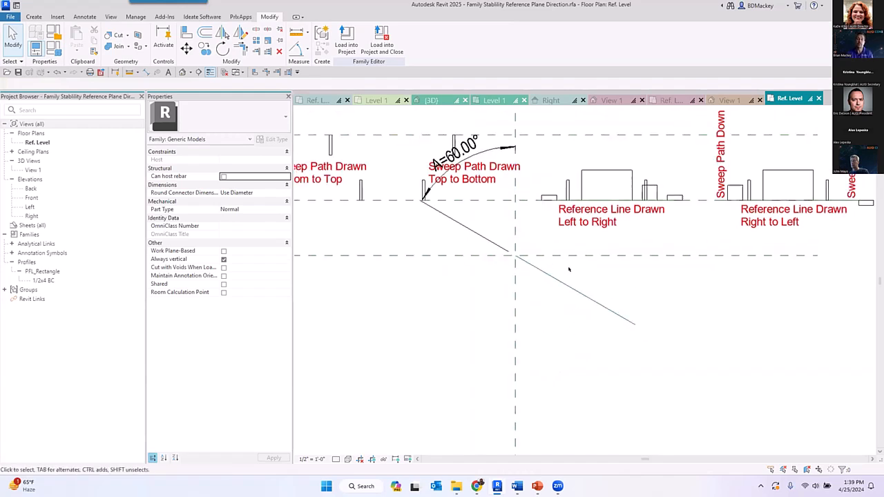
click(604, 304)
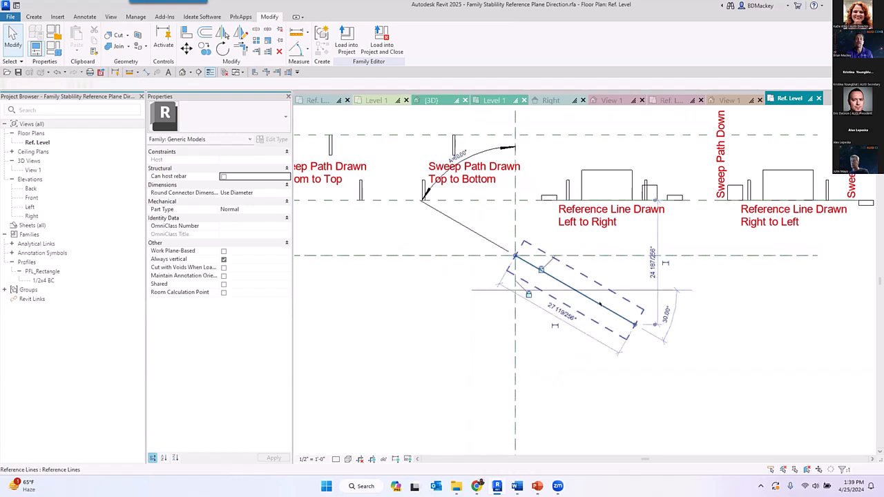
click(223, 73)
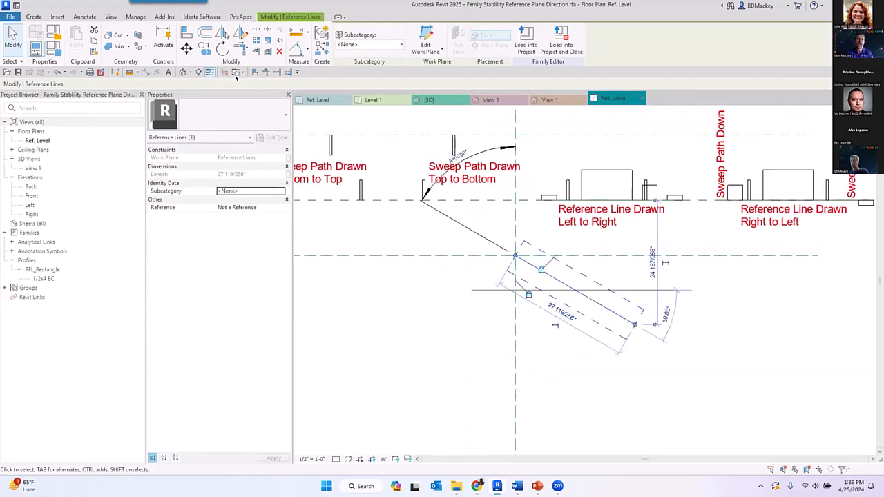
- Open the 3D view View 1 and examine the work planes carried by the angled reference line
double_click(32, 168)
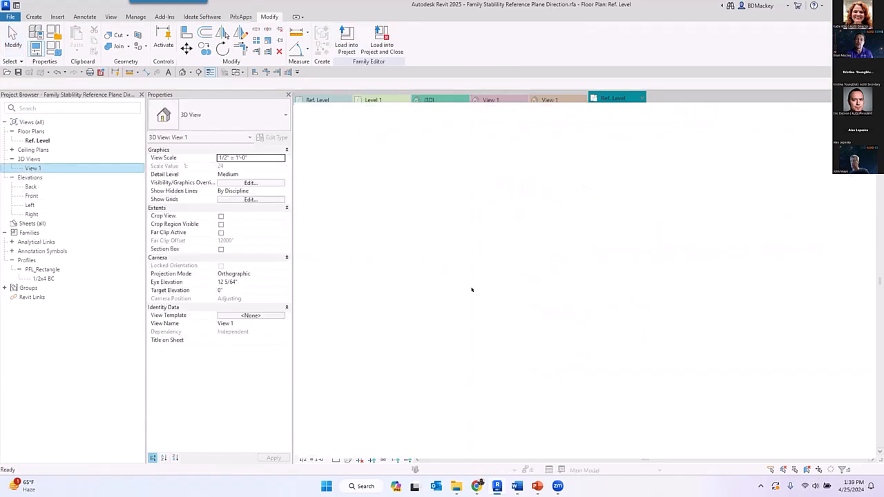
click(567, 314)
scroll(569, 317, up, 3)
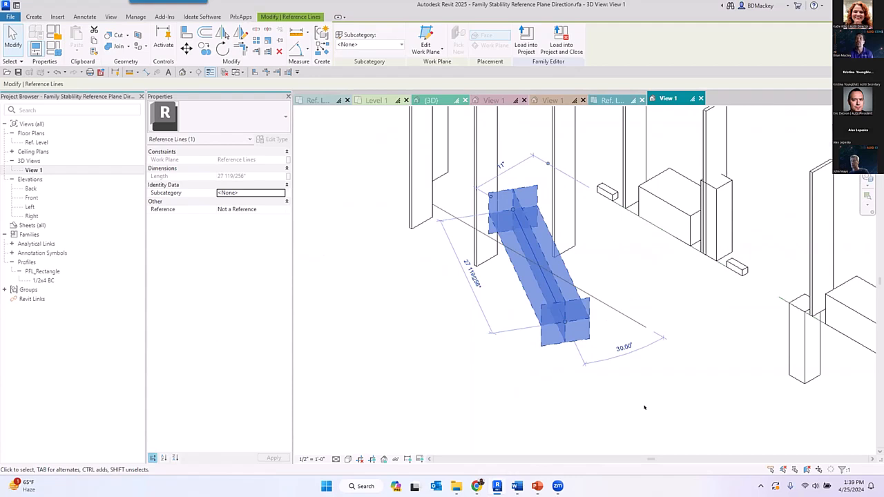
click(644, 407)
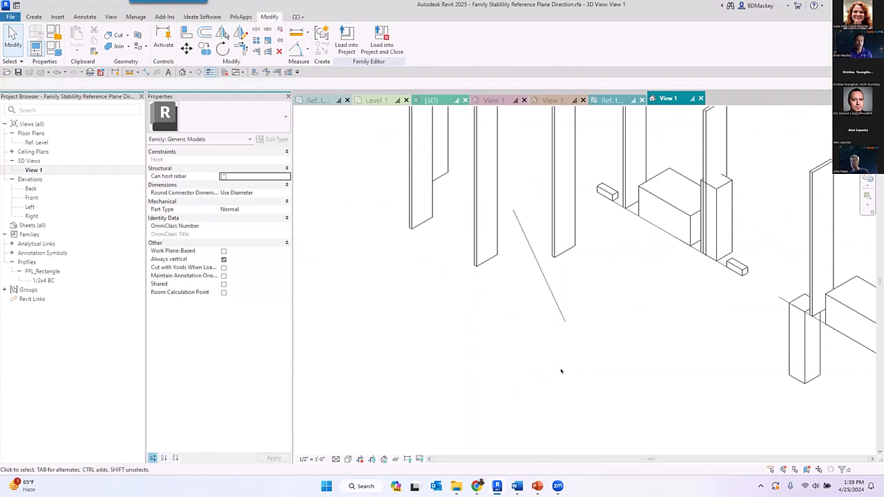
- Set the work plane to the plane perpendicular to the angled reference line at its free end by picking it
shift+middle_drag(580, 373, 595, 370)
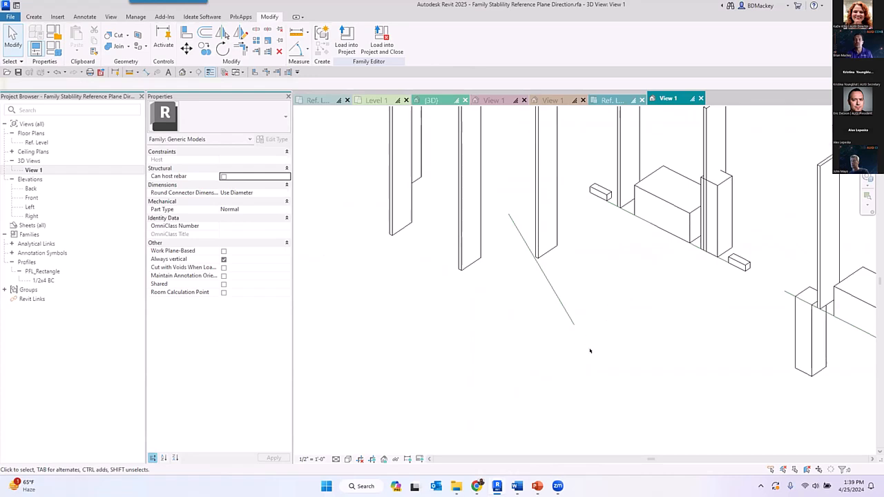
click(33, 16)
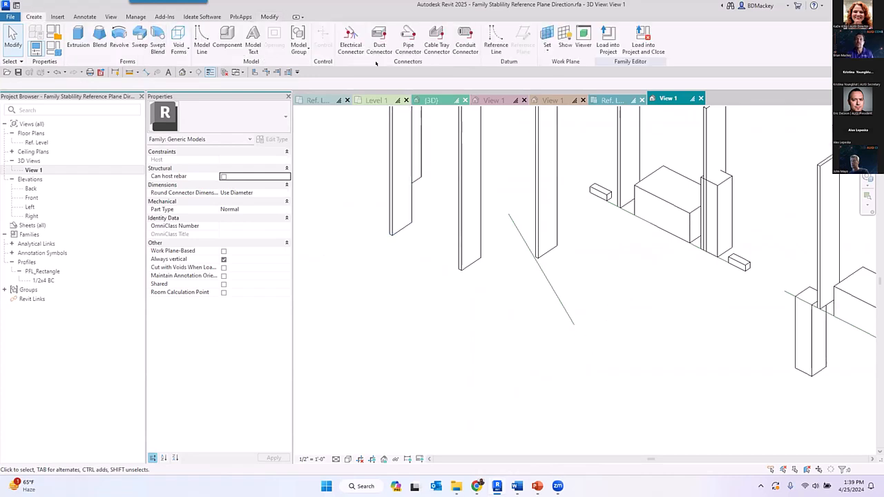
click(546, 40)
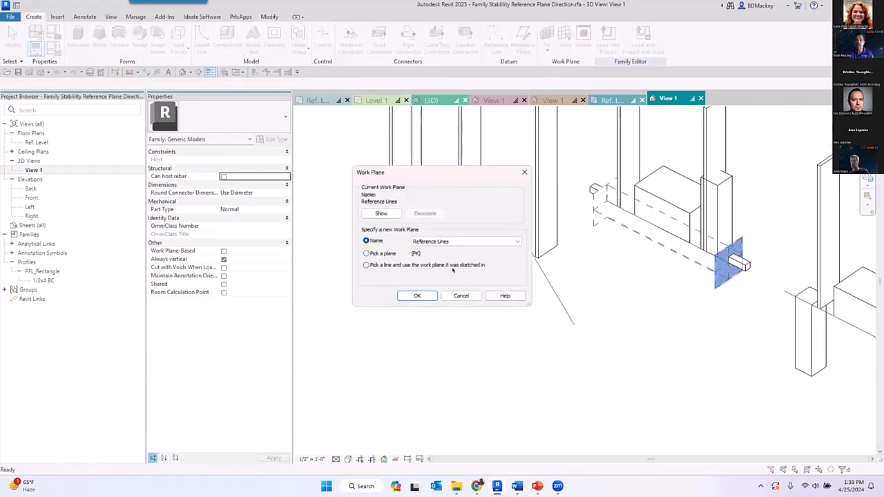
click(384, 253)
click(417, 295)
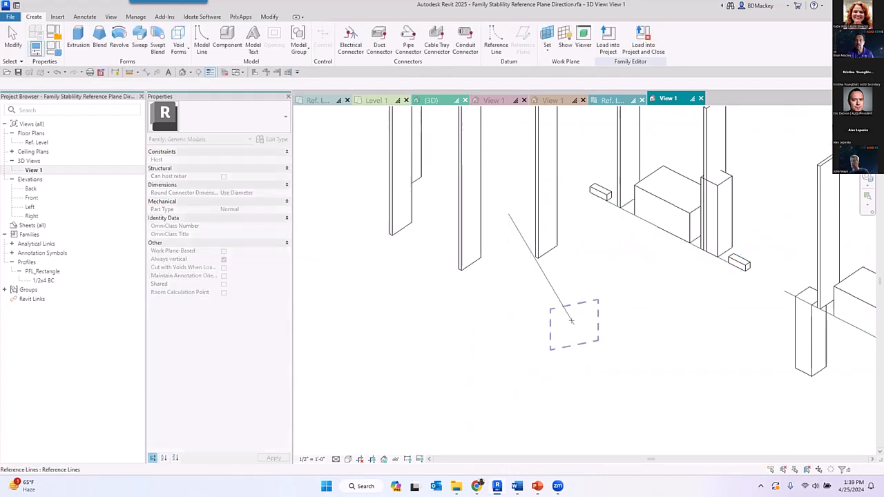
click(571, 321)
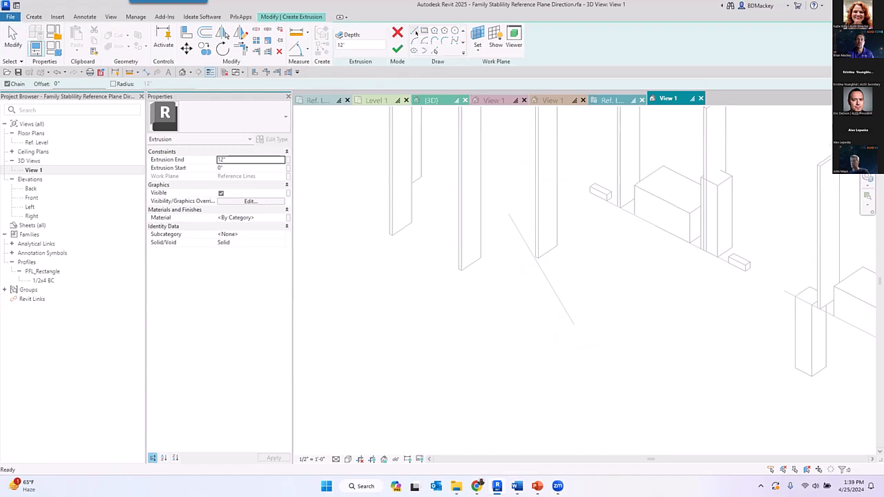
- Extrude a circle centred on the reference line's endpoint to a depth of 12"
click(452, 31)
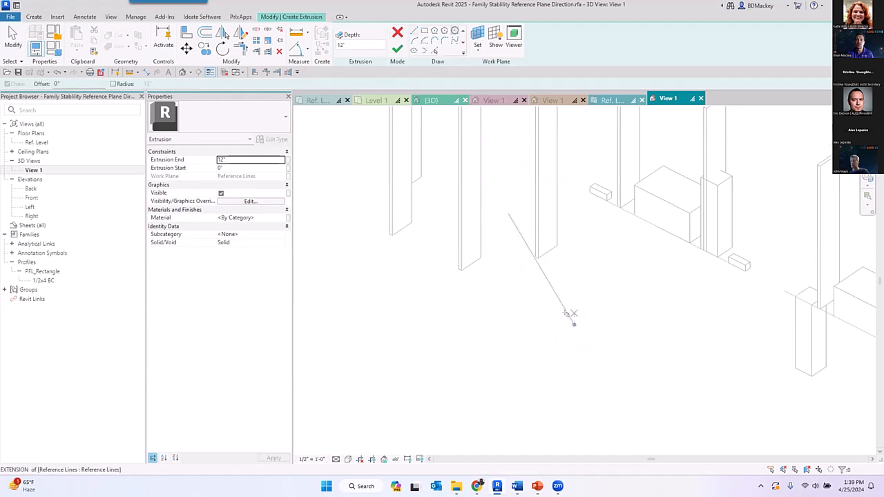
click(573, 324)
click(562, 326)
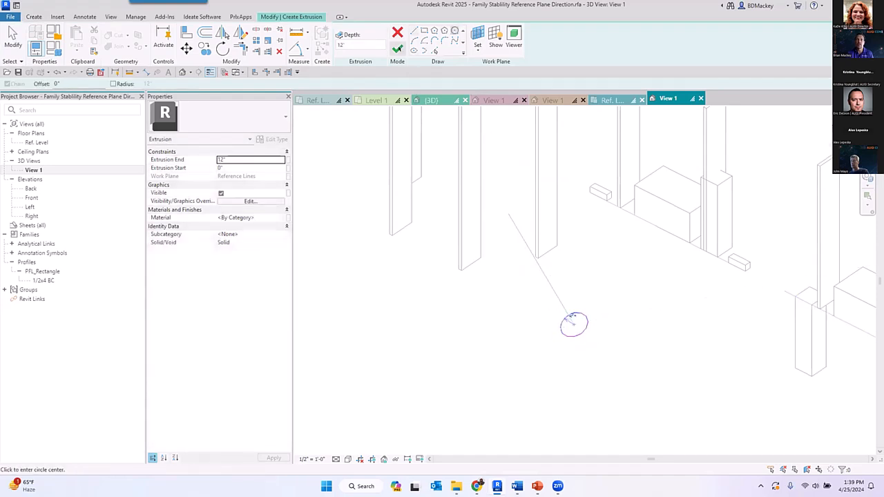
click(397, 49)
click(680, 329)
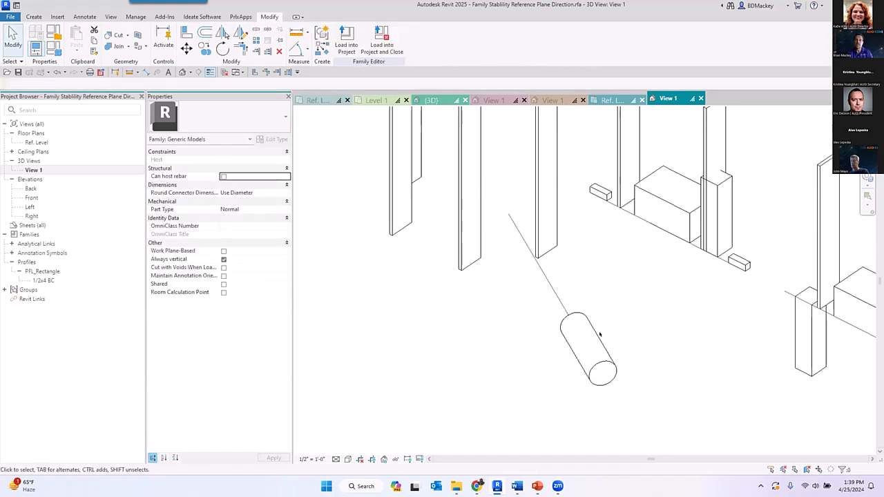
- Check which work plane the cylindrical extrusion is hosted on, then deselect it
click(591, 336)
key(ctrl)
key(ctrl)
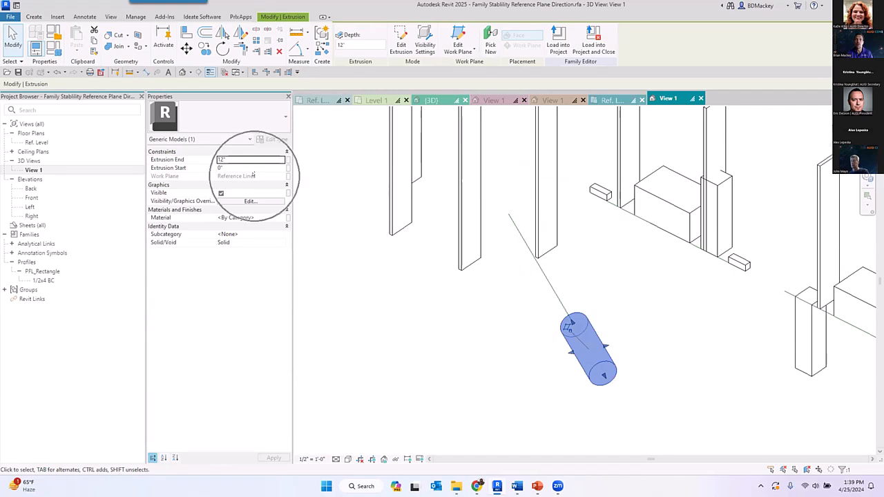
click(673, 305)
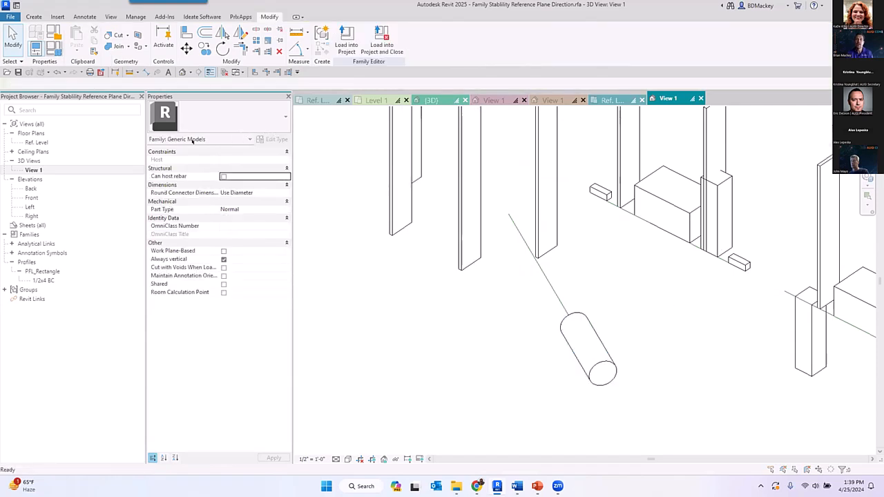
- Set the family's angle parameter A to 33° and apply it to flex the reference line and its cylinder
click(55, 47)
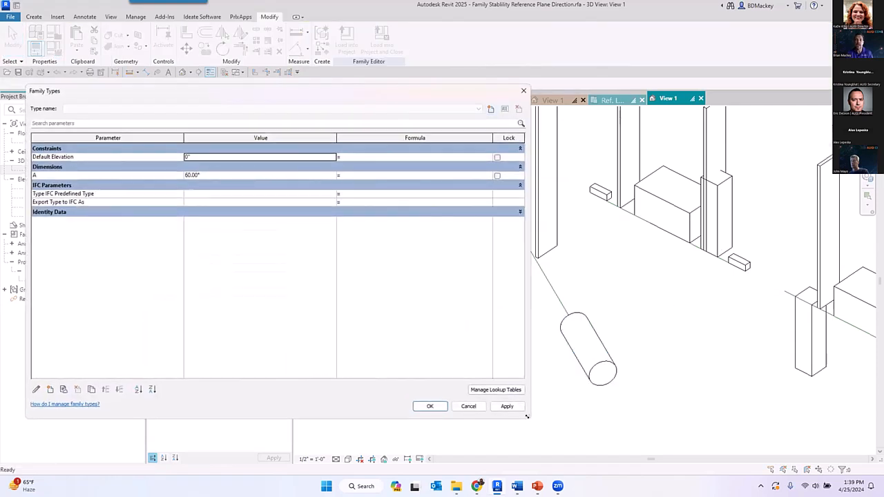
drag(527, 416, 433, 374)
click(201, 177)
text(33)
click(413, 364)
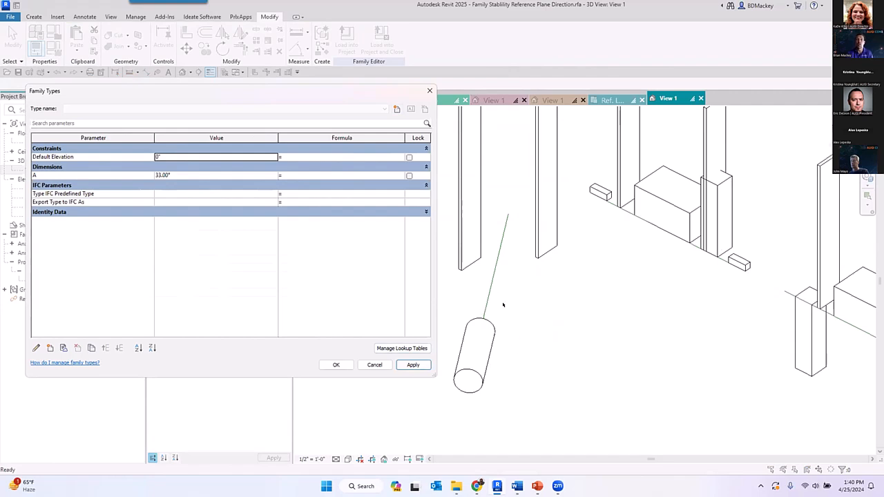
click(328, 364)
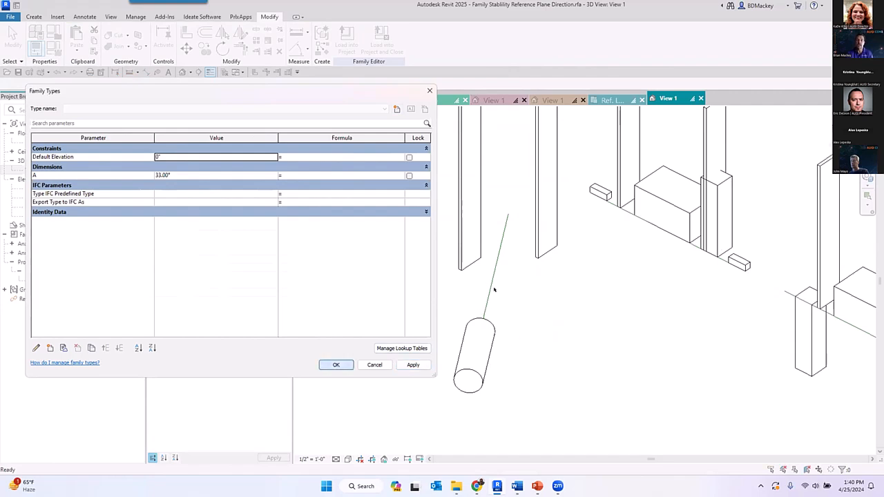
- Inspect the angled reference line's work planes and the cylinder hosted on its end
click(498, 255)
drag(480, 331, 549, 402)
drag(466, 387, 482, 331)
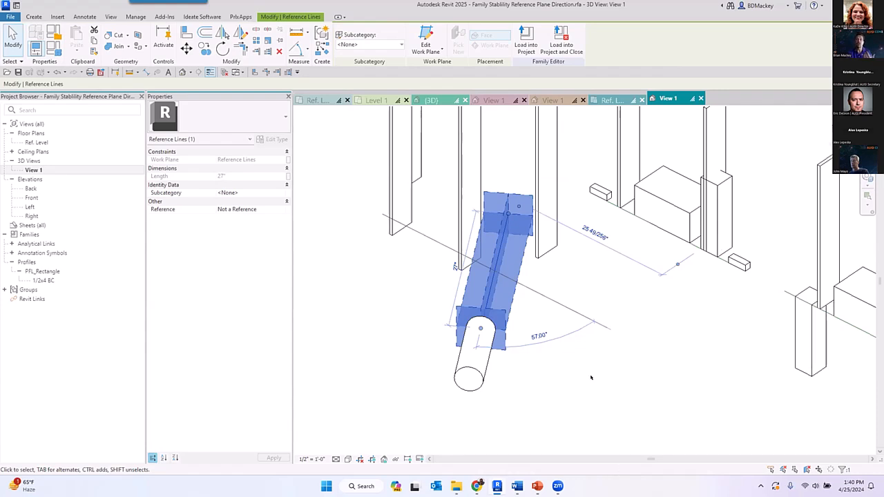
click(641, 305)
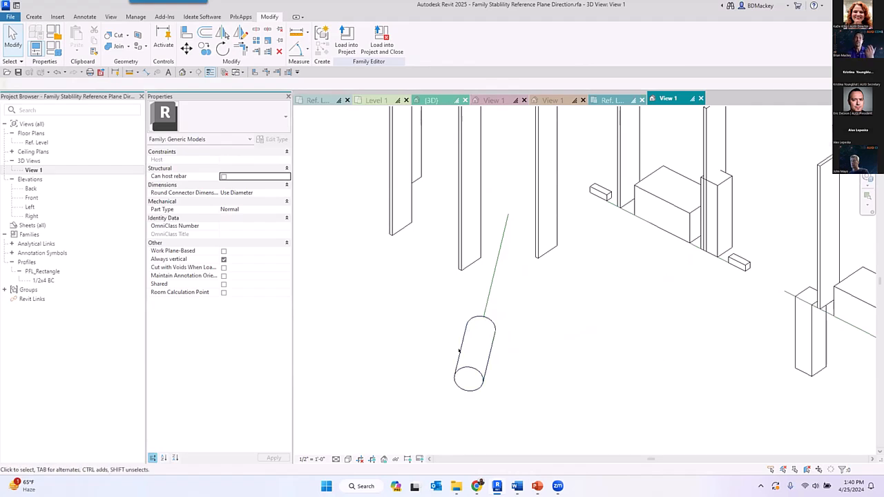
click(476, 354)
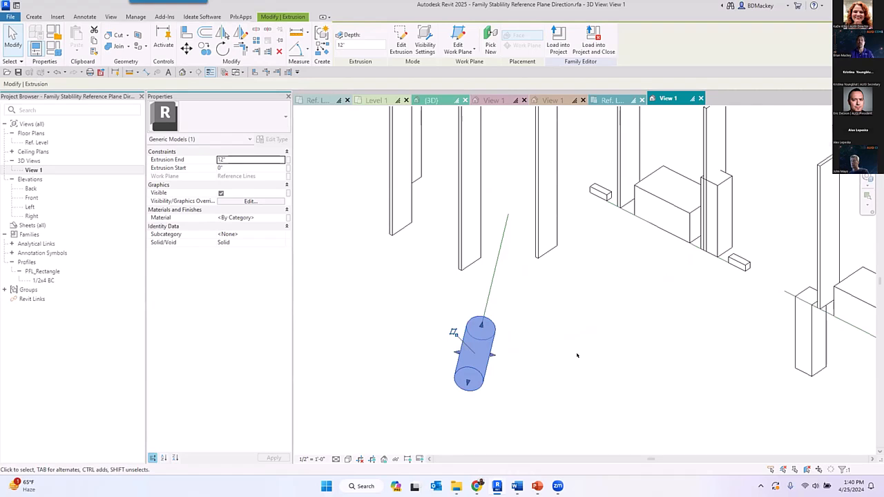
click(577, 356)
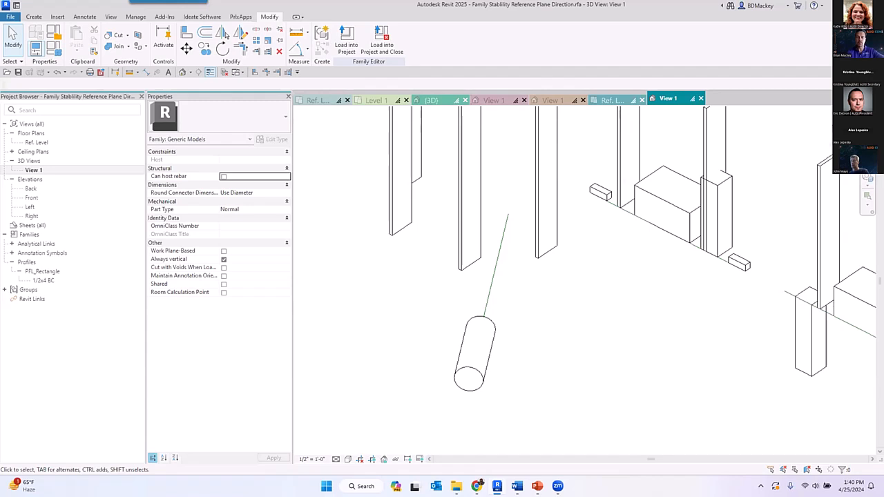
- Switch to the Ref. Level plan of Family1 and inspect the Right reference plane's properties
click(318, 100)
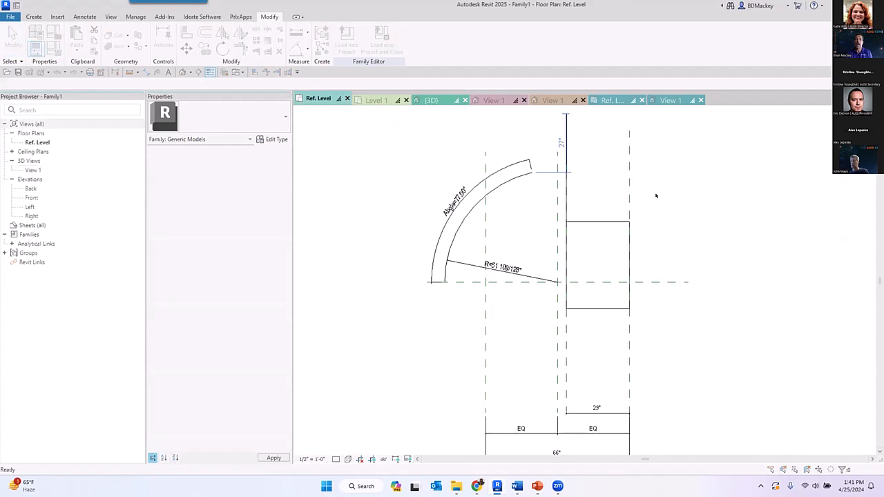
click(487, 278)
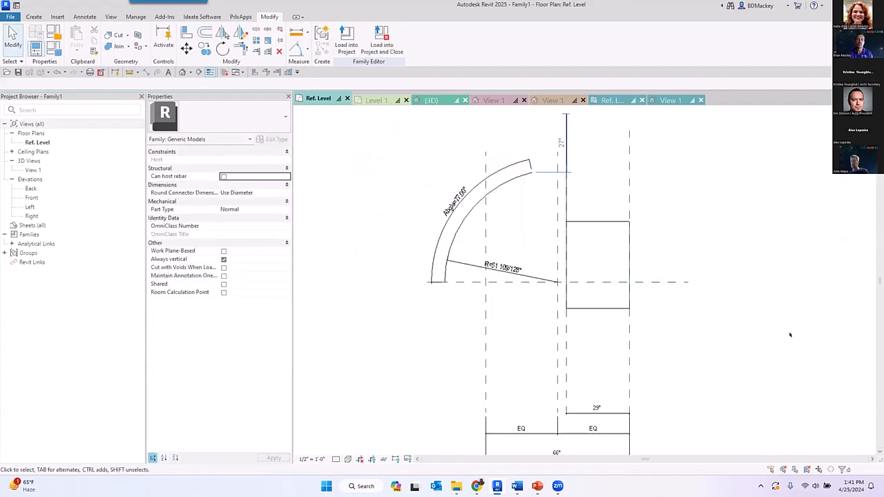
click(631, 366)
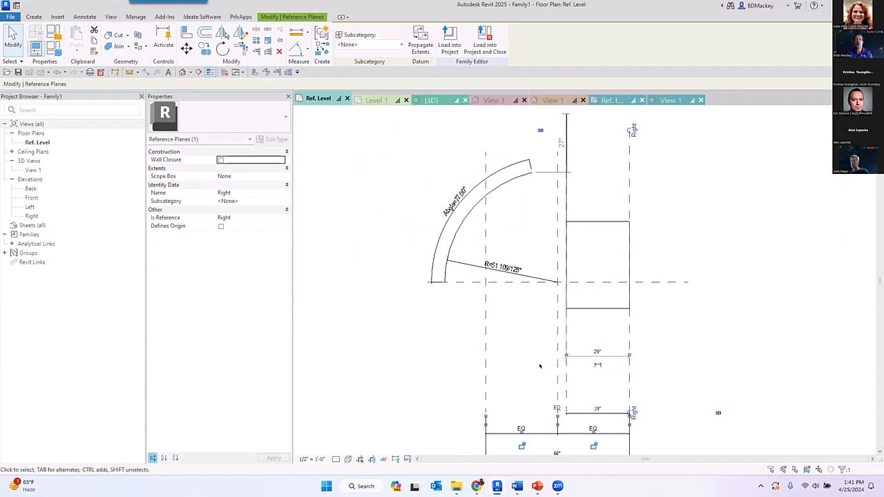
click(649, 400)
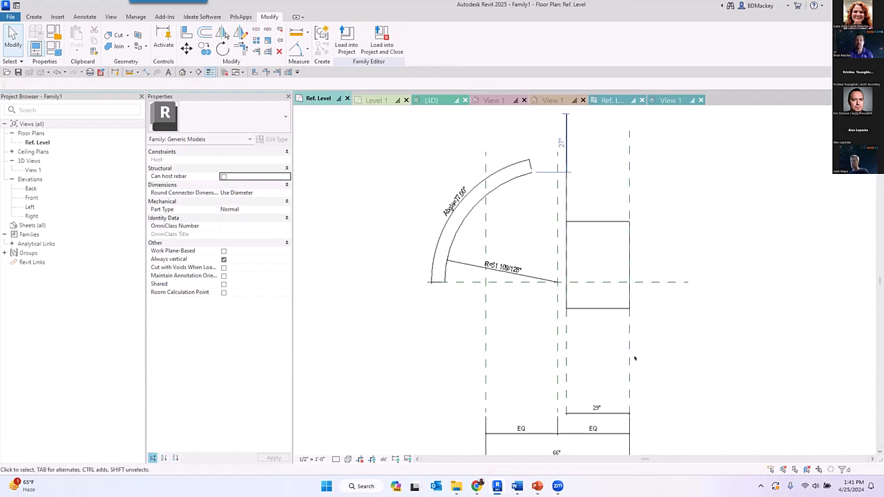
- Mirror the Right reference plane about a drawn vertical axis to place a copy well beyond the box
scroll(634, 358, down, 2)
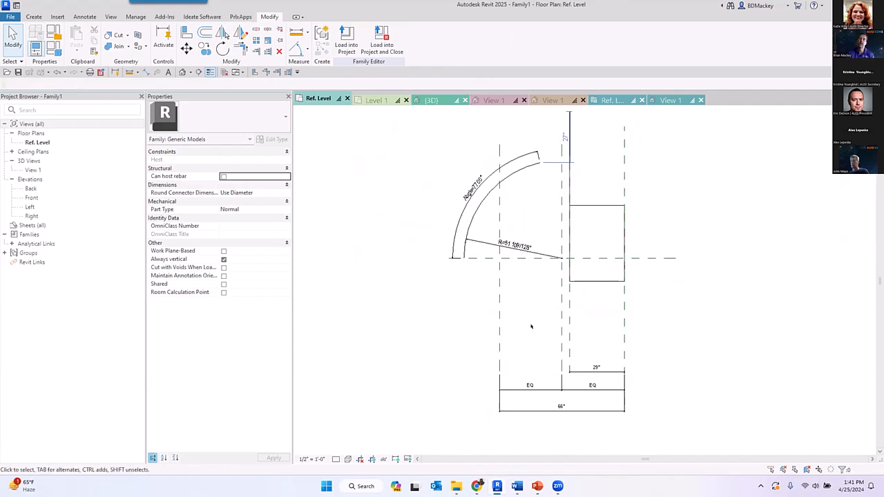
click(656, 326)
click(240, 34)
click(725, 319)
click(725, 196)
click(740, 234)
middle_drag(759, 261, 620, 308)
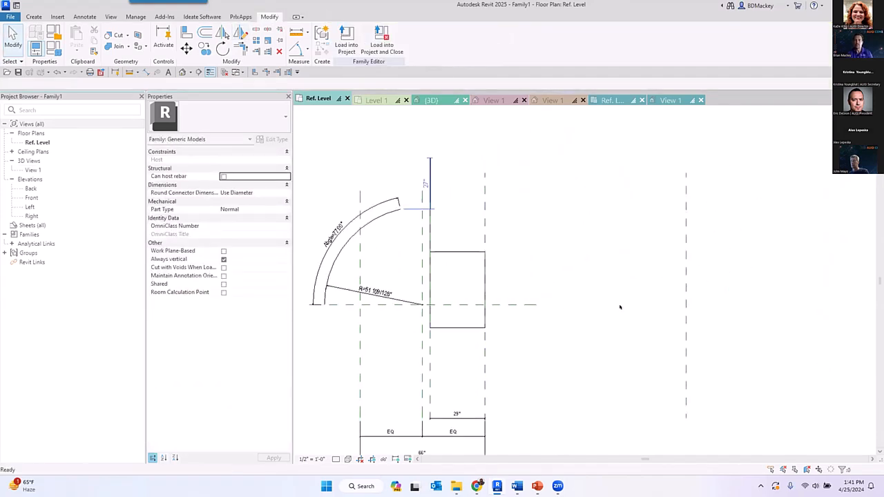
- Rename the mirrored reference plane as mirror and check its new name
click(685, 351)
middle_drag(688, 417, 698, 362)
click(539, 363)
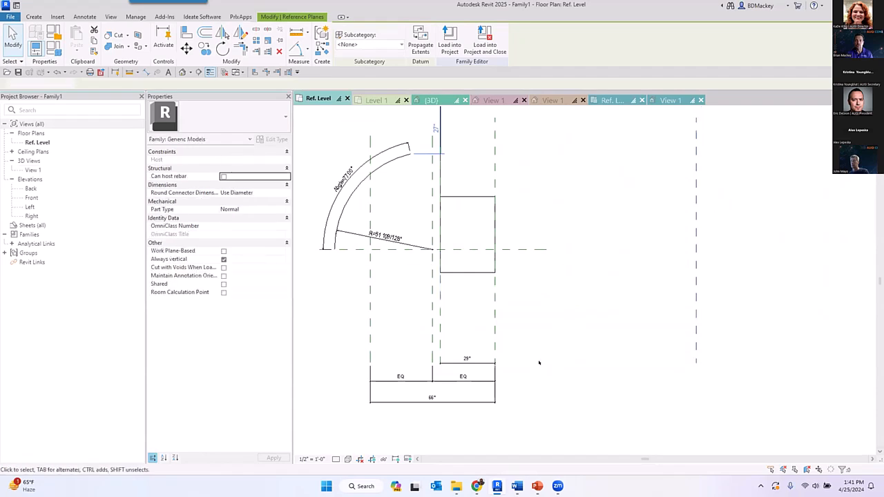
click(696, 362)
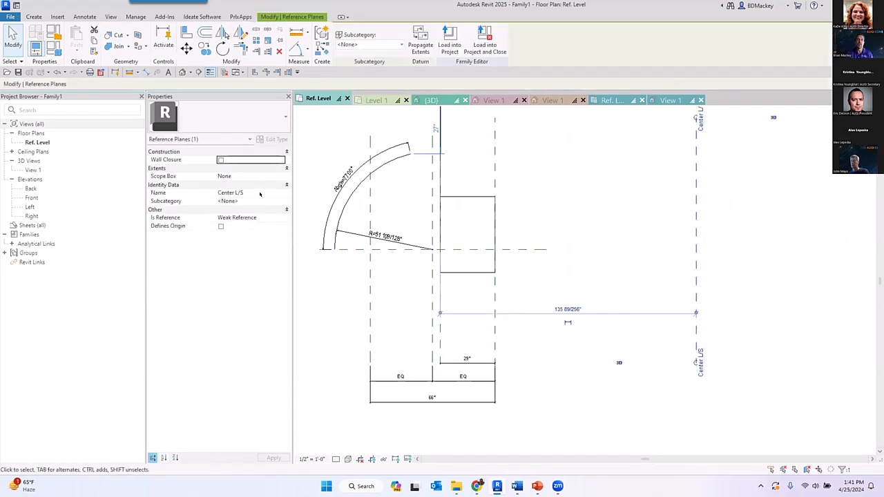
click(259, 194)
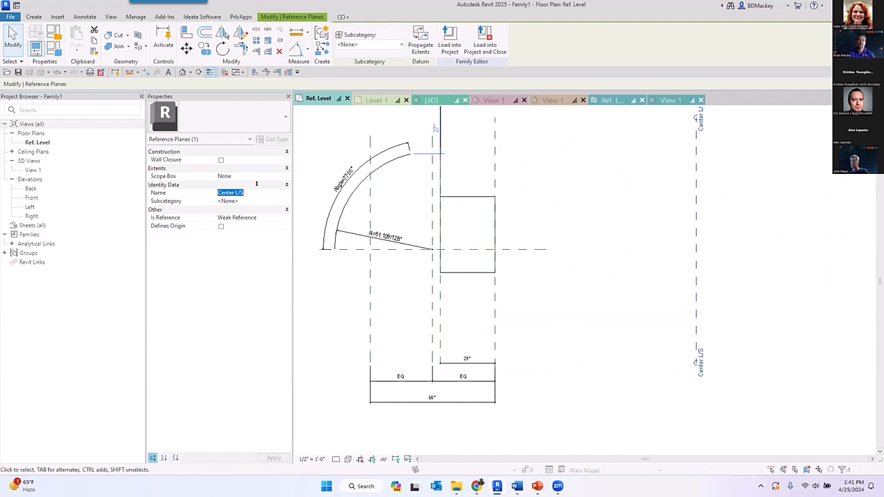
text(mirror)
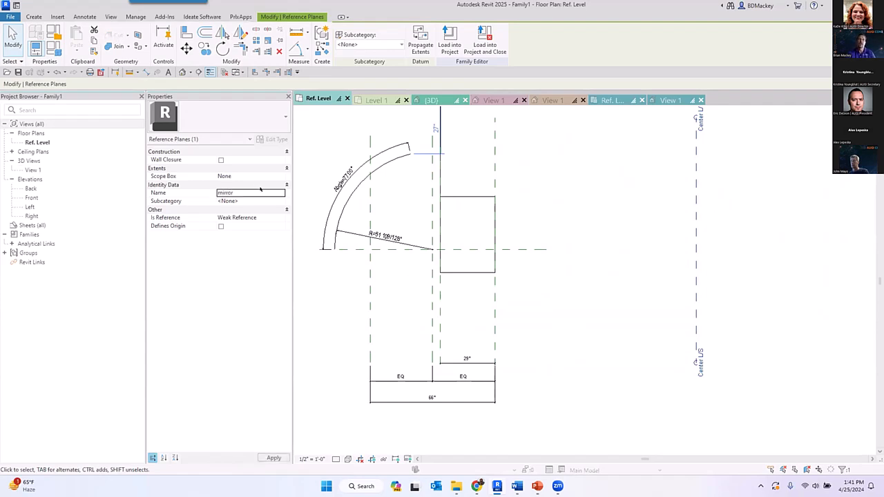
click(582, 222)
click(697, 219)
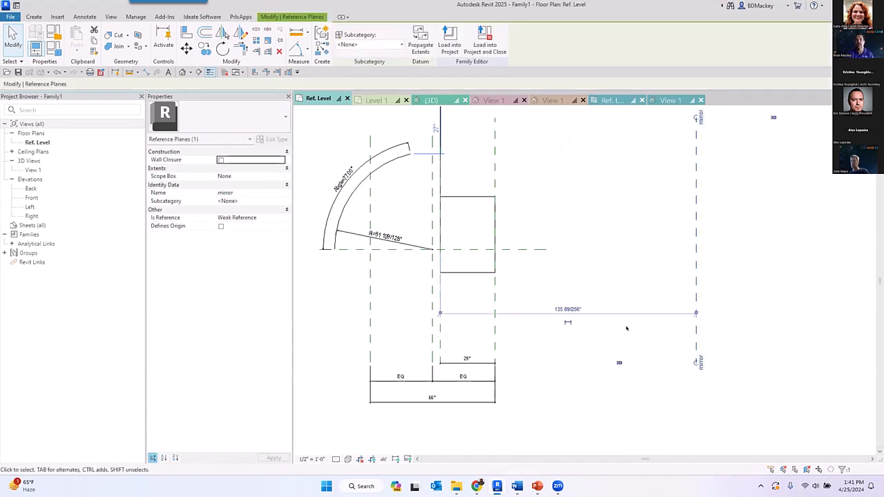
click(637, 267)
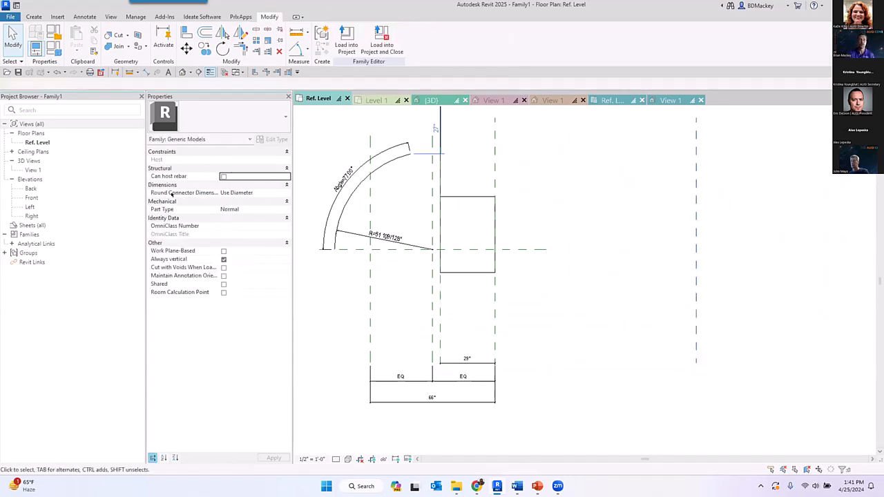
- Open the Right elevation and set the work plane to Reference Plane : mirror
double_click(32, 215)
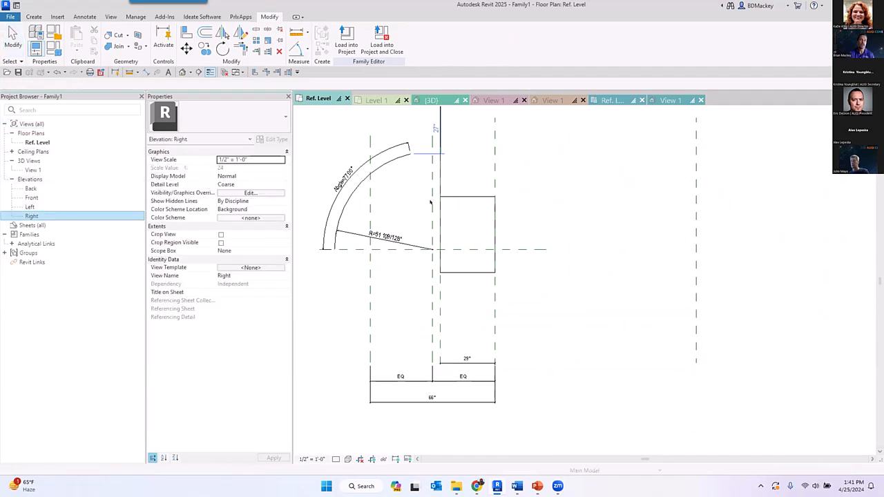
click(34, 17)
click(547, 51)
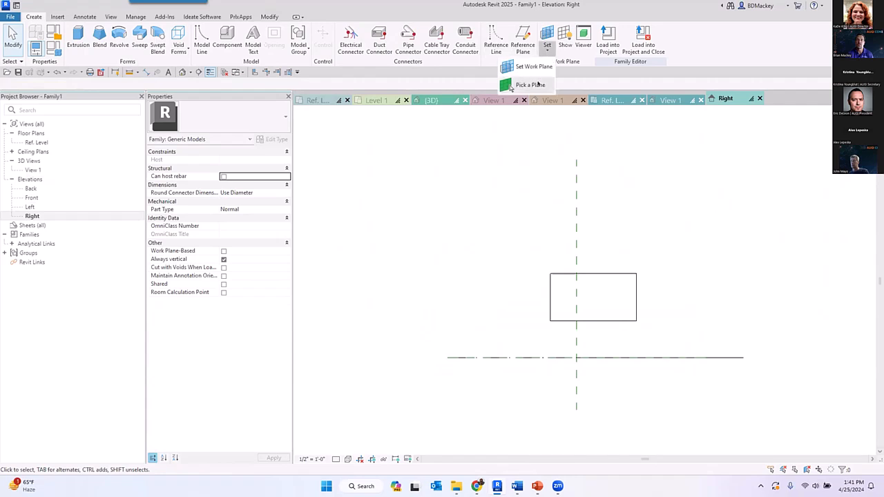
click(534, 66)
click(457, 241)
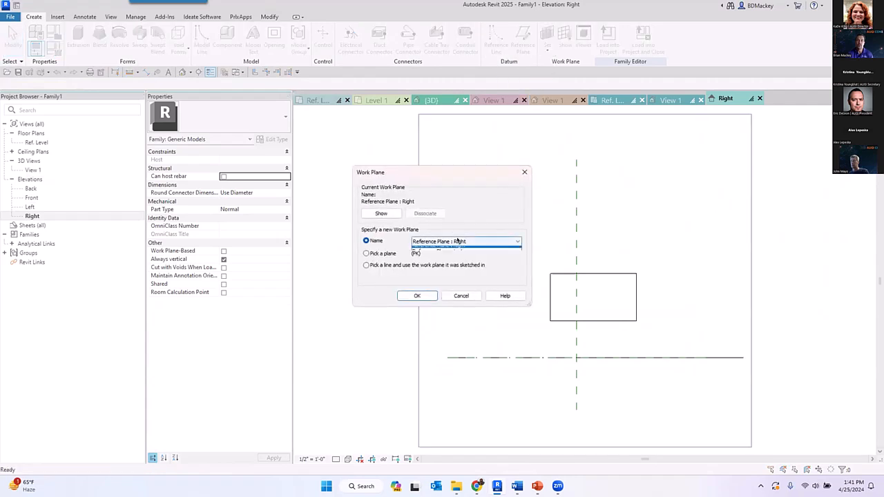
click(457, 274)
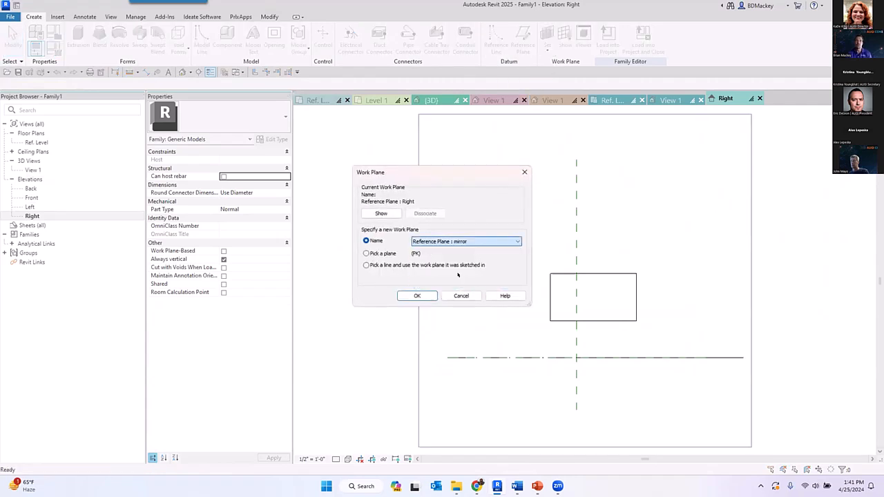
click(416, 295)
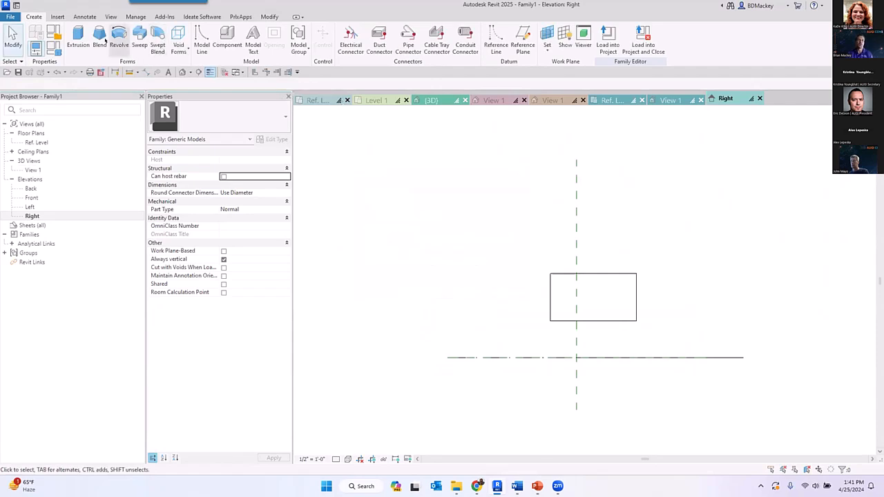
click(78, 38)
click(397, 32)
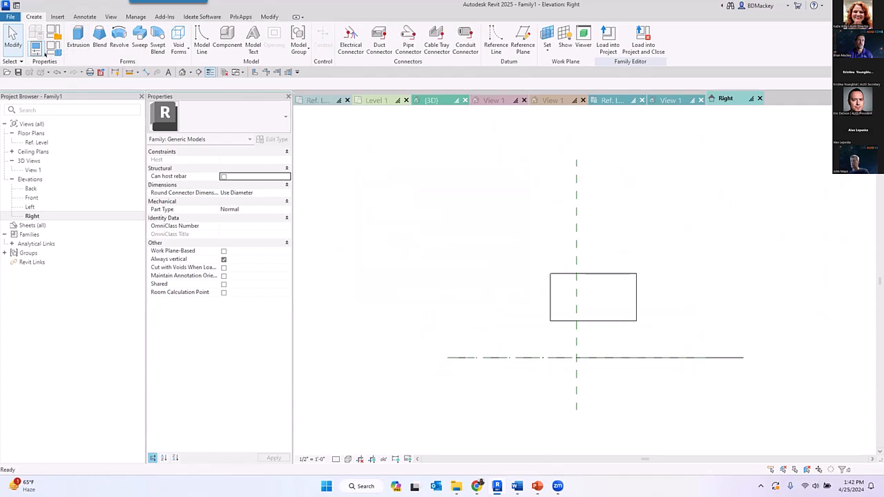
- Create a 12" deep circular extrusion with a radius of about 32" on the mirror reference plane, beside and overlapping the box
click(78, 38)
click(455, 31)
click(497, 320)
click(463, 255)
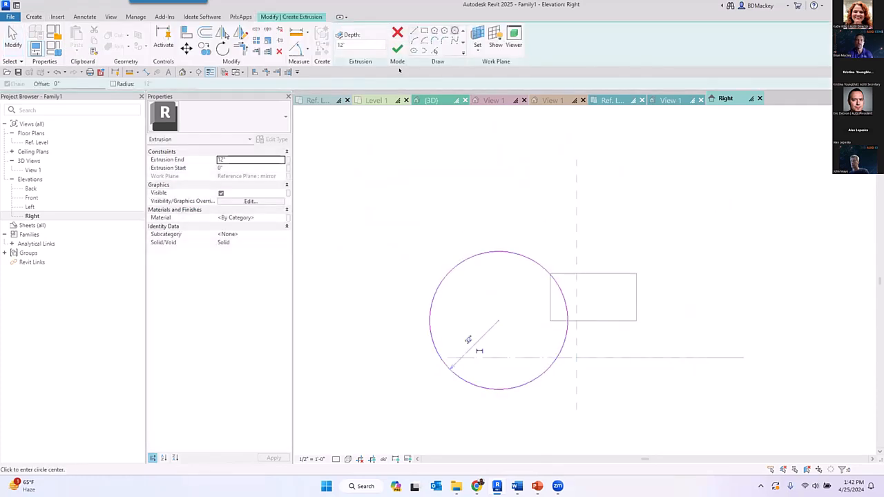
click(397, 48)
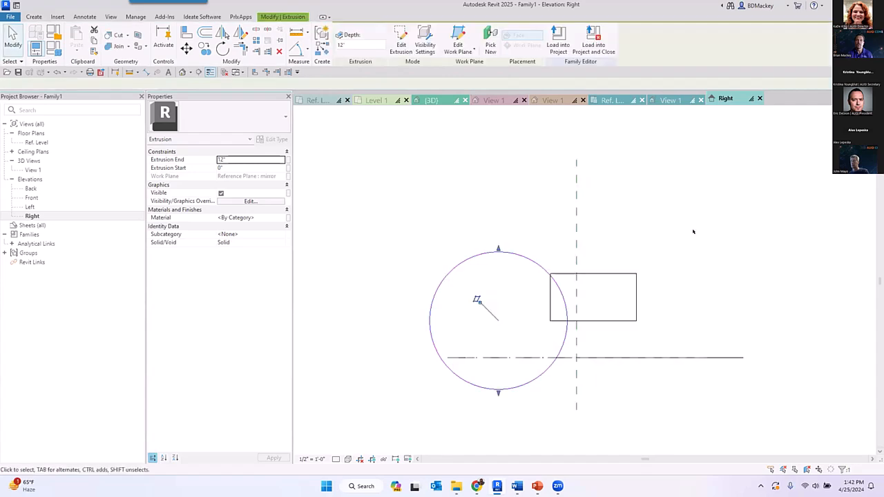
- Return to Family1's Ref. Level plan and examine the extrusion's direction relative to the mirror reference plane and that plane's properties
click(317, 100)
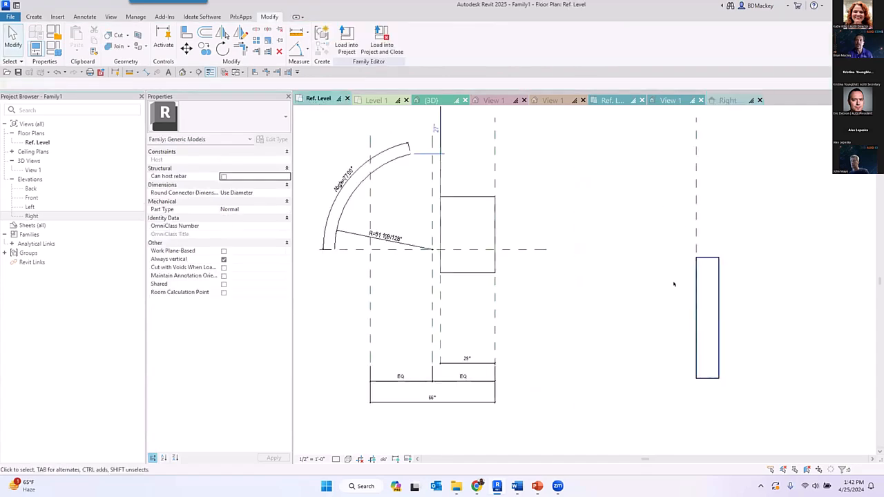
click(718, 267)
click(827, 281)
click(695, 232)
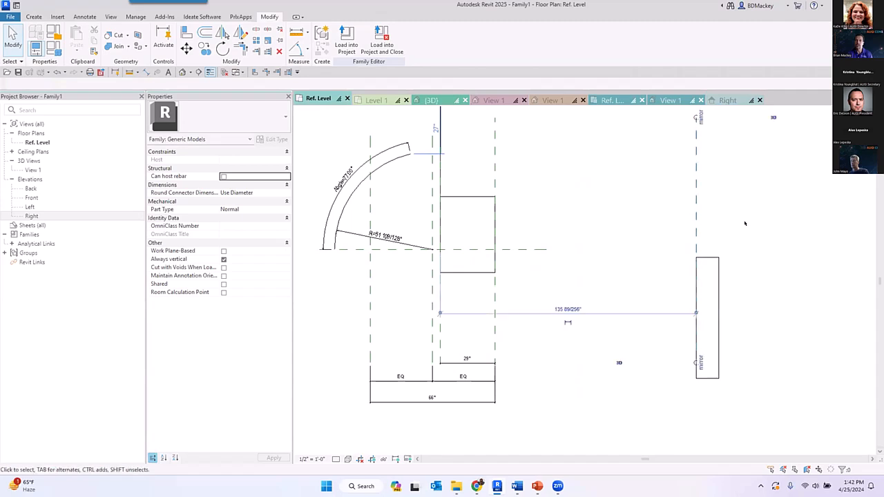
middle_drag(701, 120, 672, 157)
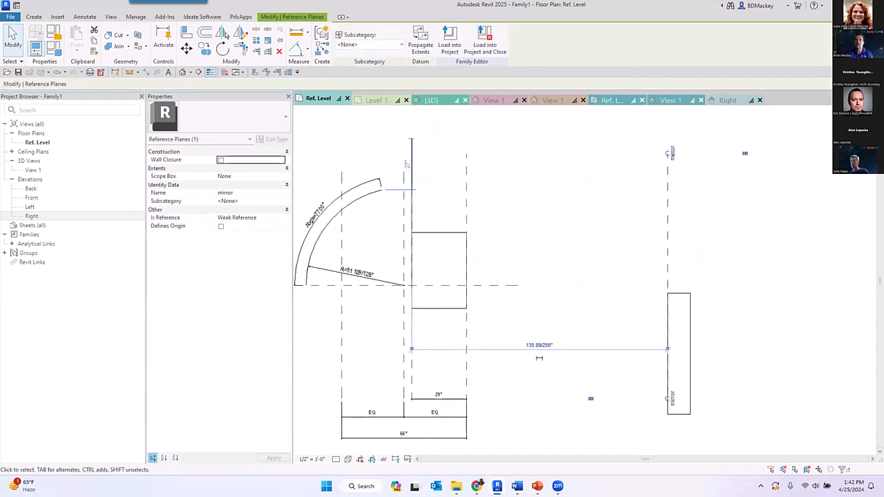
key(Escape)
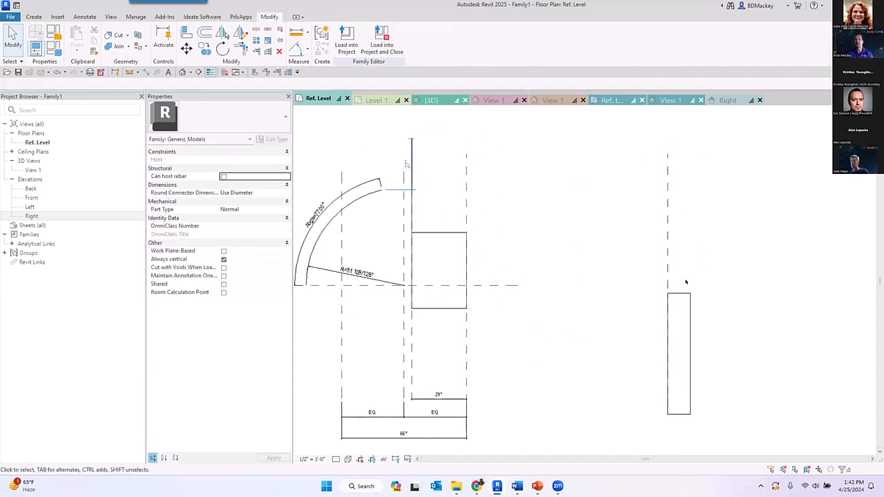
click(665, 275)
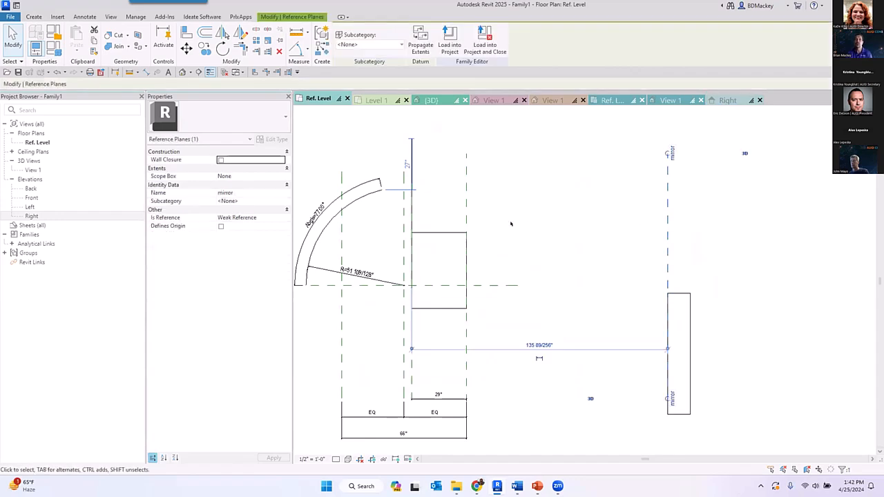
key(Escape)
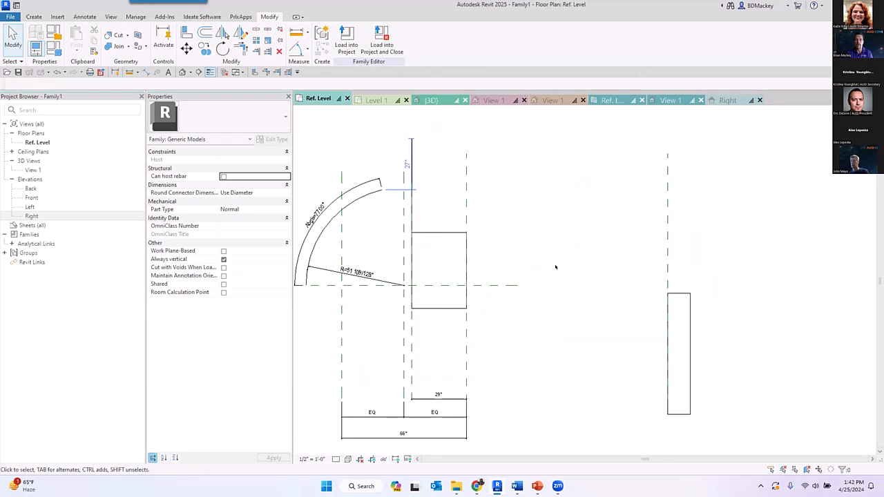
- Compare the properties of the Right reference plane with those of the unnamed reference plane on the opposite side
scroll(560, 296, down, 2)
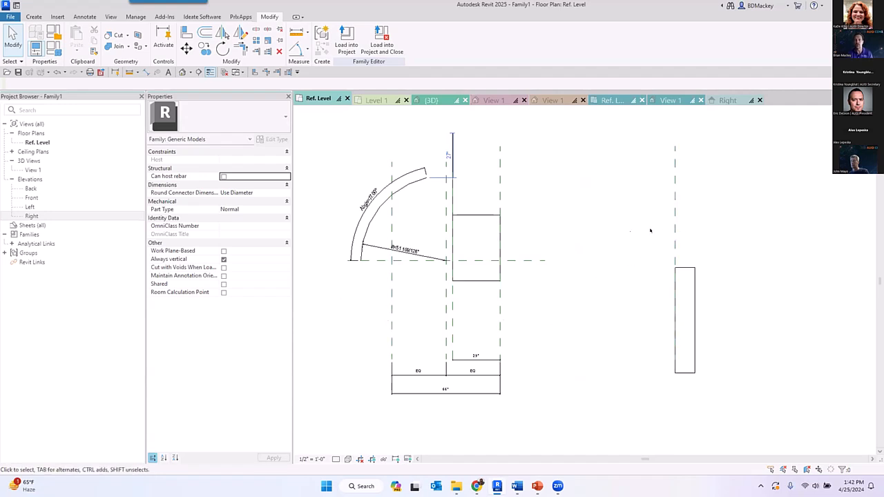
middle_drag(583, 261, 624, 272)
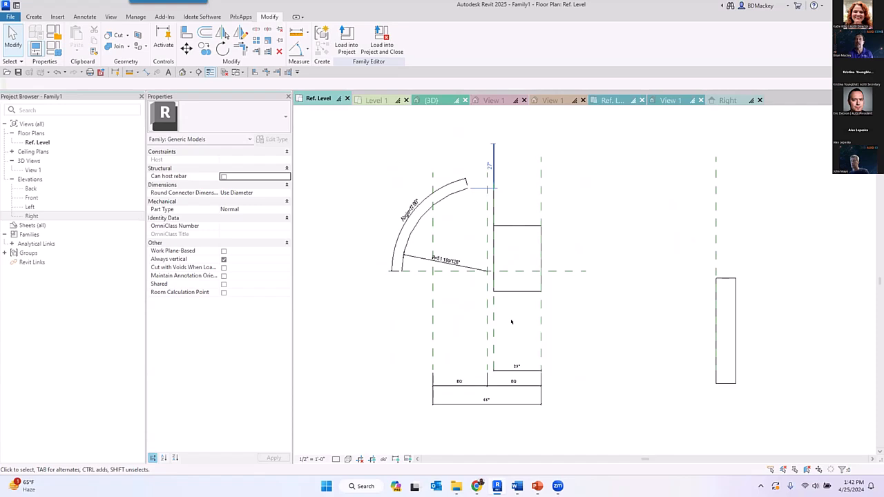
click(541, 356)
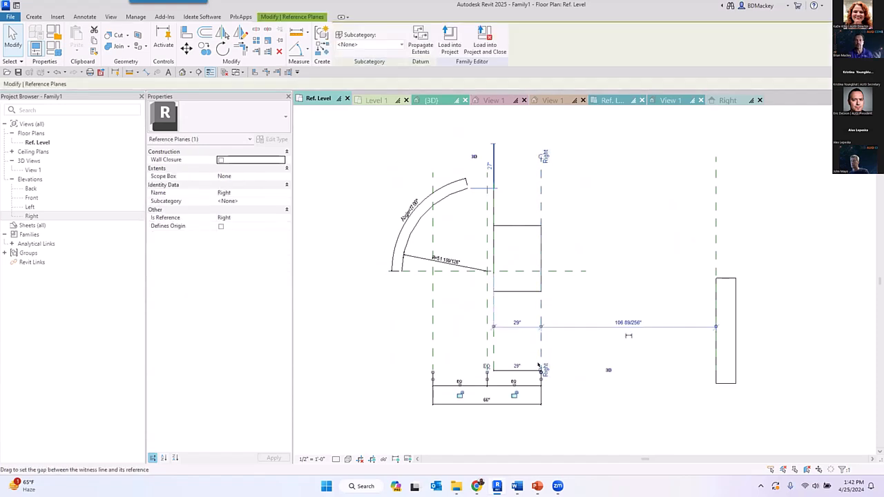
click(431, 174)
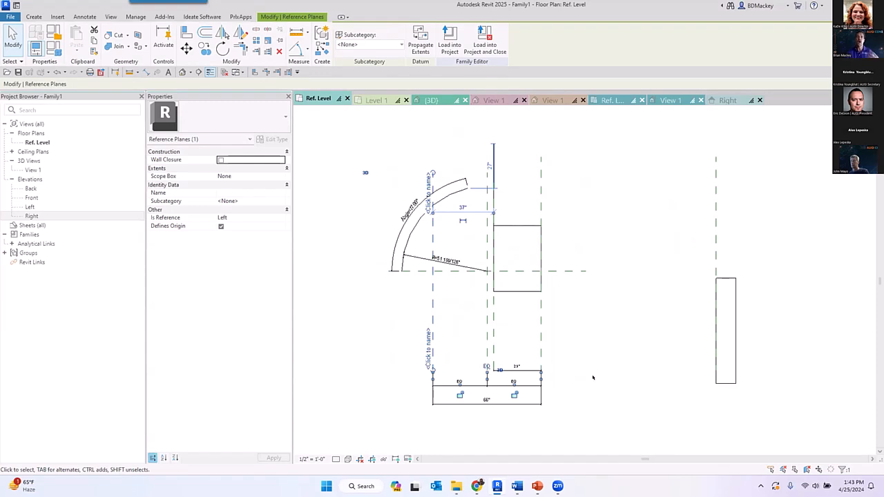
- Try to reverse the Right reference plane by pulling its upper end past its lower end, and undo the change
click(542, 181)
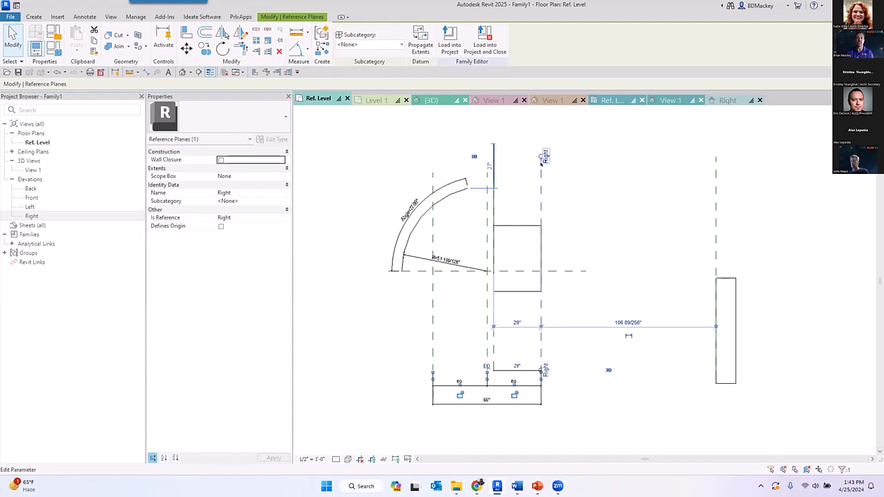
drag(534, 157, 540, 373)
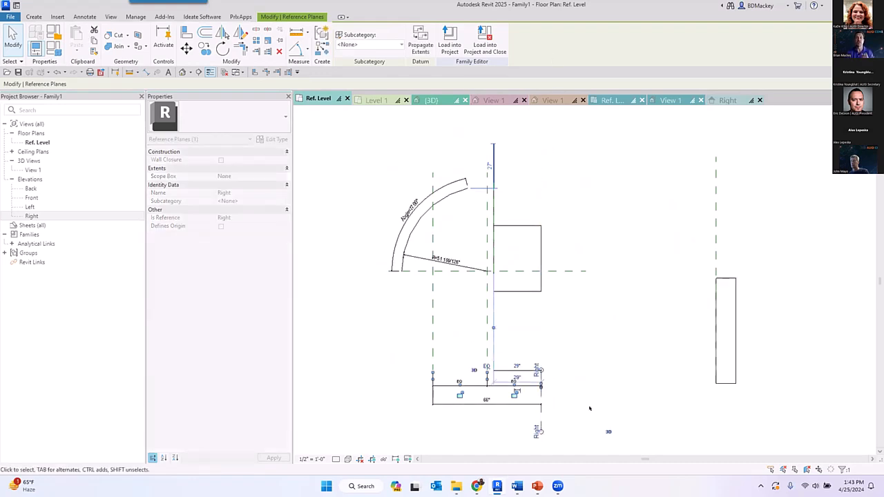
key(ctrl+z)
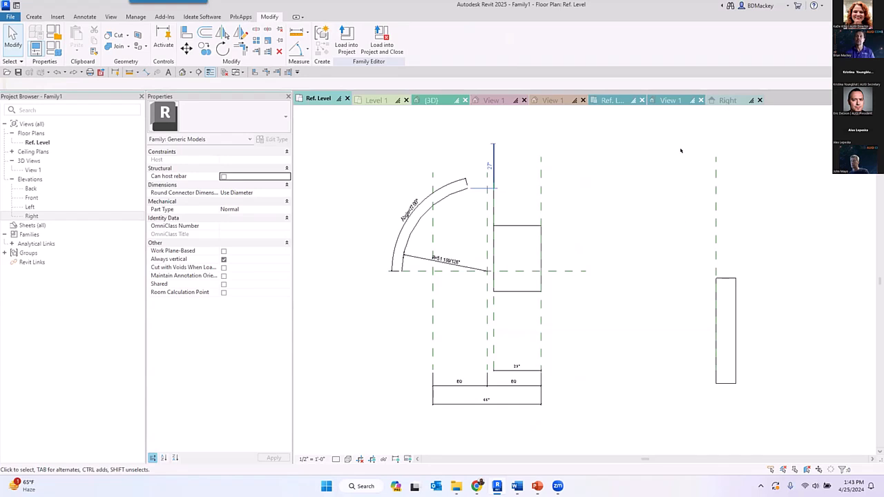
- Close Family1's Right elevation and open 3D View 1 of Family Stability Reference Plane Direction at the reference line with the cylinder
click(720, 101)
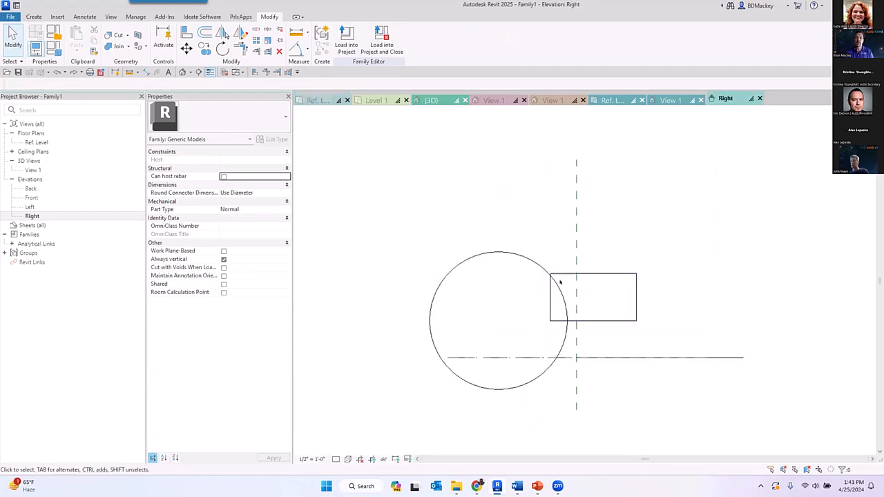
click(761, 99)
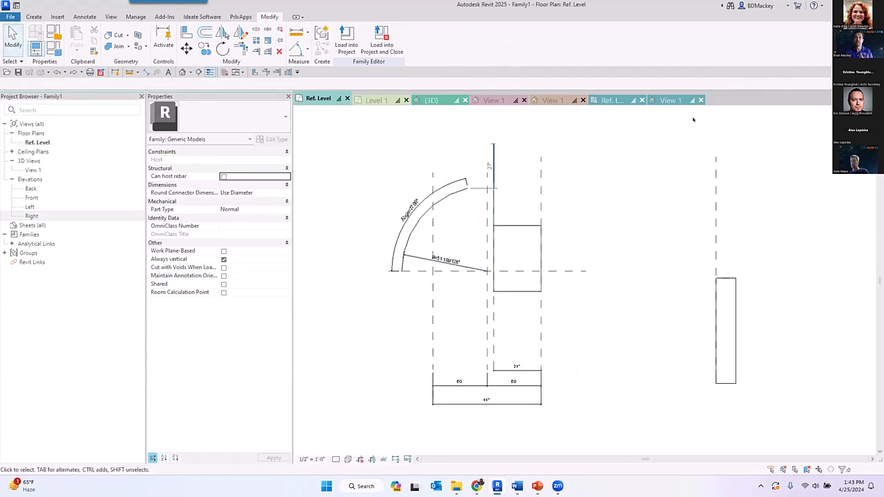
click(684, 101)
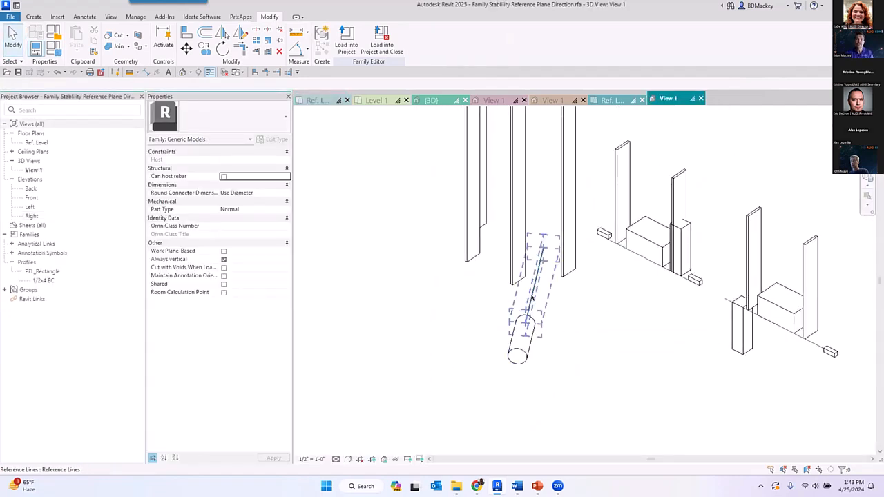
scroll(533, 297, up, 4)
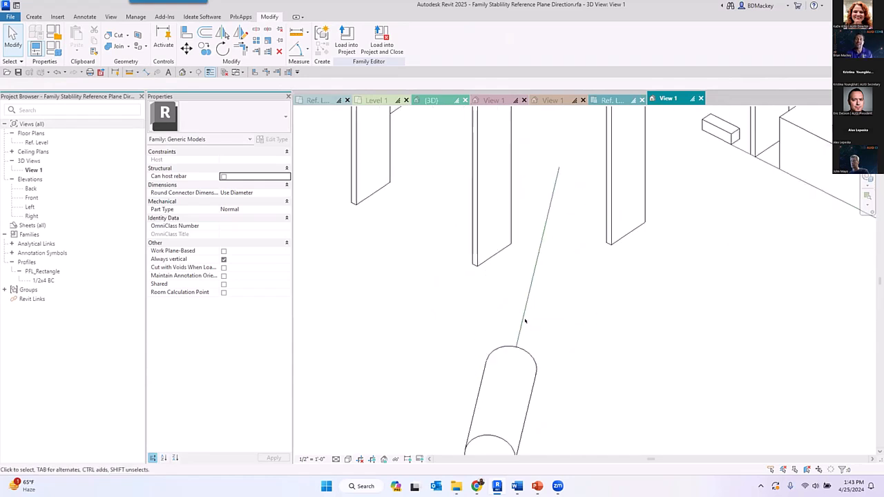
scroll(521, 323, down, 1)
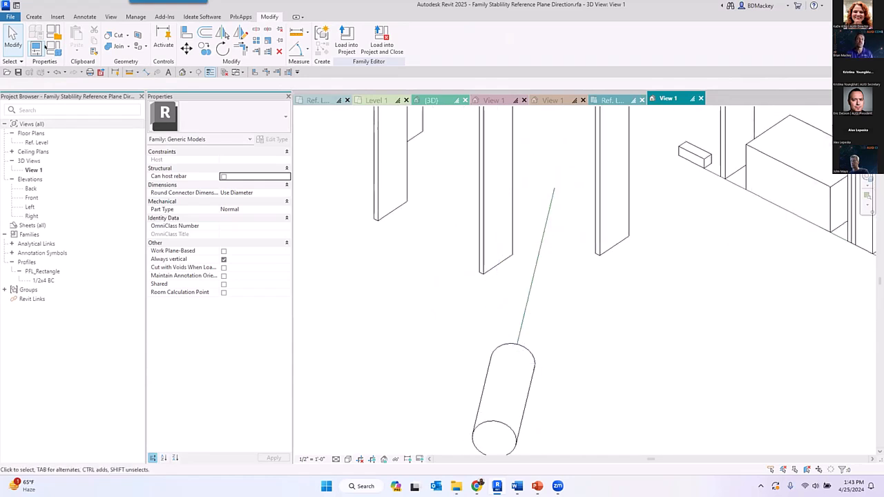
- Set the work plane to the reference line's horizontal plane and create a 12" circular extrusion centred on the line
click(34, 16)
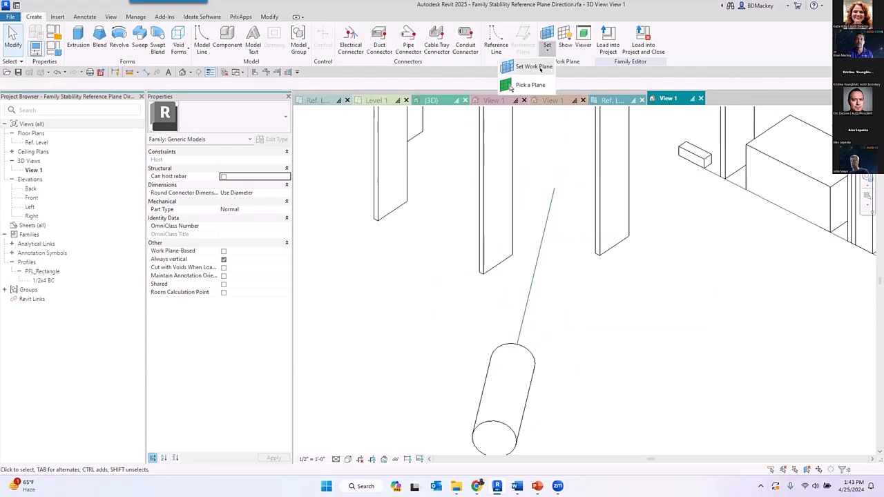
click(524, 85)
click(567, 290)
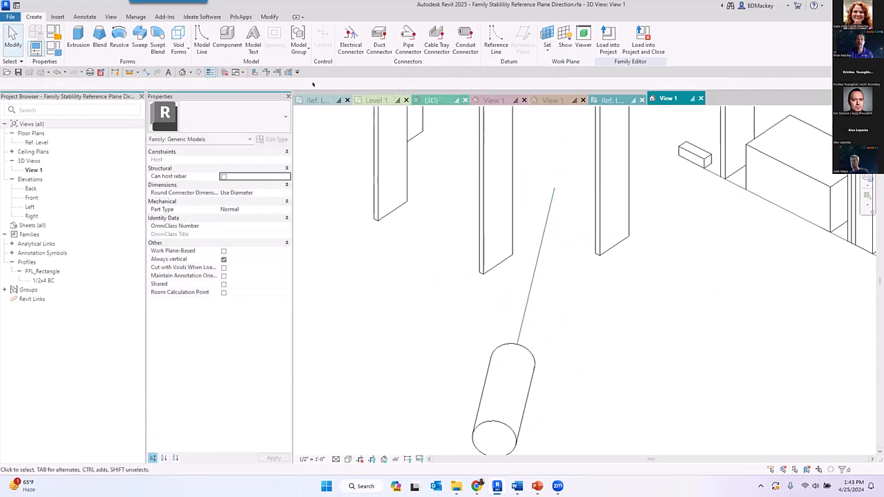
click(78, 38)
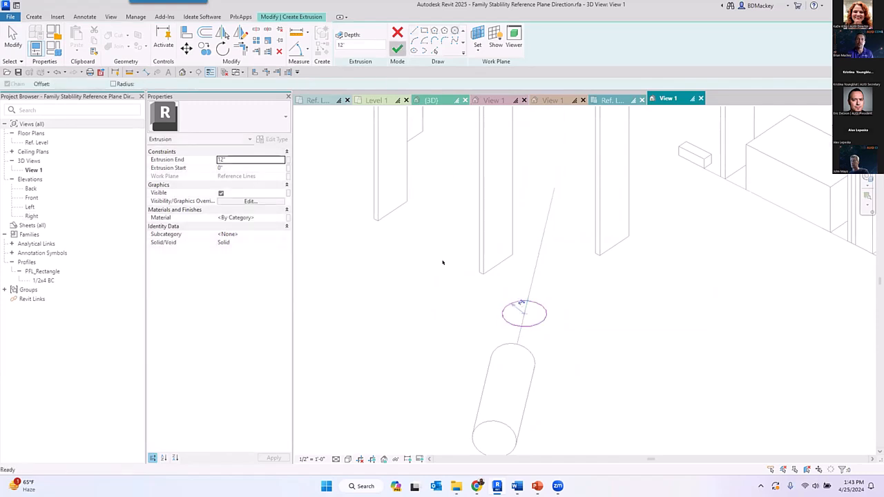
click(397, 48)
scroll(539, 275, down, 2)
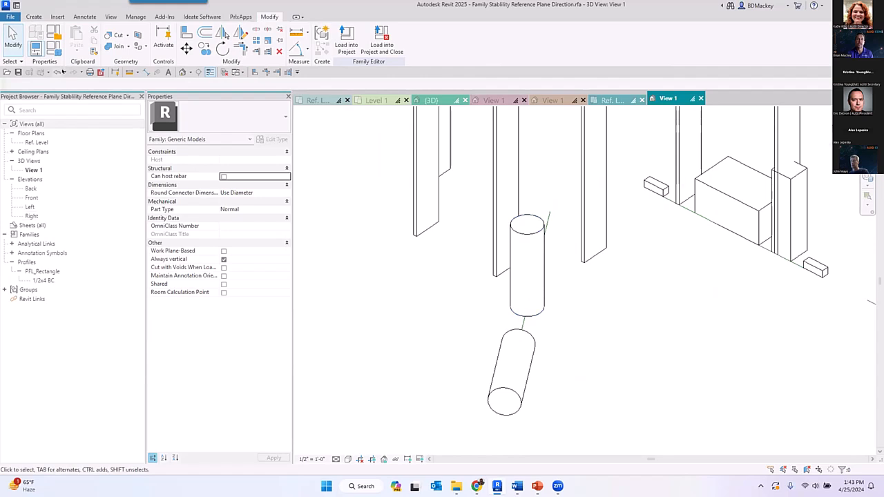
- Set the family's angle parameter A to 44° and apply the change
click(53, 49)
click(206, 176)
text(44.00")
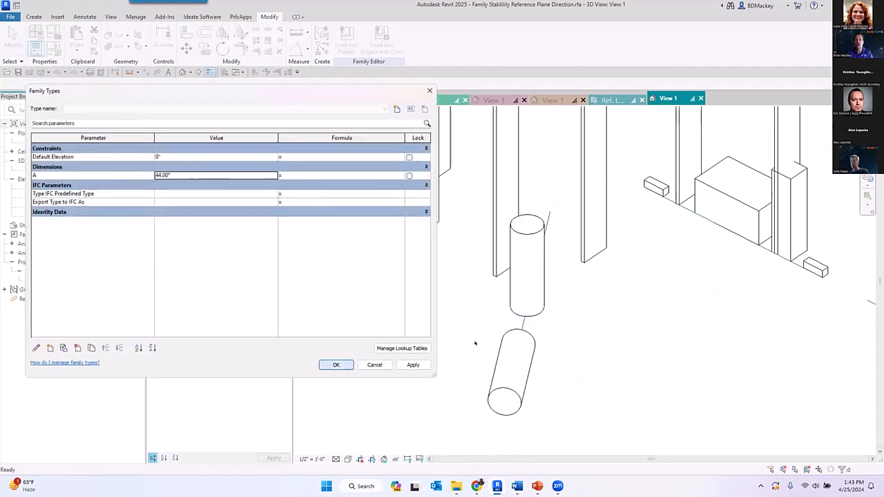
key(Return)
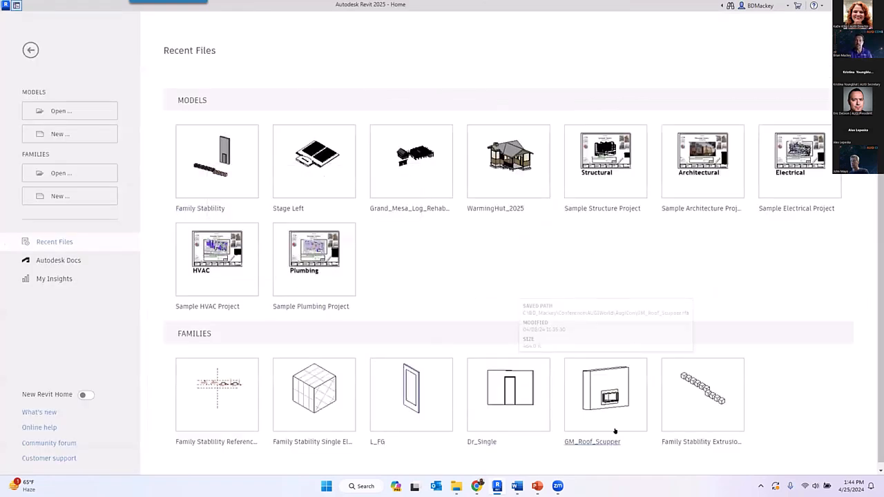
- Switch to File Explorer and open 032_Reinforcing_Bar_Side.rfa from the AugiCon folder
click(457, 486)
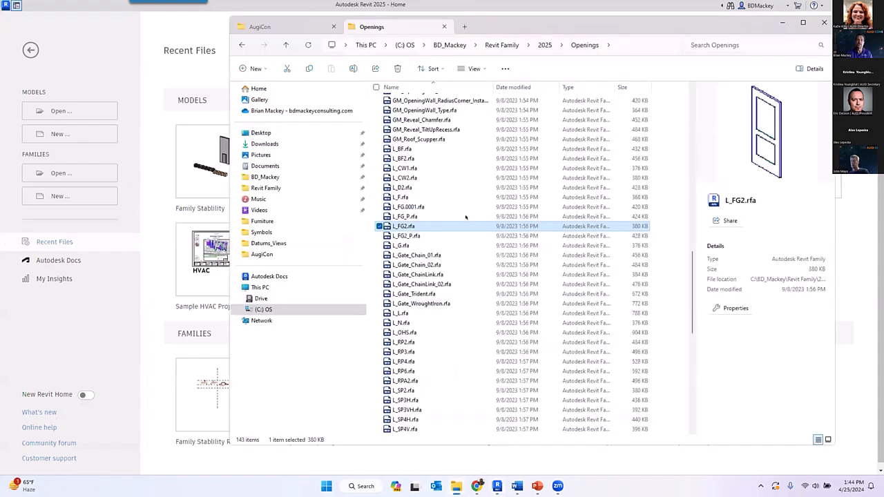
click(319, 26)
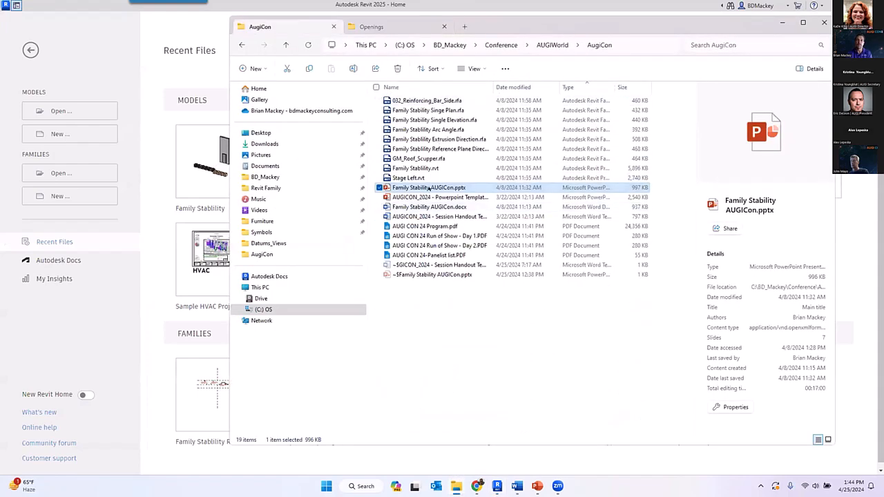
click(435, 101)
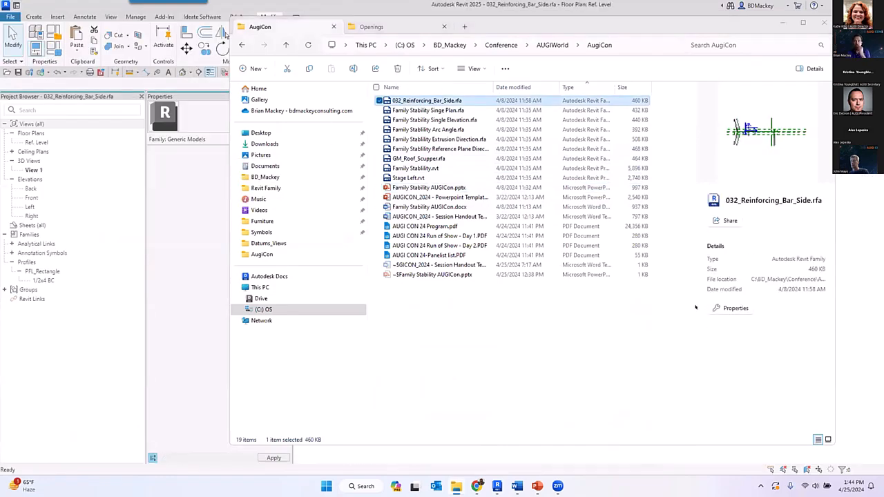
- Examine the angled reference line beside the rebar bend and the work plane of the filled region along the bent leg
scroll(422, 267, up, 3)
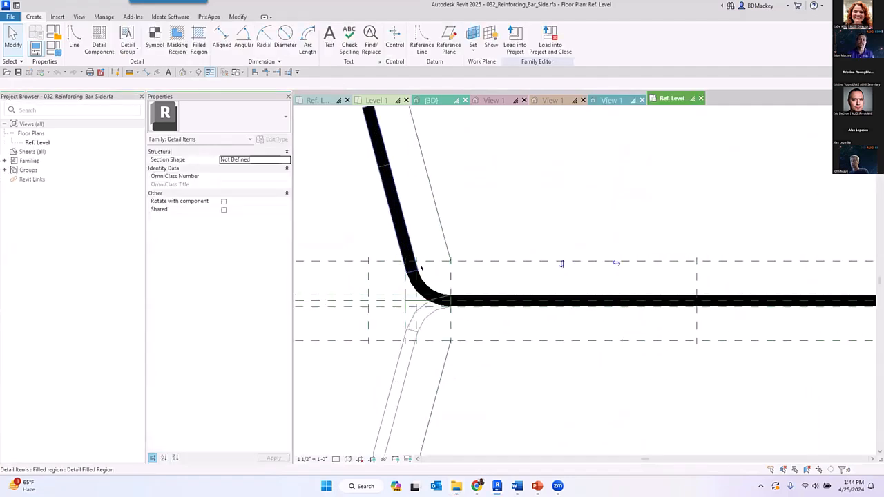
middle_drag(521, 360, 652, 379)
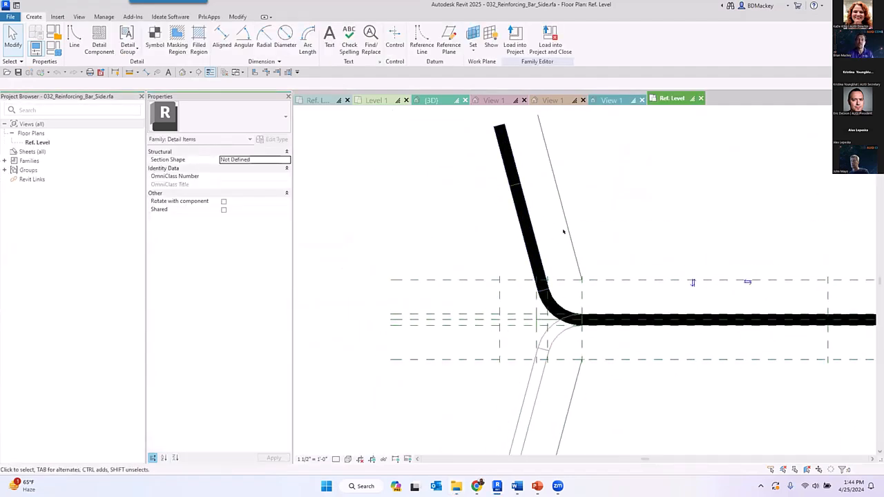
click(599, 223)
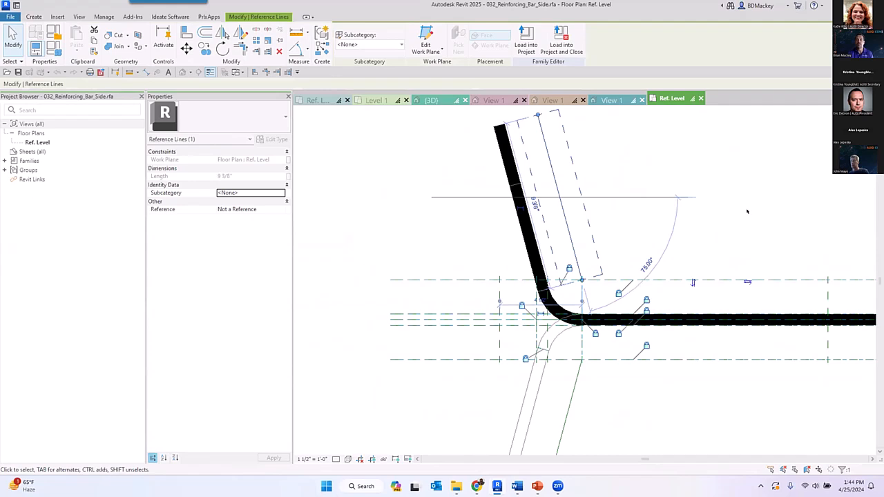
middle_drag(651, 197, 607, 257)
click(767, 230)
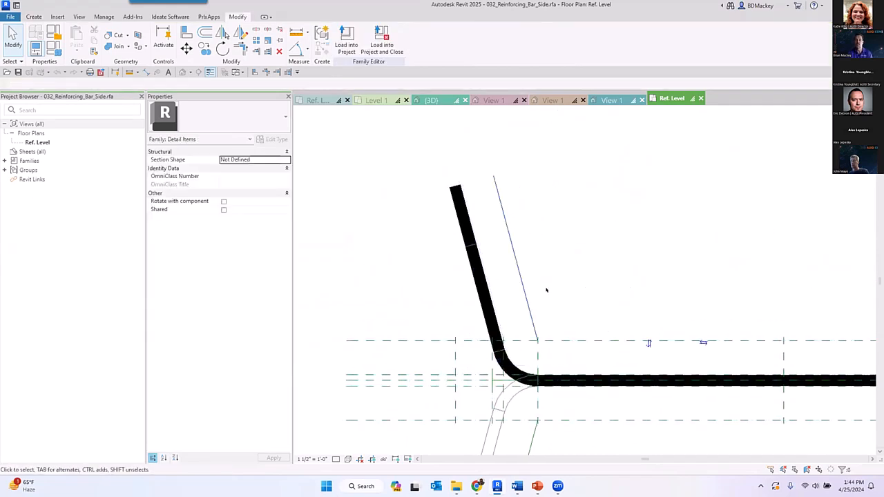
click(495, 291)
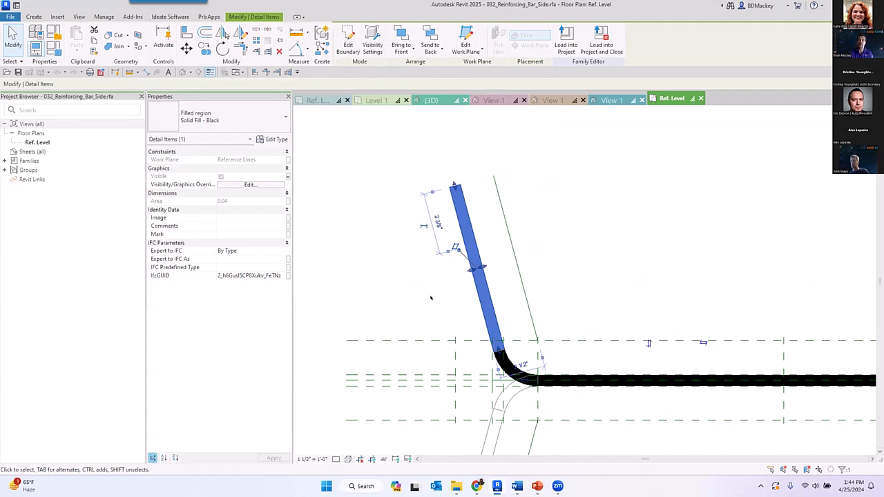
click(574, 239)
scroll(576, 245, down, 1)
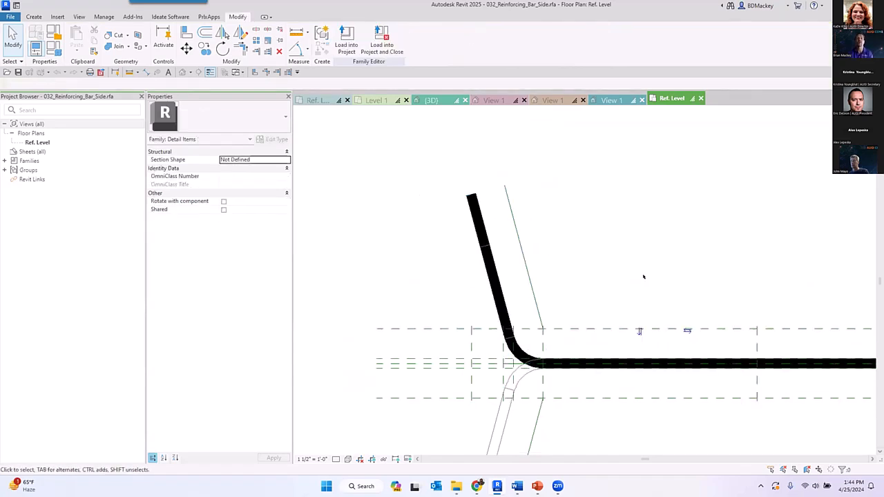
- Set the Bend Start Angle of rebar type 05 to 135° in the family types and apply the change
middle_drag(643, 272, 519, 210)
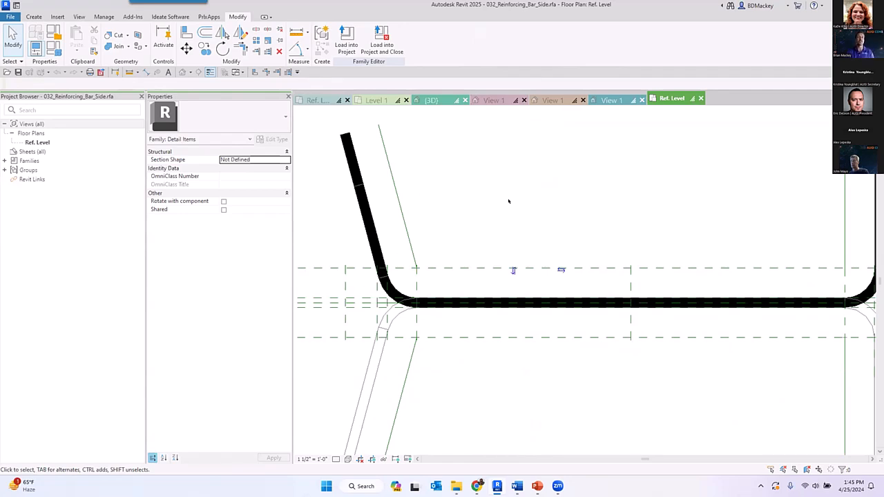
click(54, 47)
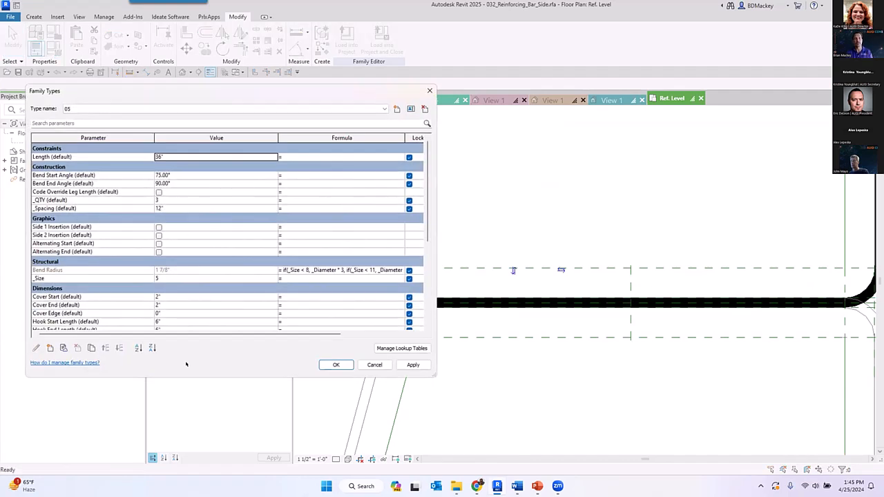
click(197, 174)
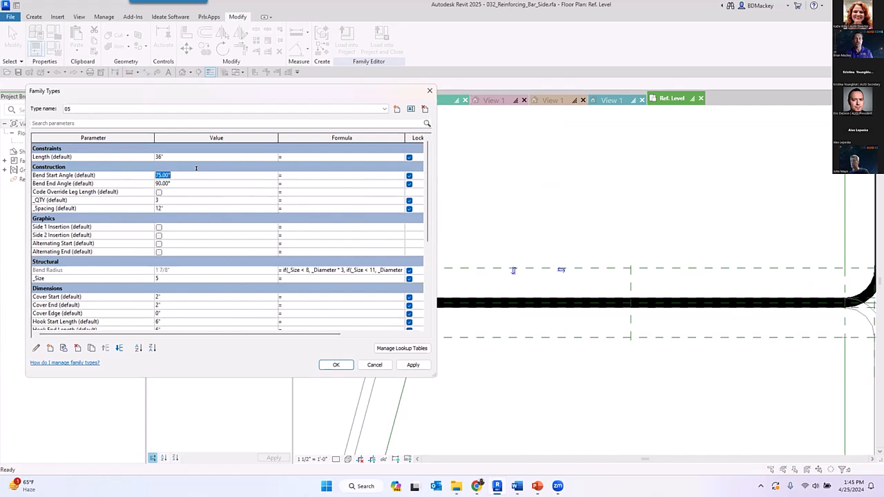
text(135)
key(Tab)
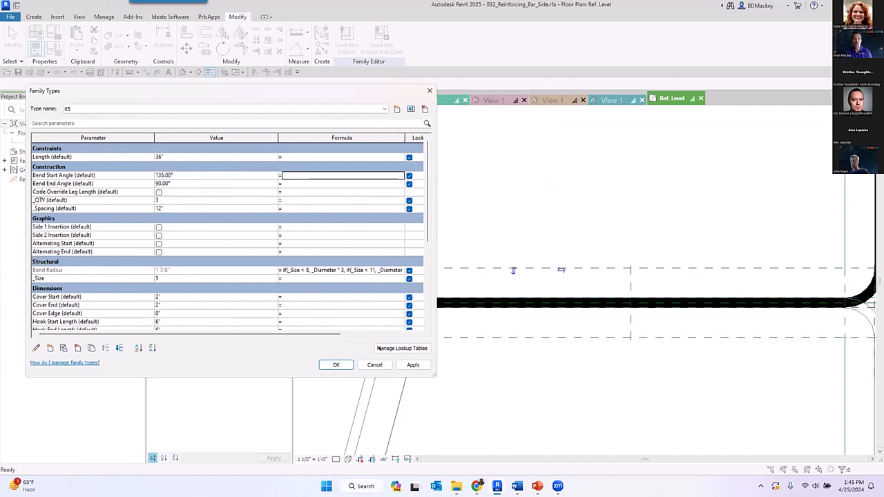
click(412, 364)
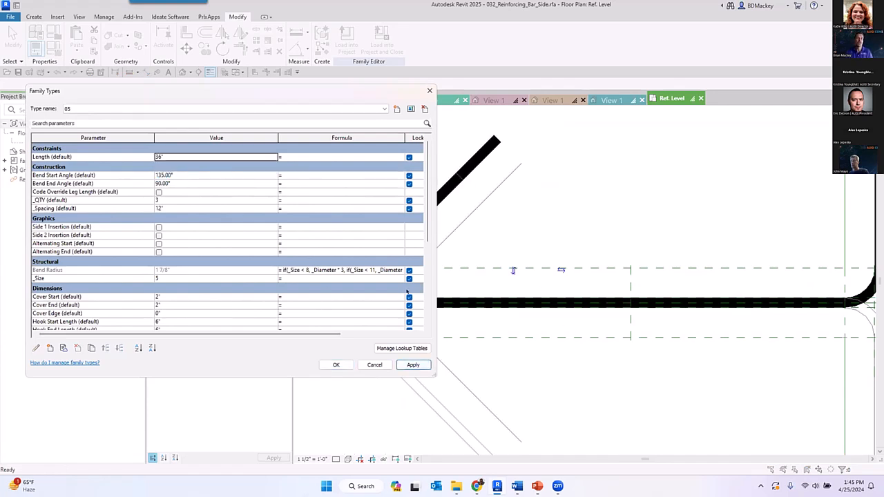
- Enlarge the family types list, review the size and hook length parameters of type 11, and close it without applying
drag(319, 434, 320, 440)
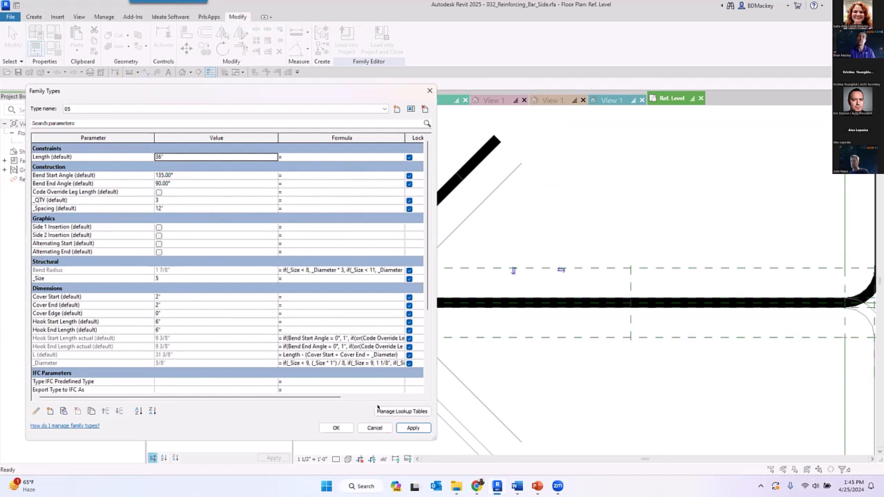
click(89, 109)
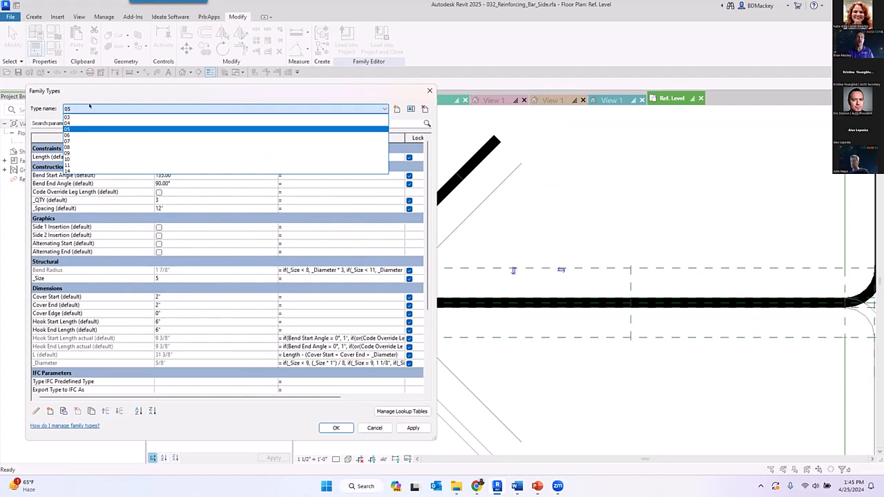
click(75, 164)
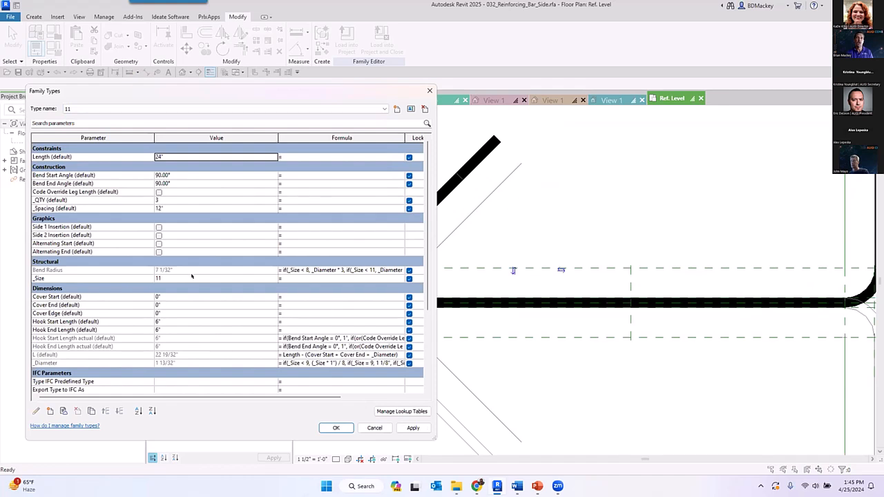
click(179, 319)
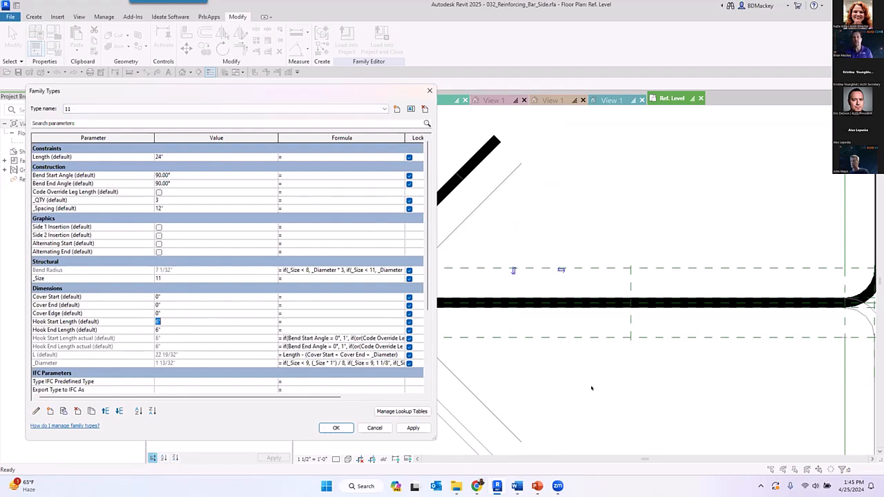
key(Escape)
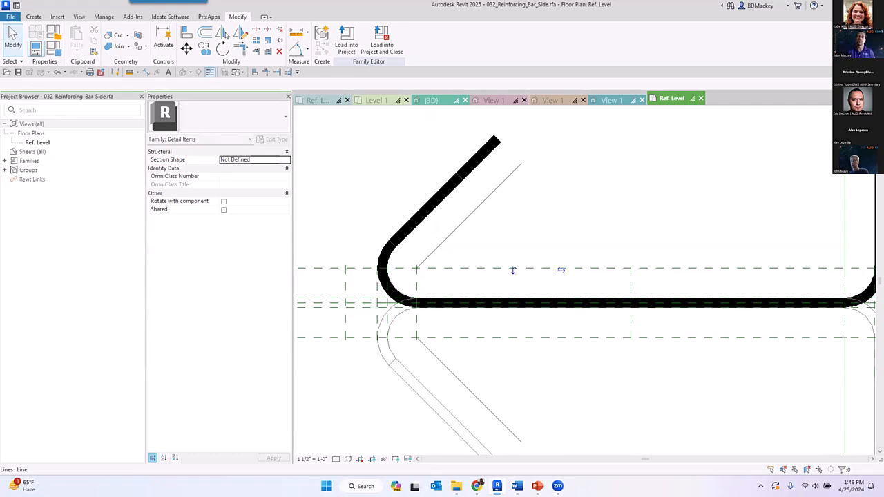
- Snap the Revit window to half the screen beside the presentation slide, keeping the rebar detail in view
scroll(496, 261, down, 2)
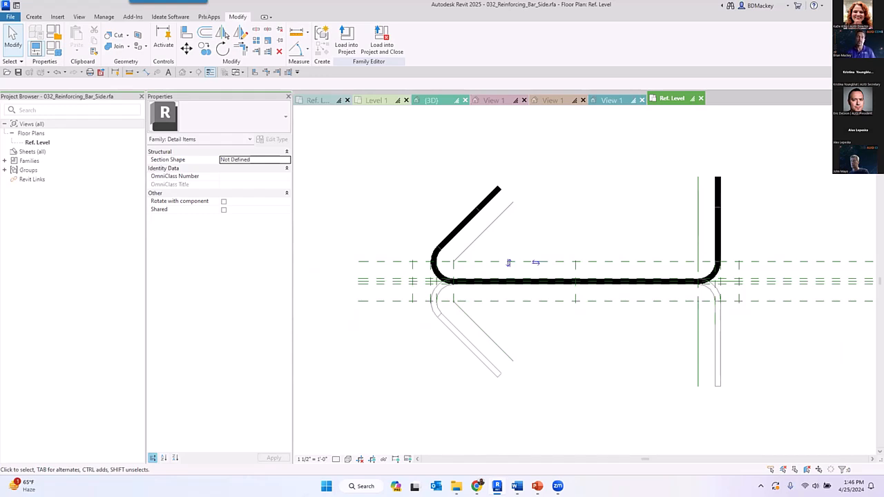
key(super+Right)
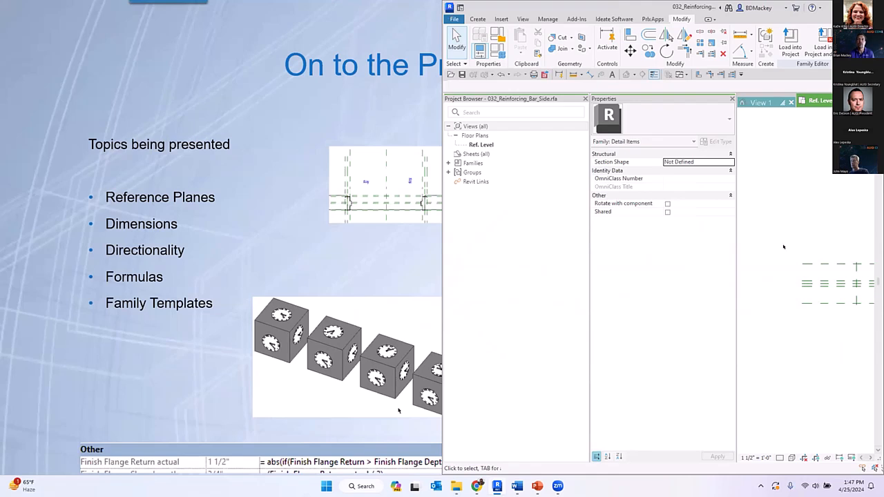
scroll(804, 291, down, 2)
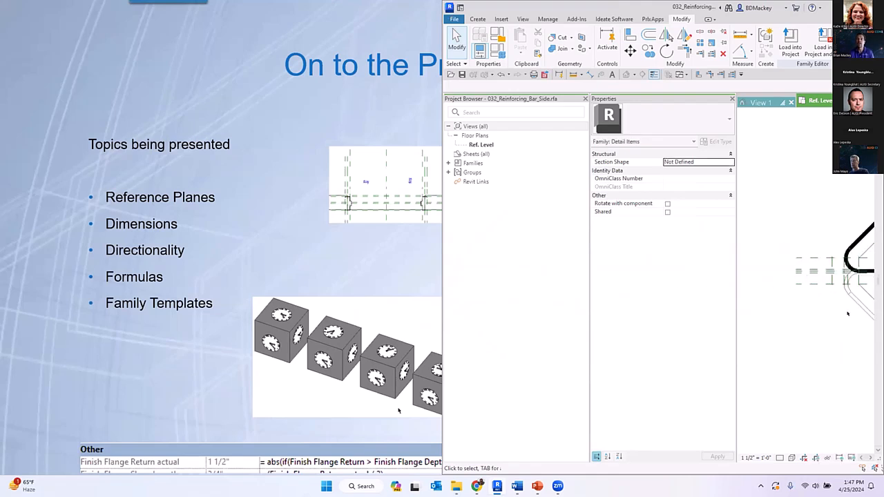
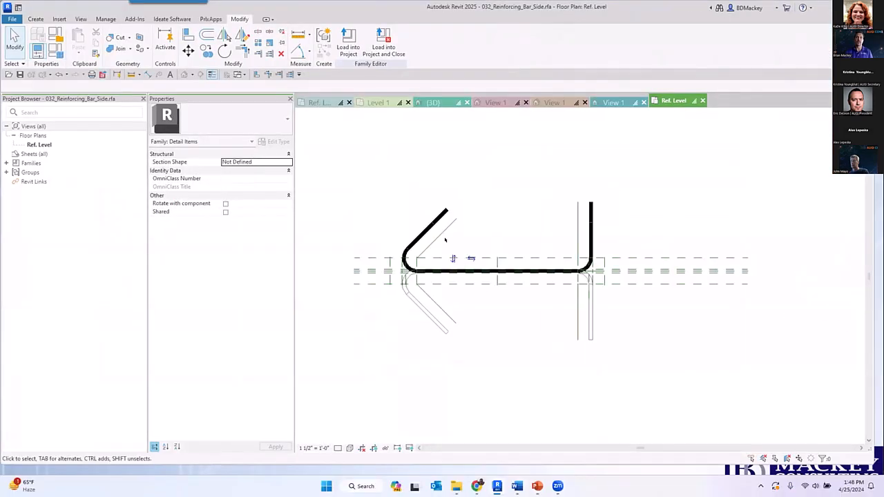
- View the Family Stability project's 3D view, dismissing the save reminder without saving, and return to the Ref. Level plan of Family1
click(462, 103)
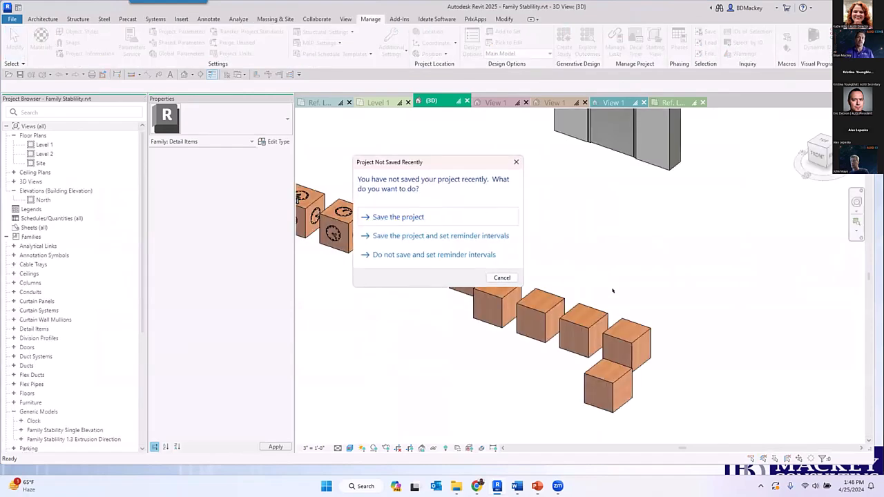
click(501, 280)
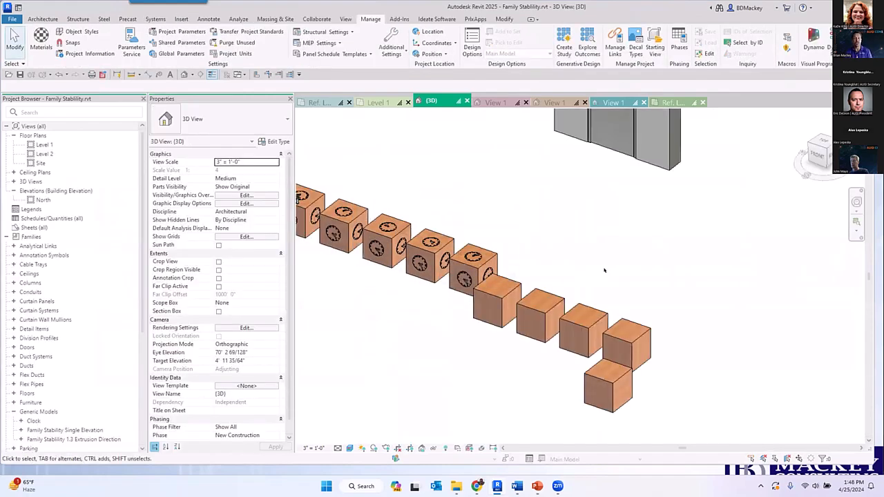
scroll(603, 269, down, 2)
click(320, 102)
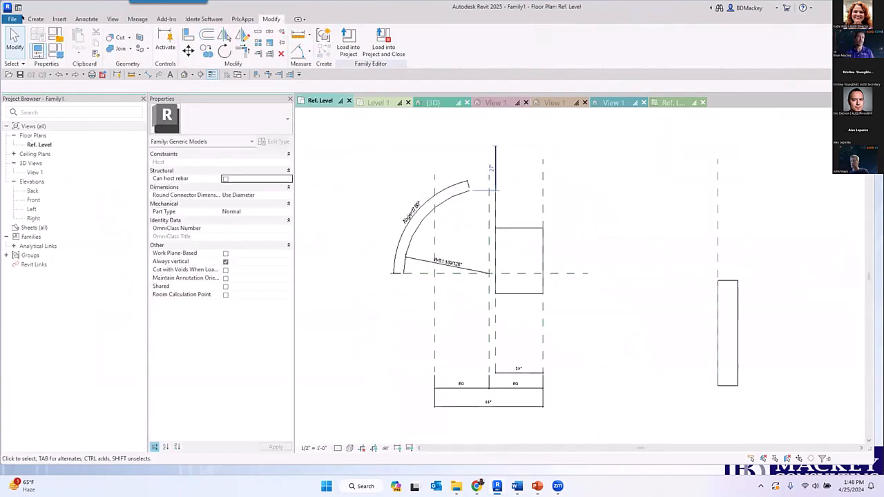
click(14, 19)
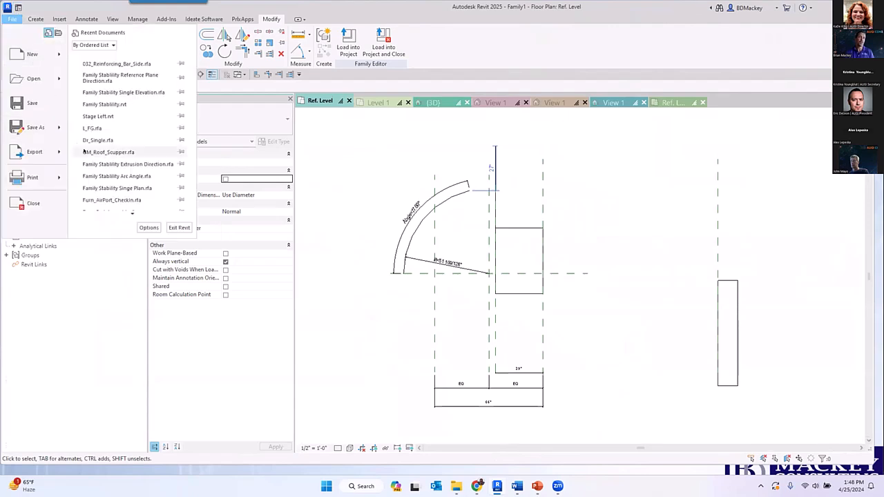
mouse_move(53, 157)
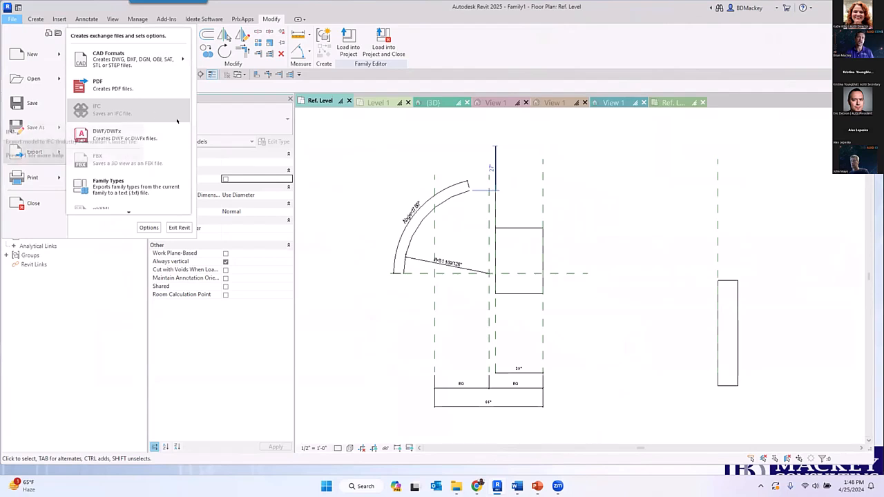
click(627, 241)
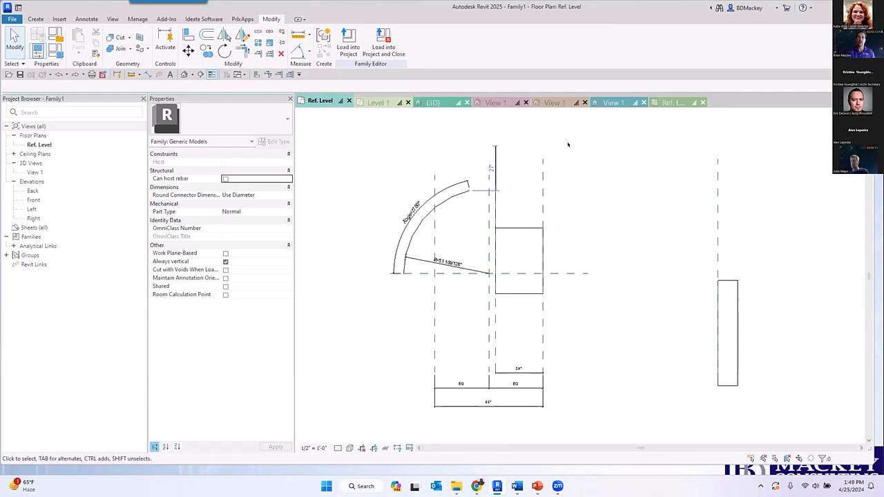
- Switch to File Explorer, find Dr_Double.rfa in the 2025 Openings folder, and open it in Revit
click(456, 486)
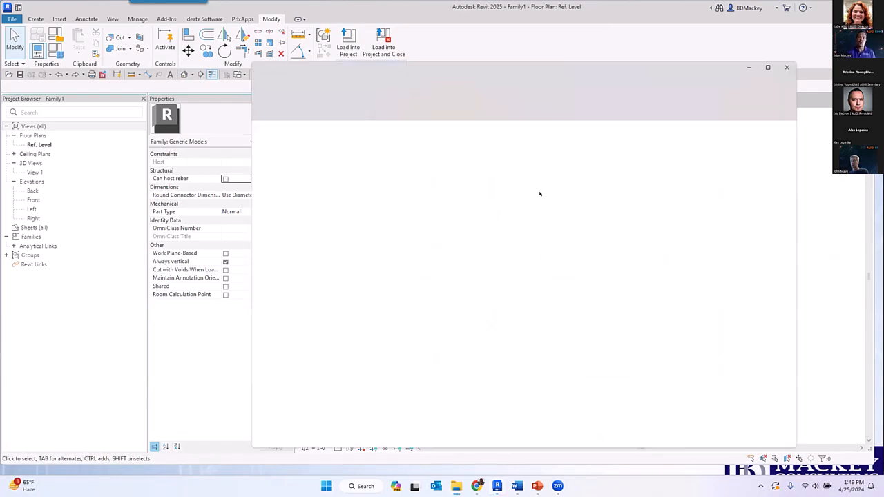
click(379, 26)
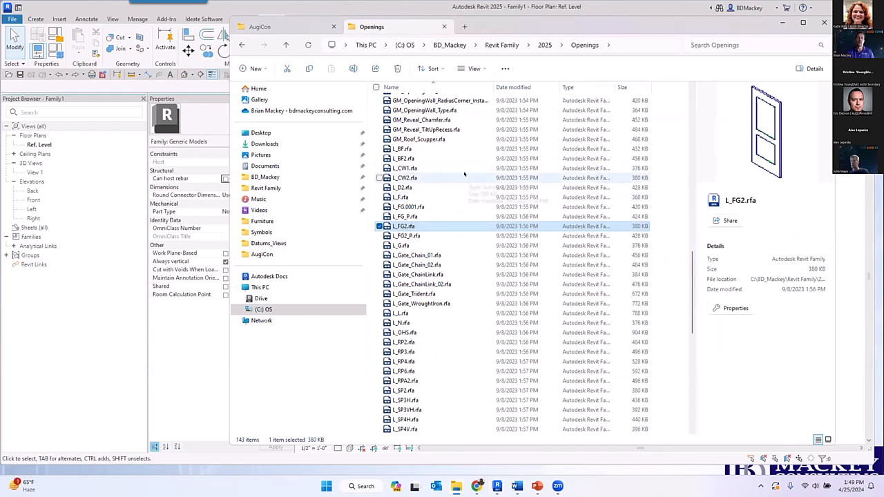
scroll(468, 174, down, 5)
scroll(464, 181, up, 6)
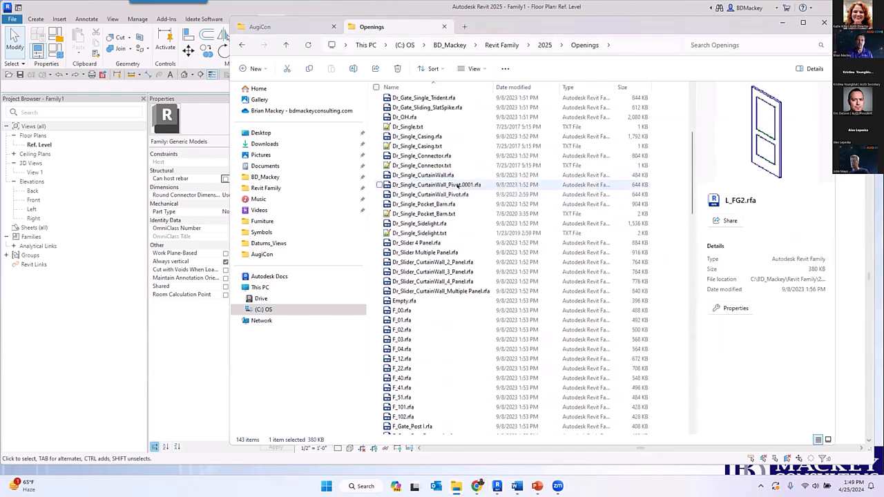
scroll(442, 151, up, 2)
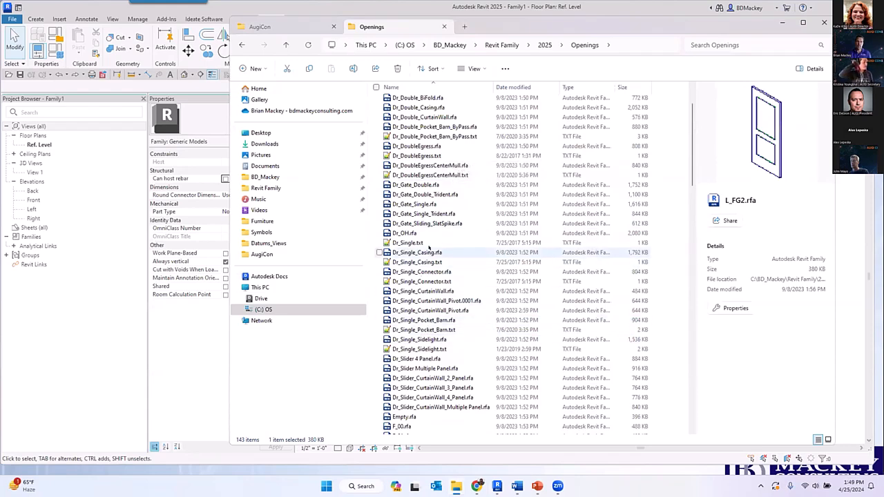
click(413, 85)
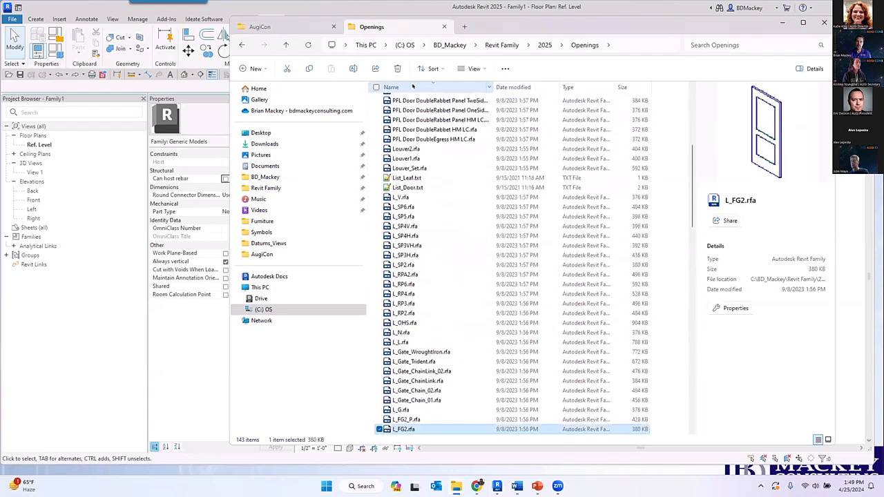
click(413, 86)
click(428, 208)
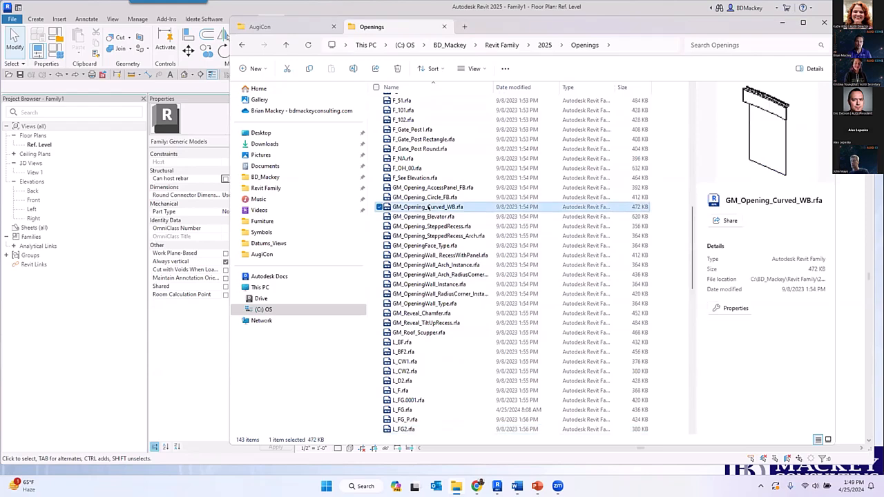
text(dr)
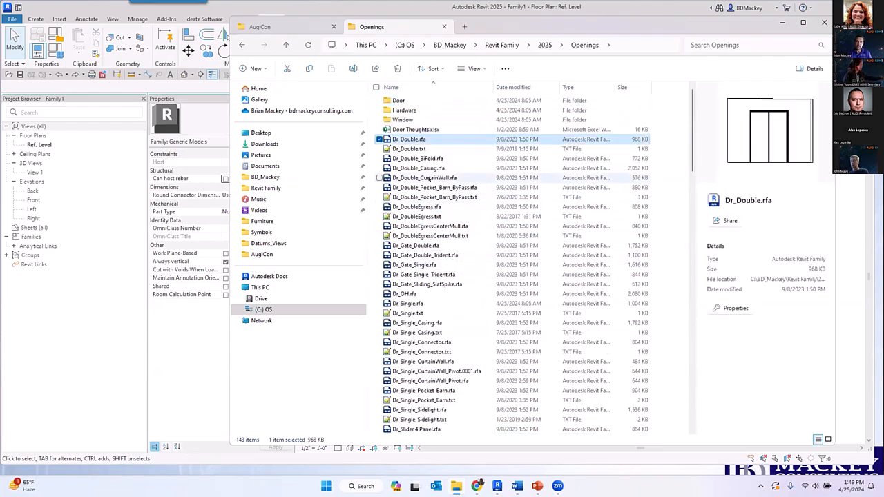
drag(415, 140, 189, 21)
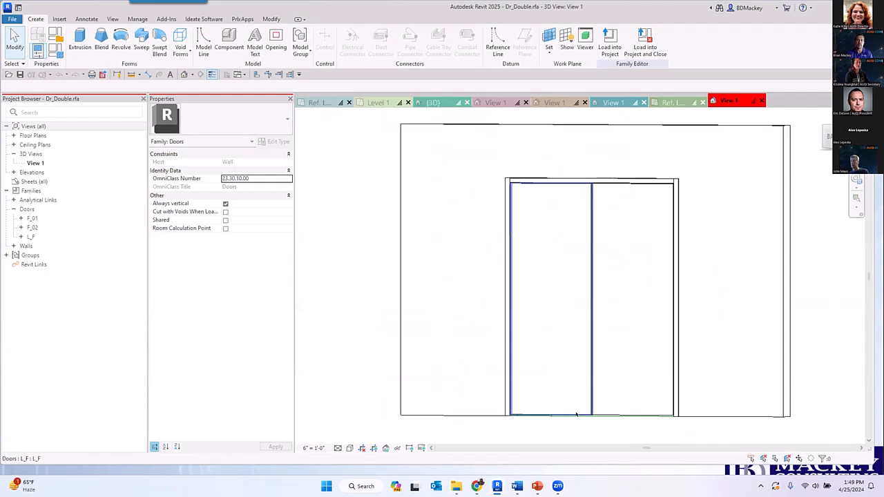
- Open the double door's nested leaf family L_F for editing, review its family properties such as Work Plane-Based, and close it
click(576, 415)
shift+middle_drag(589, 413, 580, 430)
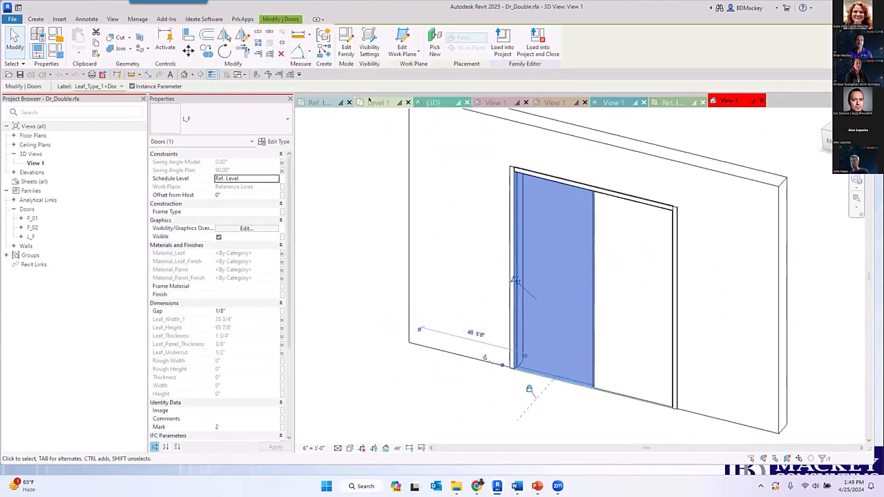
click(347, 47)
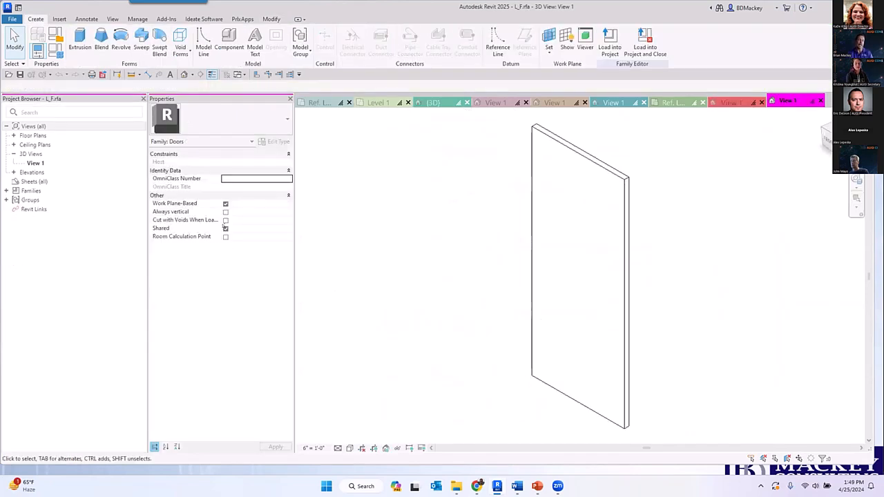
key(ctrl)
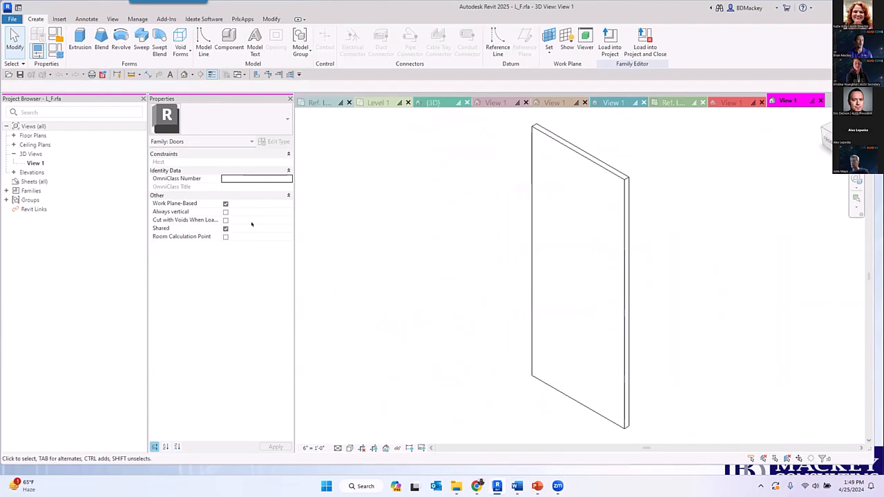
click(820, 101)
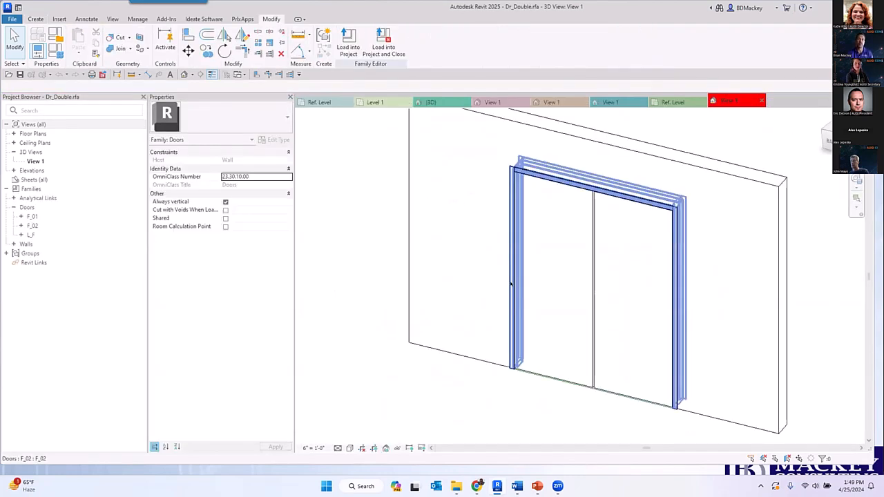
- Open the nested frame family F_02 for editing and examine the work plane and profile properties of its jamb sweep
click(511, 283)
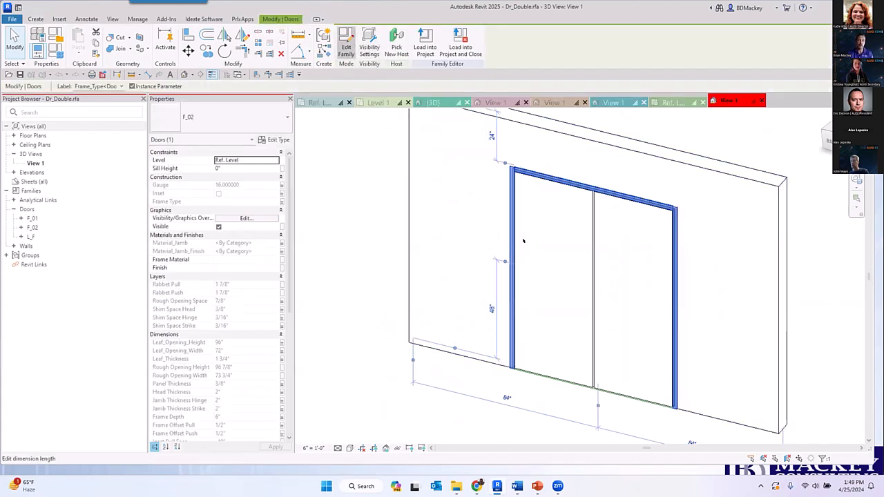
double_click(577, 350)
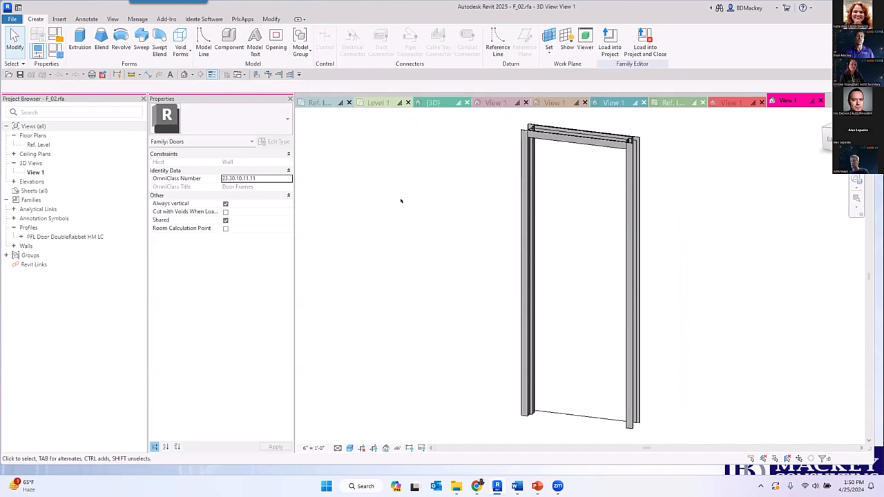
click(511, 250)
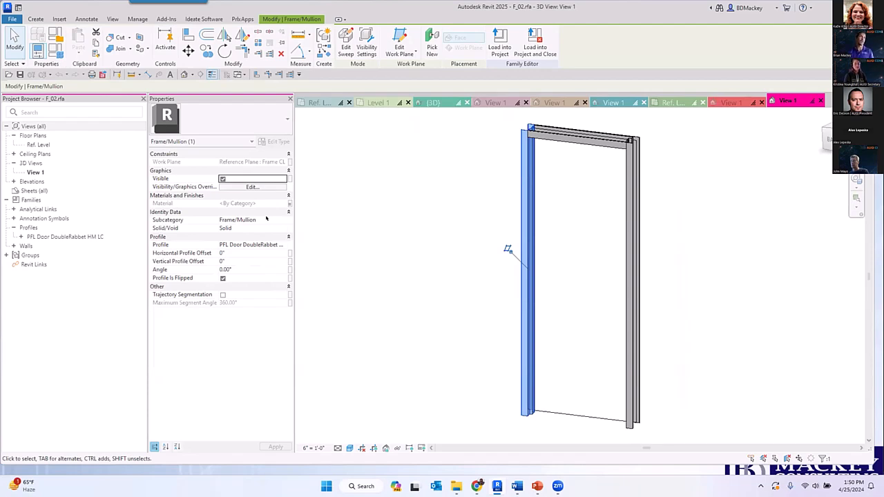
click(289, 211)
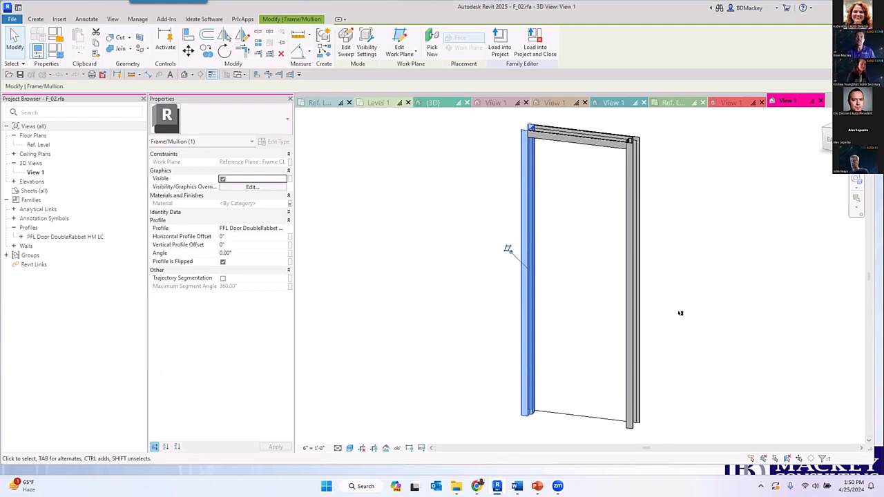
click(702, 238)
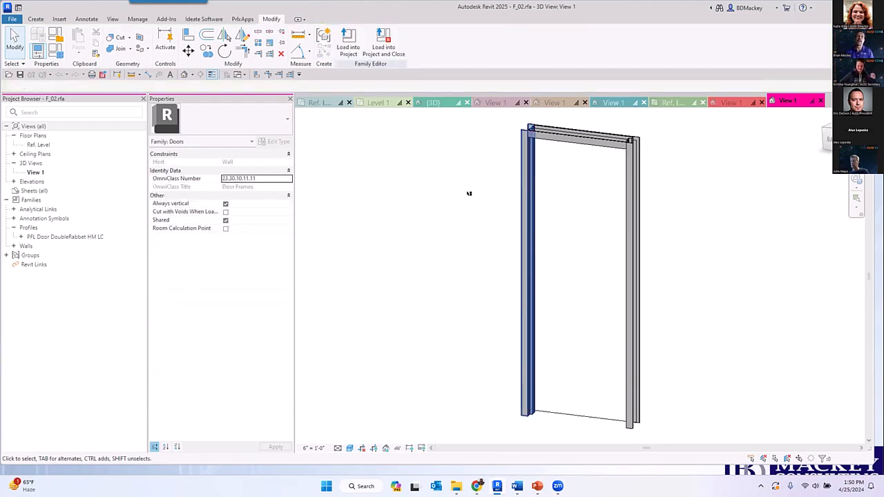
- Return to the Ref. Level plan of Family1 and check the properties of the reference plane named mirror
click(319, 102)
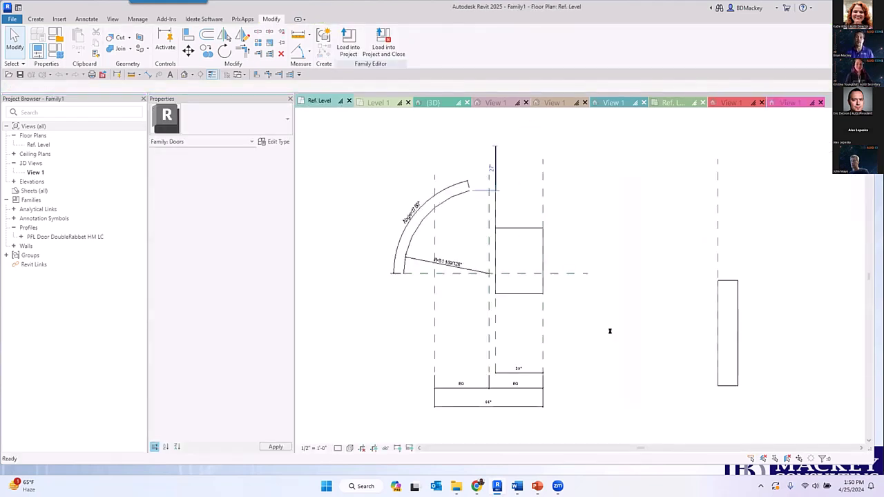
scroll(615, 320, down, 3)
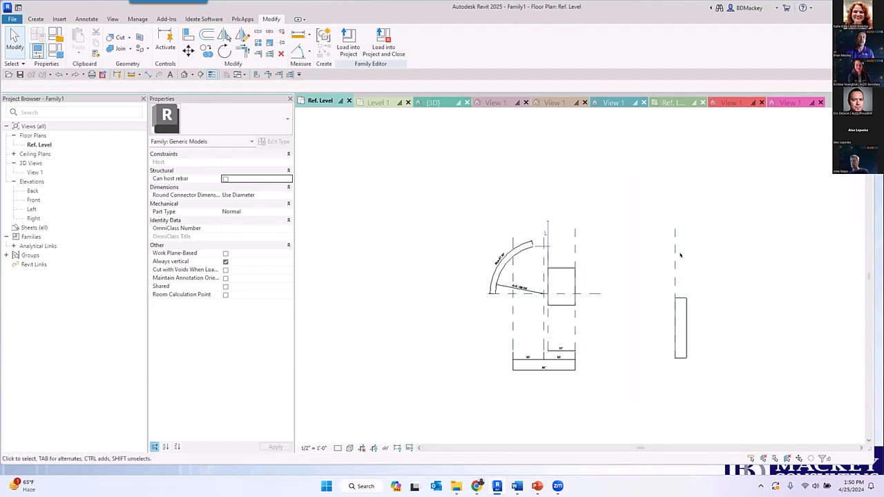
click(676, 255)
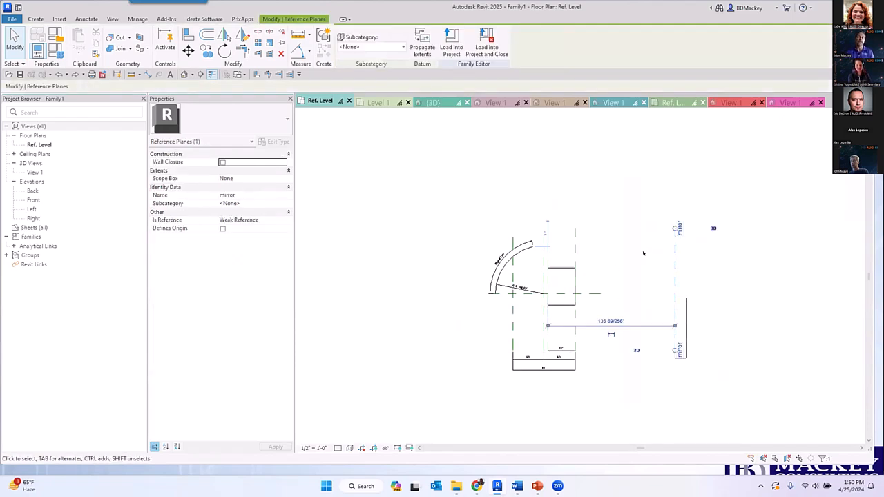
click(435, 232)
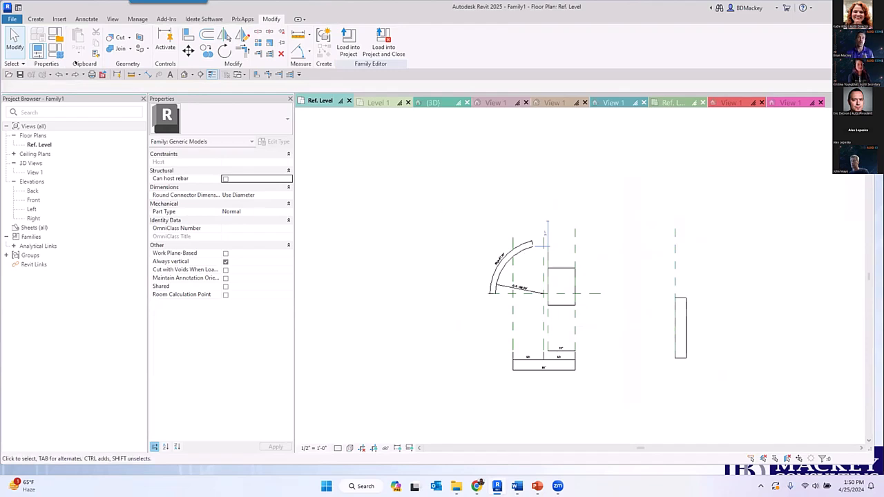
- Draw a vertical reference plane about 170" to the left of the test reference plane, check its reference properties, and delete it
click(36, 19)
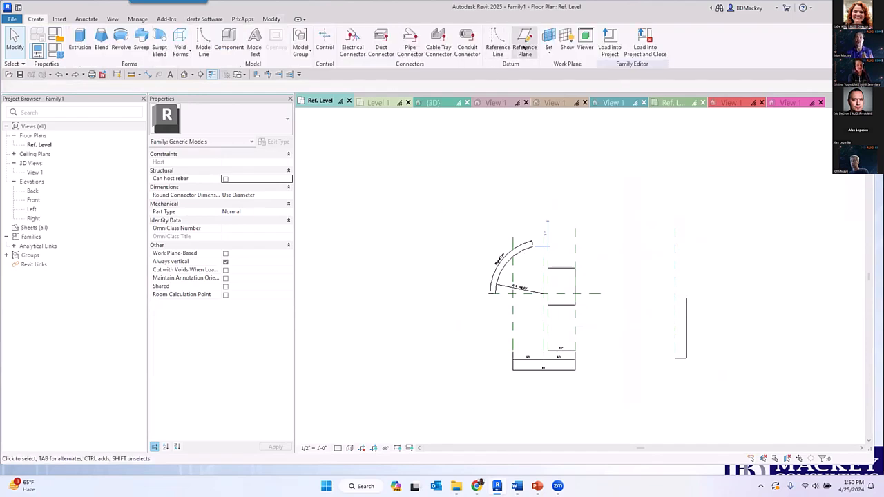
key(ctrl)
key(ctrl)
key(ctrl)
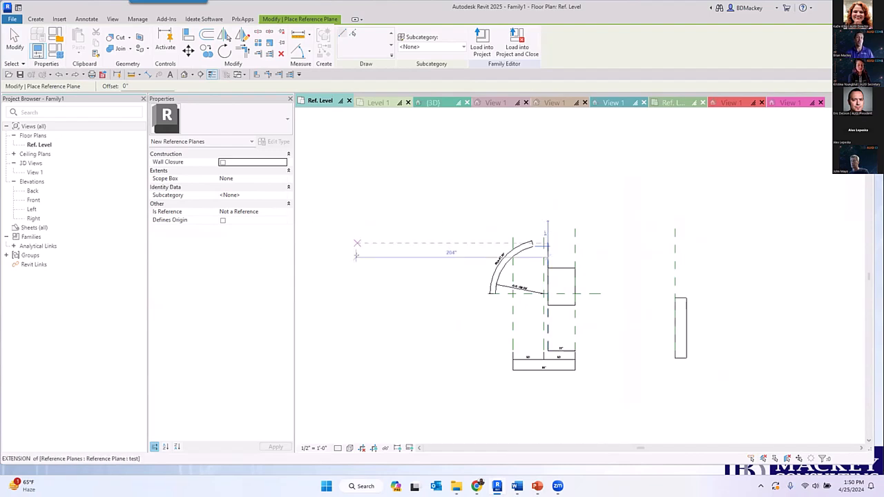
click(386, 318)
click(386, 239)
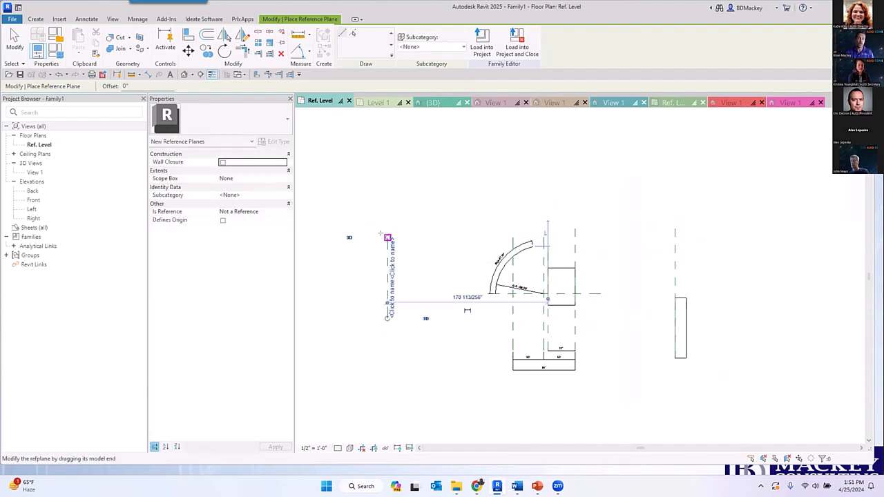
key(Escape)
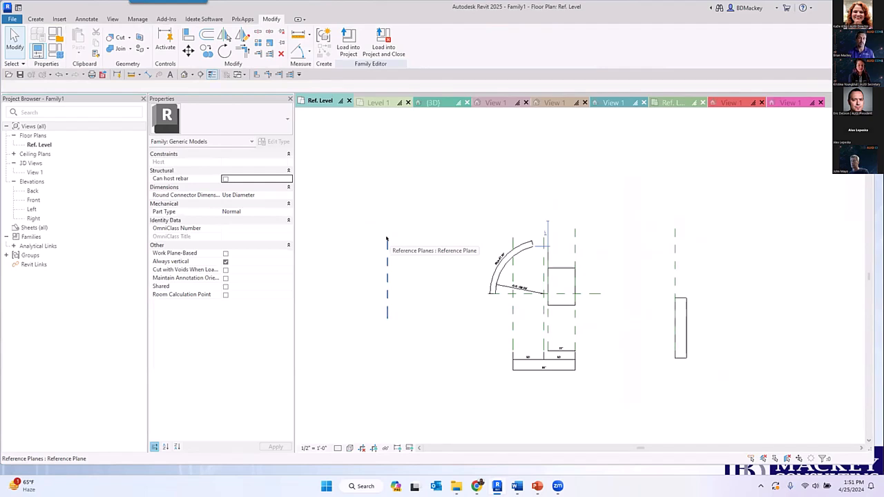
click(386, 279)
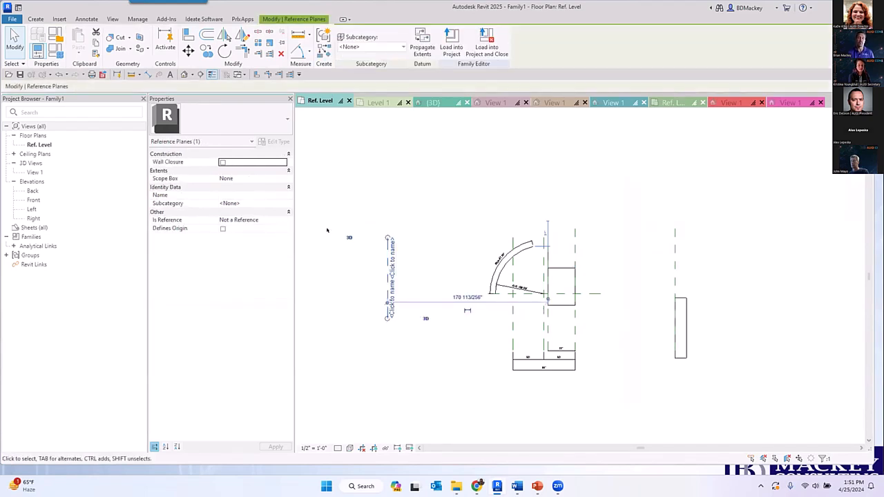
key(Delete)
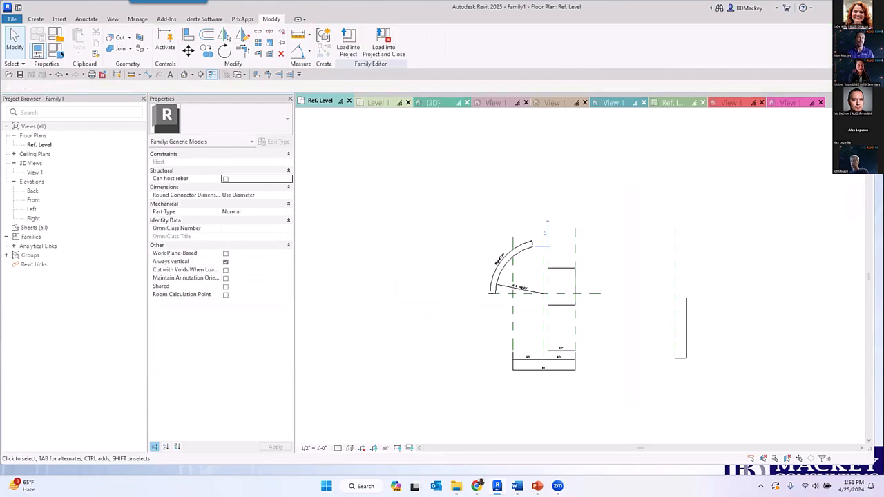
scroll(504, 276, up, 6)
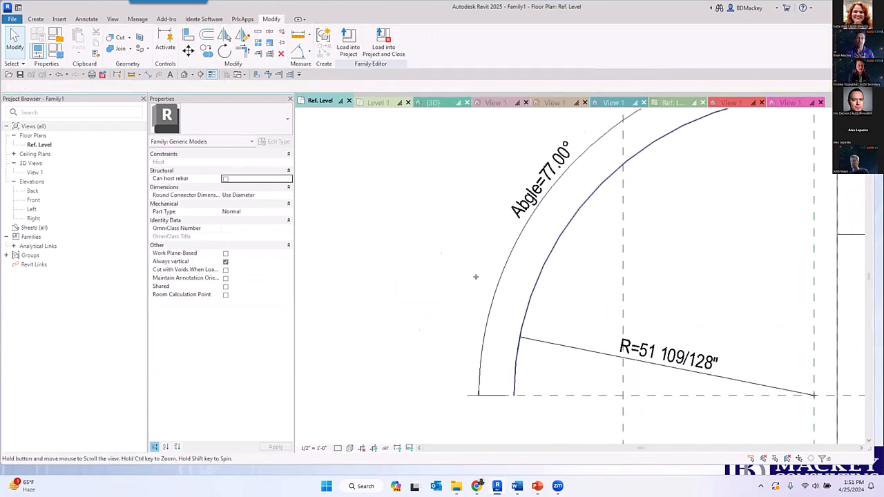
scroll(415, 373, up, 4)
scroll(408, 364, down, 3)
scroll(408, 364, down, 4)
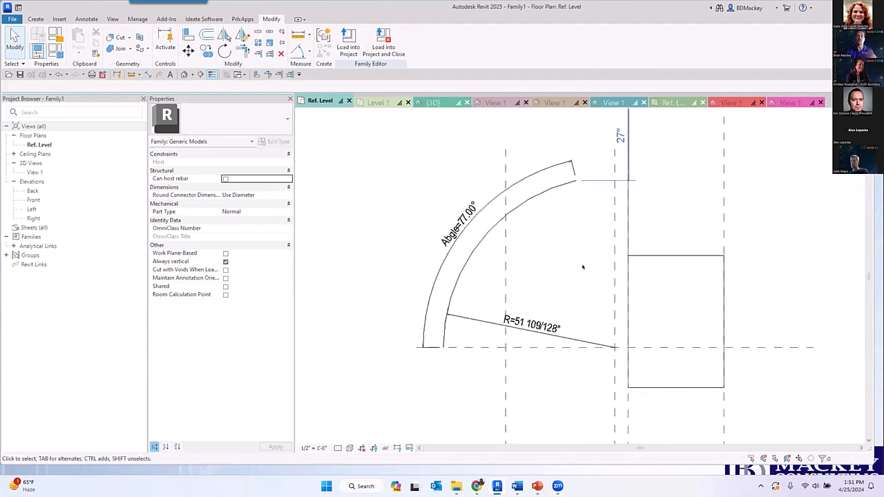
- Review the view and detail level visibility settings of the rectangular extrusion, cancel the dialog, and clear the selection
scroll(584, 272, down, 1)
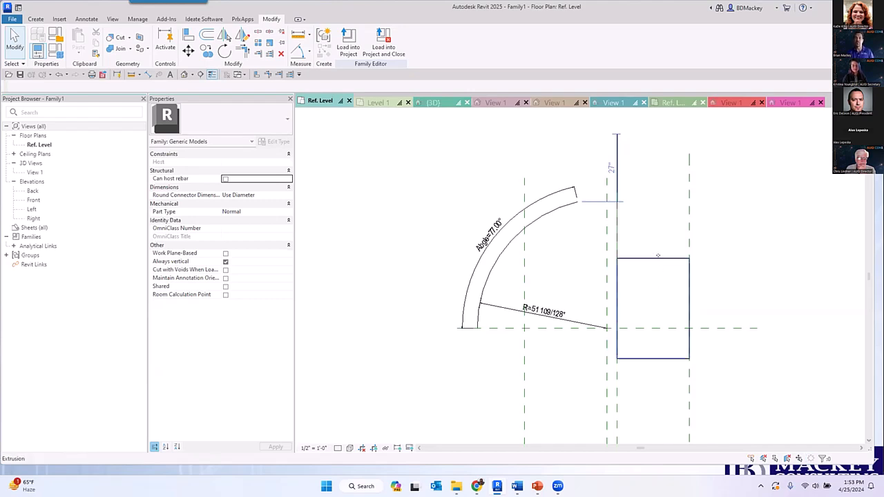
click(635, 289)
click(252, 203)
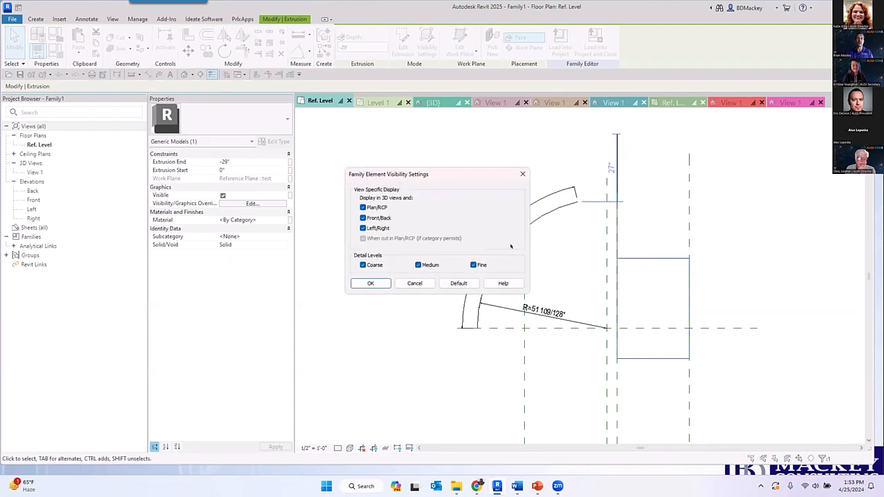
click(414, 283)
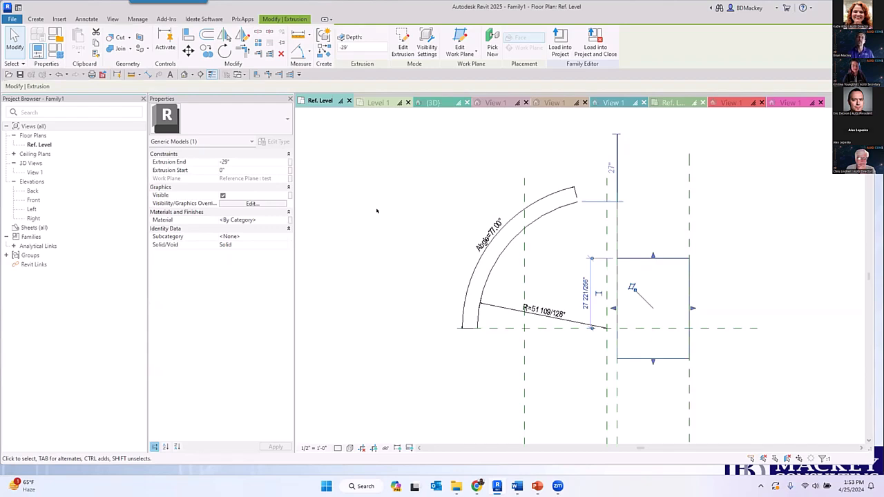
key(Escape)
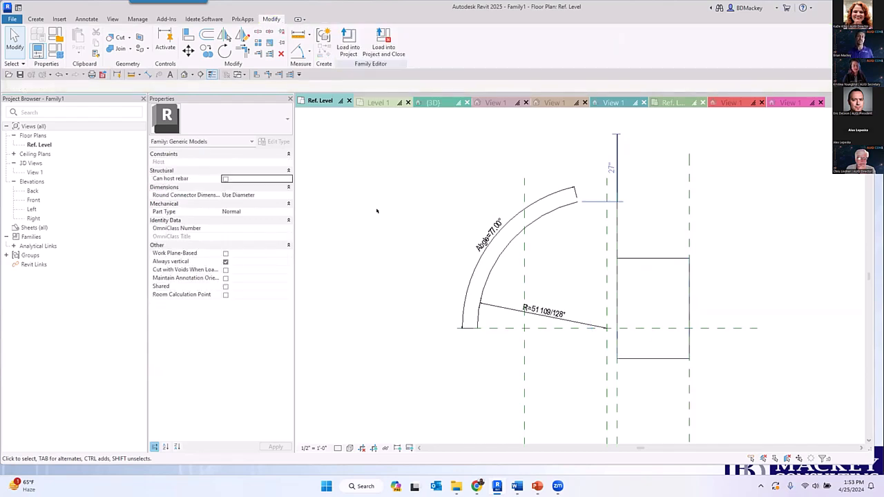